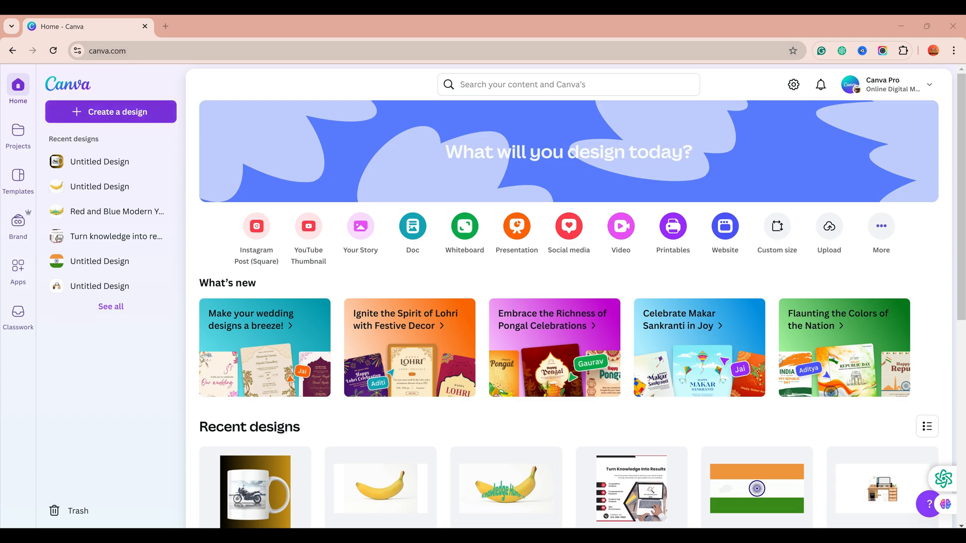
# Look through the saved projects, the template library and the brand kits
pyautogui.click(19, 130)
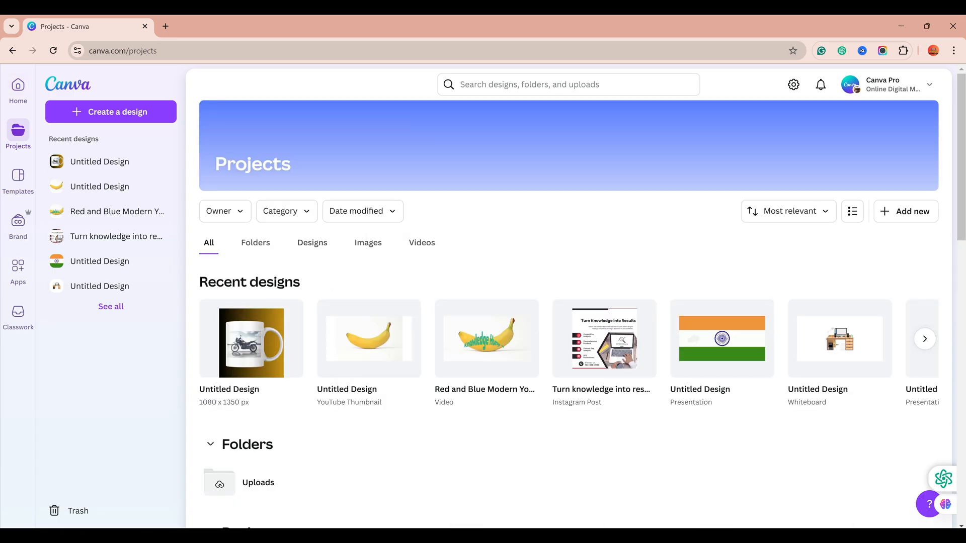
pyautogui.scroll(-5, 380, 312)
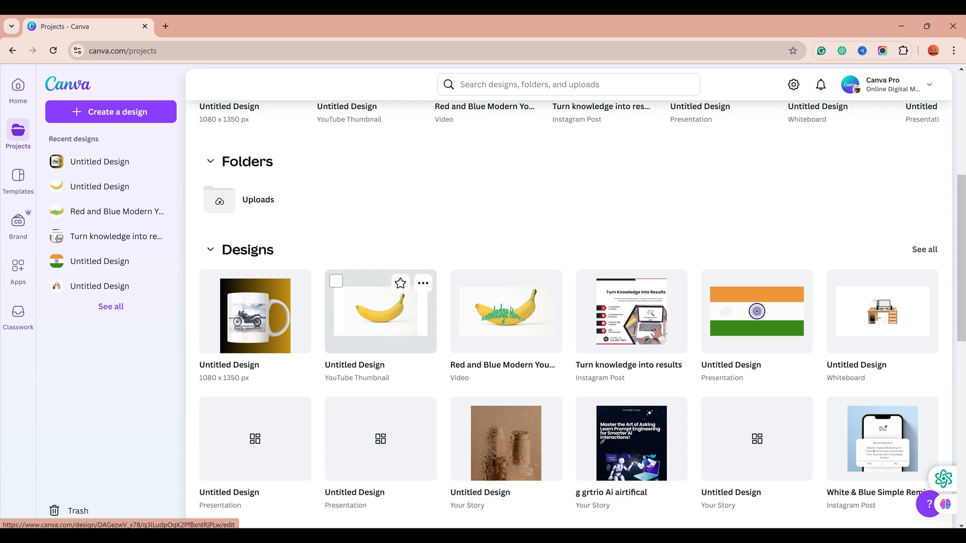
pyautogui.scroll(-10, 380, 312)
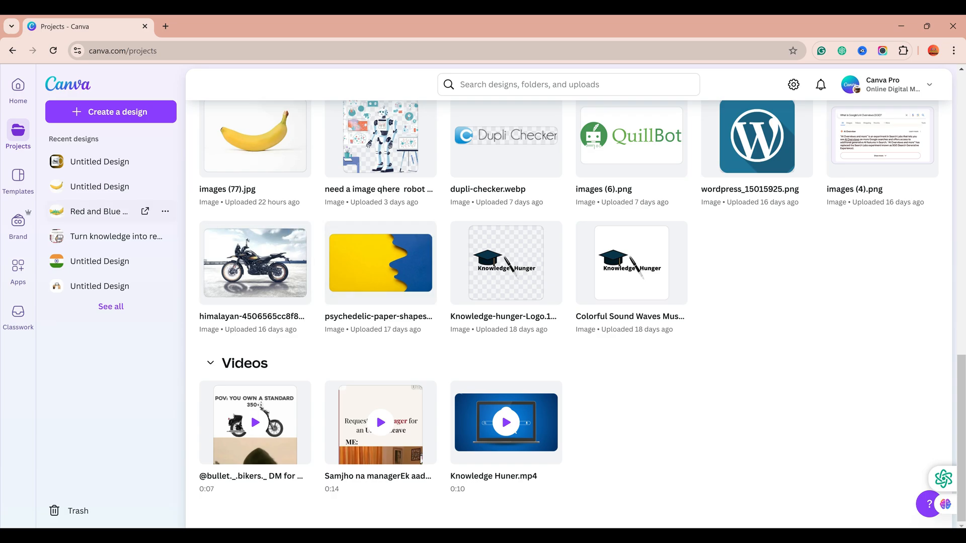
pyautogui.click(18, 180)
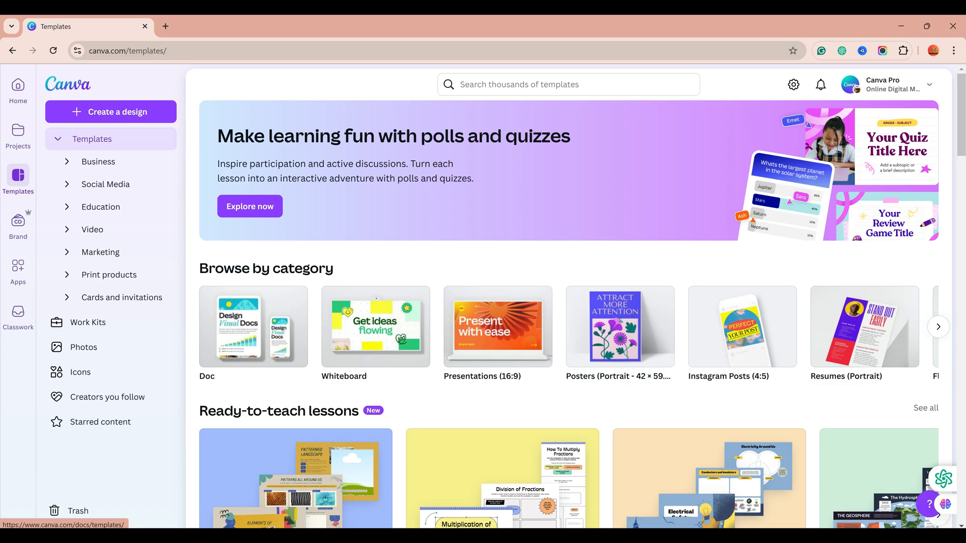
pyautogui.scroll(-5, 253, 322)
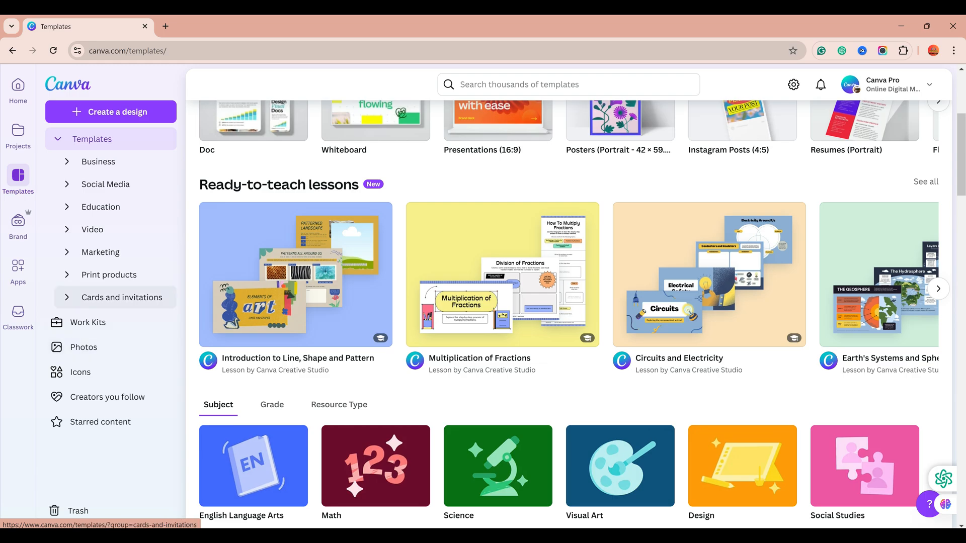
pyautogui.click(18, 224)
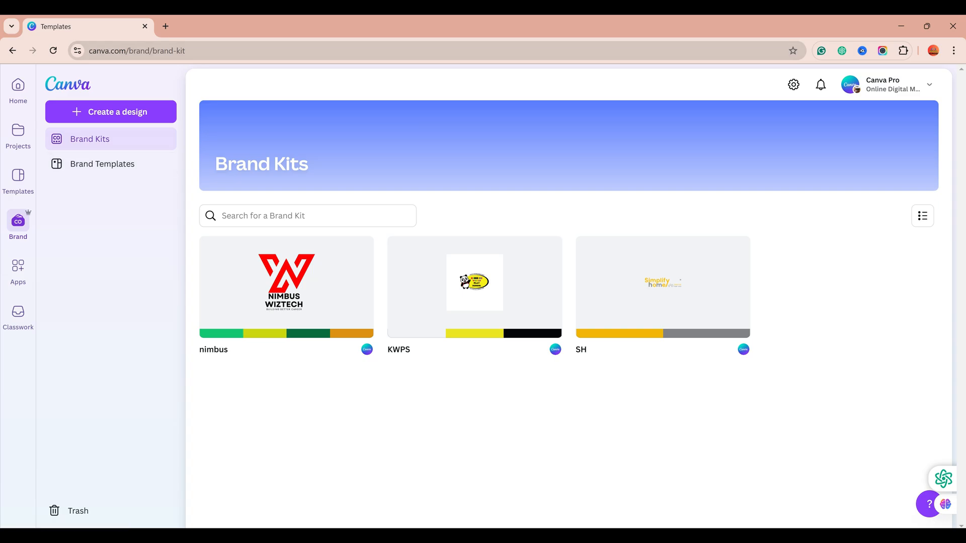
# Browse the app library's AI-powered, Productivity, Design essentials and Share & publish categories
pyautogui.click(18, 267)
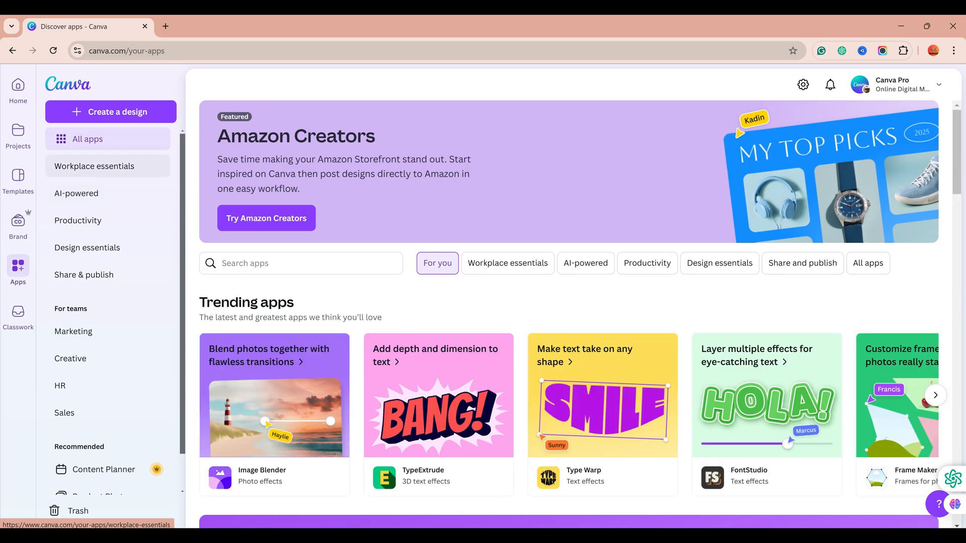
pyautogui.click(80, 194)
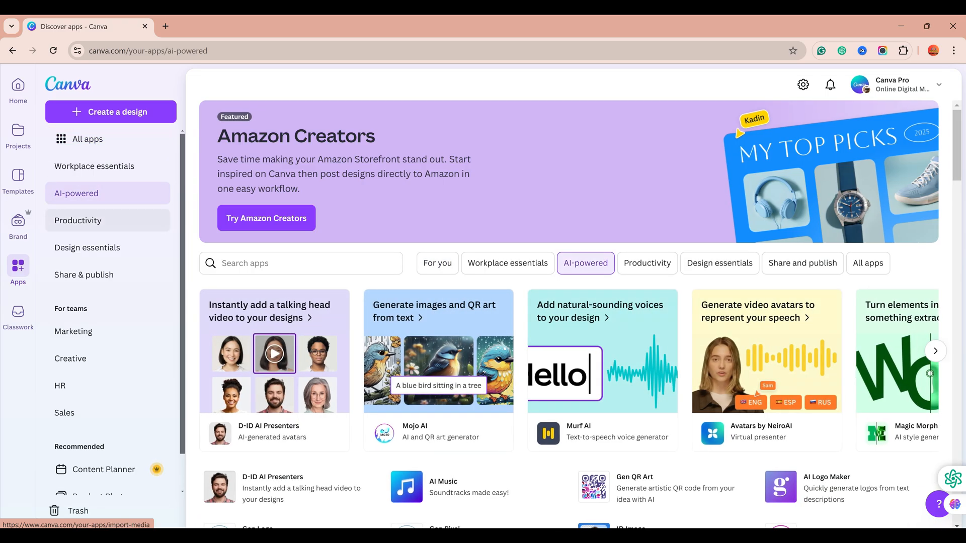
pyautogui.click(80, 221)
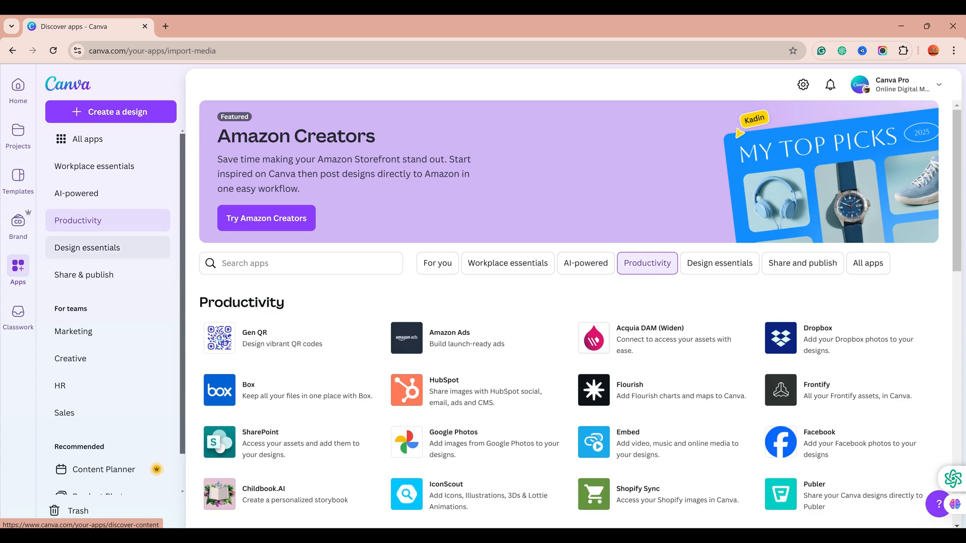
pyautogui.click(87, 248)
pyautogui.click(80, 220)
pyautogui.click(87, 247)
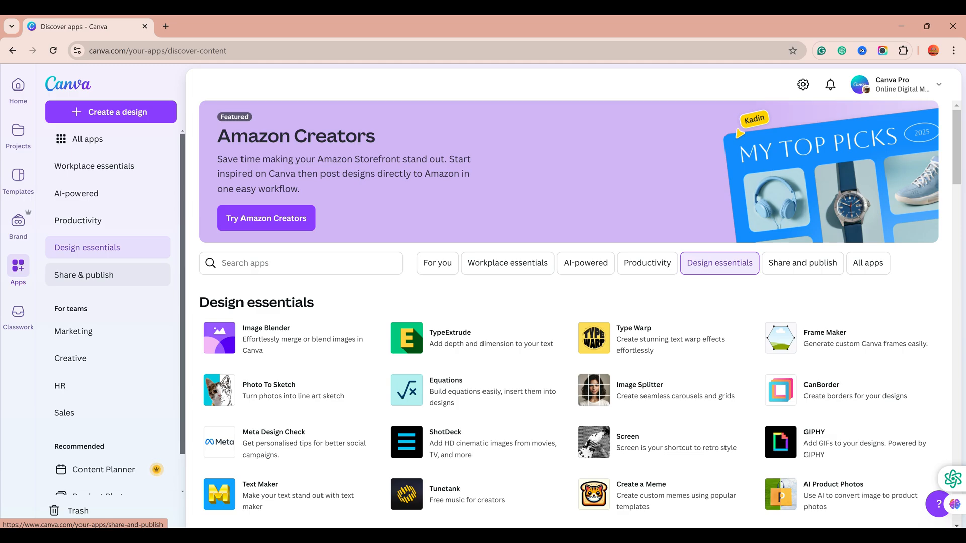
pyautogui.click(85, 274)
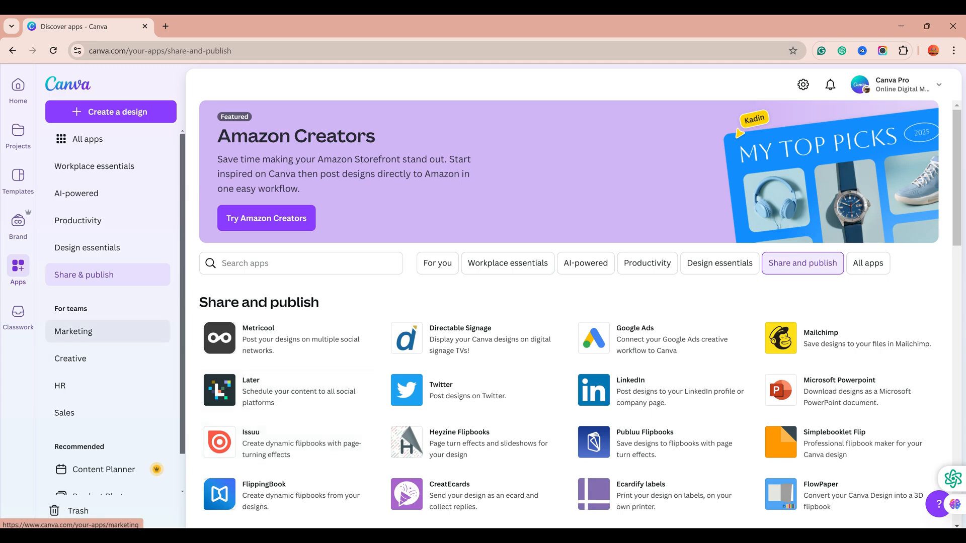
# View the status filter options for Classwork and return to the home page
pyautogui.click(18, 314)
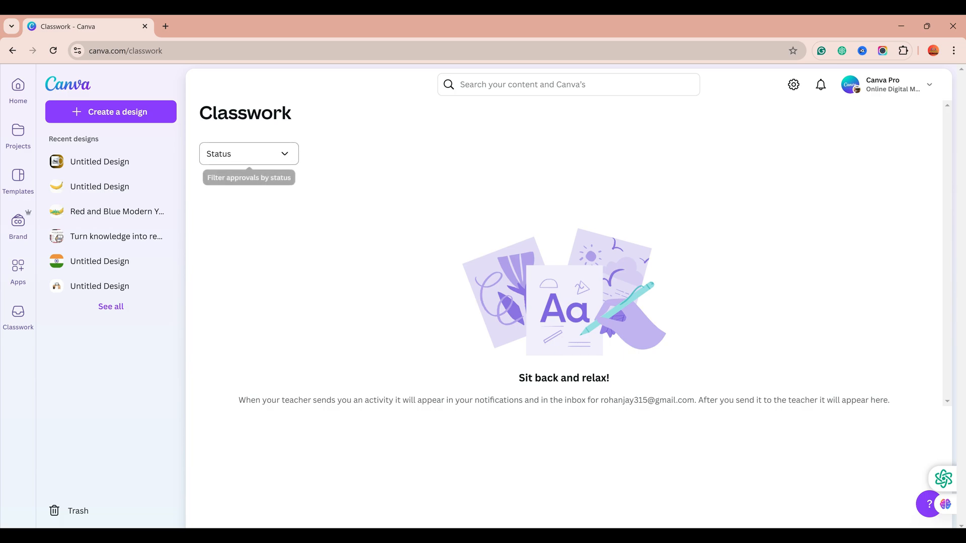
pyautogui.click(248, 154)
pyautogui.scroll(-1, 284, 261)
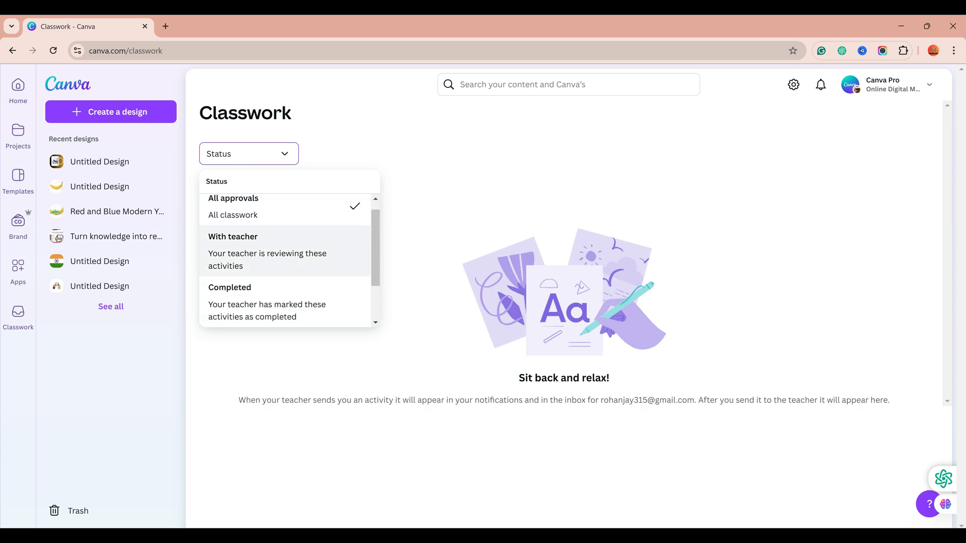
pyautogui.press('Escape')
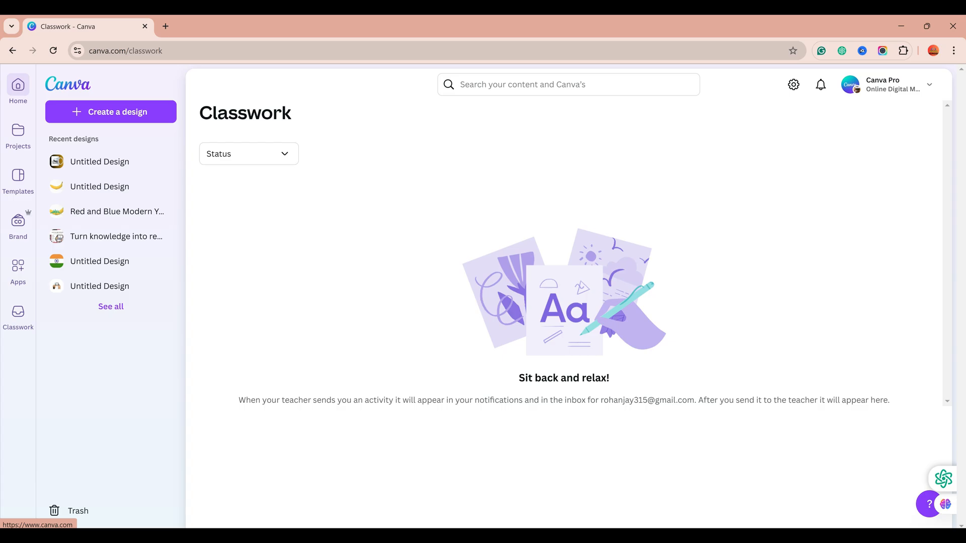
pyautogui.click(18, 85)
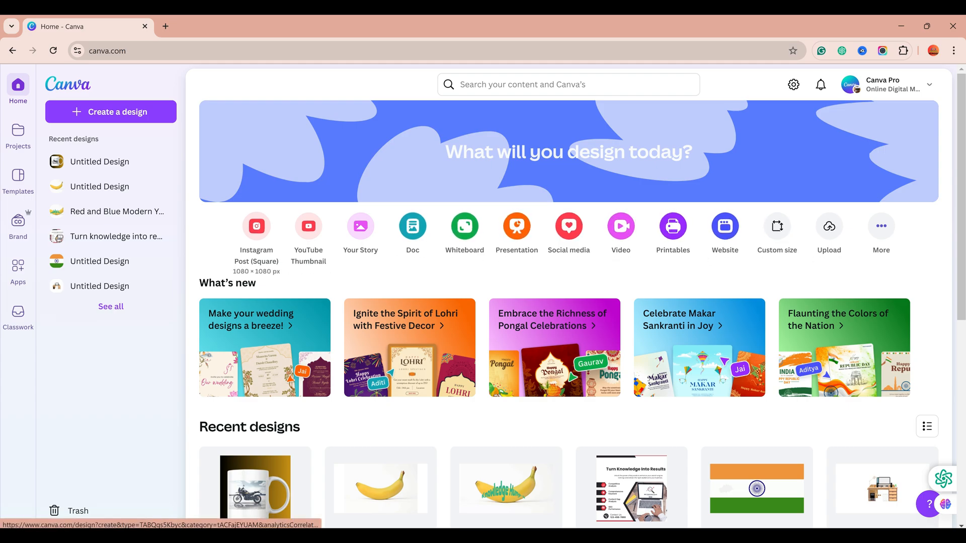
# Create a square Instagram post in a new browser tab, browse its templates and return to the home page
pyautogui.rightClick(255, 234)
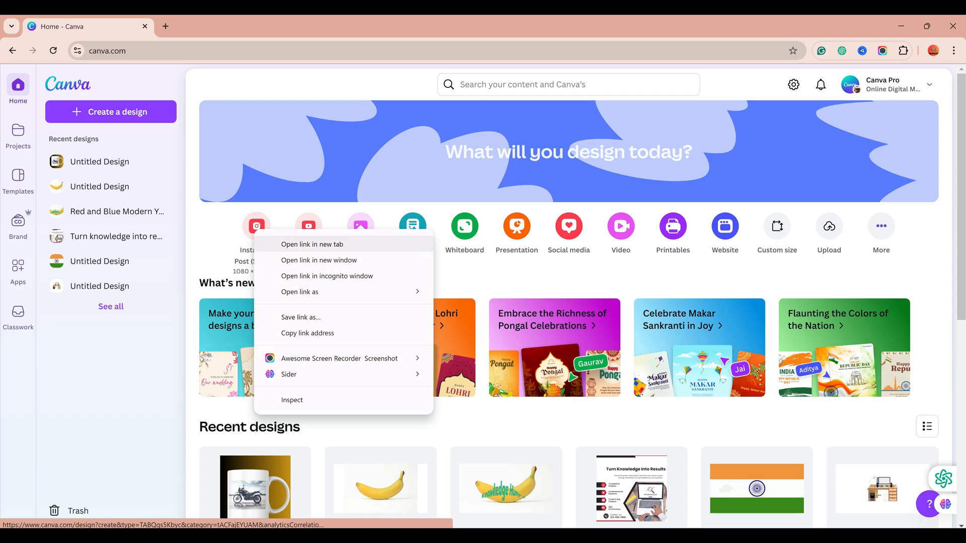
pyautogui.click(302, 244)
pyautogui.hotkey('ctrl', 'Tab')
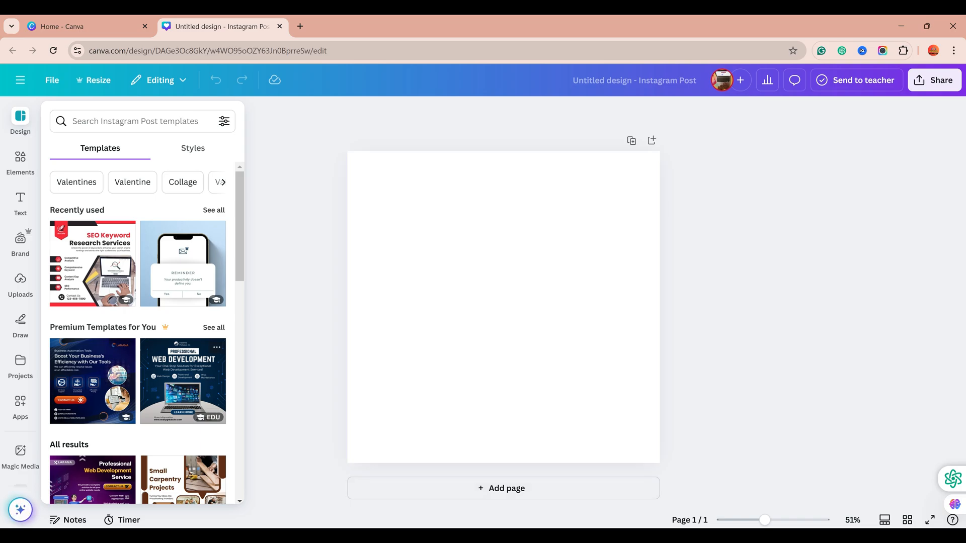
pyautogui.scroll(-10, 142, 332)
pyautogui.scroll(-5, 143, 332)
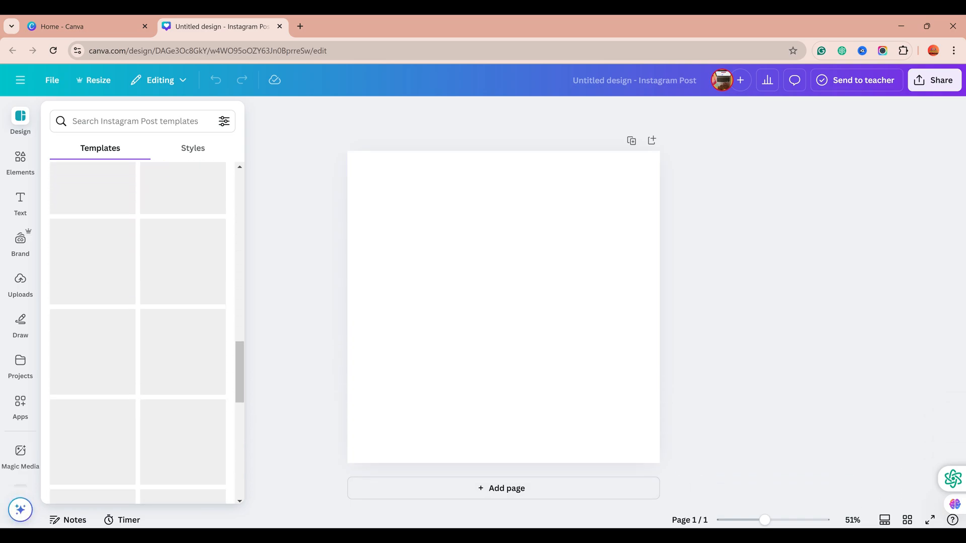
pyautogui.hotkey('ctrl', 'shift', 'Tab')
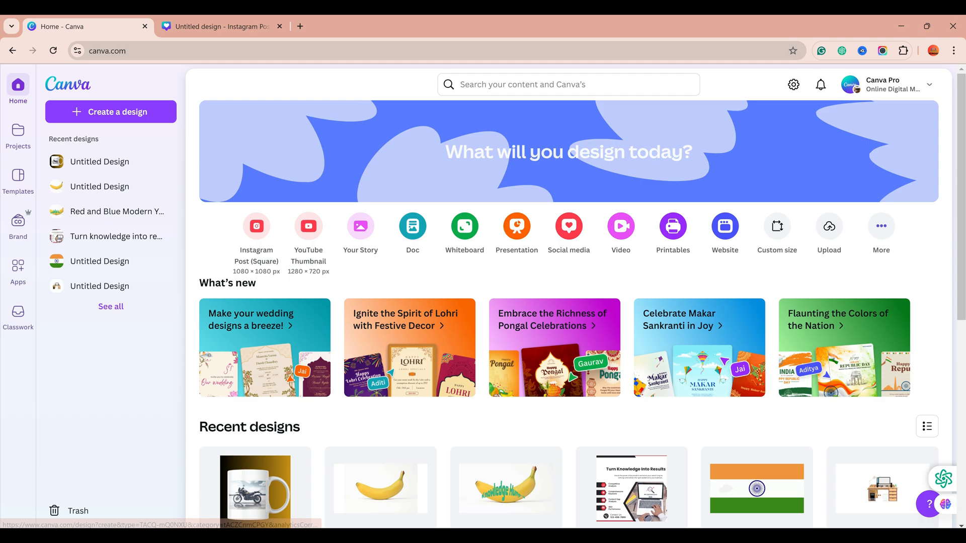
pyautogui.rightClick(310, 248)
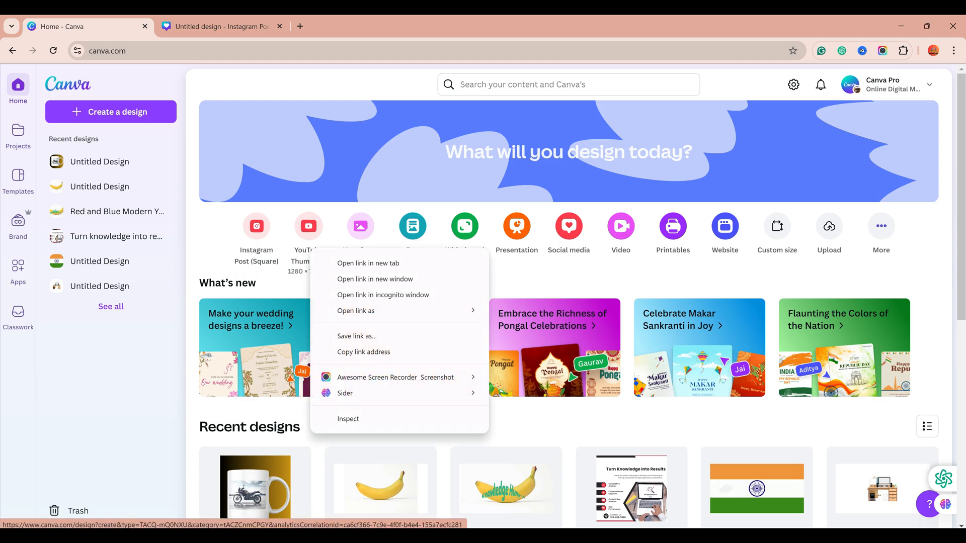
pyautogui.press('Escape')
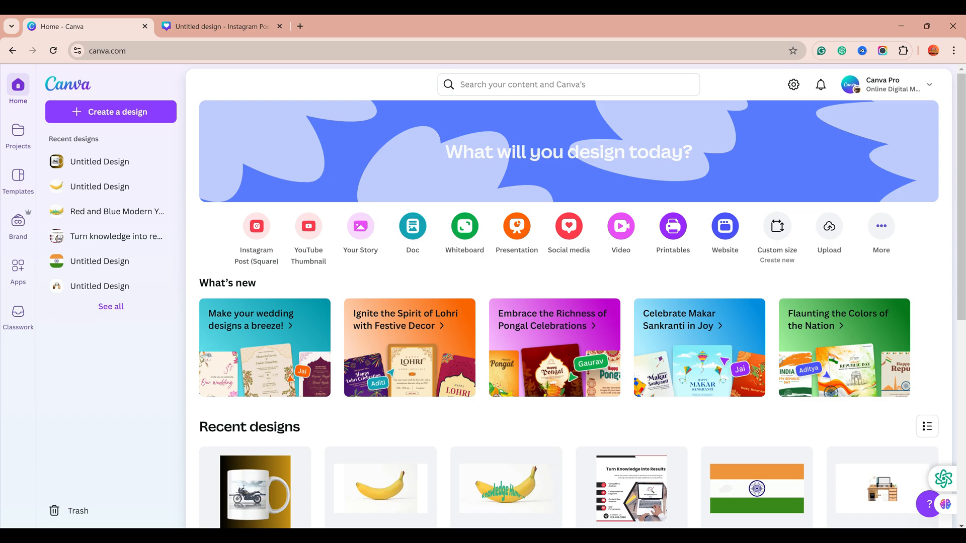
# Create a custom-size design 1080 px wide and 720 px high
pyautogui.click(777, 227)
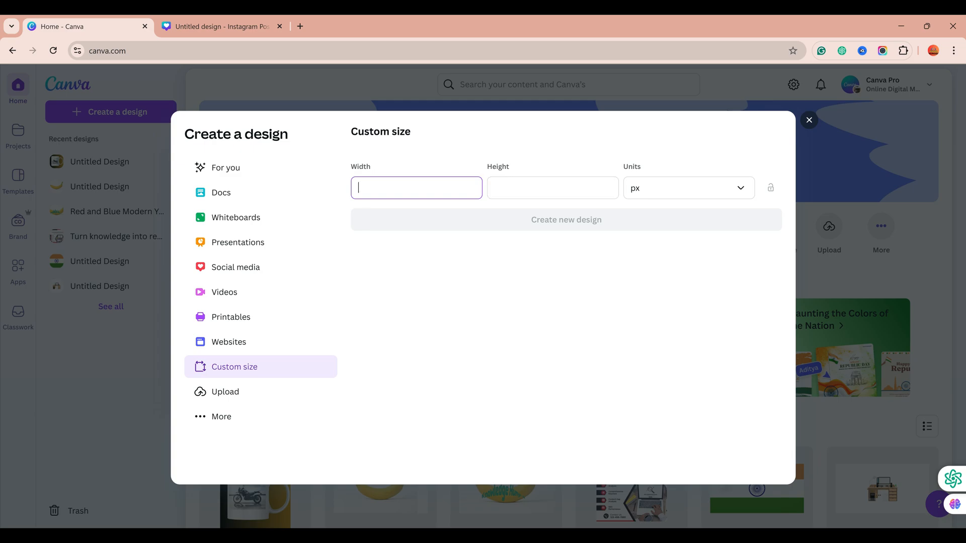
pyautogui.click(553, 188)
pyautogui.click(688, 189)
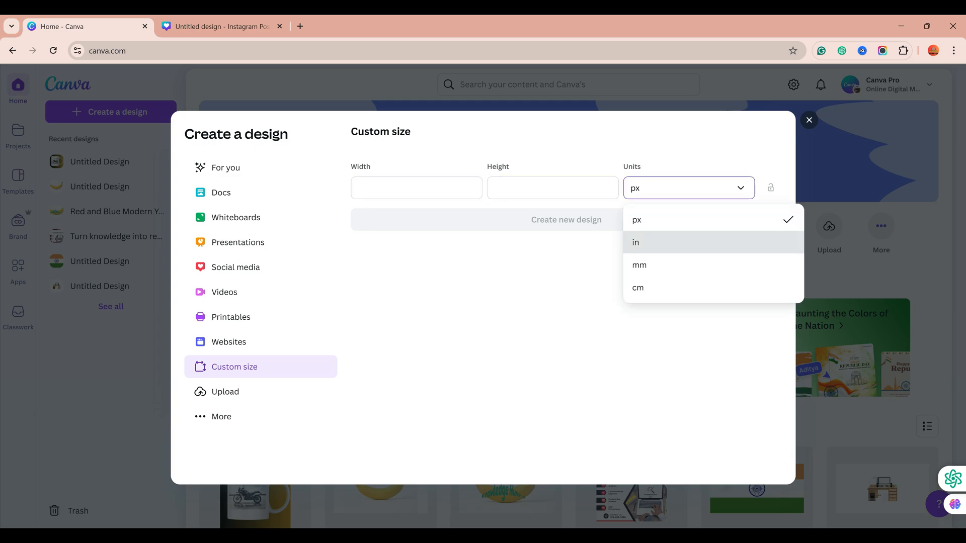
pyautogui.press('Escape')
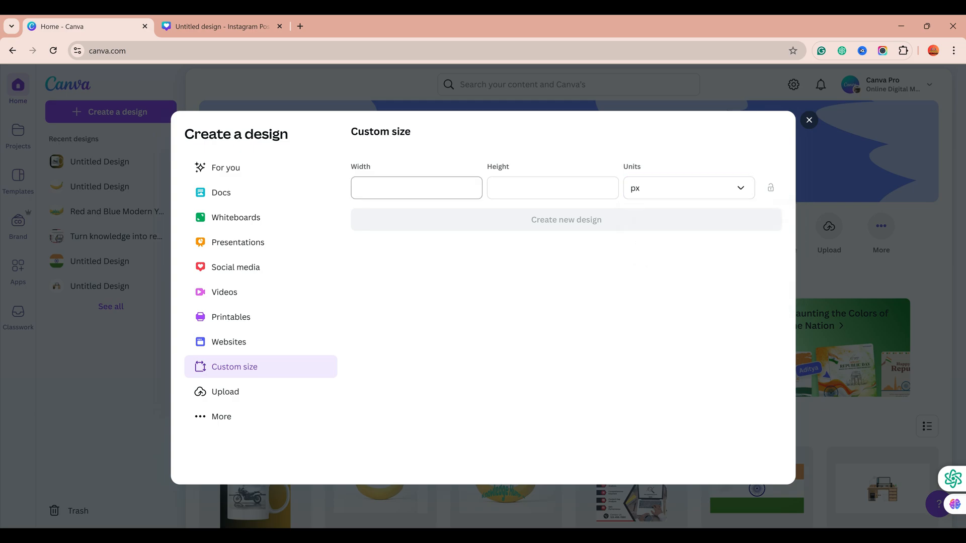
pyautogui.click(417, 188)
pyautogui.write('1080')
pyautogui.click(552, 188)
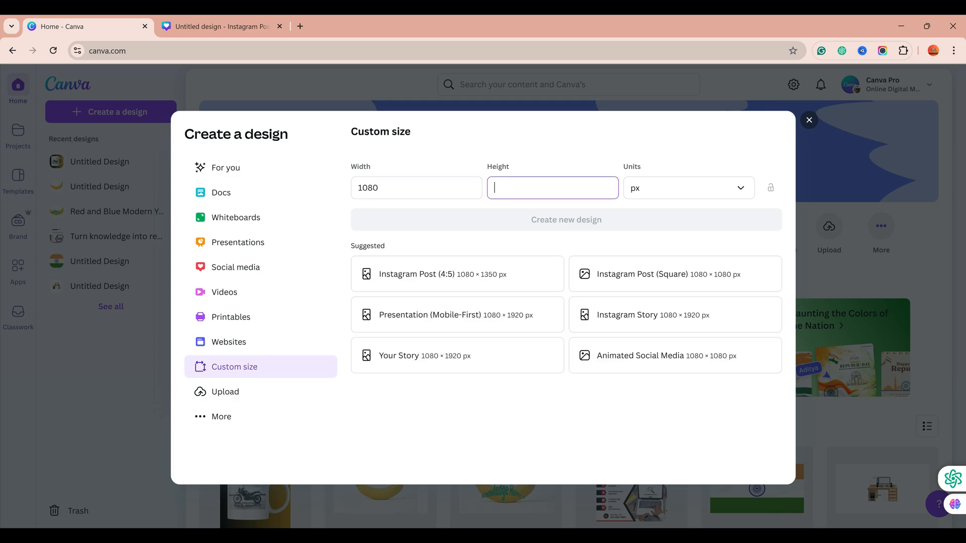
pyautogui.write('720')
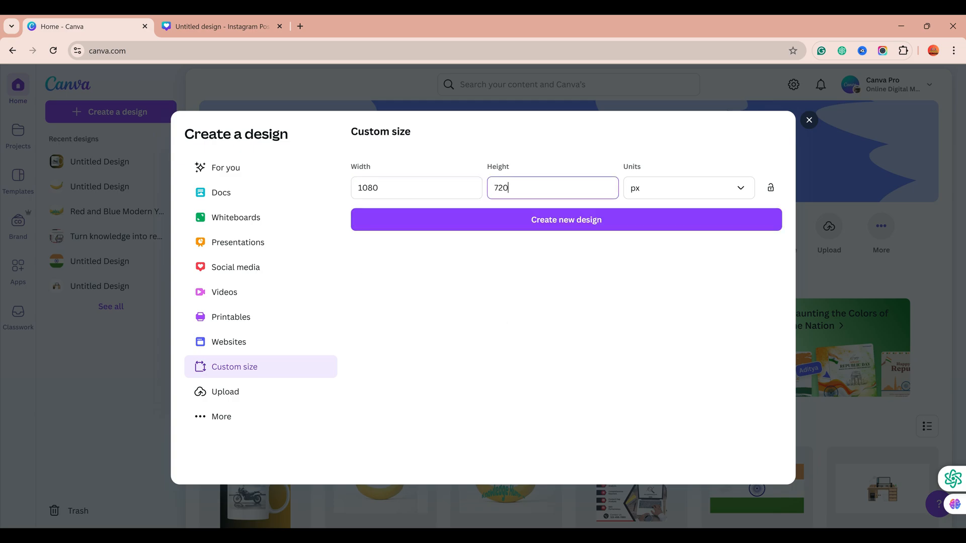
pyautogui.press('Return')
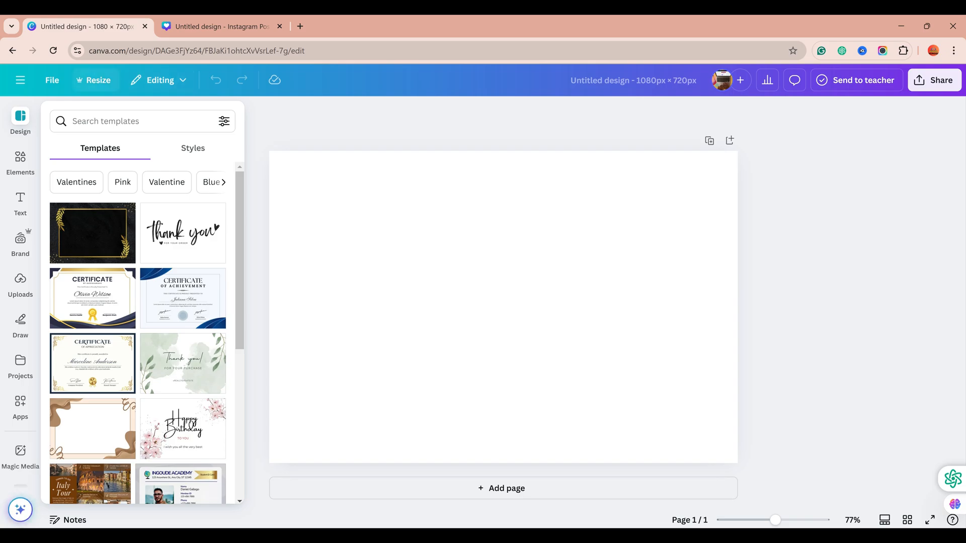
# Create a square Instagram post from the home page and open ChatGPT in a separate browser tab
pyautogui.click(12, 50)
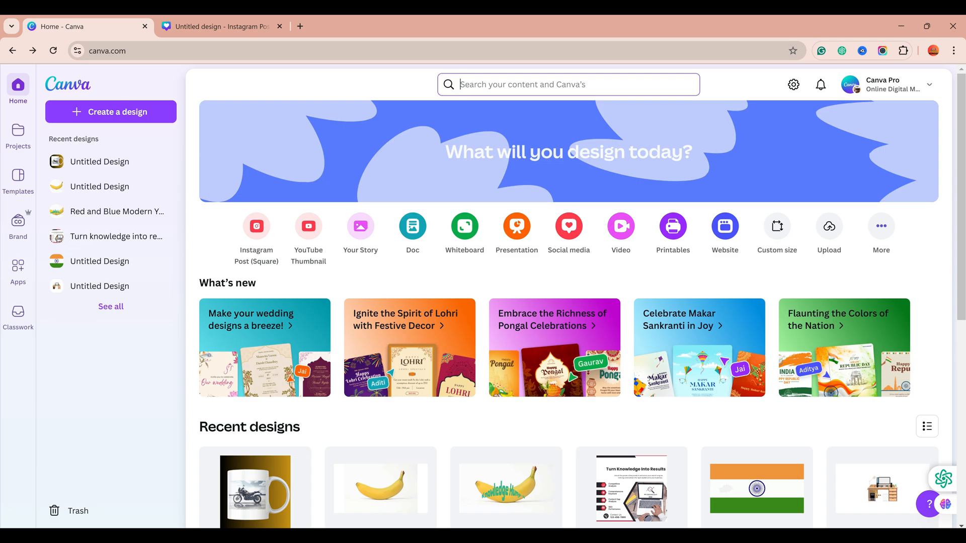
pyautogui.click(257, 226)
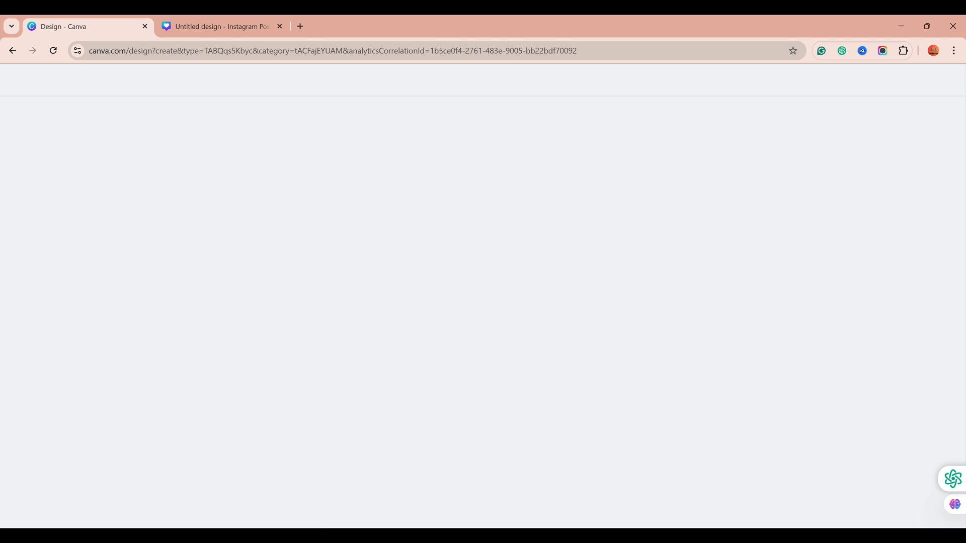
pyautogui.click(300, 26)
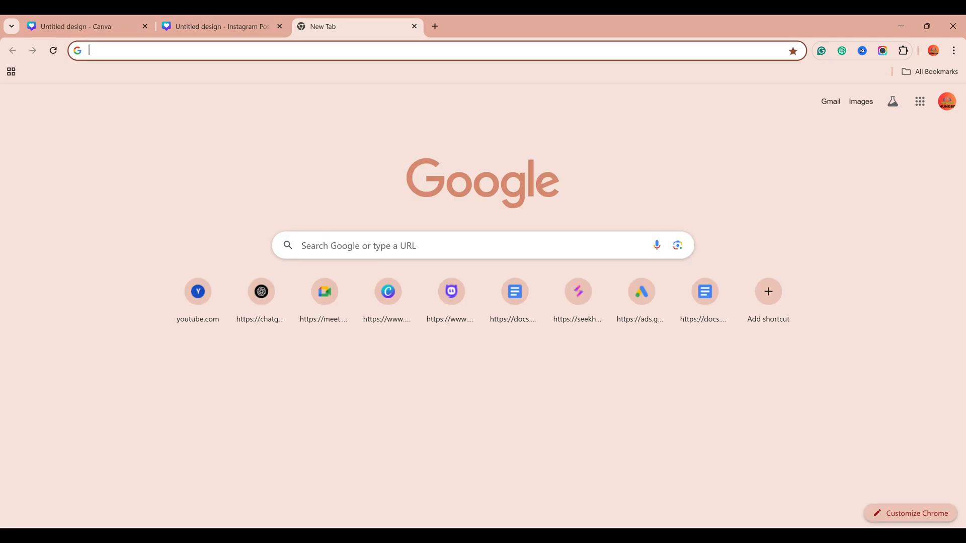
pyautogui.click(267, 289)
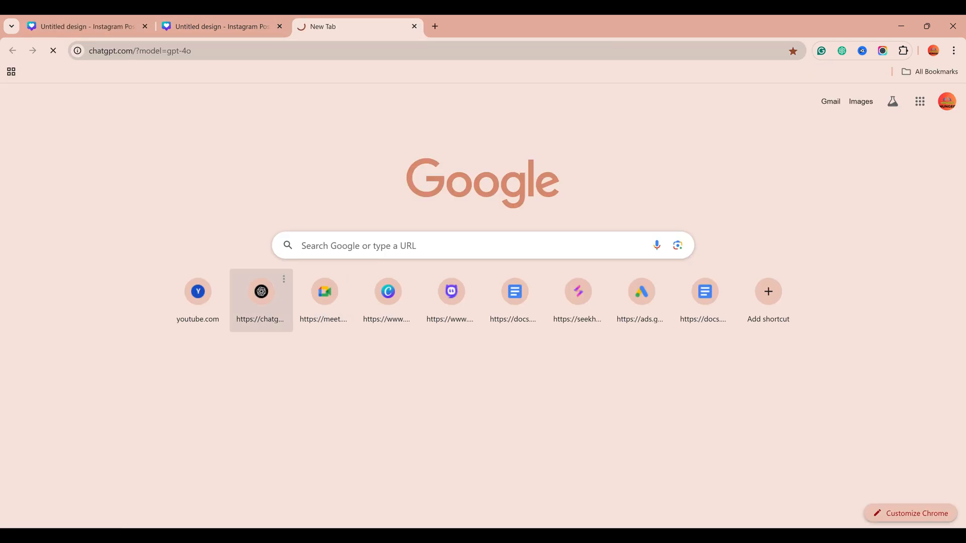
pyautogui.click(90, 26)
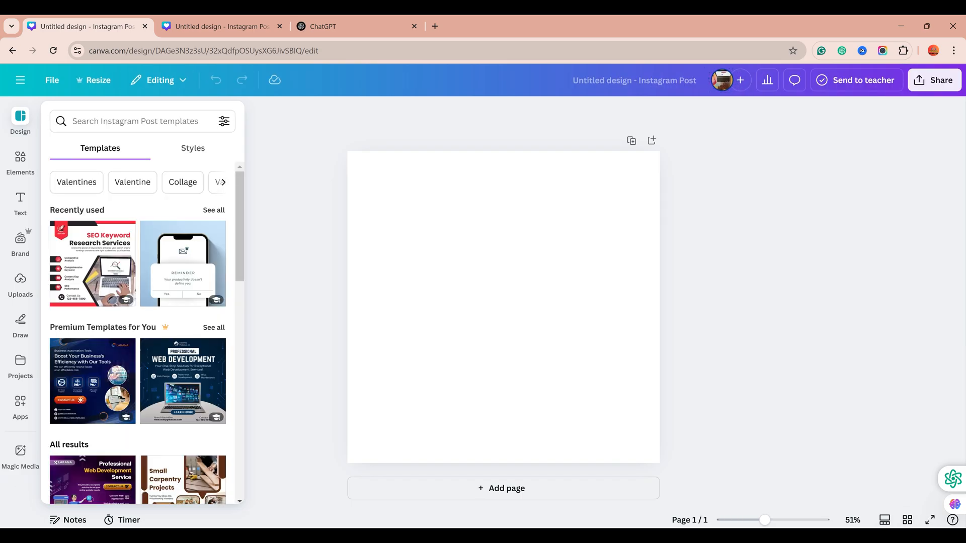
pyautogui.click(347, 26)
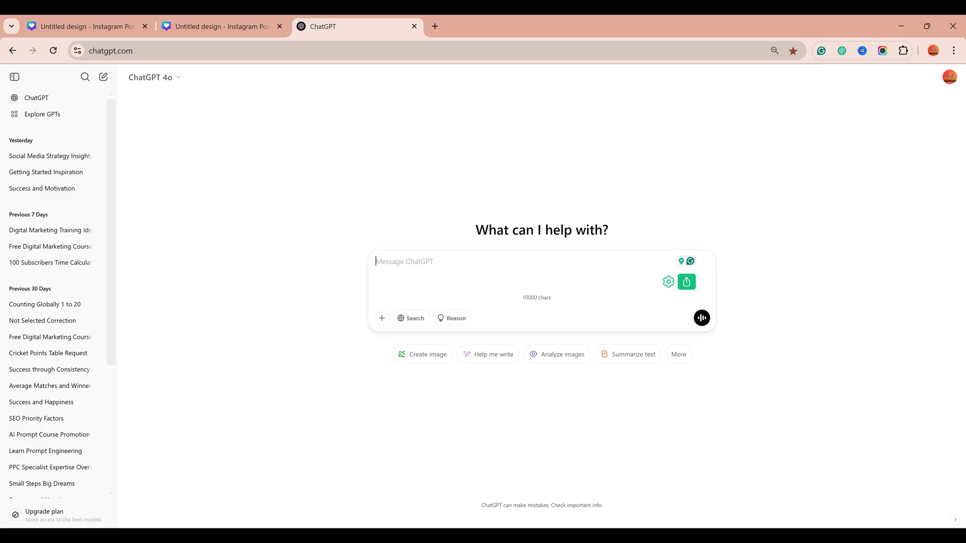
# Switch to the first Instagram post design in Canva and search its templates for "cpu", glancing at the elements library as well
pyautogui.click(86, 26)
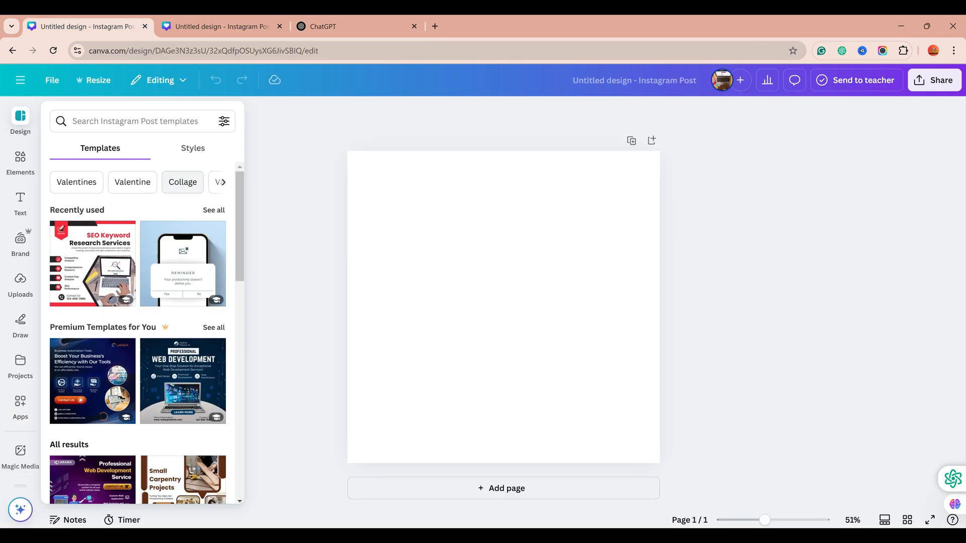
pyautogui.click(145, 121)
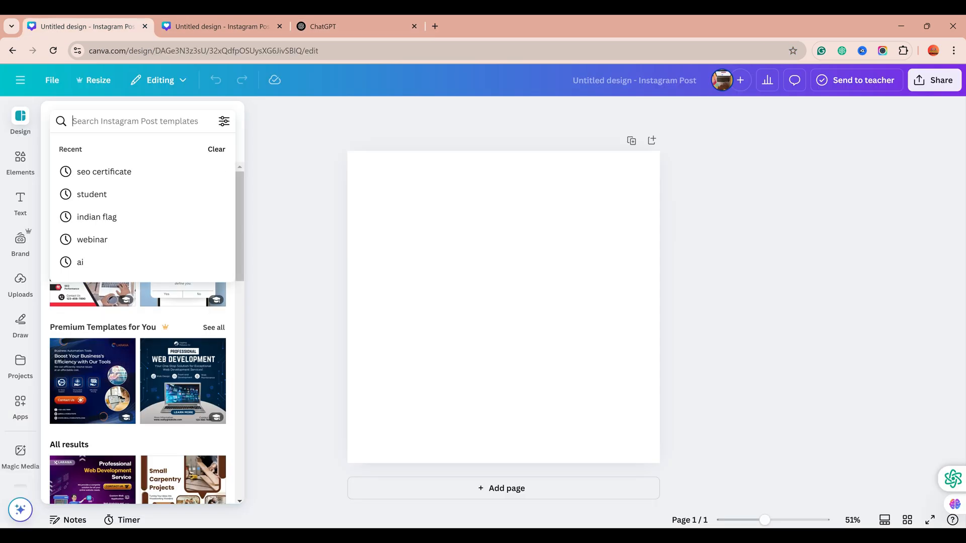
pyautogui.write('cpu')
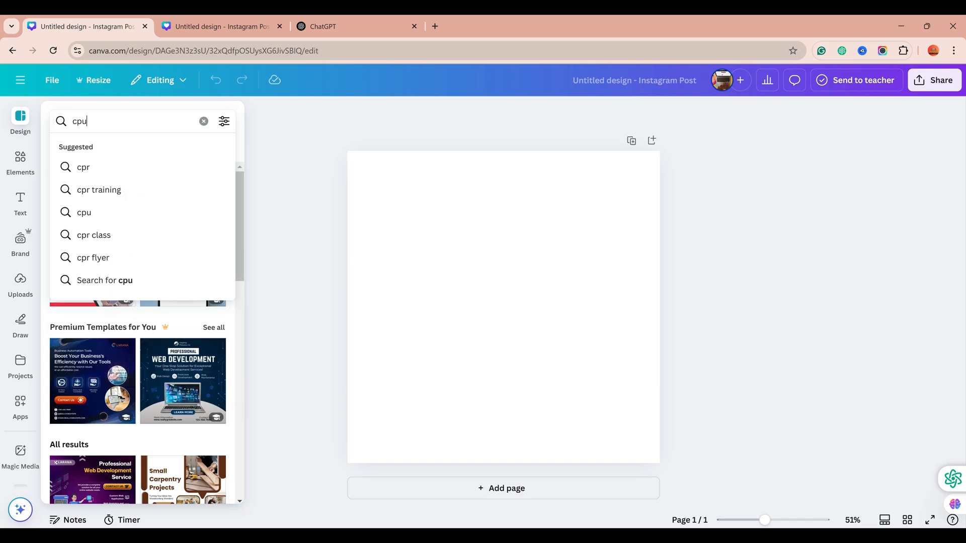
pyautogui.press('Return')
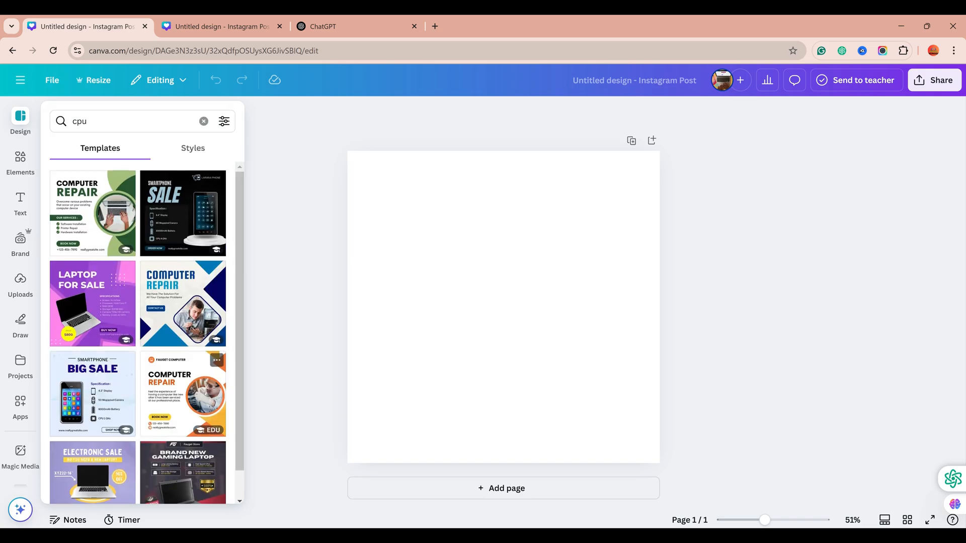
pyautogui.scroll(-1, 138, 285)
pyautogui.scroll(1, 139, 284)
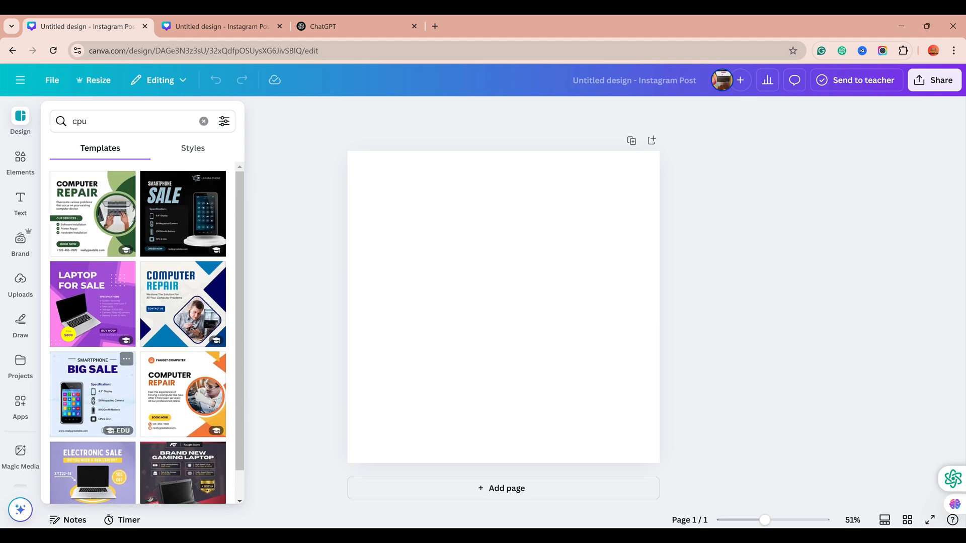
pyautogui.click(20, 160)
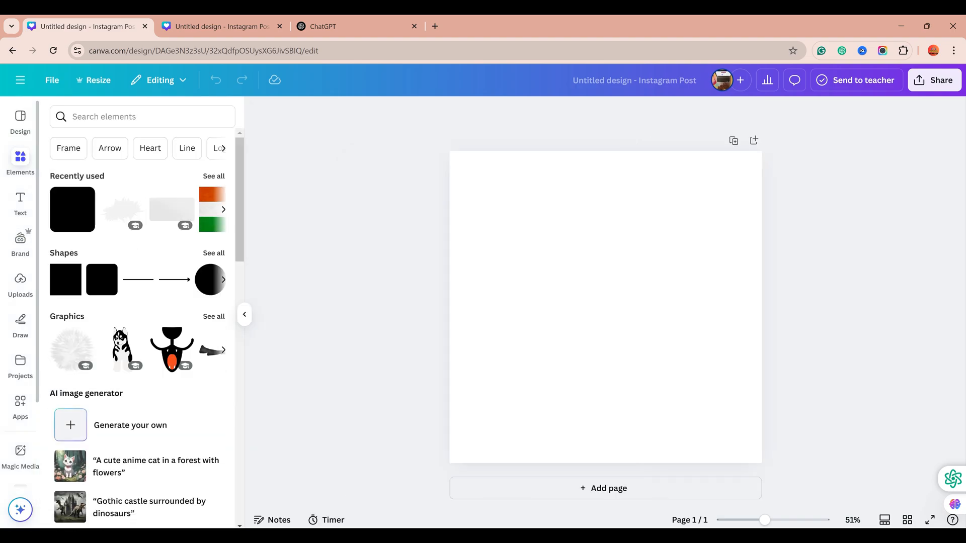
pyautogui.click(20, 120)
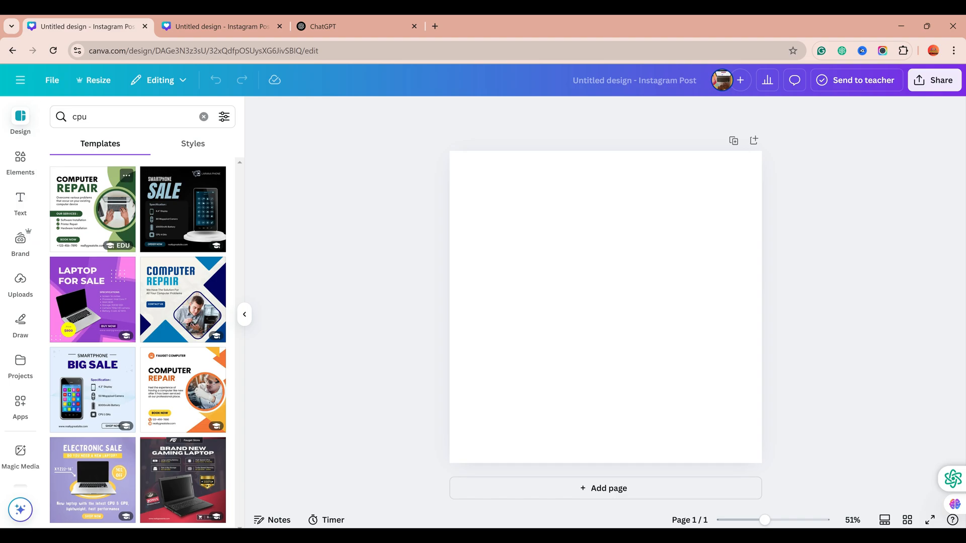
# Clear the template search and apply the purple and white "Digital Marketing Expert" template to the blank page
pyautogui.click(204, 117)
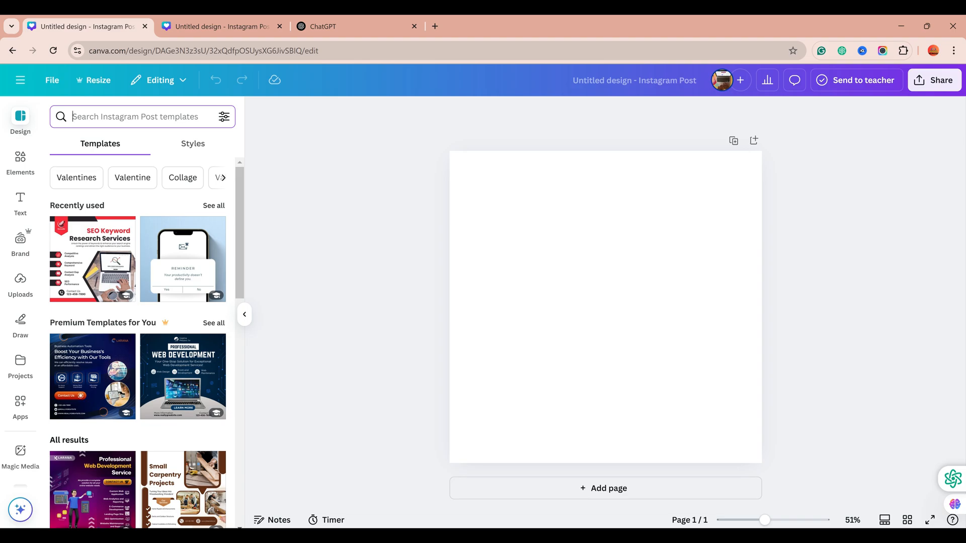
pyautogui.scroll(-3, 138, 343)
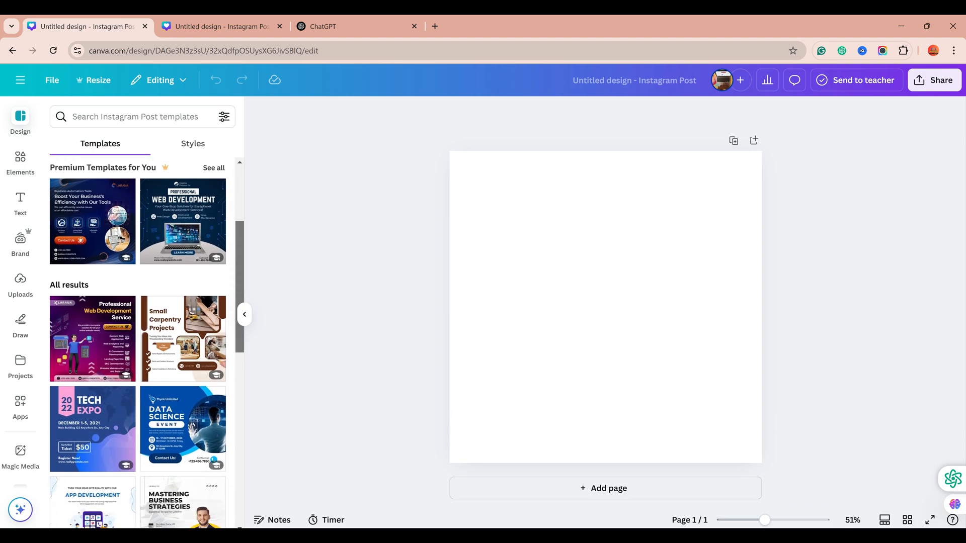
pyautogui.scroll(-3, 137, 342)
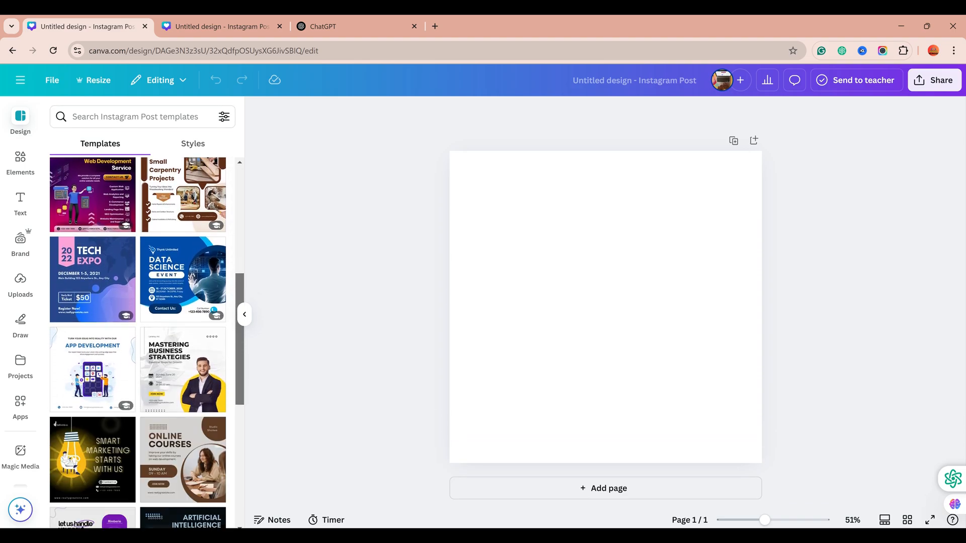
pyautogui.scroll(-4, 138, 342)
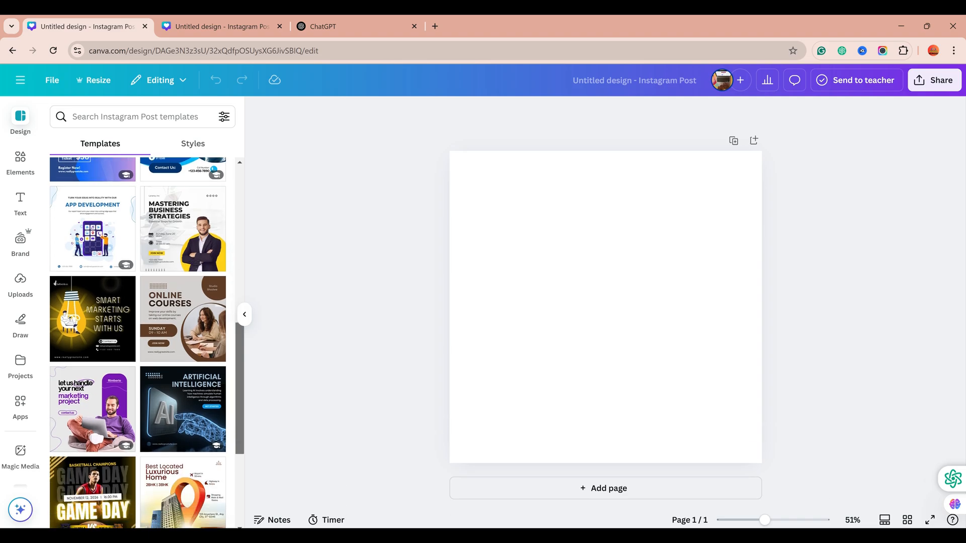
pyautogui.scroll(-3, 138, 342)
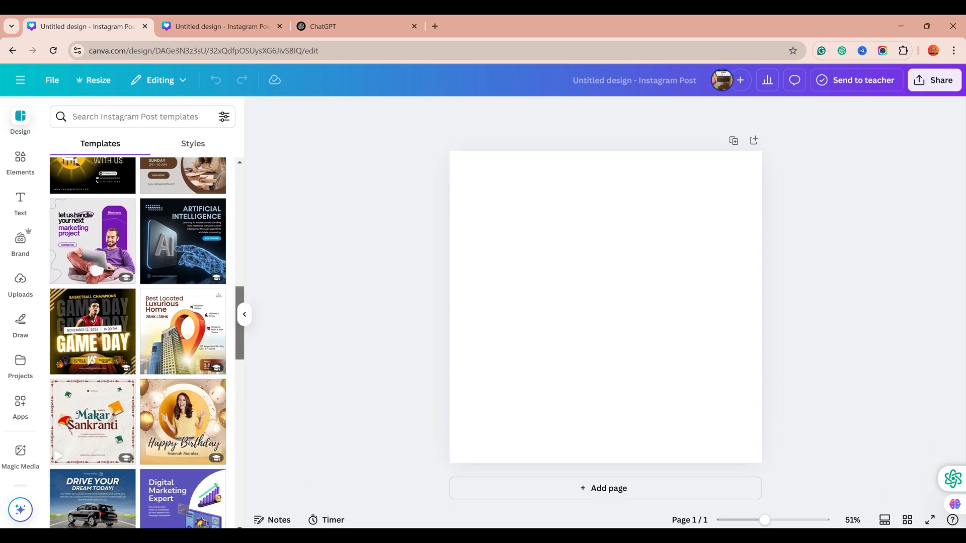
pyautogui.scroll(-5, 138, 342)
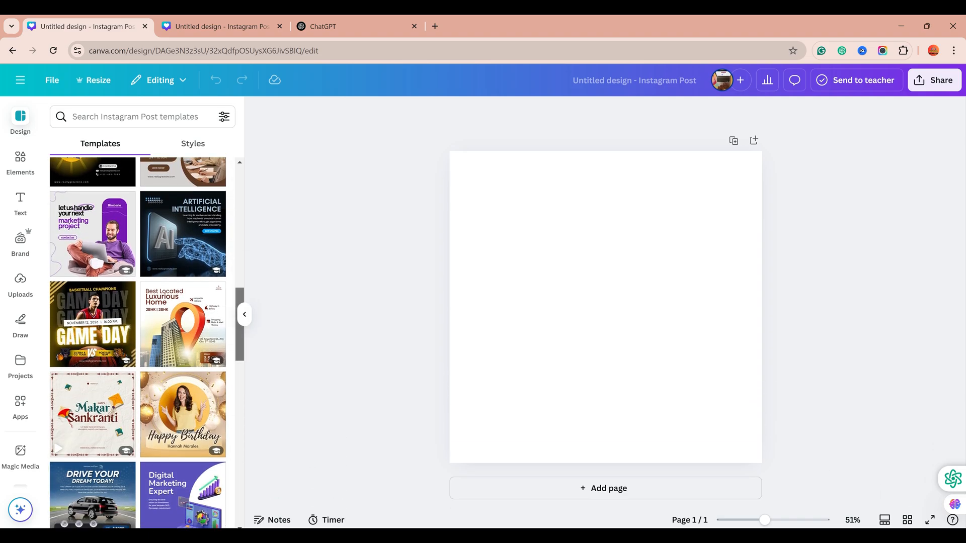
pyautogui.click(183, 229)
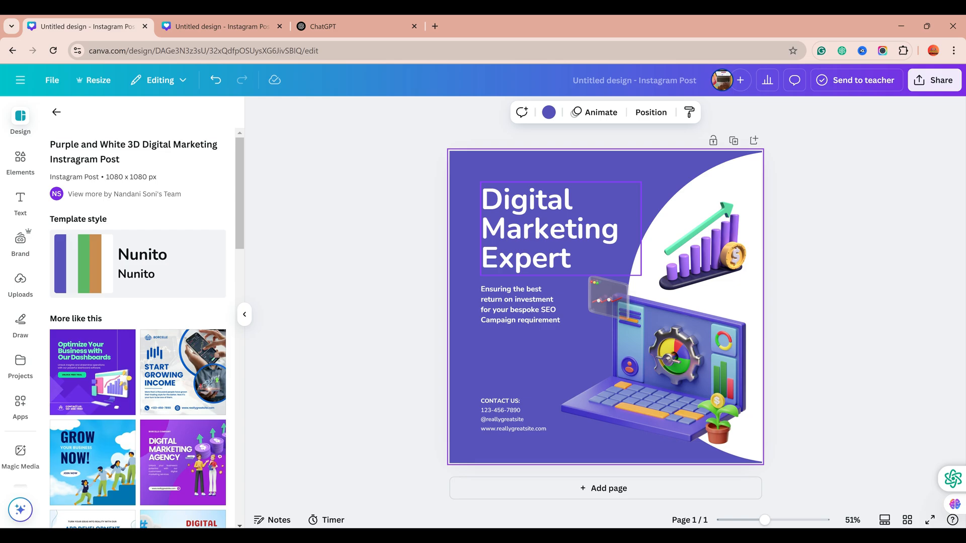
# Replace the template's "Digital Marketing Expert" heading with "Buy Gaming CPU"
pyautogui.click(561, 229)
pyautogui.click(520, 304)
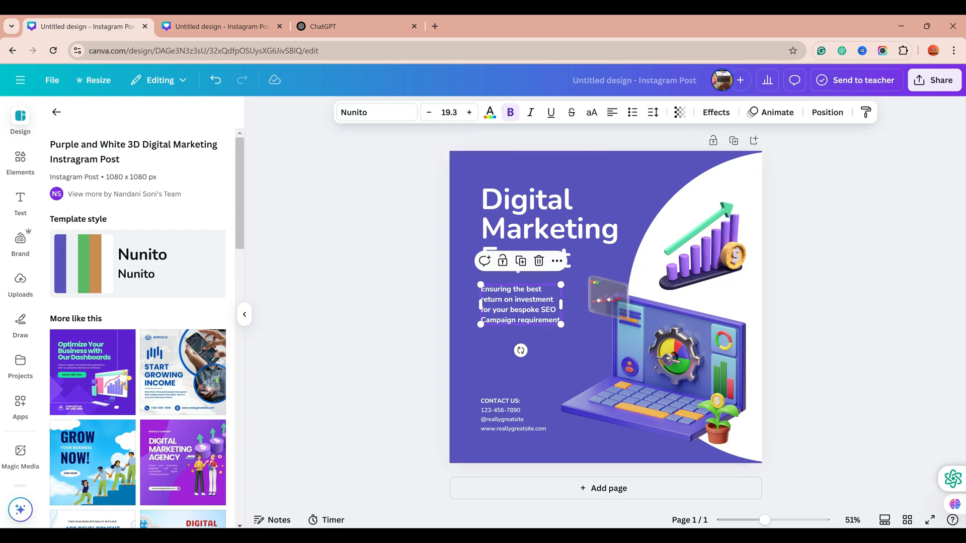
pyautogui.click(504, 411)
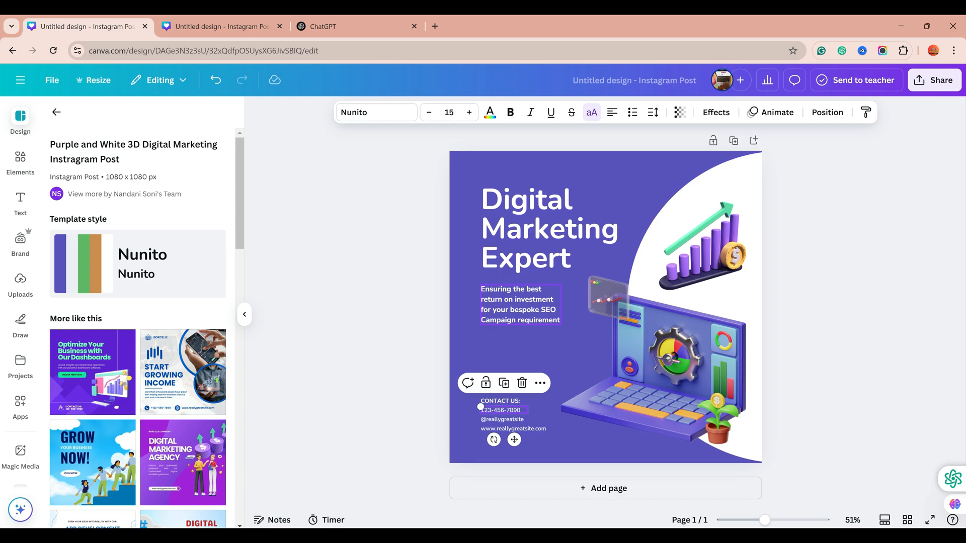
pyautogui.click(561, 229)
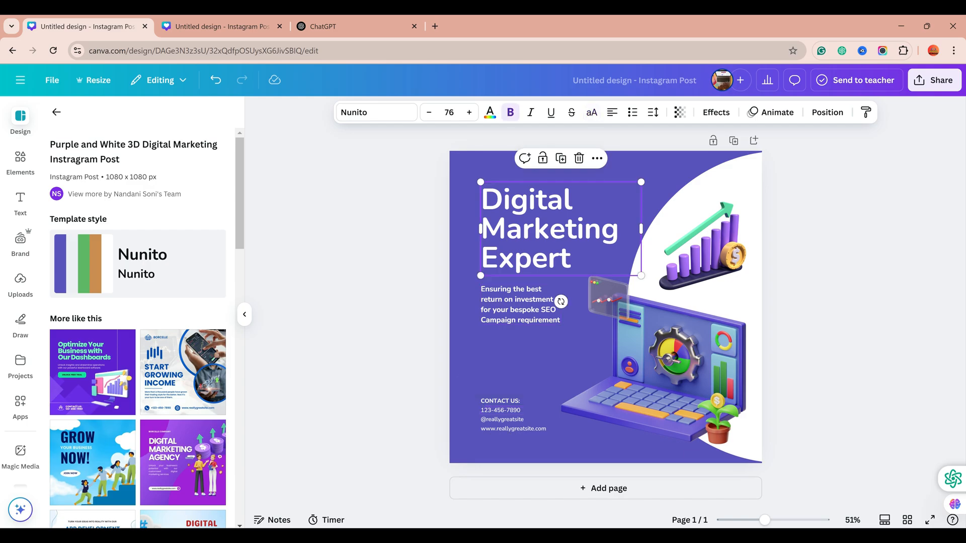
pyautogui.doubleClick(549, 230)
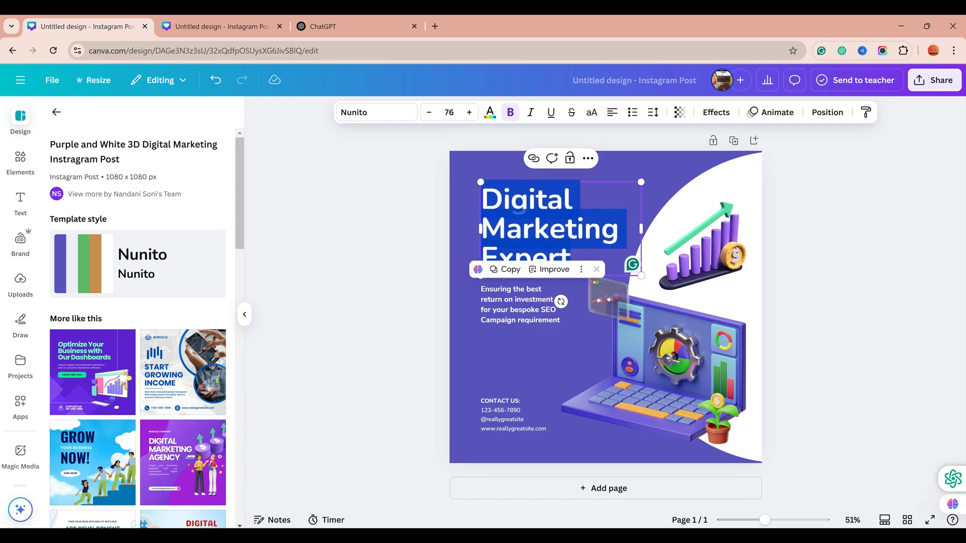
pyautogui.write('Buy')
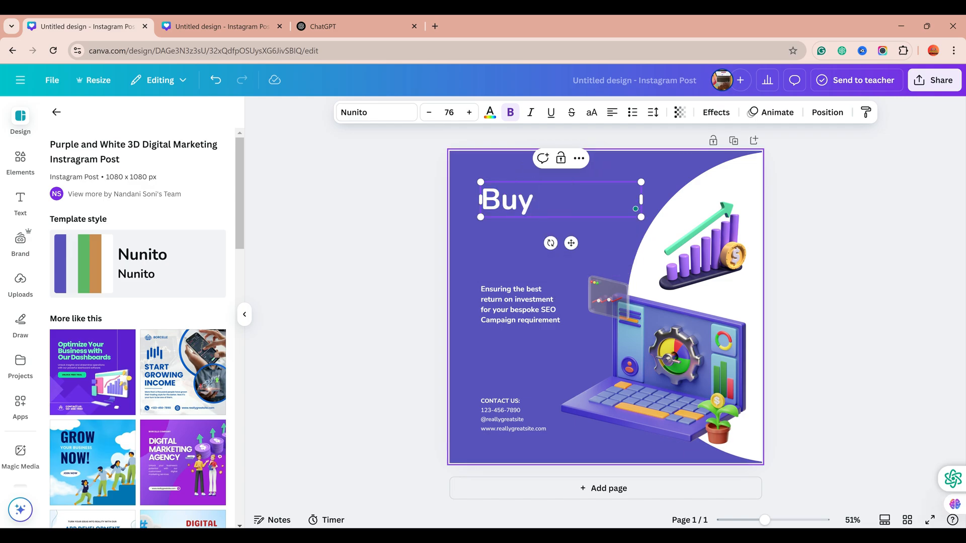
pyautogui.write(' Ga')
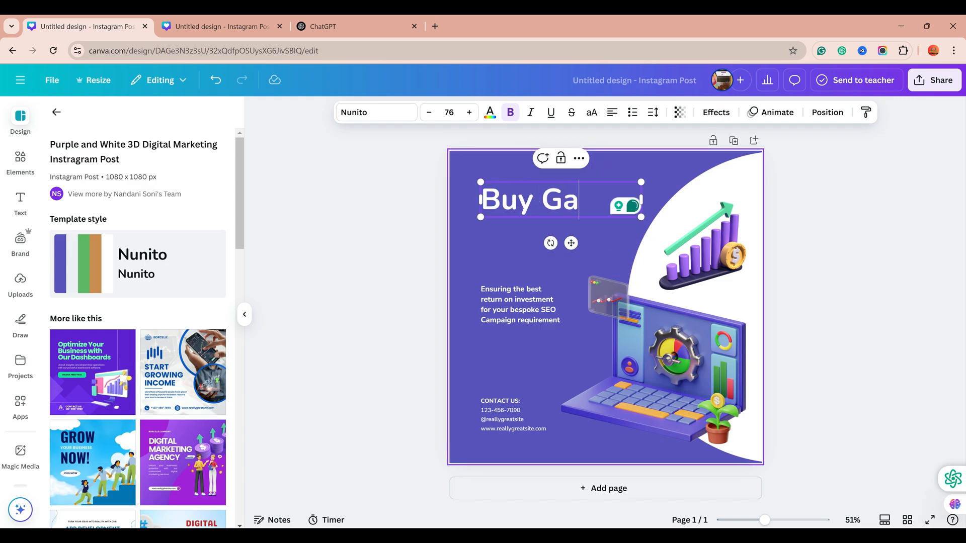
pyautogui.write('ming')
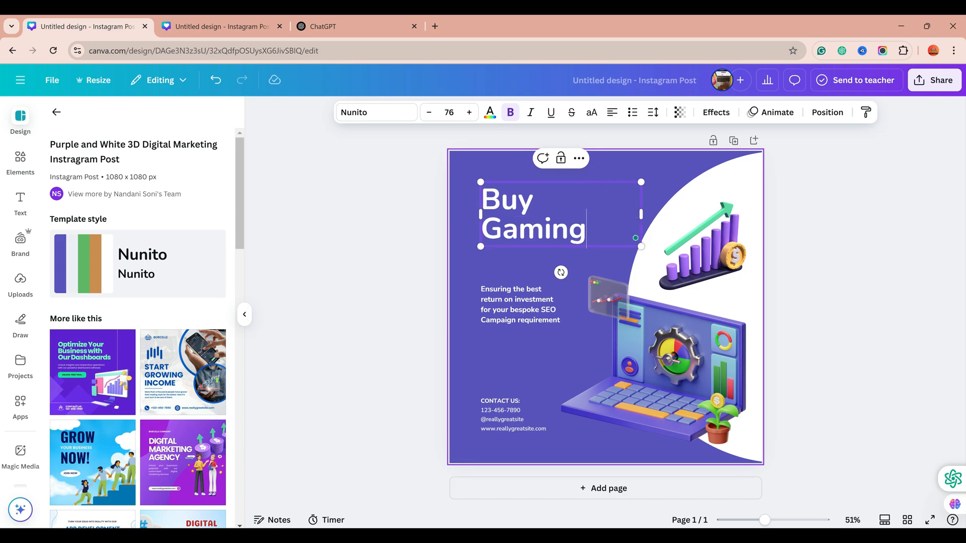
pyautogui.write(' C')
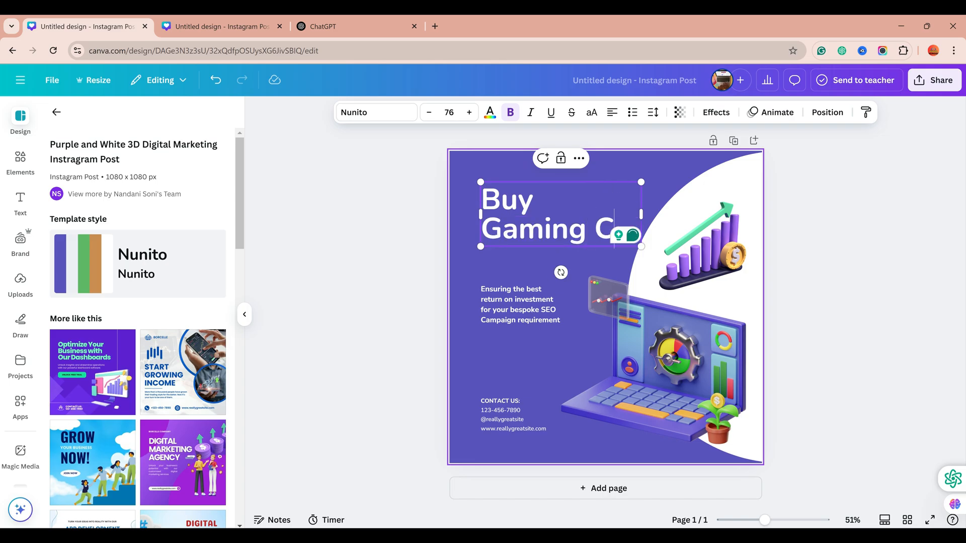
pyautogui.write('PU')
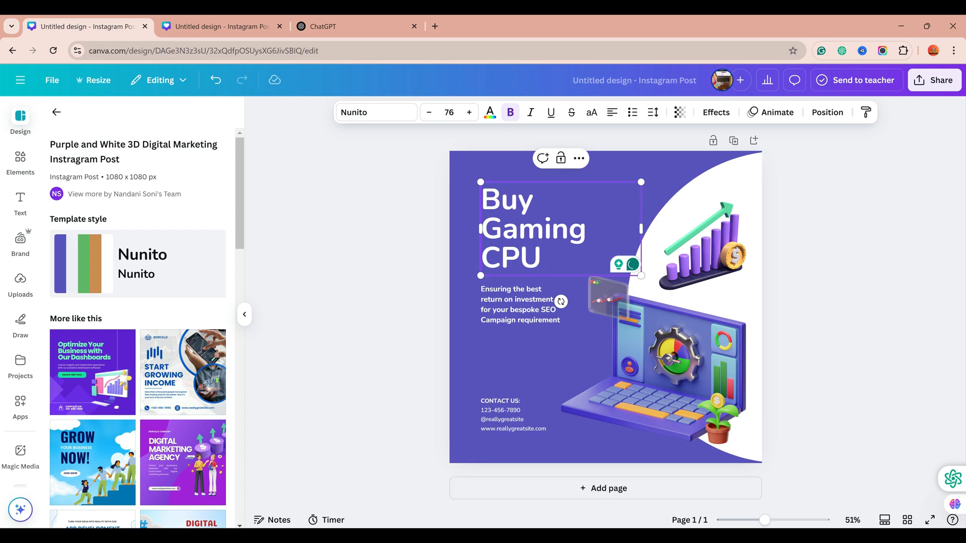
pyautogui.press('Escape')
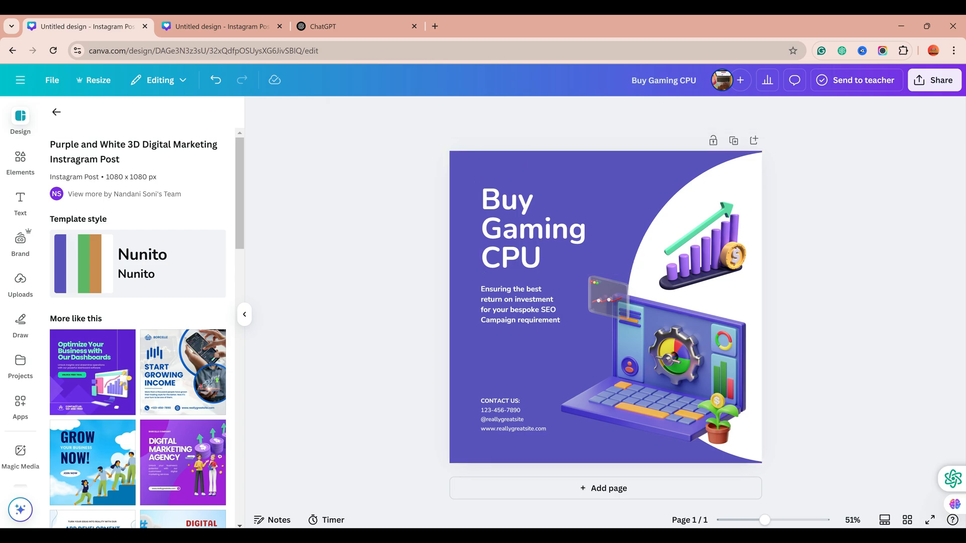
# Switch to ChatGPT and send the prompt "need a tagling for post instagram on buy gaming cpu"
pyautogui.click(336, 26)
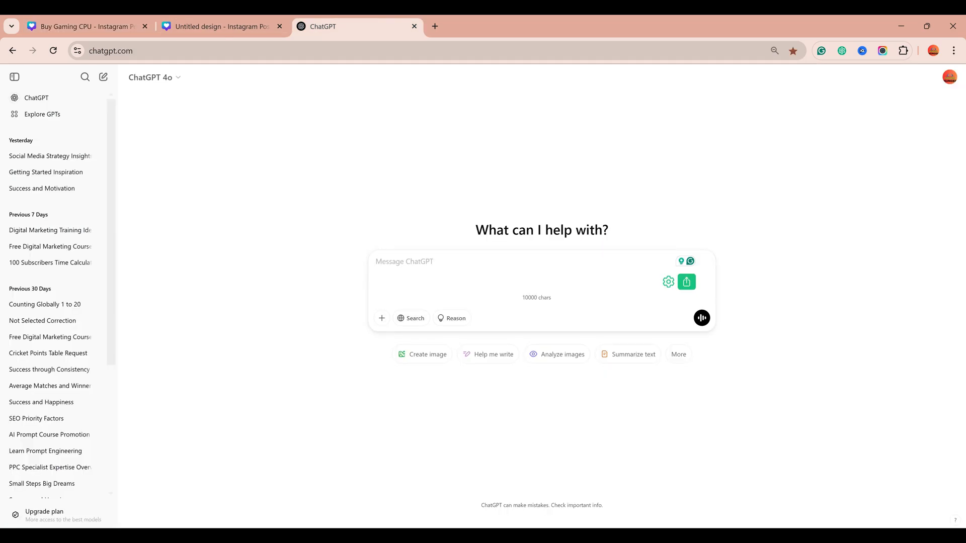
pyautogui.write('need a tag')
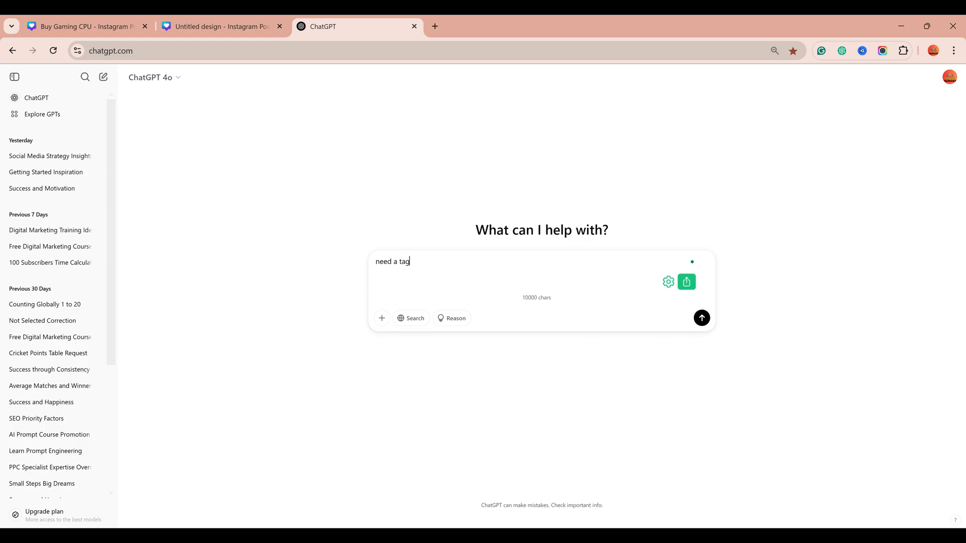
pyautogui.write('ling')
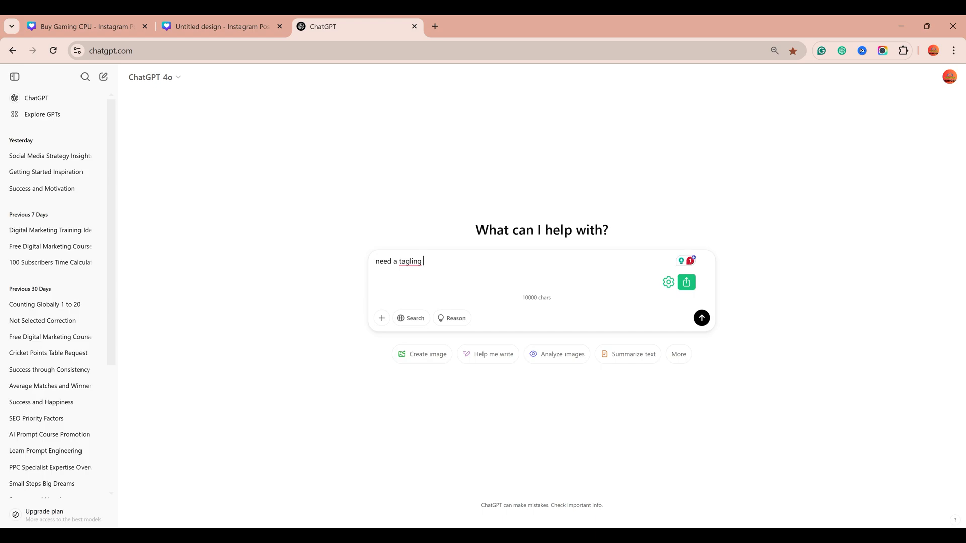
pyautogui.write('for post instagram on buy ')
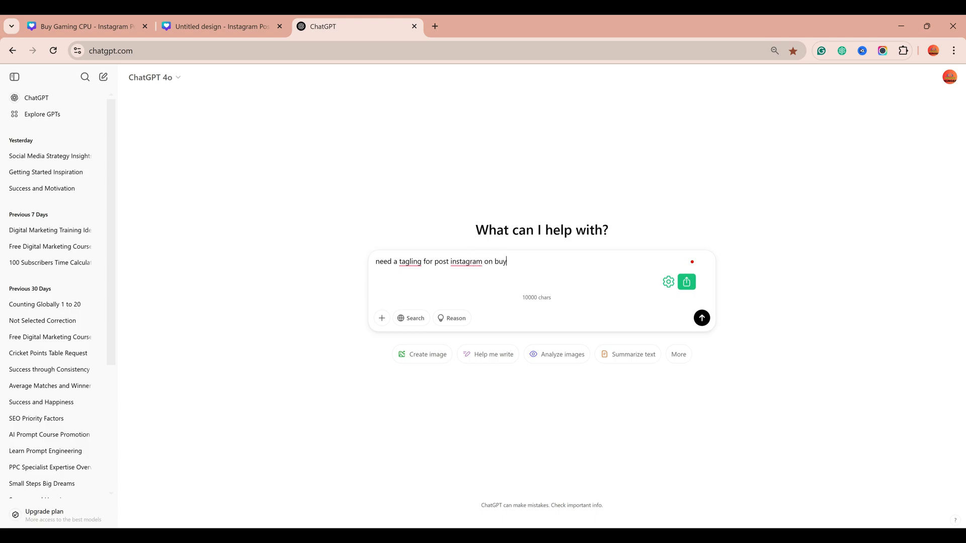
pyautogui.write('gaming cpu')
pyautogui.press('Return')
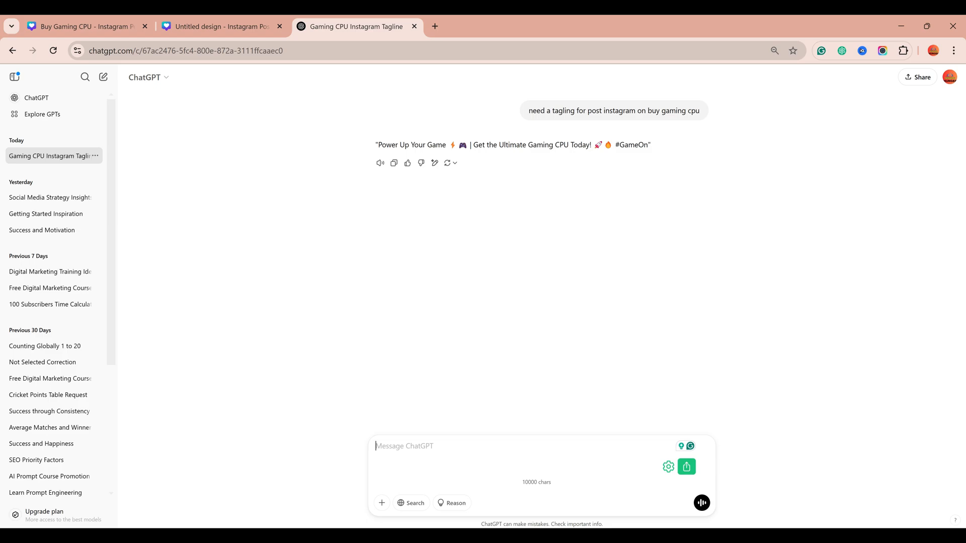
# Highlight the suggested tagline to review it and ask for further suggestions with the prompt "more"
pyautogui.moveTo(382, 145); pyautogui.dragTo(653, 145)
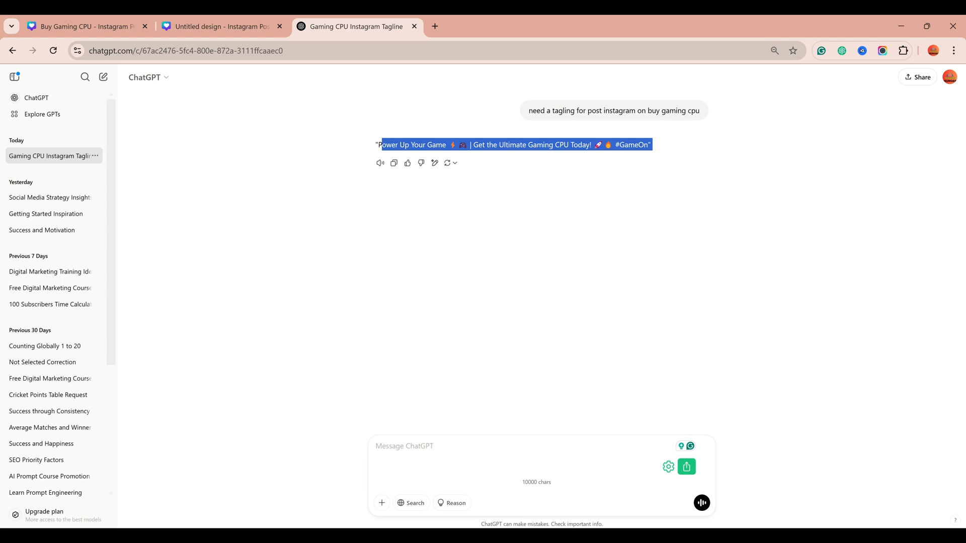
pyautogui.click(385, 131)
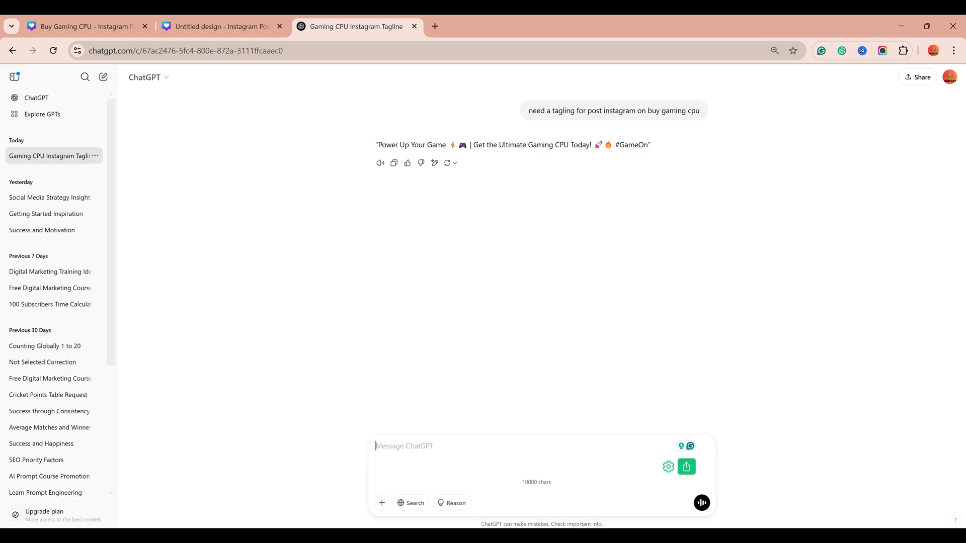
pyautogui.write('more')
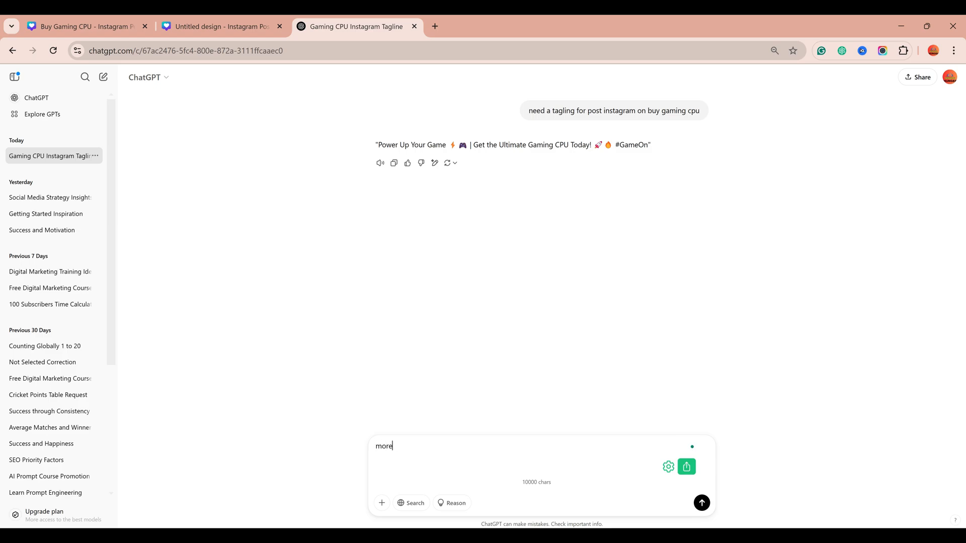
pyautogui.press('Return')
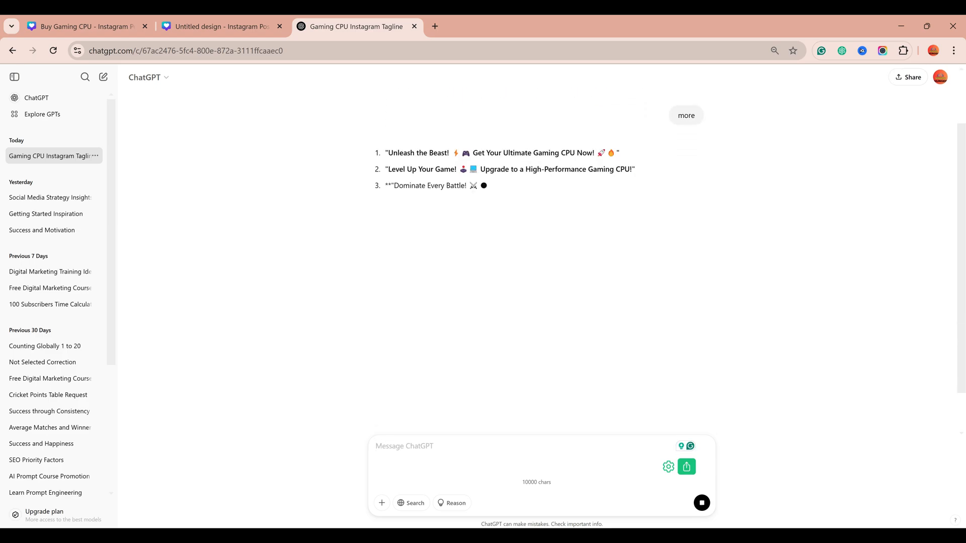
# Send the prompt "20 tagline" and look through the new list of suggestions
pyautogui.write('2')
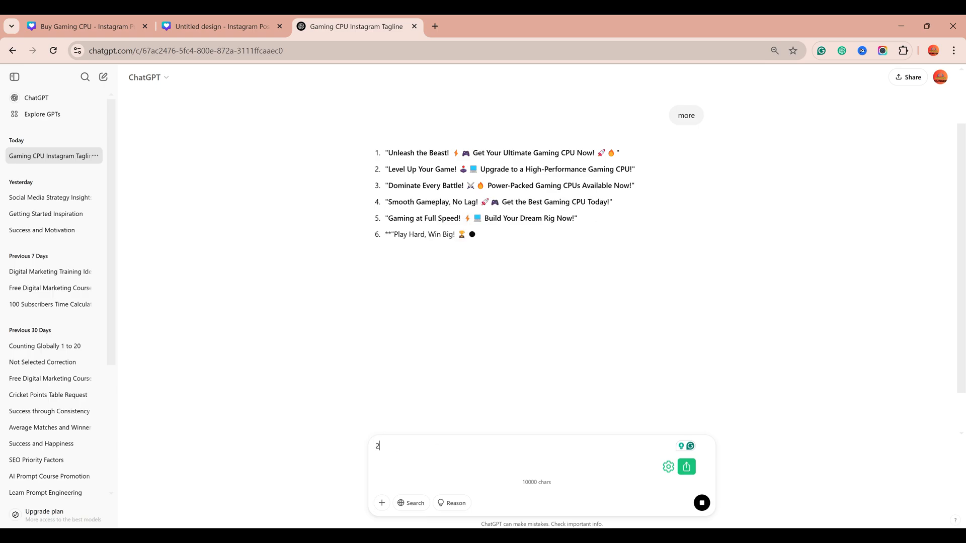
pyautogui.write('0 tagline')
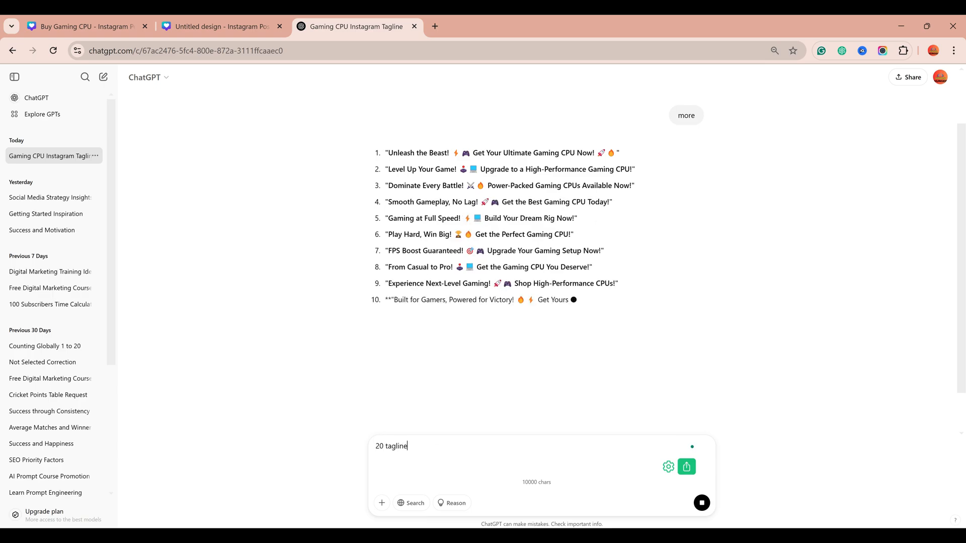
pyautogui.press('Return')
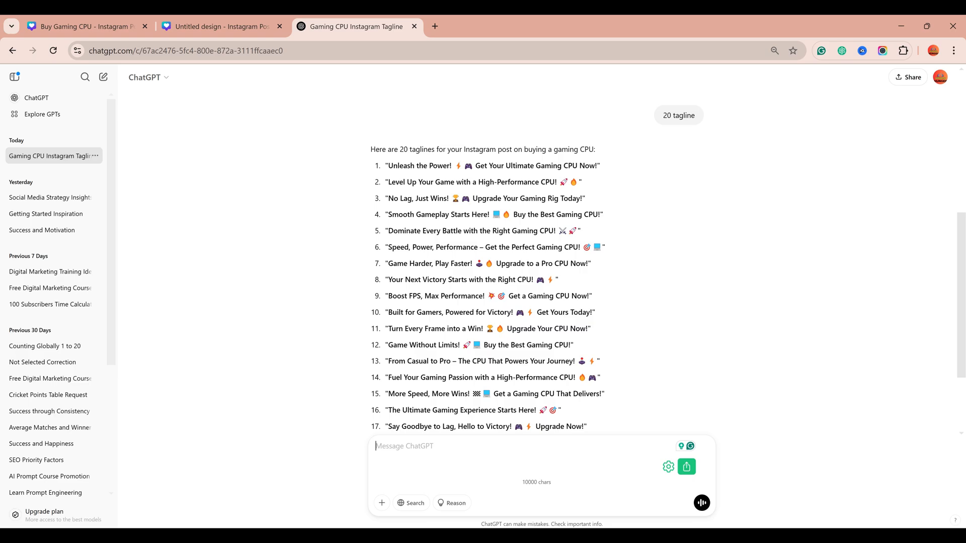
pyautogui.scroll(-1, 495, 252)
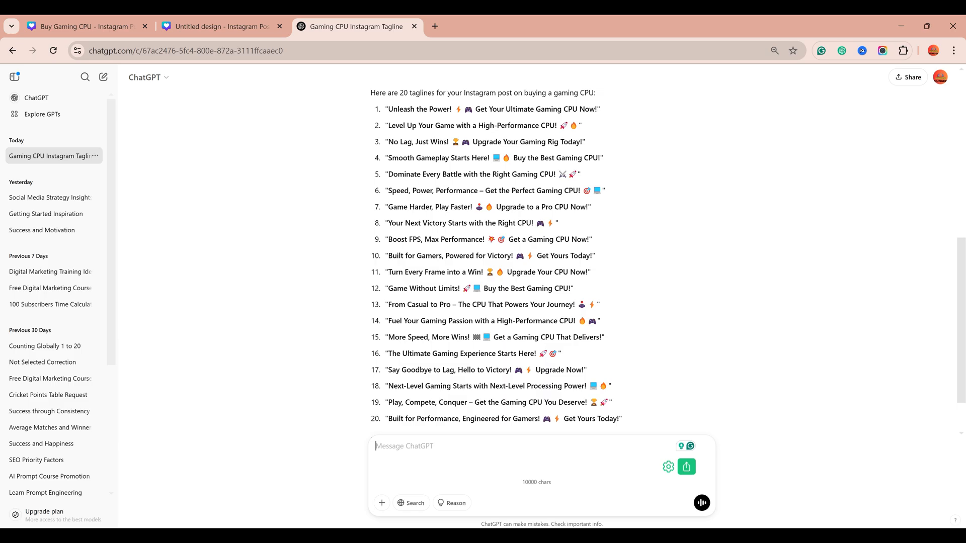
# Send the follow-up prompt "gadd bit marketing straagtegy for cpu"
pyautogui.write('gadd bi')
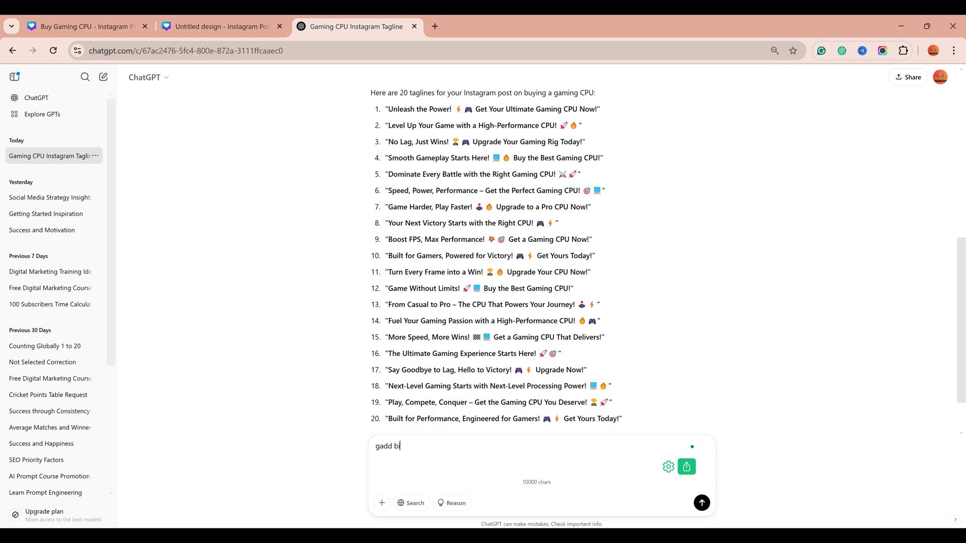
pyautogui.write('t marketing straagtr')
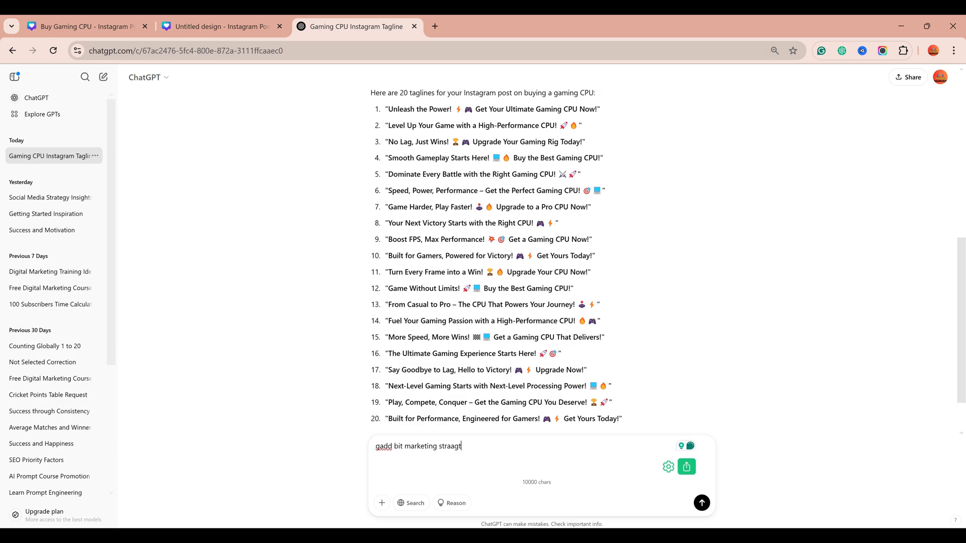
pyautogui.press('BackSpace')
pyautogui.write('egy')
pyautogui.write(' for')
pyautogui.write(' c')
pyautogui.write('cpu')
pyautogui.press('Return')
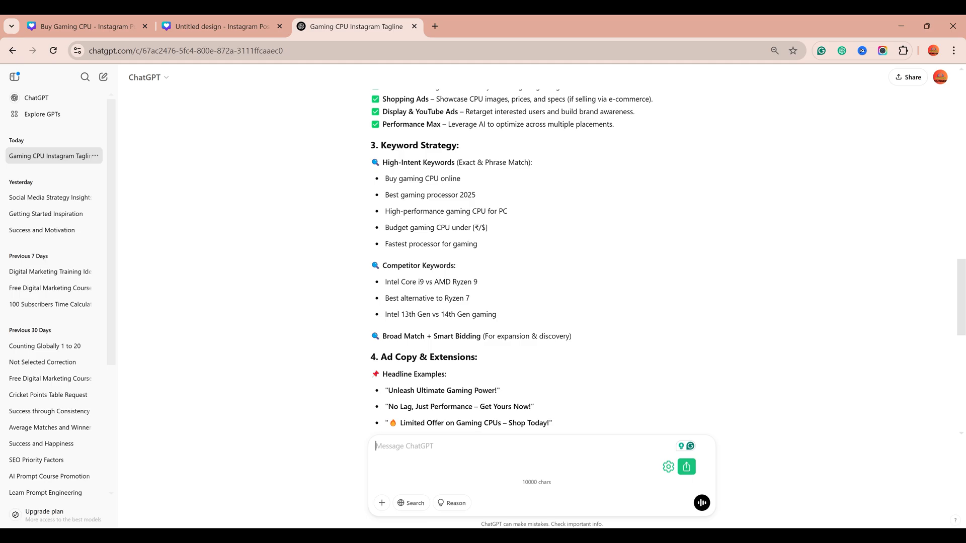
# Open the marketing strategy prompt for editing and replace its opening "gadd bi" with "add"
pyautogui.scroll(12, 536, 261)
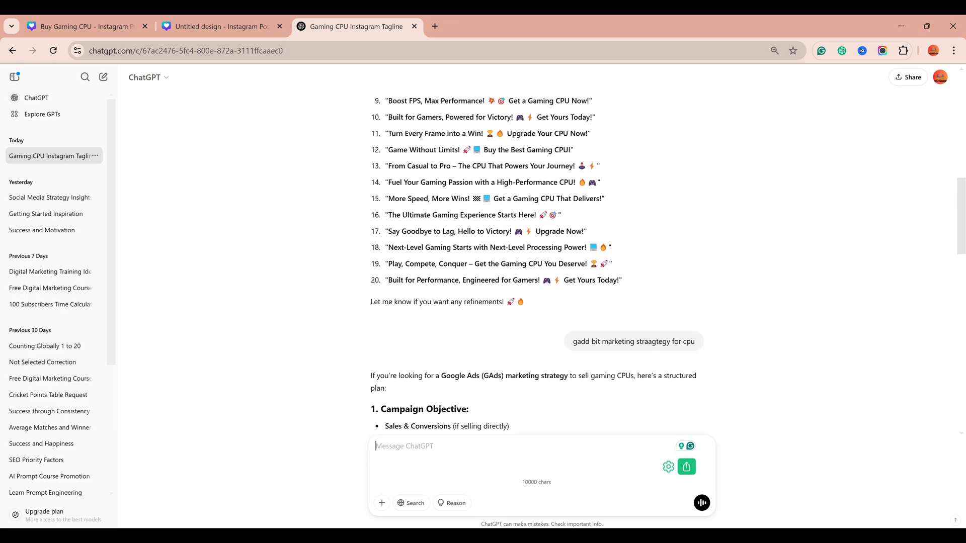
pyautogui.scroll(-5, 536, 262)
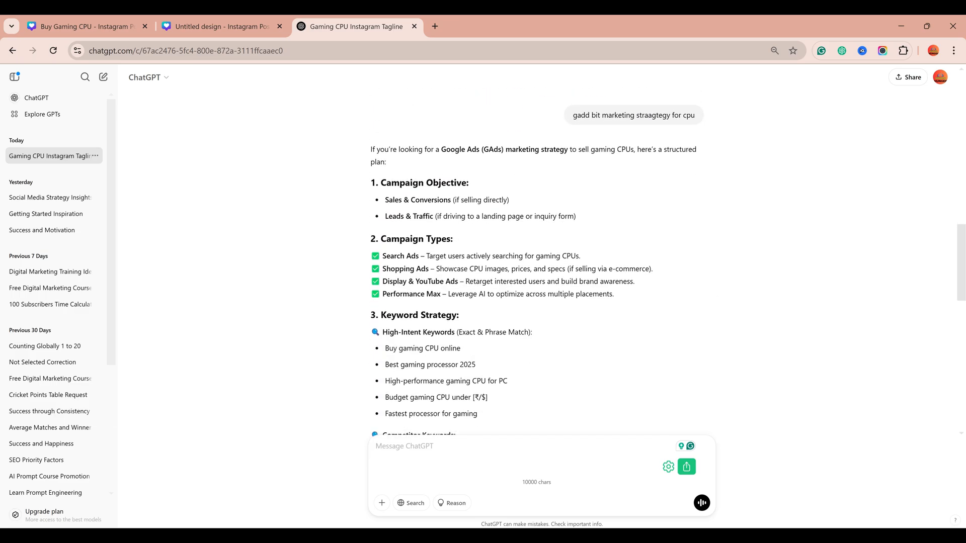
pyautogui.scroll(7, 536, 262)
pyautogui.scroll(5, 536, 262)
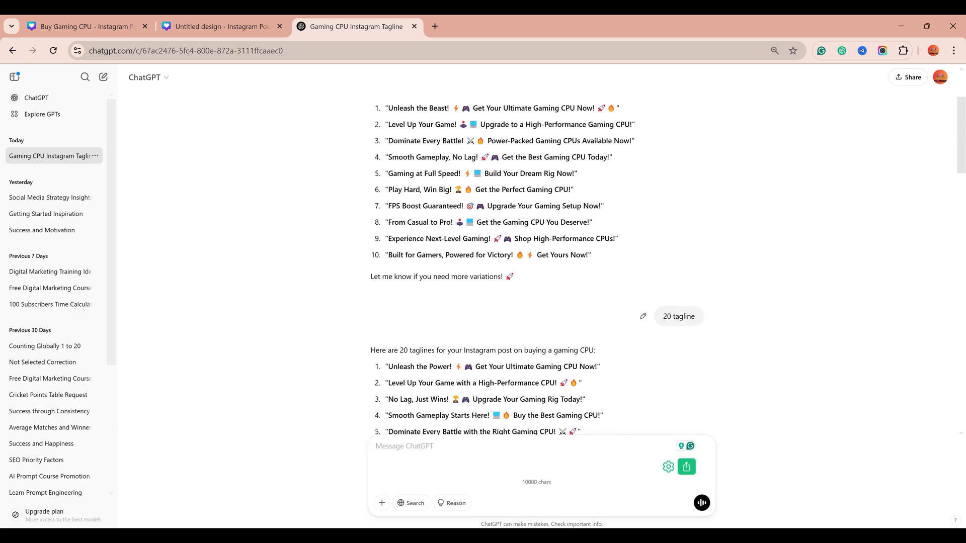
pyautogui.scroll(-10, 536, 262)
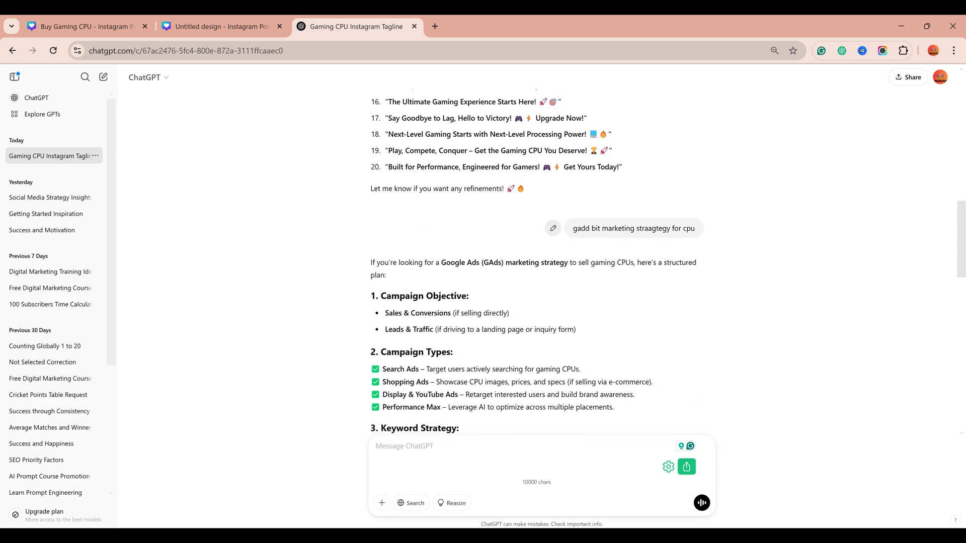
pyautogui.click(554, 228)
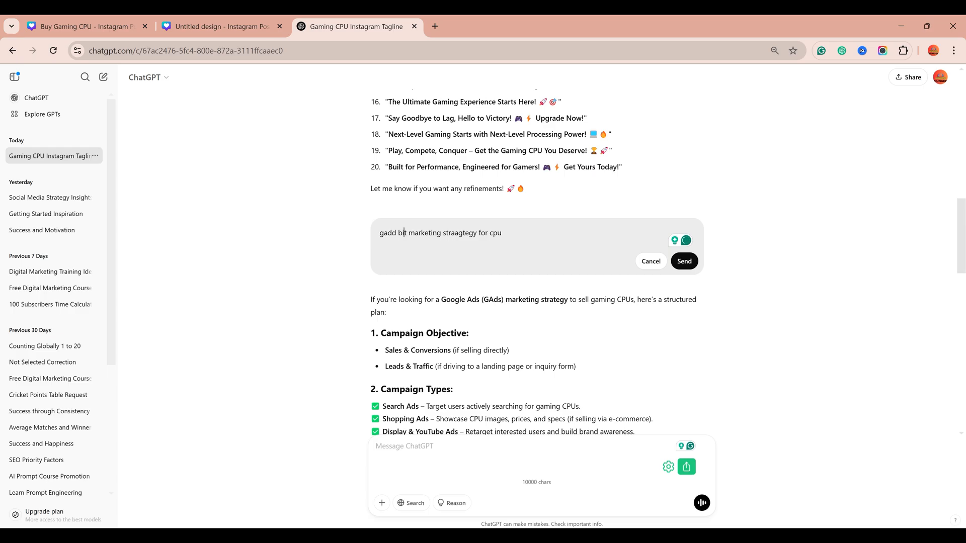
pyautogui.press('BackSpace')
pyautogui.press('BackSpace')
pyautogui.press('BackSpace')
pyautogui.press('BackSpace')
pyautogui.press('BackSpace')
pyautogui.press('BackSpace')
pyautogui.press('BackSpace')
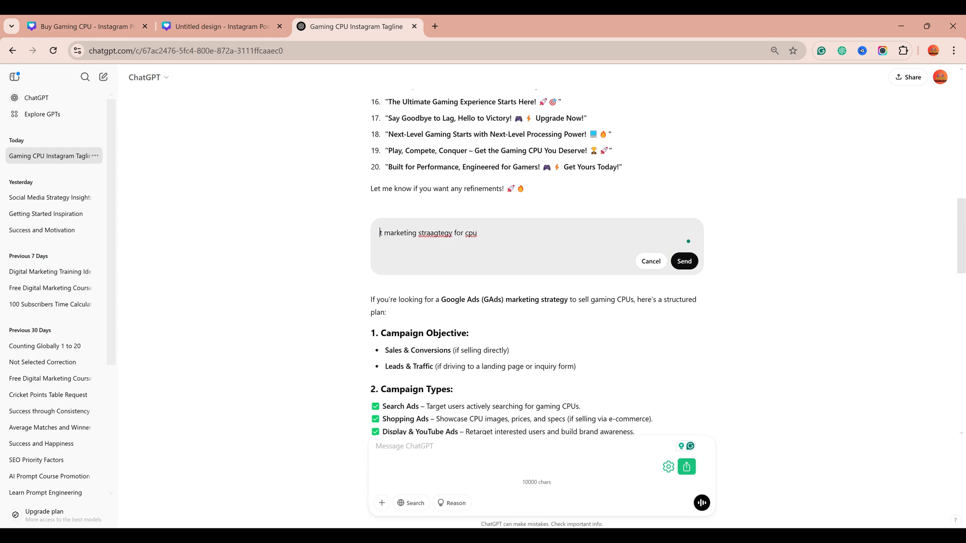
pyautogui.write('add')
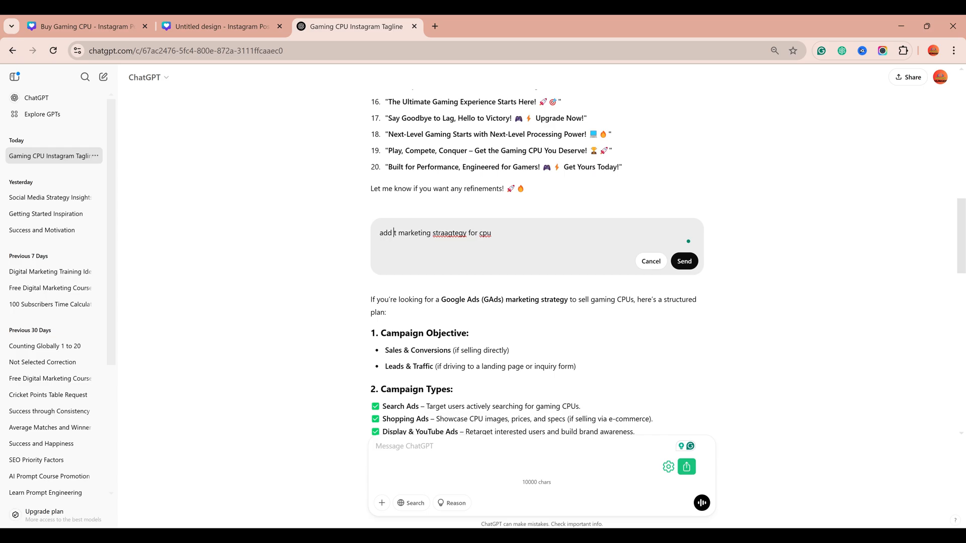
# Correct "straagtegy" to "strategy" in the prompt, append "for the tagline" and resend it
pyautogui.rightClick(448, 233)
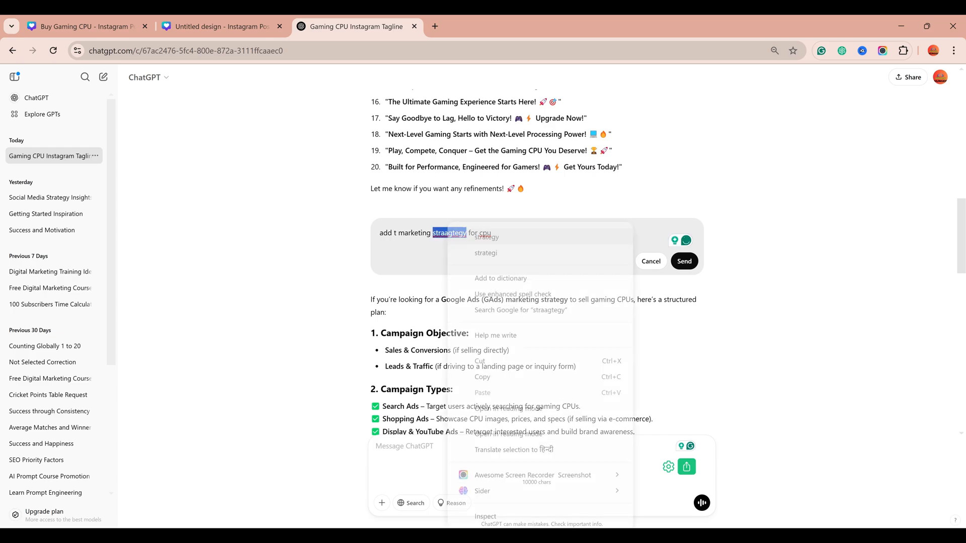
pyautogui.click(480, 237)
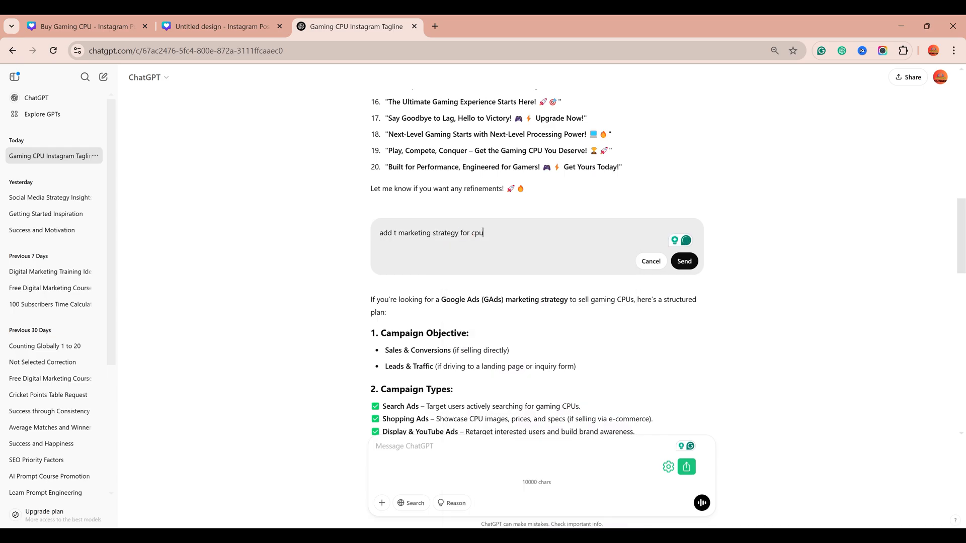
pyautogui.write('for the tagline')
pyautogui.click(684, 261)
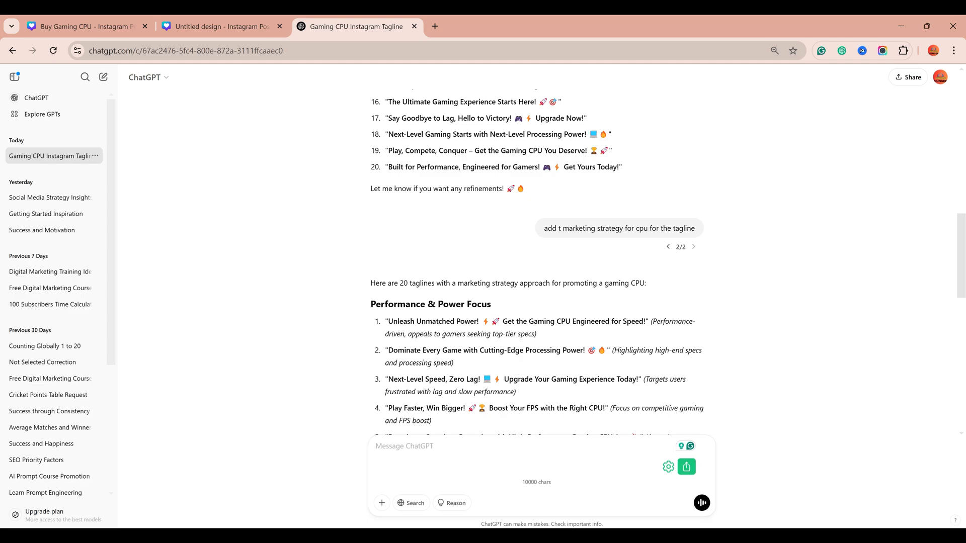
# Copy the tagline "Play Faster, Win Bigger! 🚀🏆" from the reply and replace the "Buy Gaming CPU" heading in Canva with it
pyautogui.scroll(-1, 536, 266)
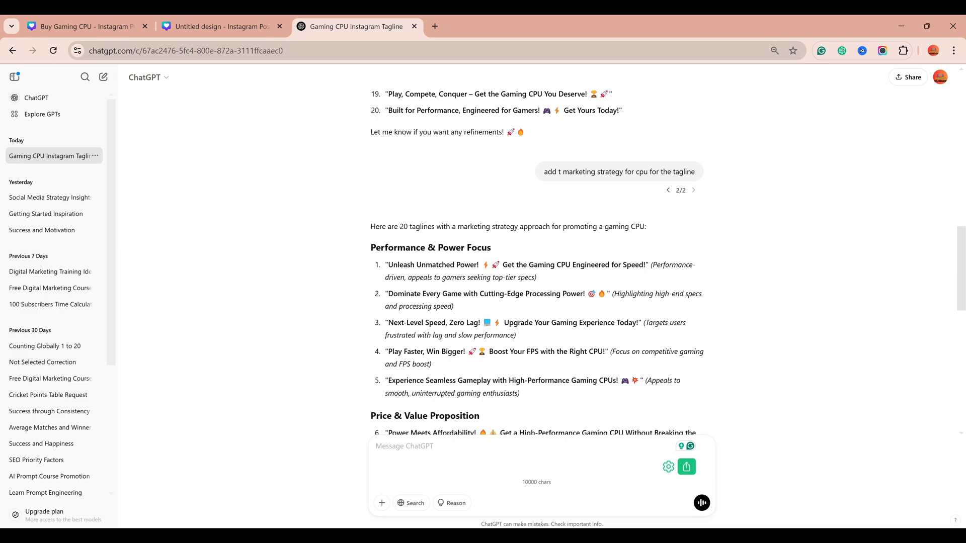
pyautogui.moveTo(386, 351); pyautogui.dragTo(487, 351)
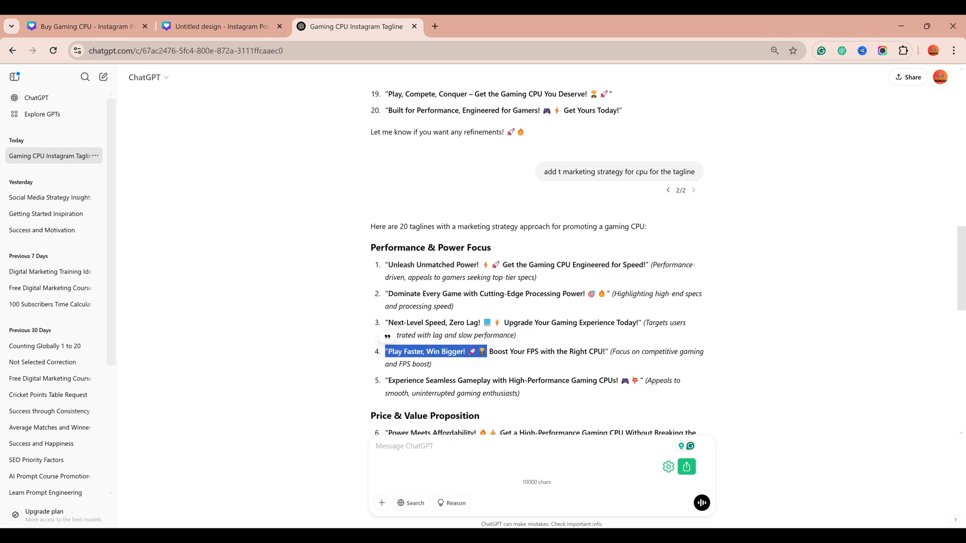
pyautogui.click(222, 26)
pyautogui.click(100, 26)
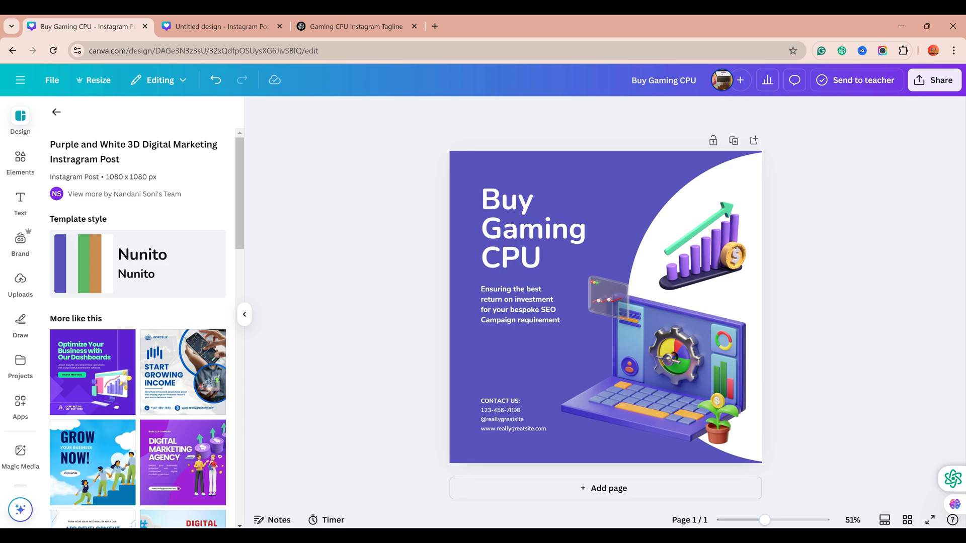
pyautogui.doubleClick(524, 224)
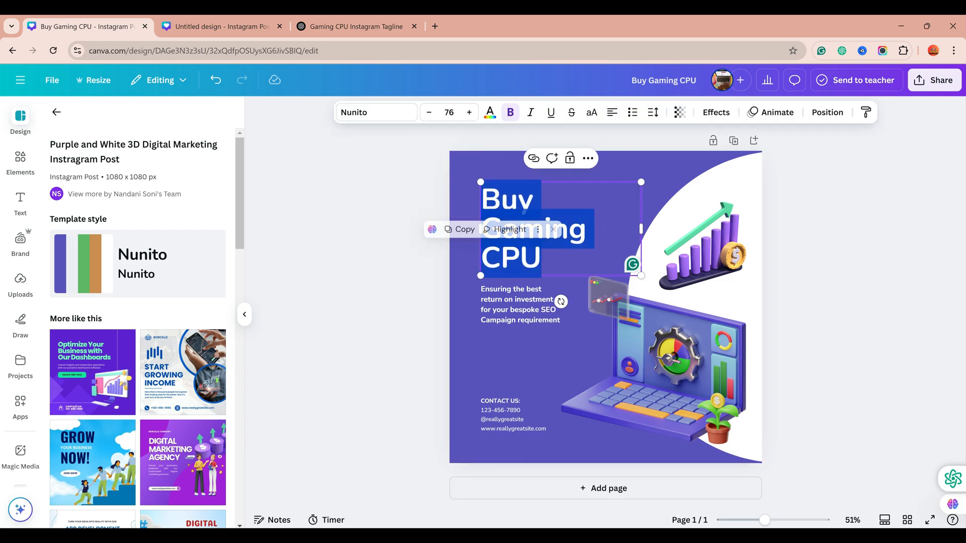
pyautogui.write('"Play Faster, Win Bigger! 🚀🏆')
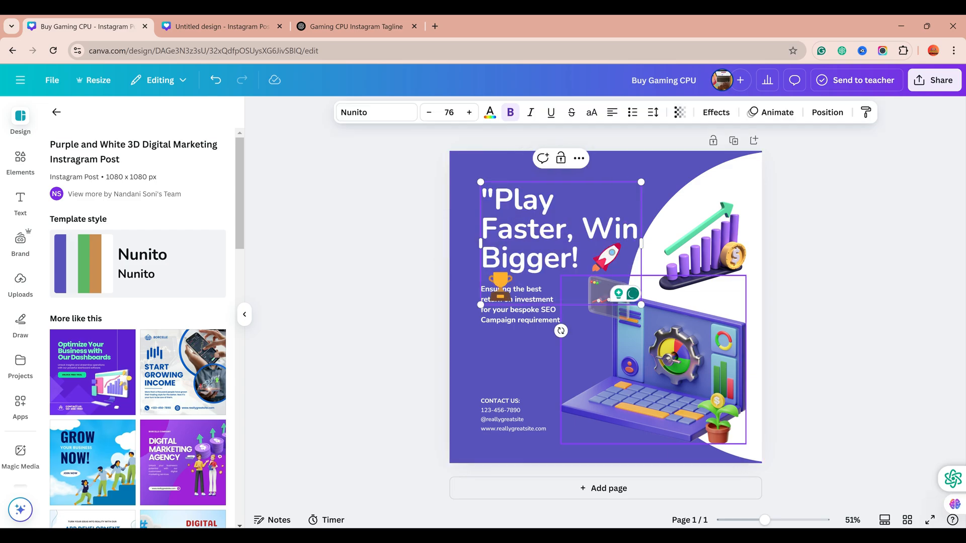
# Widen the heading's text box, delete its opening quotation mark and scale the heading down to about size 55.5
pyautogui.moveTo(641, 243); pyautogui.dragTo(688, 244)
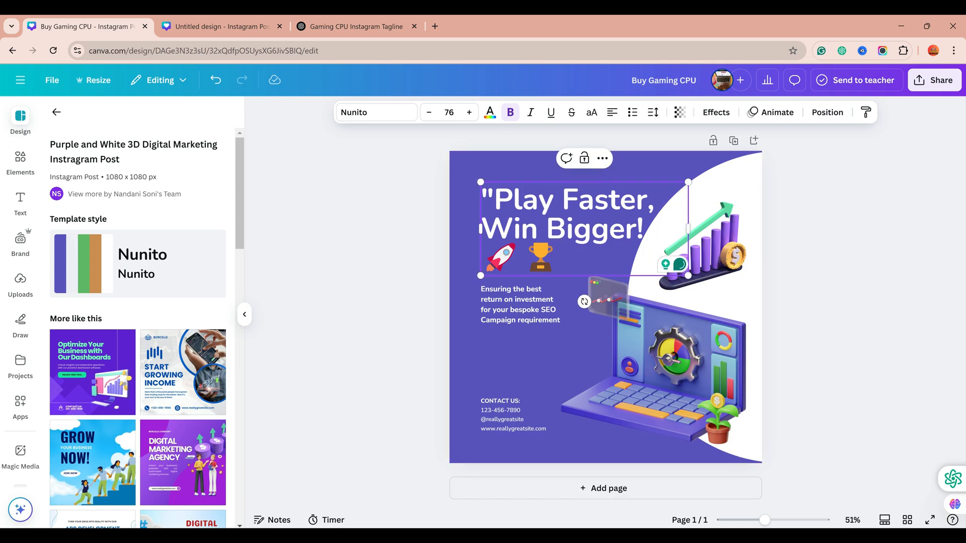
pyautogui.click(538, 200)
pyautogui.click(494, 201)
pyautogui.press('BackSpace')
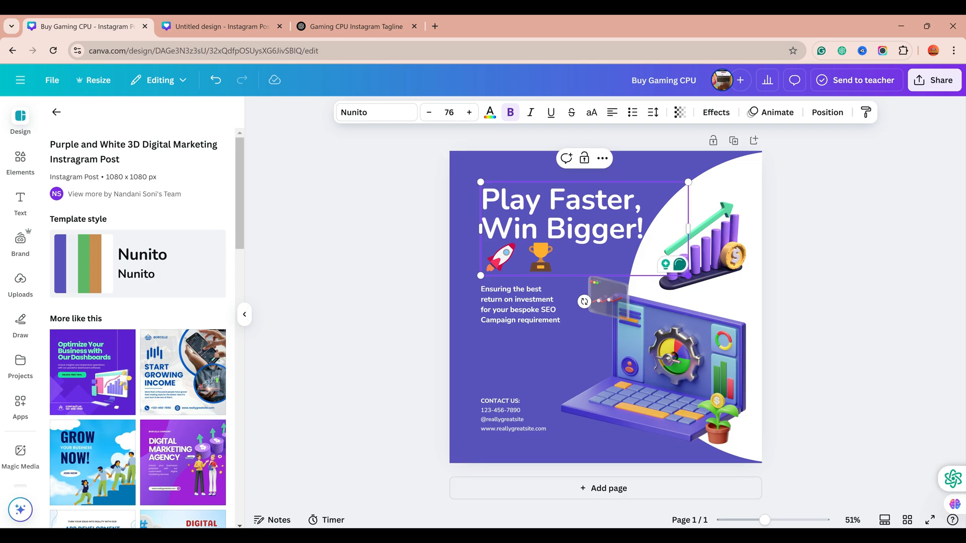
pyautogui.moveTo(689, 276); pyautogui.dragTo(633, 250)
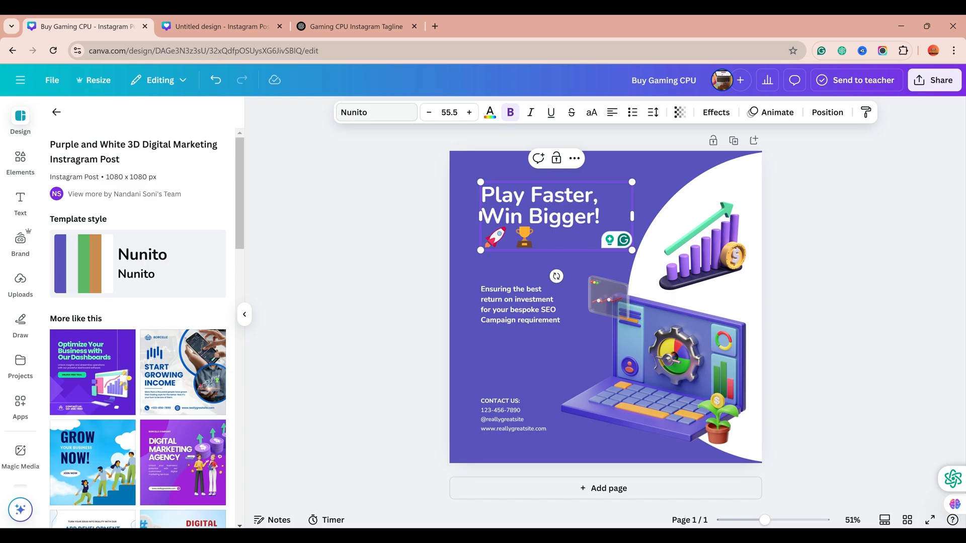
# Try the IM Fell, Open Sans and Funtastic fonts on the heading and settle on Poppins
pyautogui.click(376, 113)
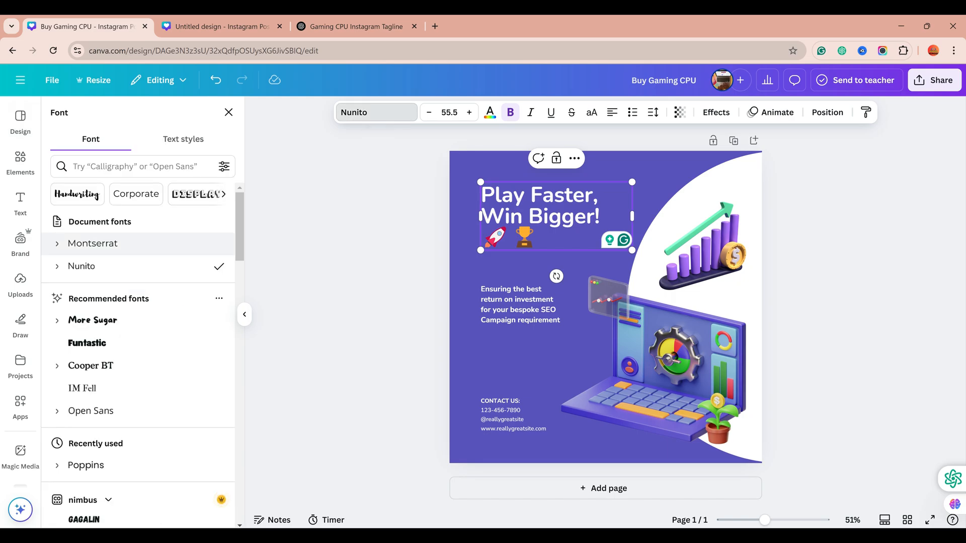
pyautogui.scroll(-1, 141, 247)
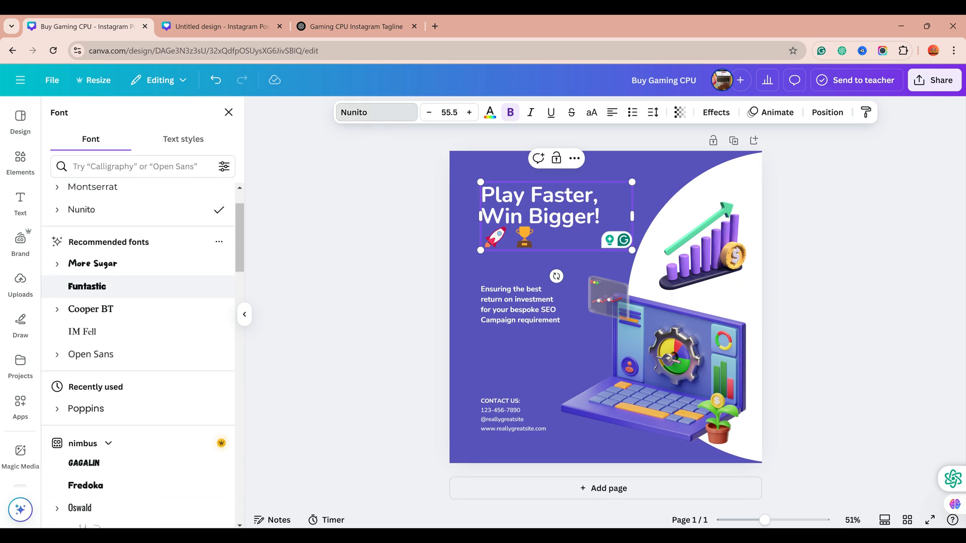
pyautogui.click(125, 331)
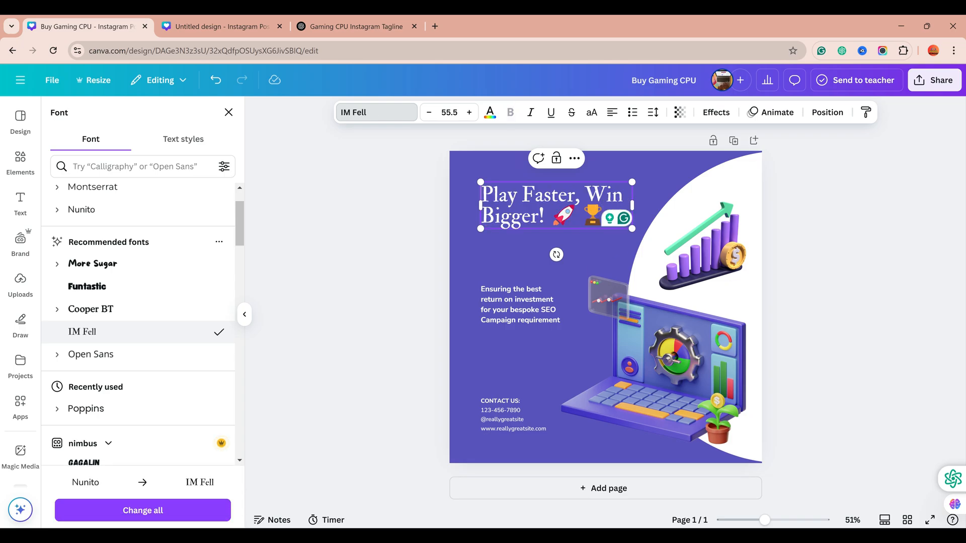
pyautogui.click(126, 355)
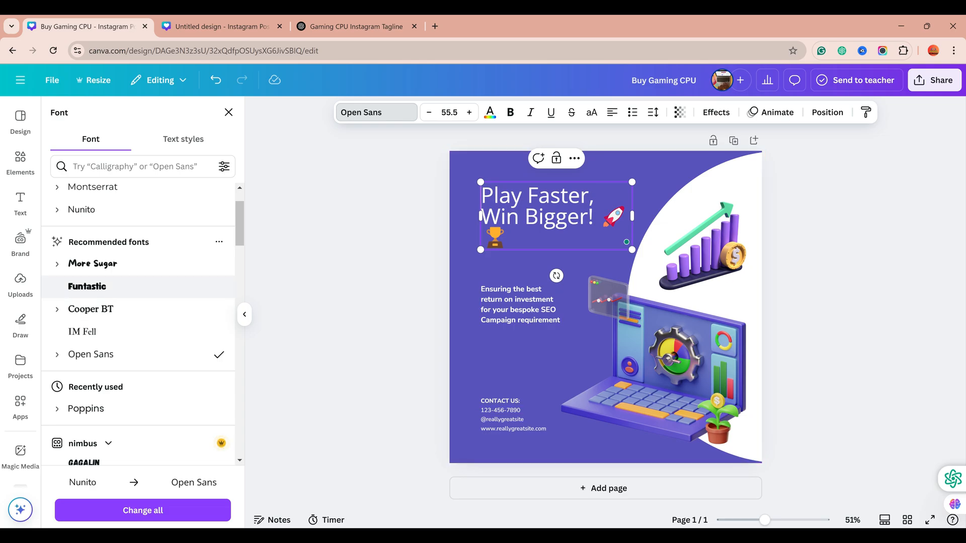
pyautogui.click(87, 286)
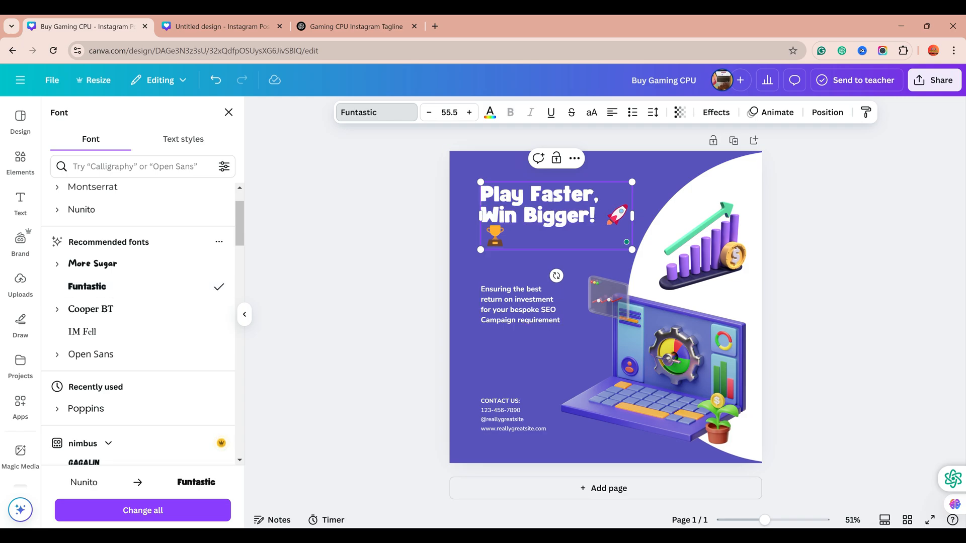
pyautogui.scroll(-1, 139, 322)
pyautogui.click(85, 352)
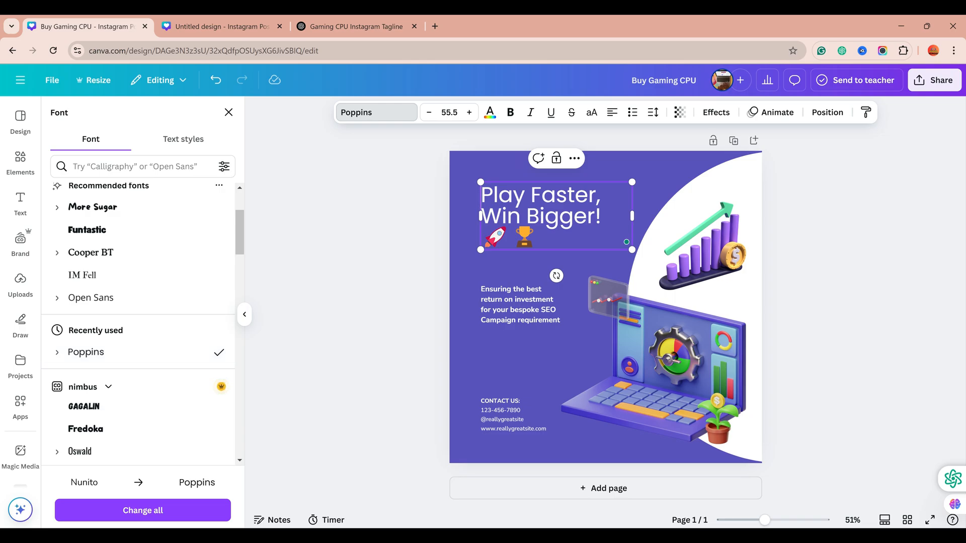
# Set the "Ensuring the best return on investment" paragraph's font to Poppins and make the heading bold
pyautogui.click(520, 304)
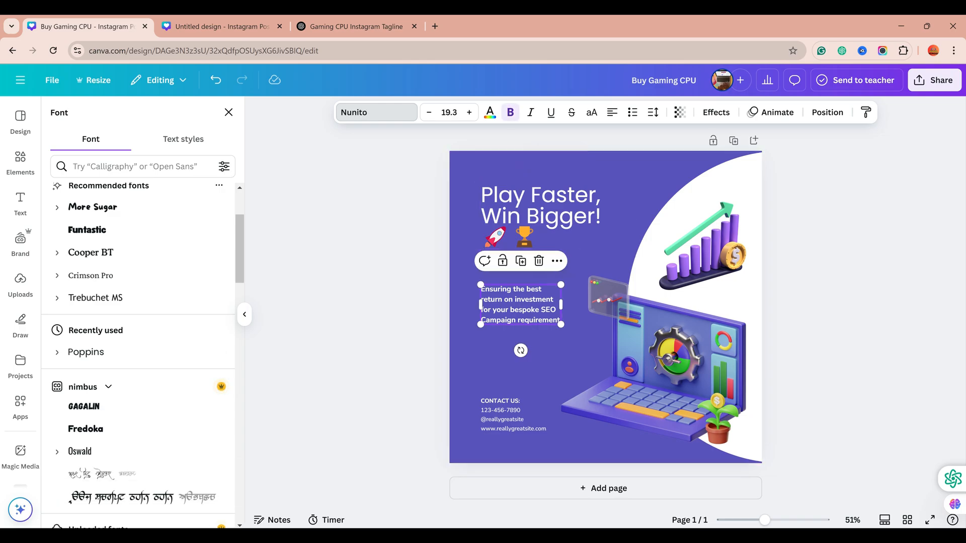
pyautogui.click(87, 352)
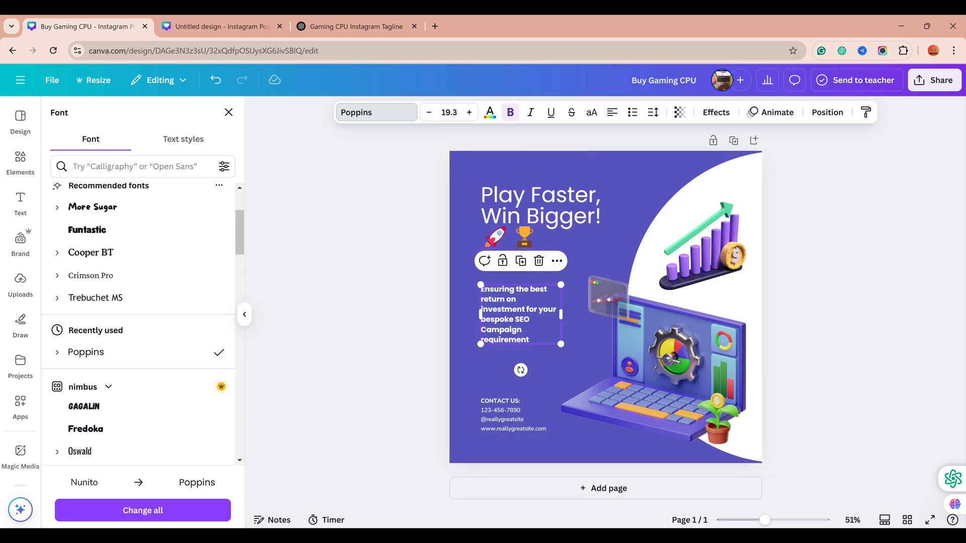
pyautogui.click(534, 378)
pyautogui.click(556, 216)
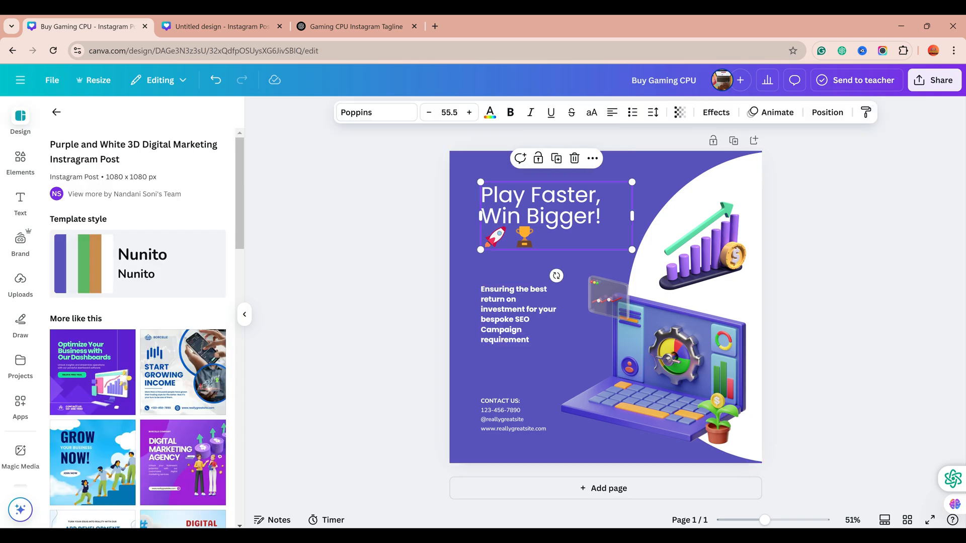
pyautogui.hotkey('ctrl', 'b')
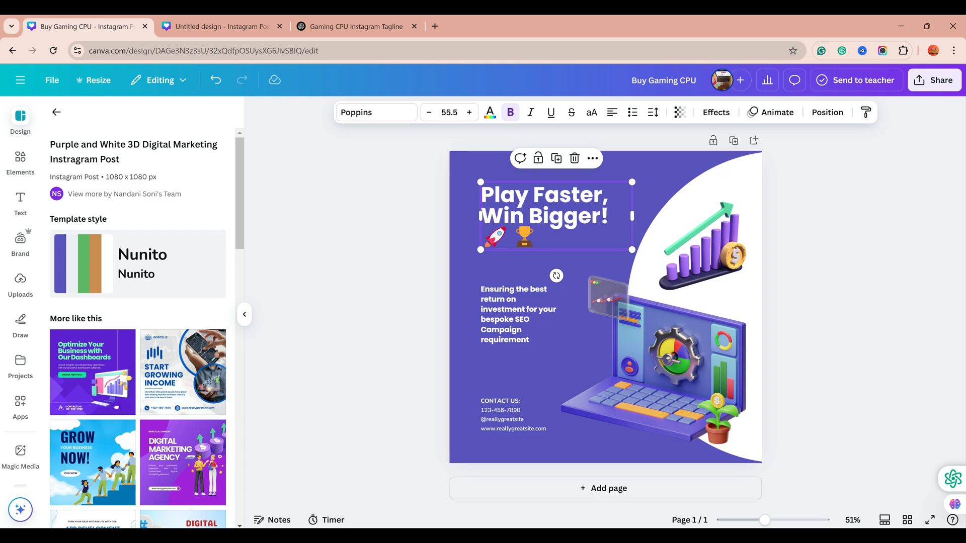
# Color the word "Play" in the heading with the red from the laptop photo's colors and shift the heading slightly to the left
pyautogui.click(520, 314)
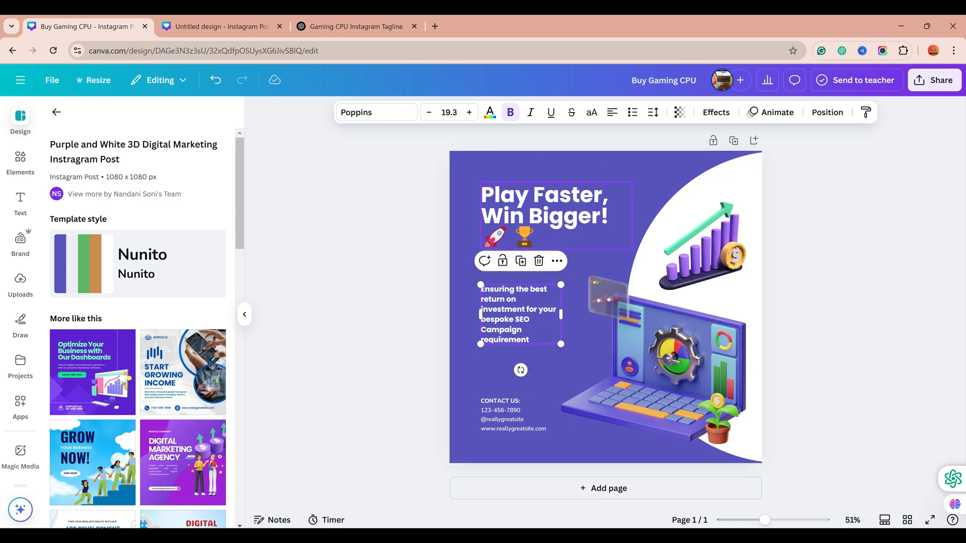
pyautogui.click(515, 195)
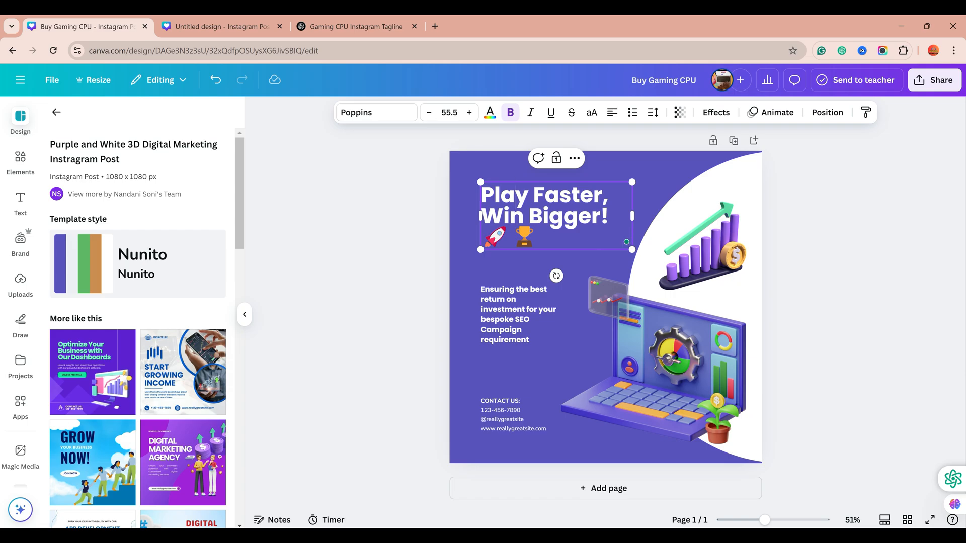
pyautogui.hotkey('ctrl', 'shift', 'Left')
pyautogui.hotkey('shift', 'Right')
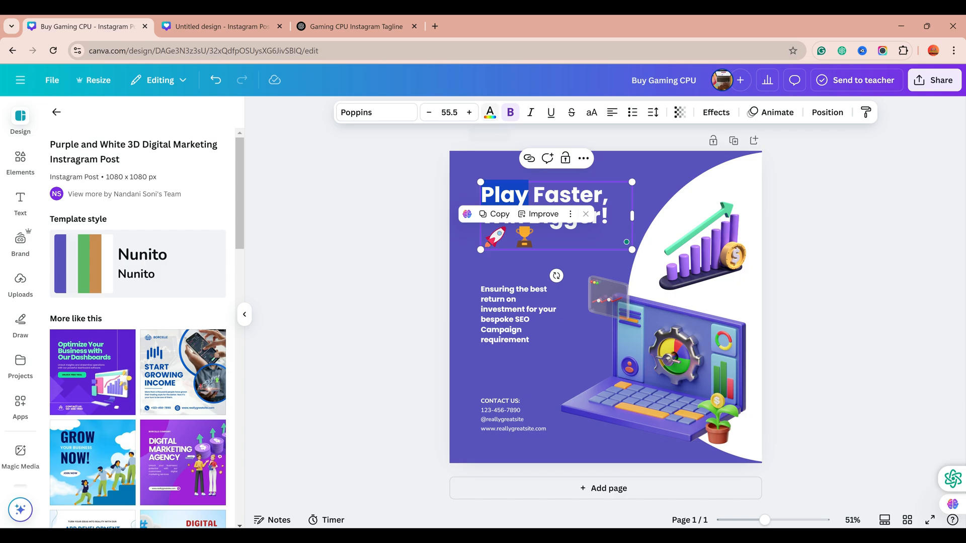
pyautogui.click(490, 112)
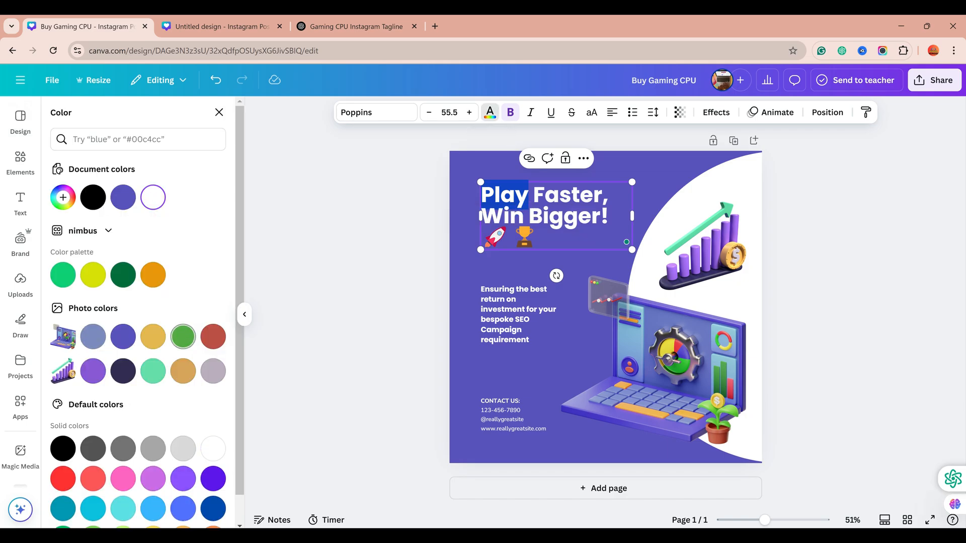
pyautogui.click(212, 337)
pyautogui.press('Escape')
pyautogui.press('Escape')
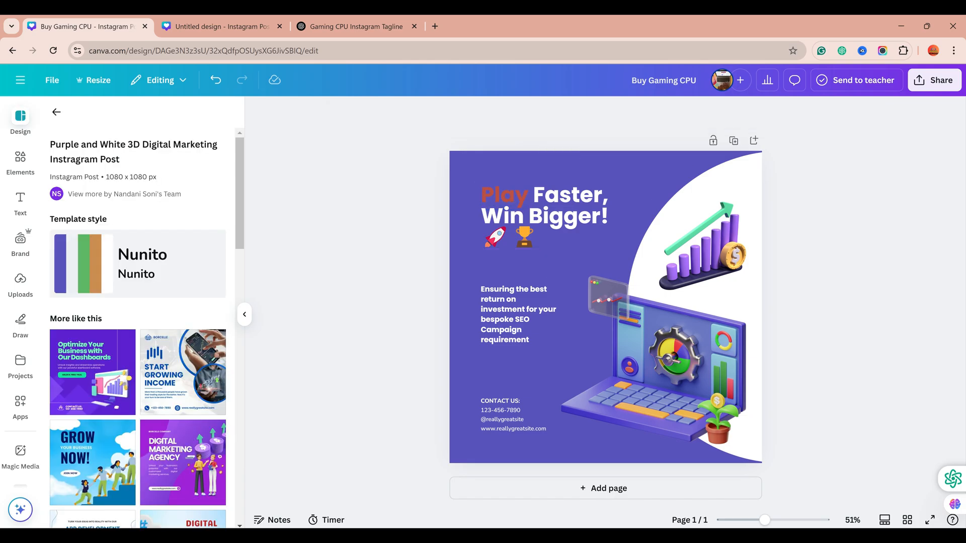
pyautogui.moveTo(556, 215)
pyautogui.mouseDown()
pyautogui.moveTo(566, 216)
pyautogui.moveTo(551, 216)
pyautogui.mouseUp()
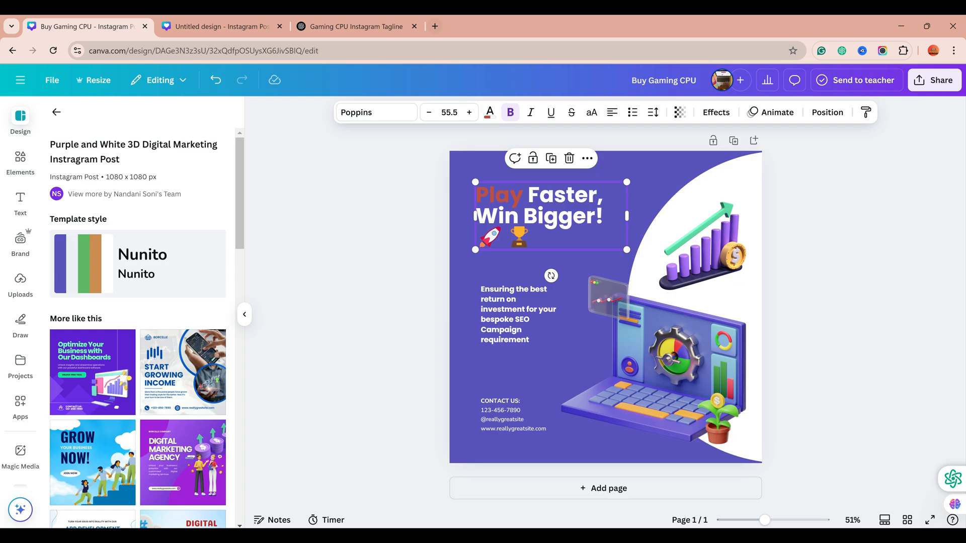
# Search Google for "colour wheel" in a new browser tab and open Canva's Color wheel page
pyautogui.click(435, 26)
pyautogui.write('col')
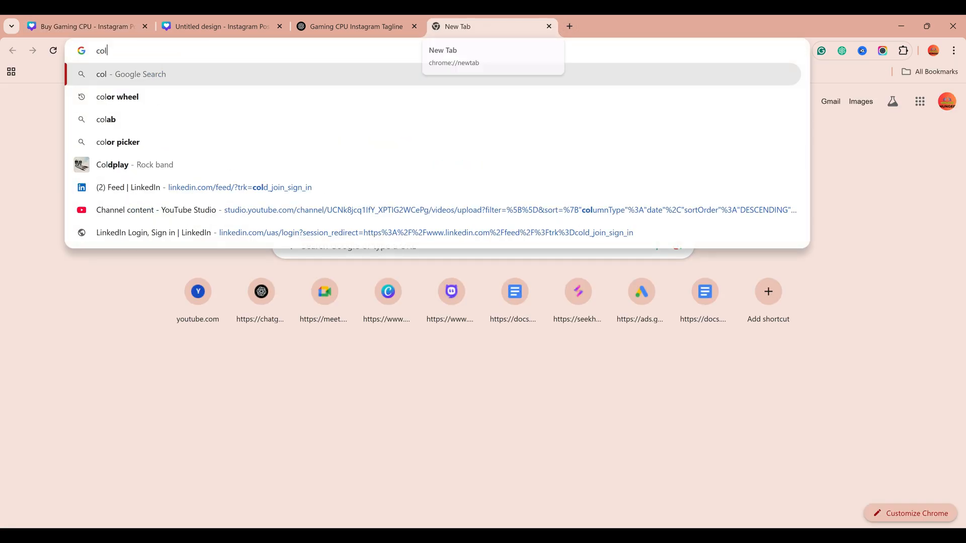
pyautogui.write('our wh')
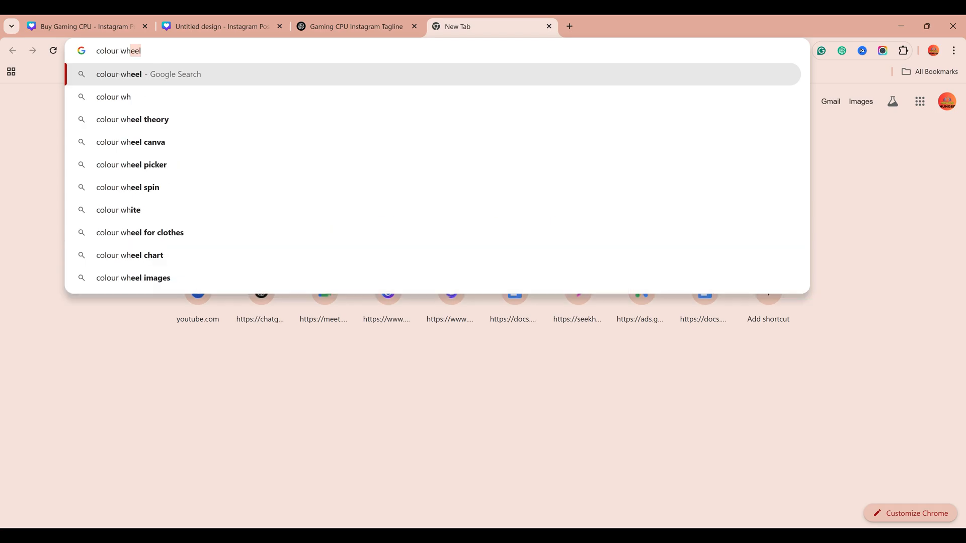
pyautogui.write('eel')
pyautogui.press('Return')
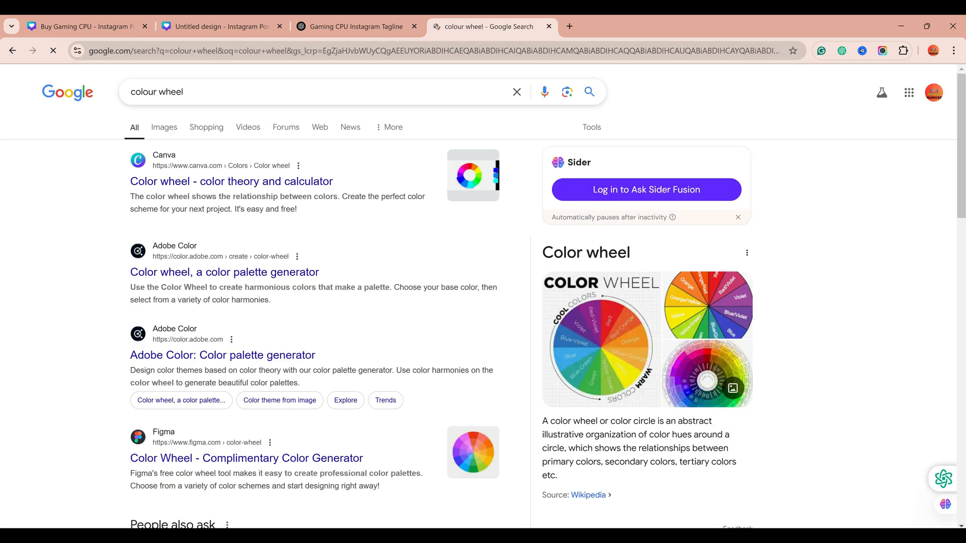
pyautogui.click(231, 182)
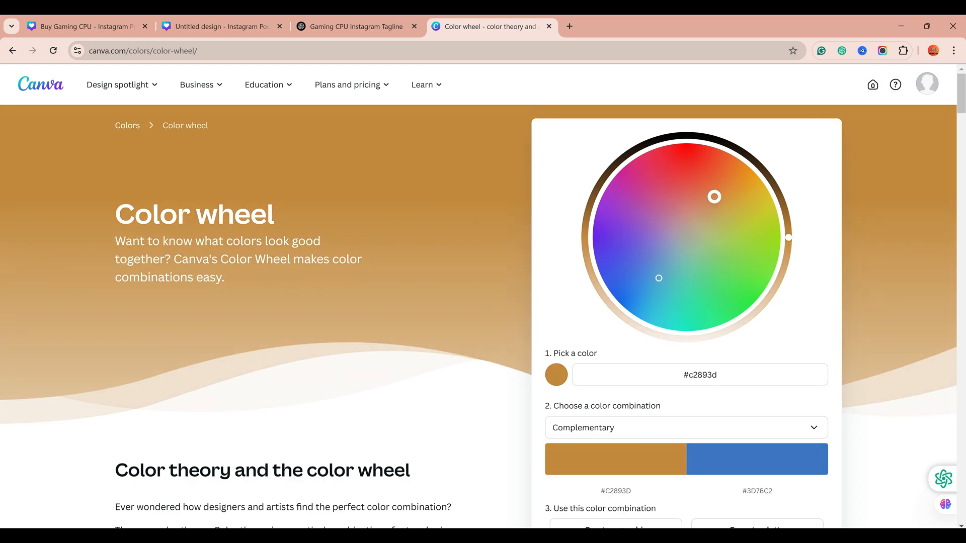
# Pick the mustard color #c5a83a on the color wheel and copy its hex code
pyautogui.moveTo(714, 197); pyautogui.dragTo(725, 202)
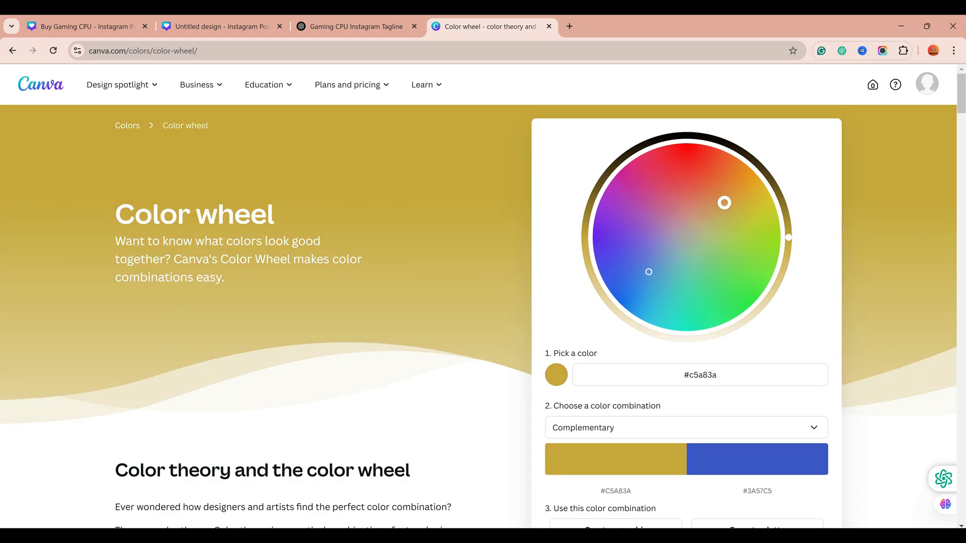
pyautogui.tripleClick(685, 375)
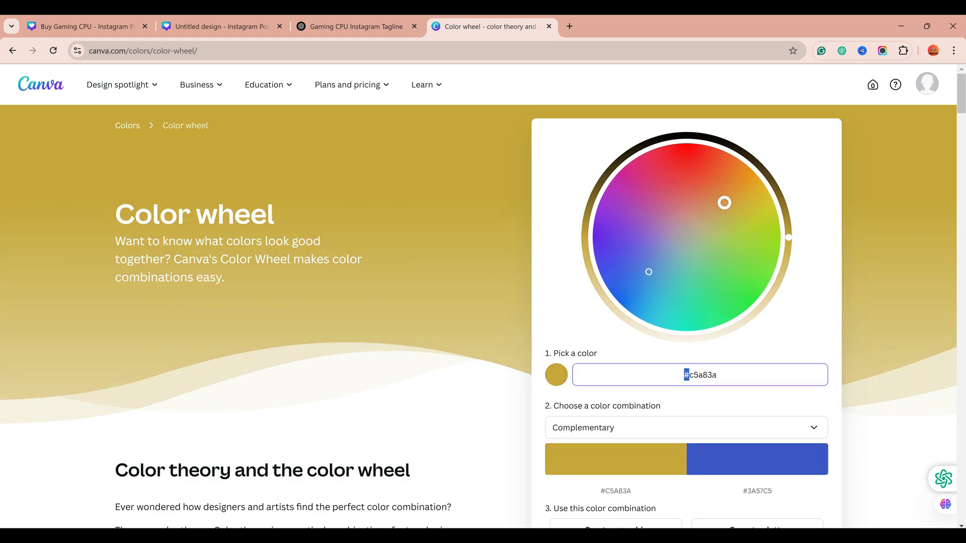
pyautogui.scroll(-2, 686, 380)
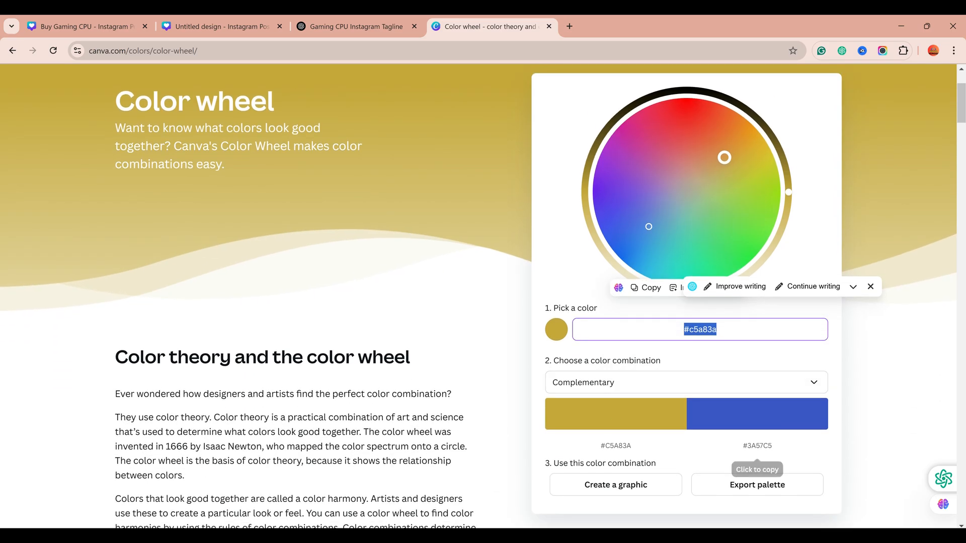
pyautogui.click(757, 446)
pyautogui.scroll(2, 483, 297)
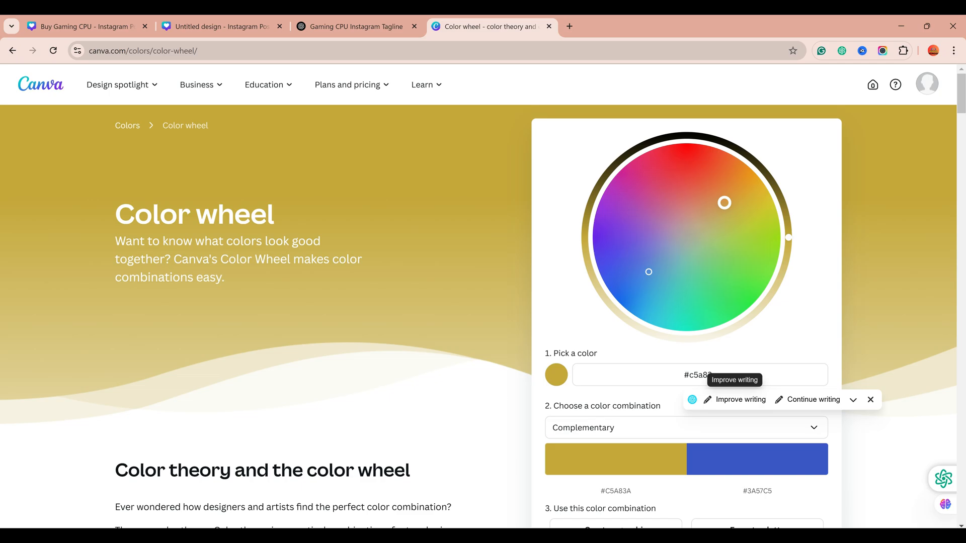
pyautogui.doubleClick(708, 375)
pyautogui.doubleClick(708, 375)
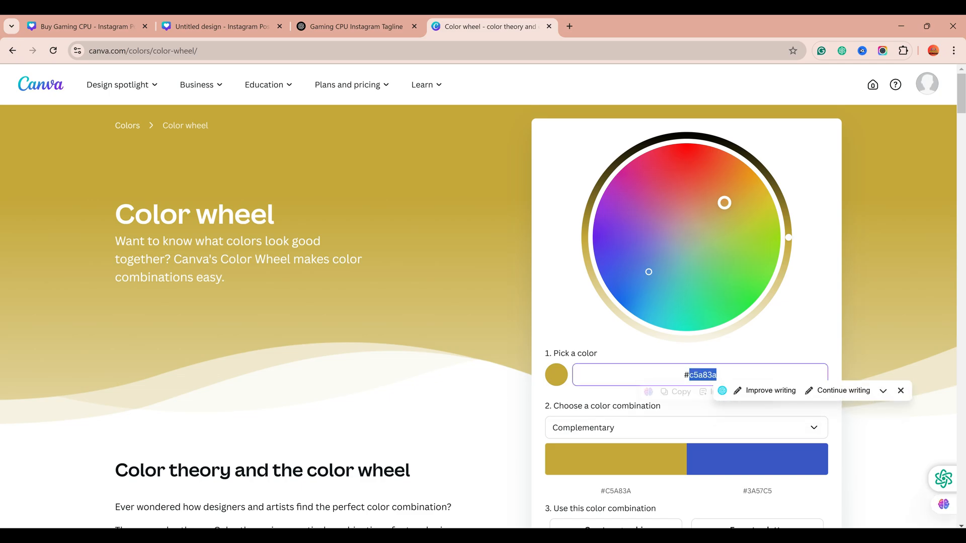
pyautogui.click(707, 375)
pyautogui.moveTo(683, 374); pyautogui.dragTo(718, 375)
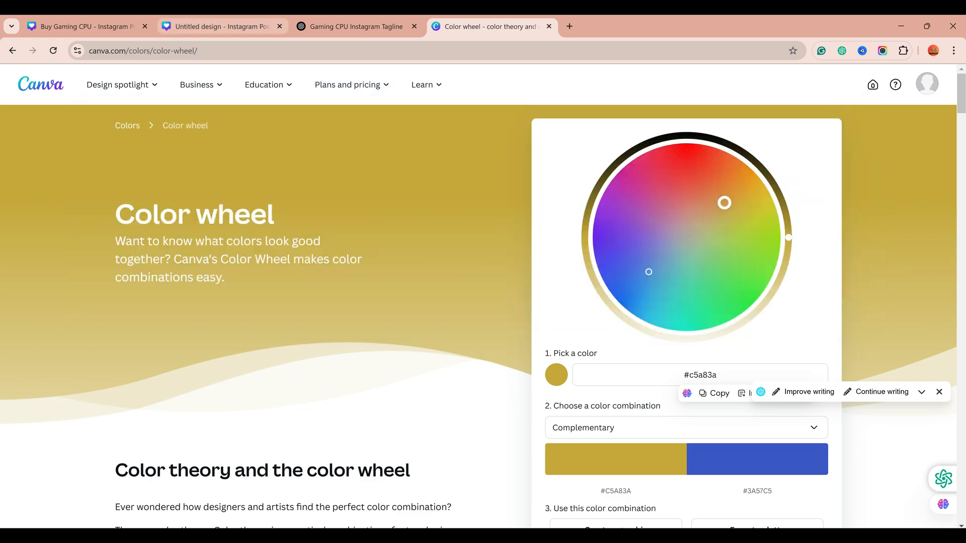
# Switch to the untitled Instagram post and fill its blank page background with the copied color #c5a83a
pyautogui.click(221, 26)
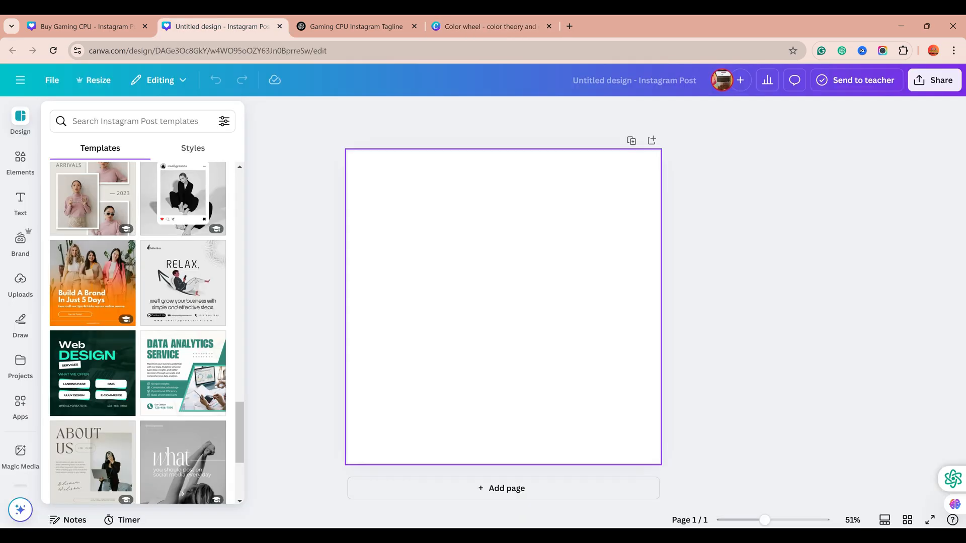
pyautogui.click(503, 307)
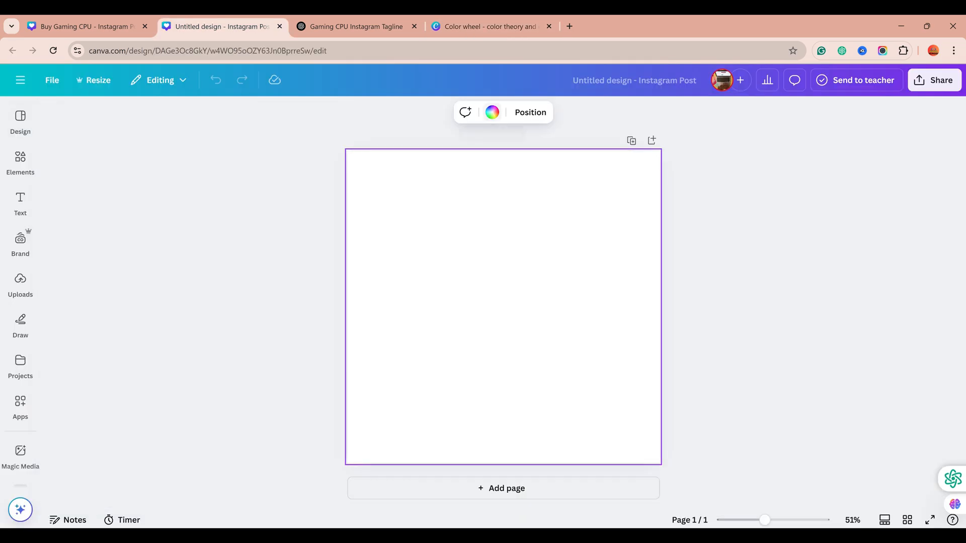
pyautogui.click(492, 112)
pyautogui.click(137, 143)
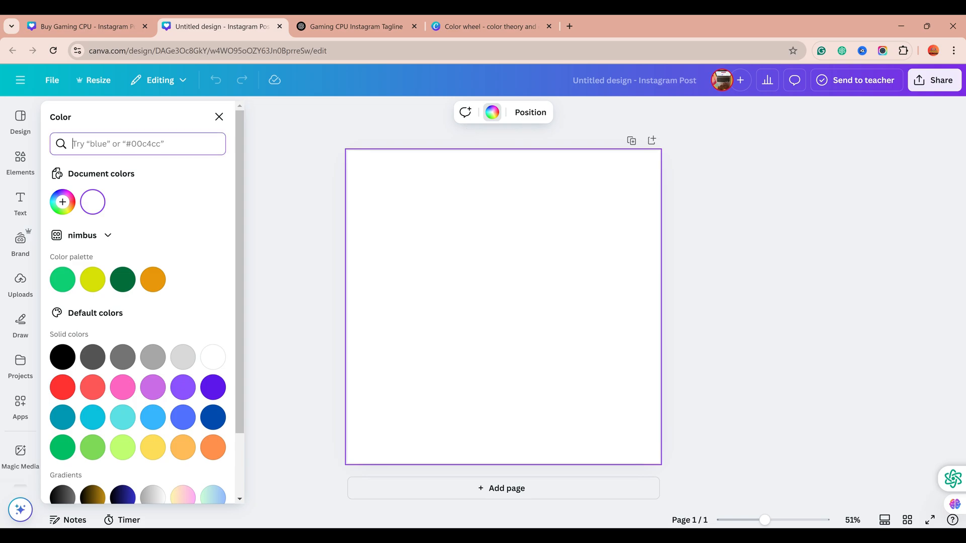
pyautogui.hotkey('ctrl', 'v')
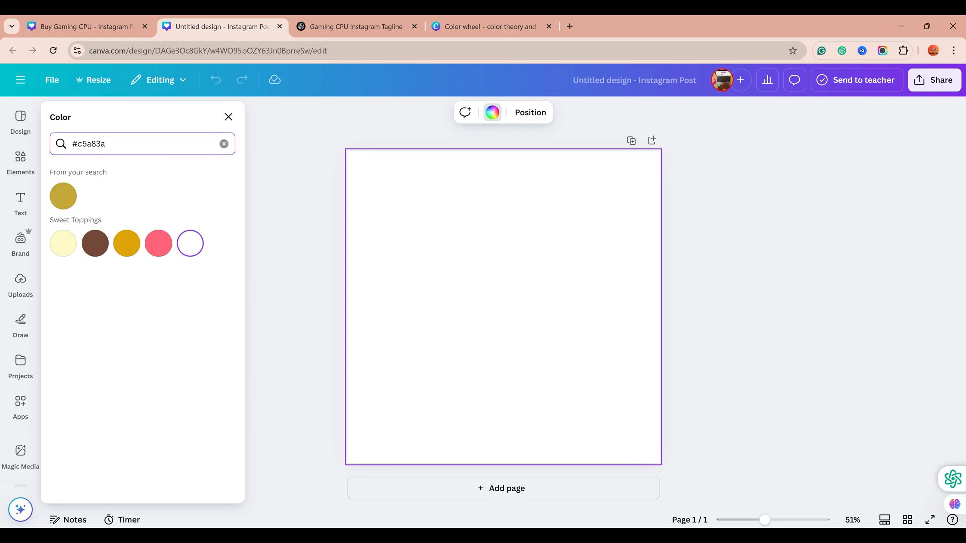
pyautogui.click(63, 196)
# Compare the filled page with the color wheel, and try the complementary combinations for #b44b8c and #8a7f75
pyautogui.click(484, 26)
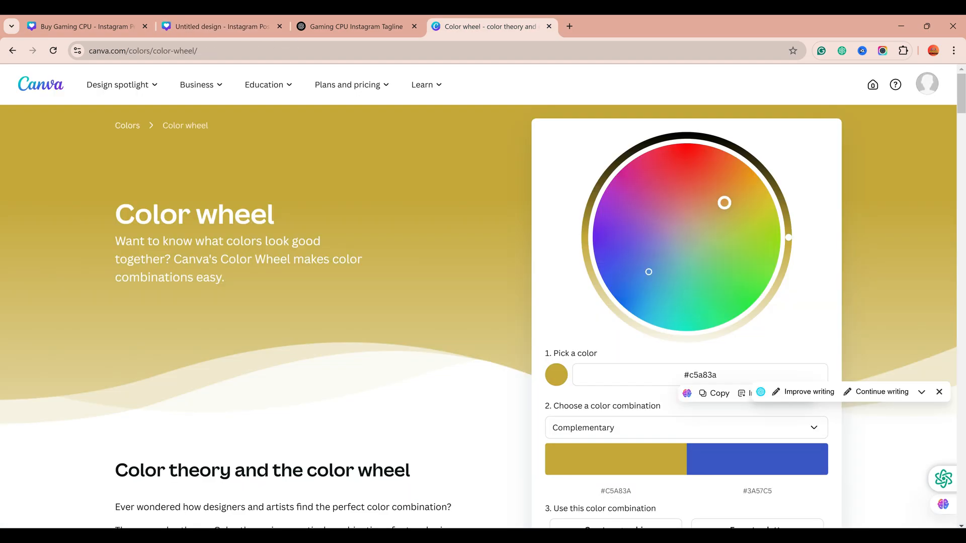
pyautogui.click(221, 26)
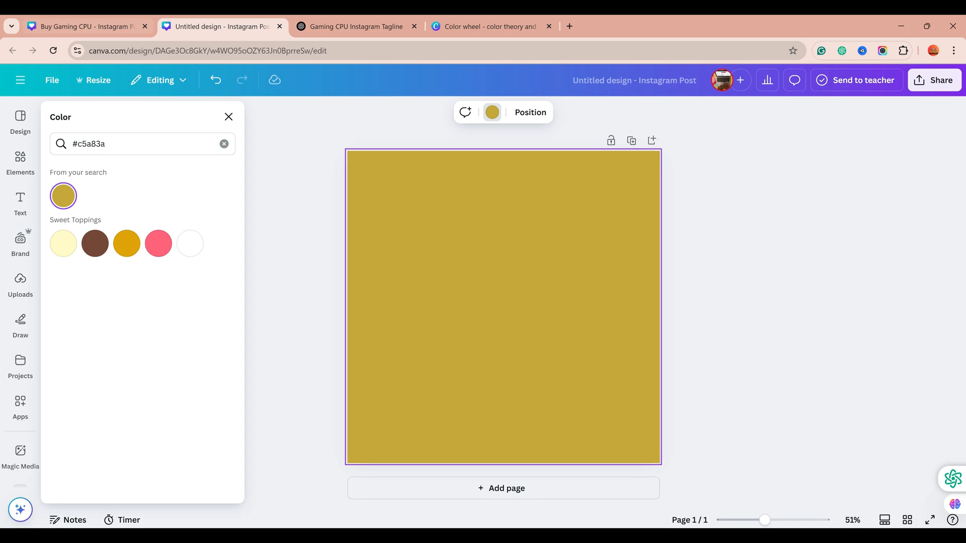
pyautogui.hotkey('ctrl', '4')
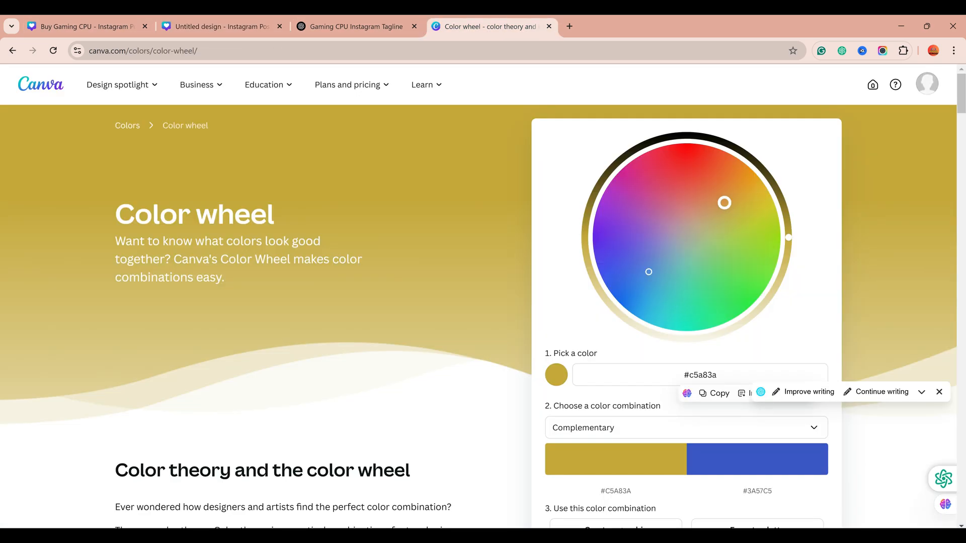
pyautogui.moveTo(725, 203); pyautogui.dragTo(663, 206)
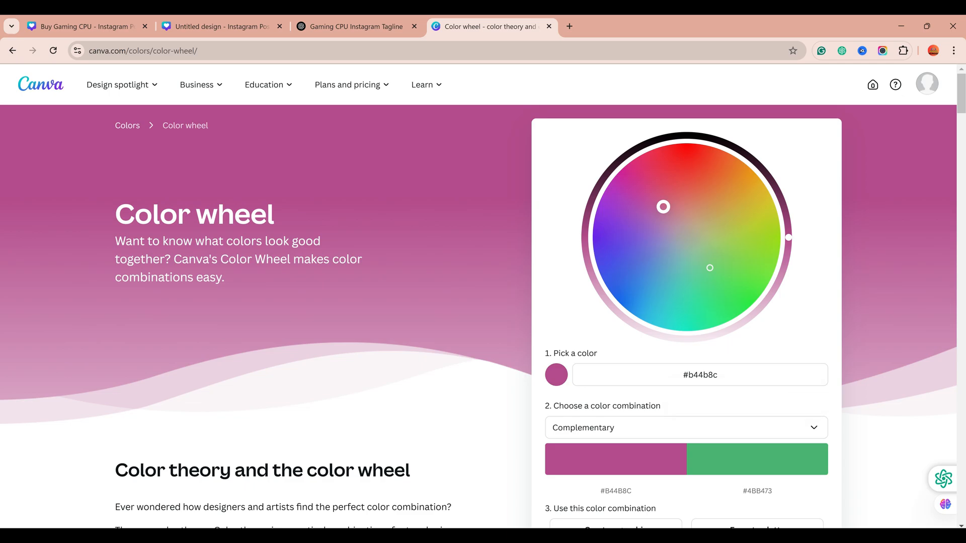
pyautogui.scroll(-3, 616, 503)
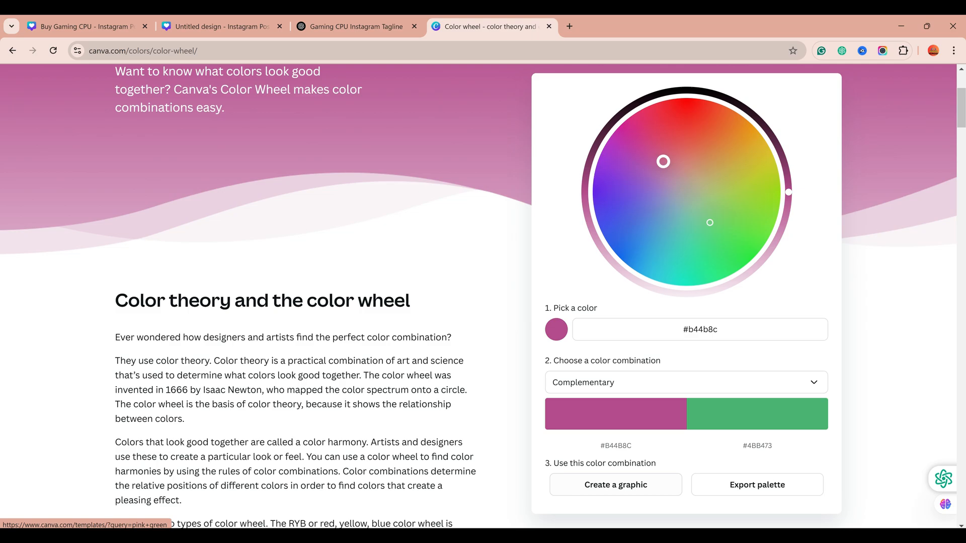
pyautogui.scroll(3, 483, 297)
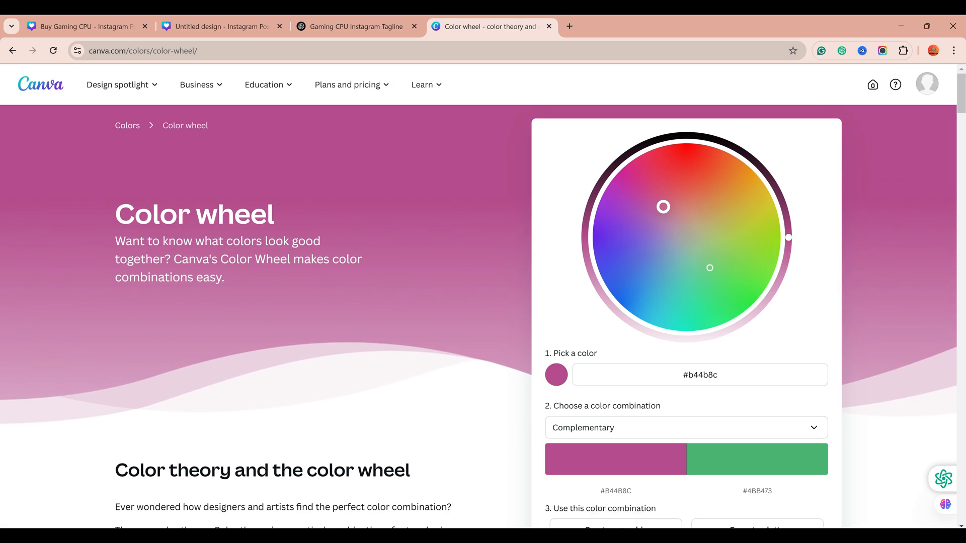
pyautogui.moveTo(663, 207); pyautogui.dragTo(691, 230)
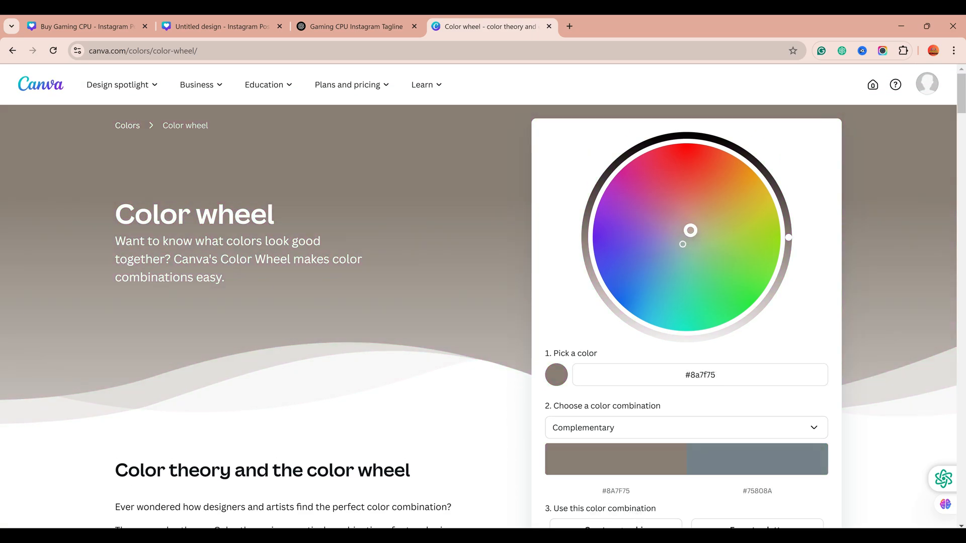
# View the graphic templates suggested for this color combination, close them and return to the Buy Gaming CPU design
pyautogui.scroll(-4, 690, 230)
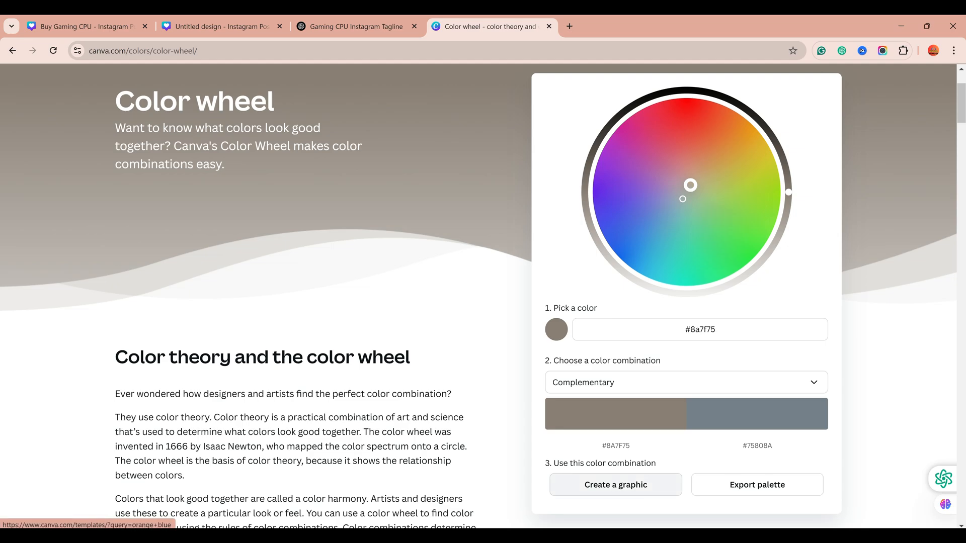
pyautogui.click(615, 483)
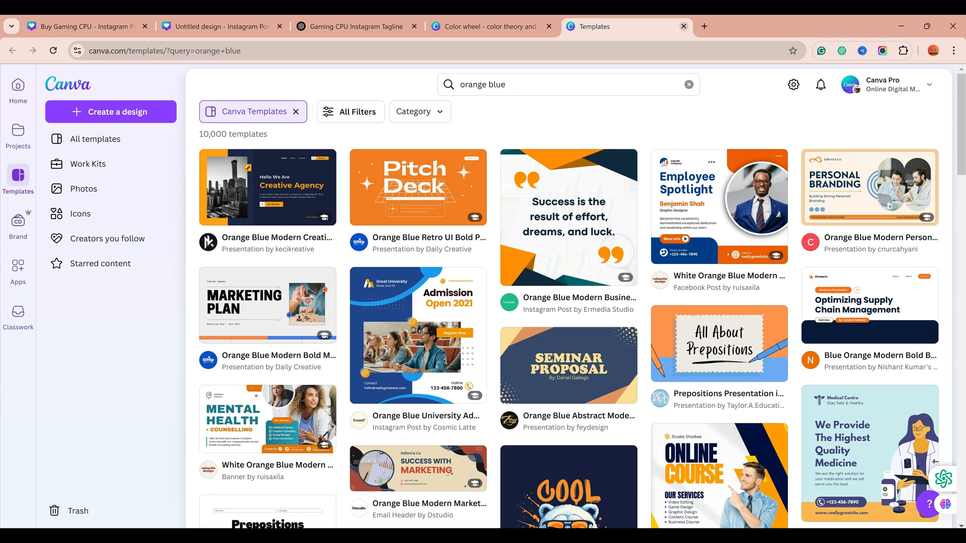
pyautogui.click(683, 26)
pyautogui.click(222, 26)
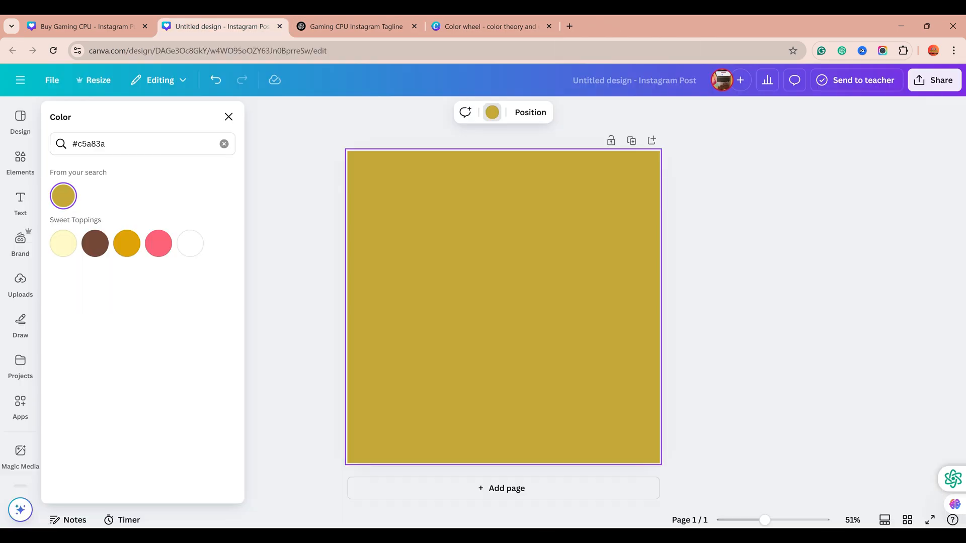
pyautogui.click(86, 27)
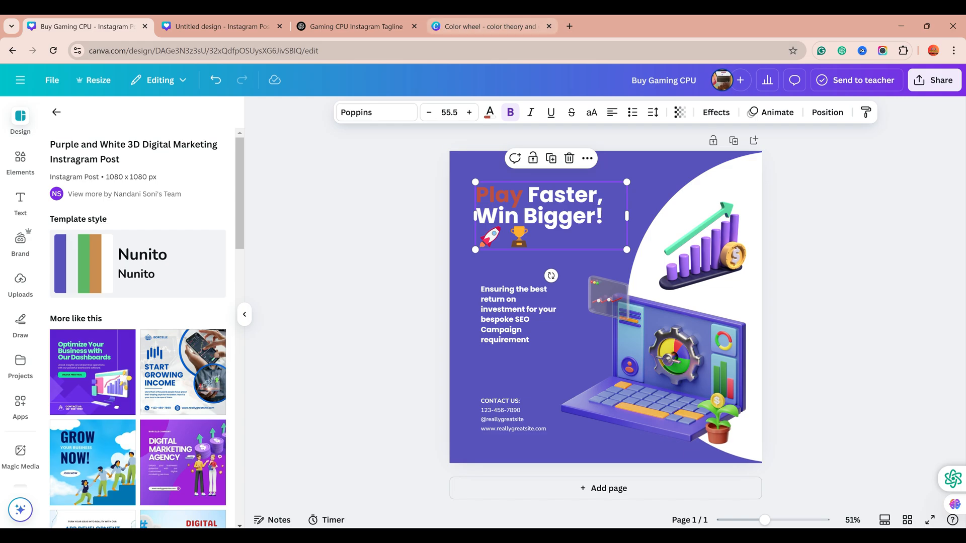
# Select the "Ensuring the best return on investment" paragraph, switch to ChatGPT and send the prompt "give a big tagline"
pyautogui.click(518, 311)
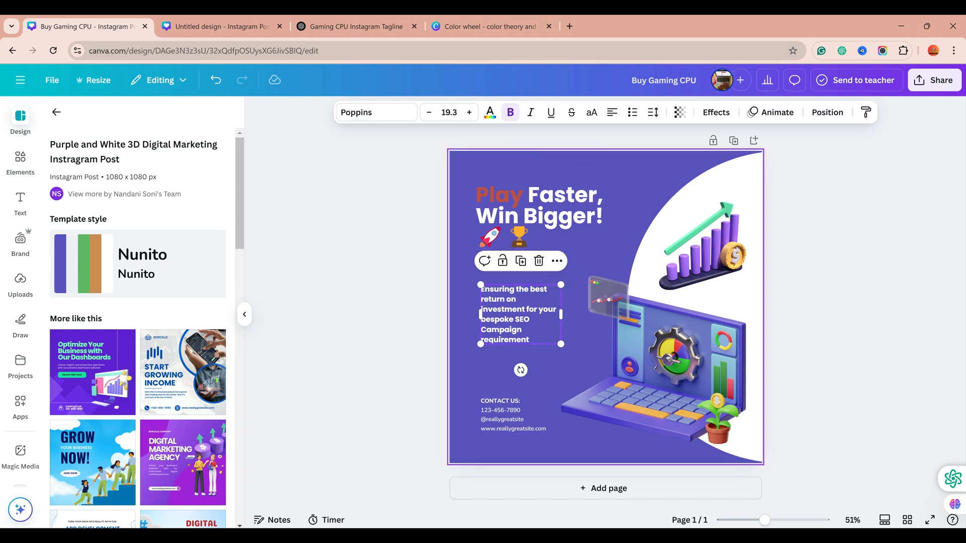
pyautogui.click(352, 27)
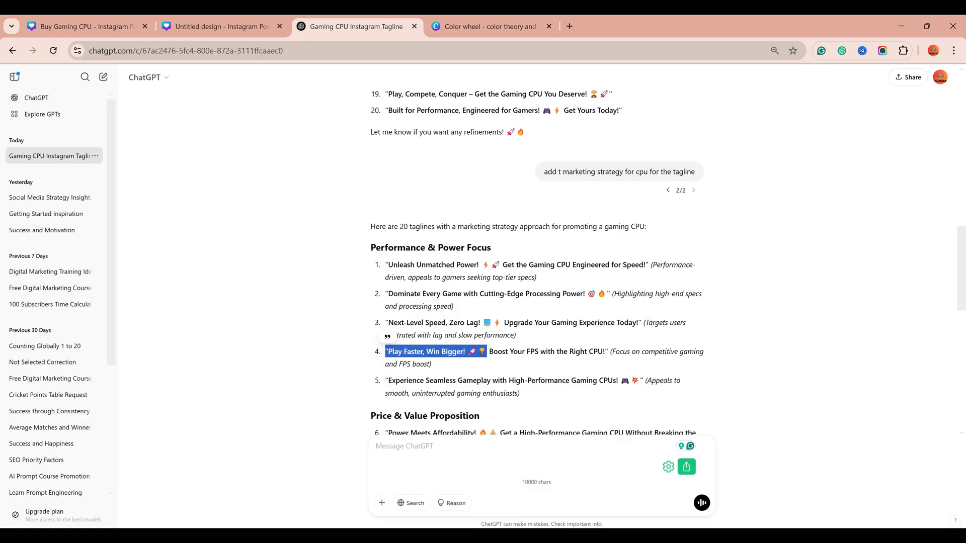
pyautogui.click(405, 447)
pyautogui.write('give a ')
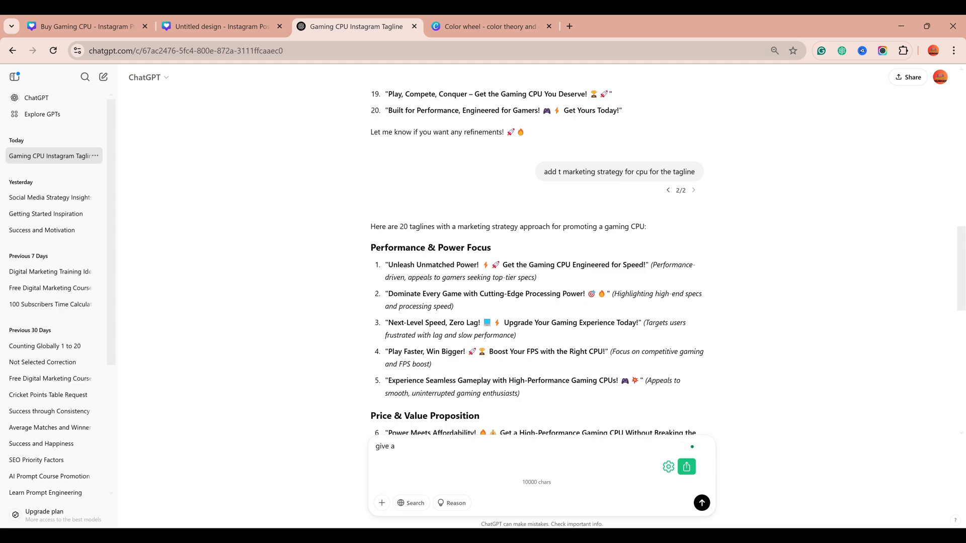
pyautogui.write('big tagline')
pyautogui.press('Return')
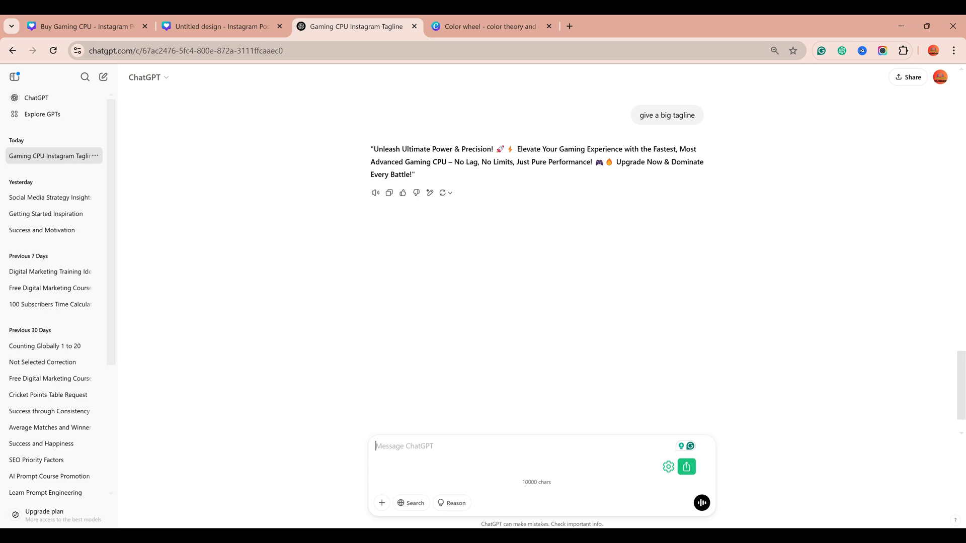
# Edit the last ChatGPT prompt to read "give a big tagline to paste it on poster" and resend it
pyautogui.click(619, 115)
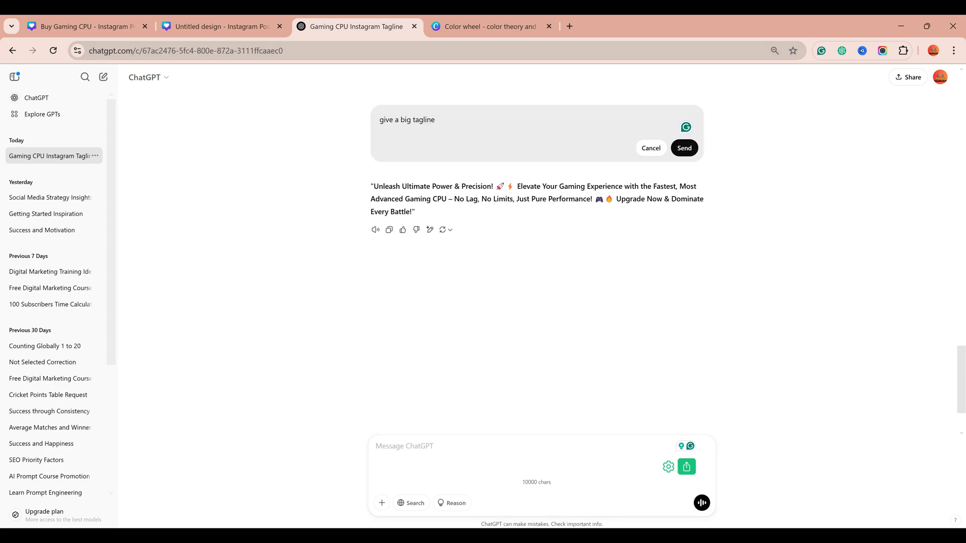
pyautogui.write('to paste it o')
pyautogui.write('poster')
pyautogui.press('Return')
pyautogui.click(684, 148)
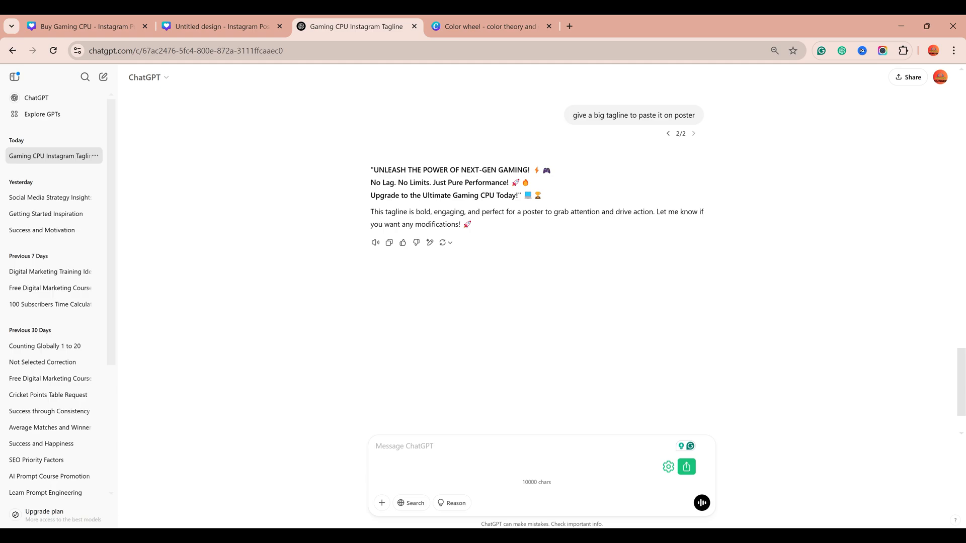
# Copy "Upgrade to the Ultimate Gaming CPU Today!" and paste it over the "Ensuring the best return on investment" paragraph in the Buy Gaming CPU design
pyautogui.moveTo(371, 195); pyautogui.dragTo(518, 196)
pyautogui.hotkey('ctrl', 'c')
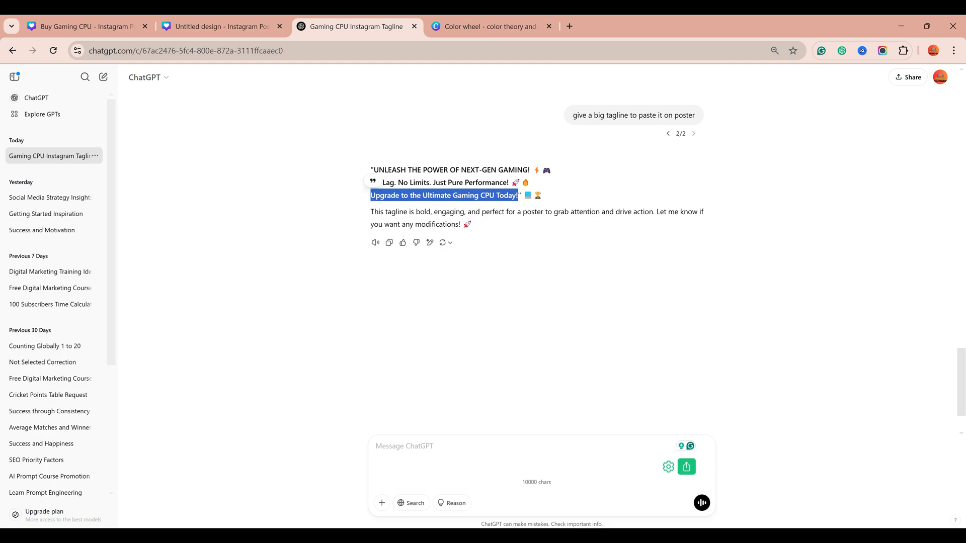
pyautogui.click(85, 27)
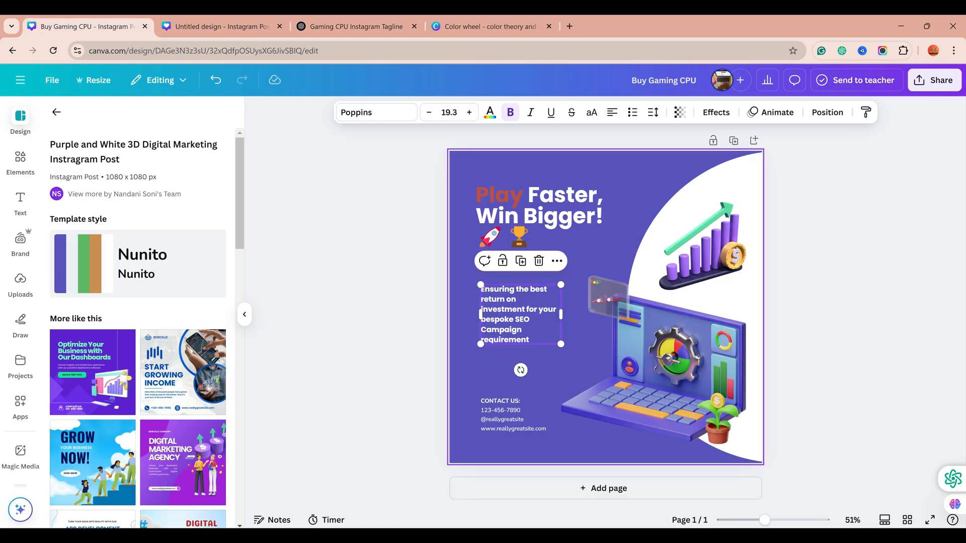
pyautogui.press('Return')
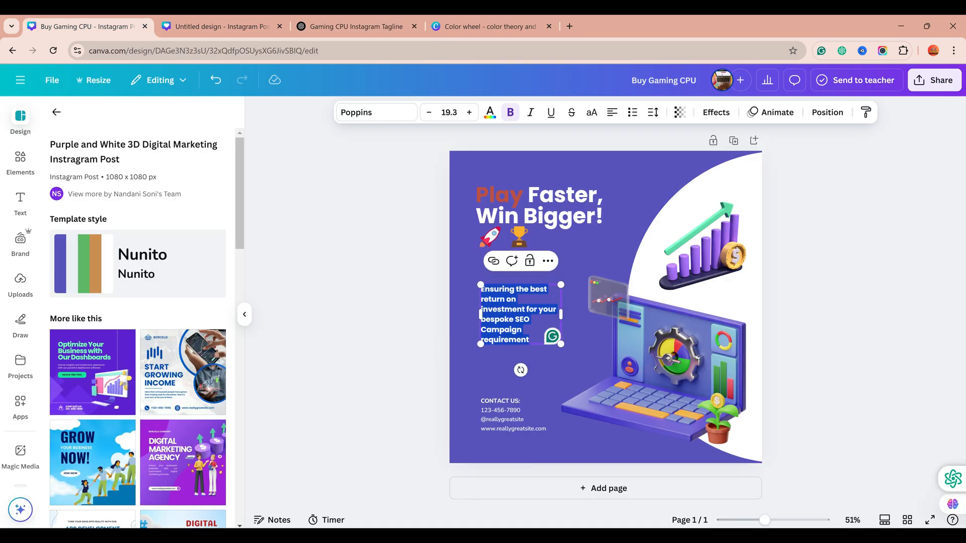
pyautogui.hotkey('ctrl', 'v')
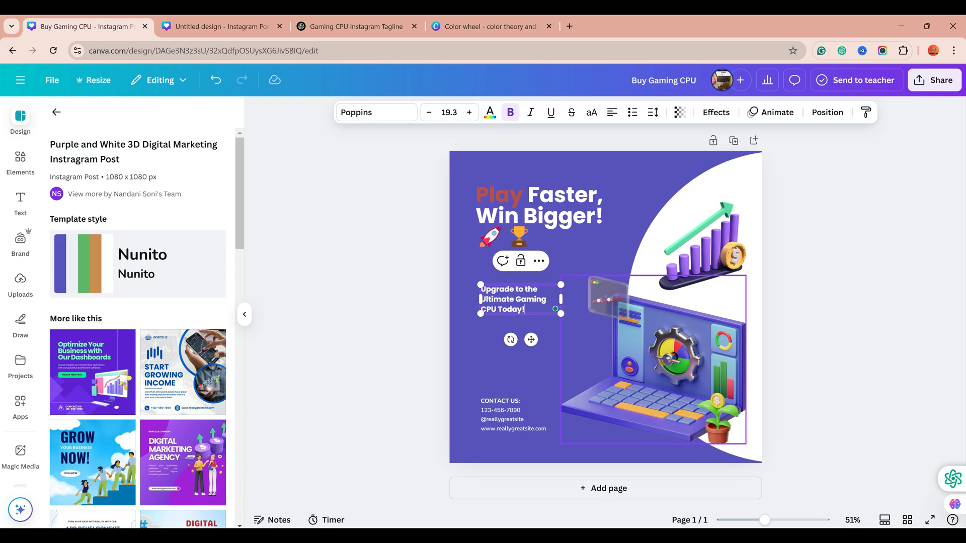
# Scale the new tagline up to font size 28.7 and move it up beneath the headline, aligned with its left edge
pyautogui.moveTo(561, 314); pyautogui.dragTo(601, 328)
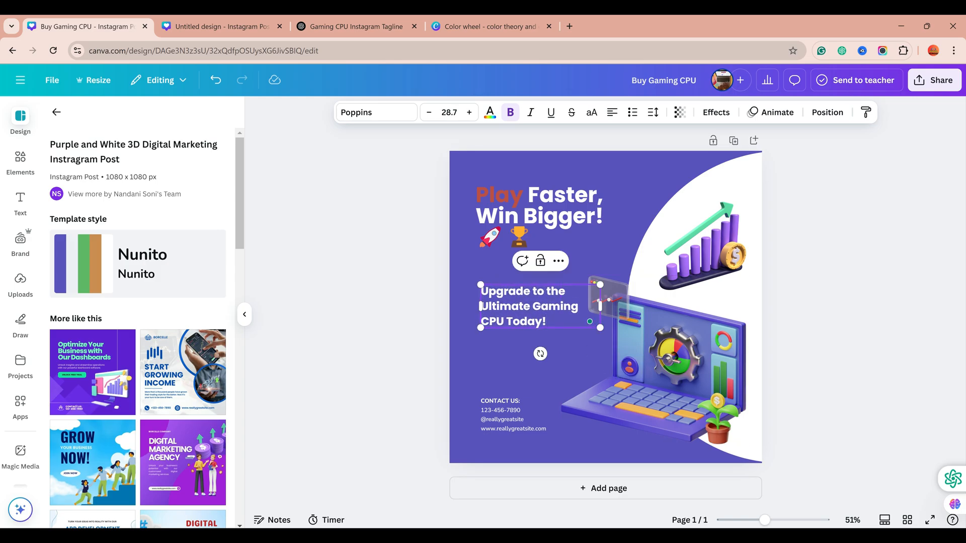
pyautogui.click(810, 327)
pyautogui.moveTo(533, 307)
pyautogui.mouseDown()
pyautogui.moveTo(524, 303)
pyautogui.moveTo(528, 291)
pyautogui.mouseUp()
pyautogui.click(810, 327)
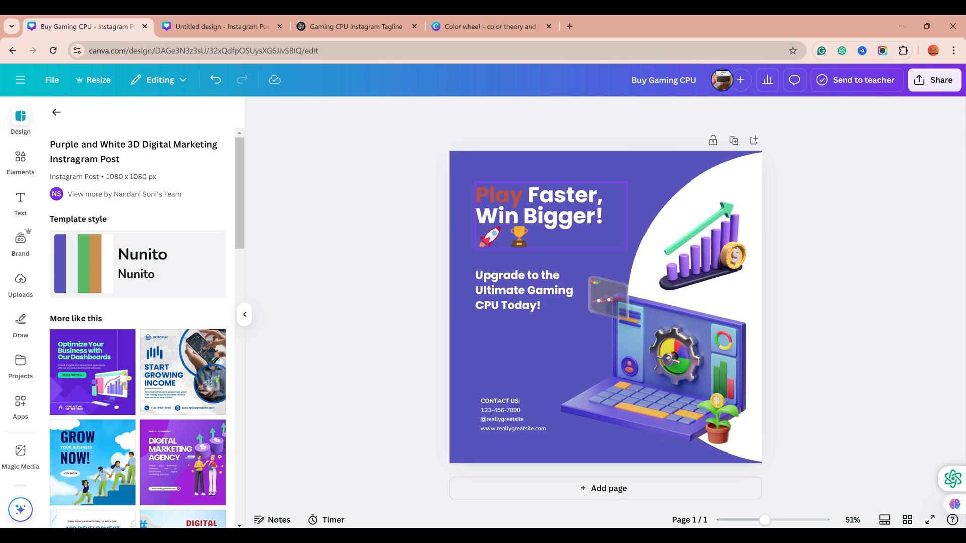
pyautogui.click(551, 216)
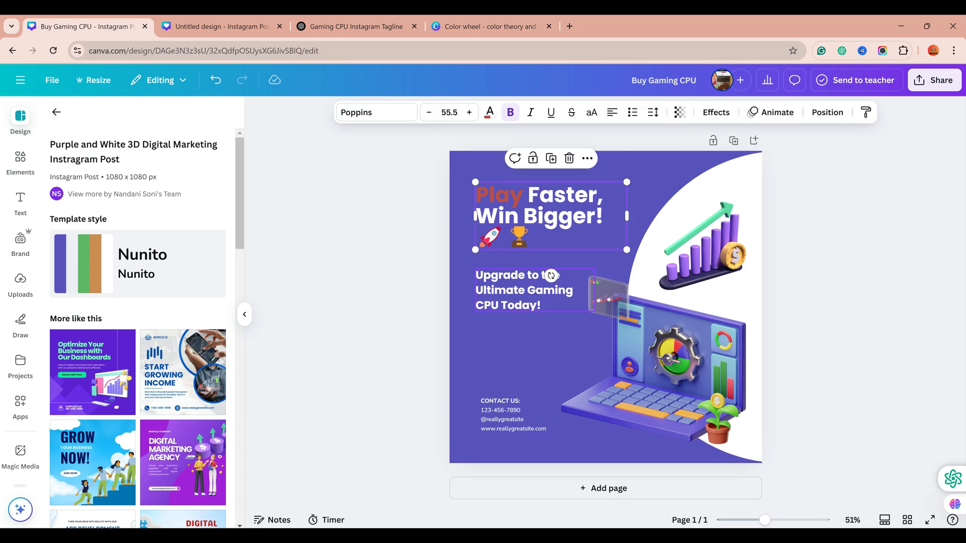
# Try the Nunito font on the "Upgrade to the Ultimate Gaming CPU Today!" tagline, restore Poppins and browse the other fonts
pyautogui.click(535, 290)
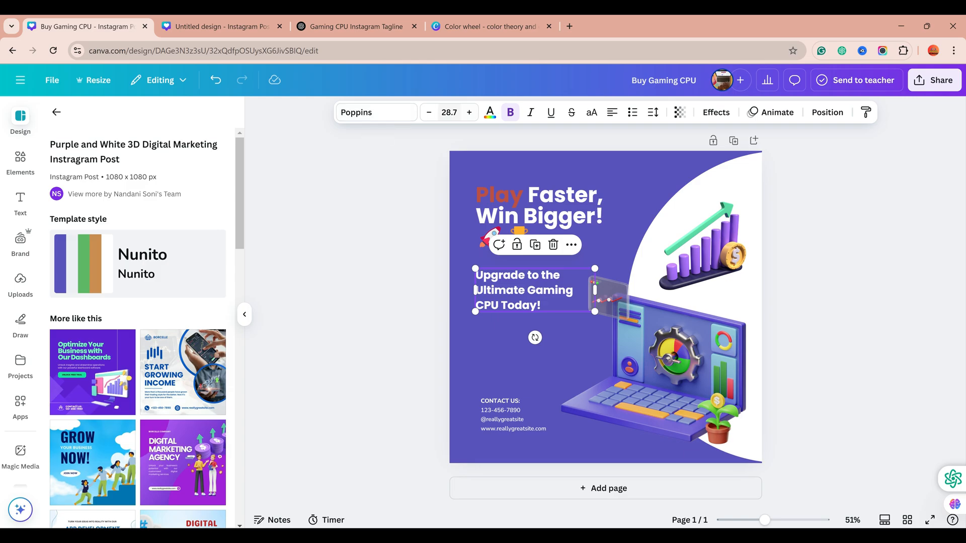
pyautogui.click(377, 112)
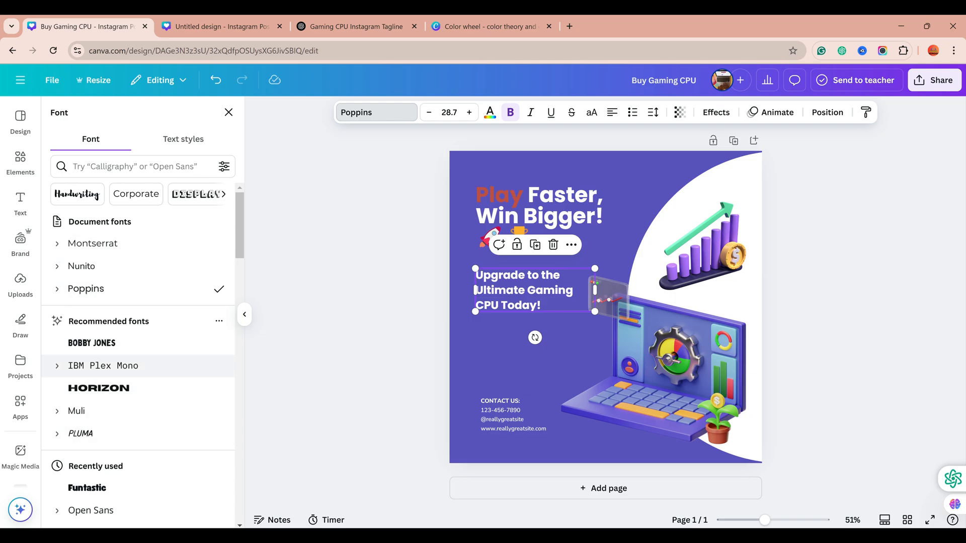
pyautogui.click(81, 266)
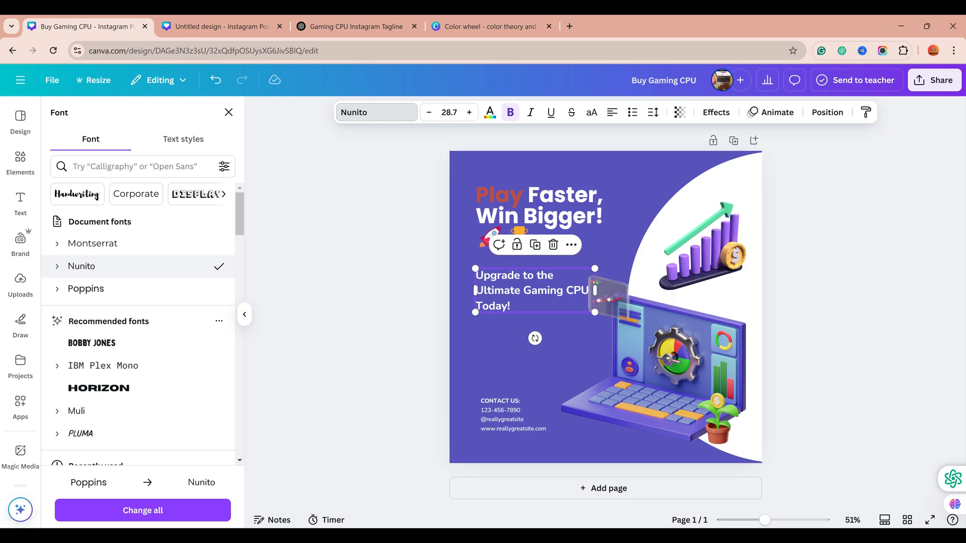
pyautogui.click(86, 289)
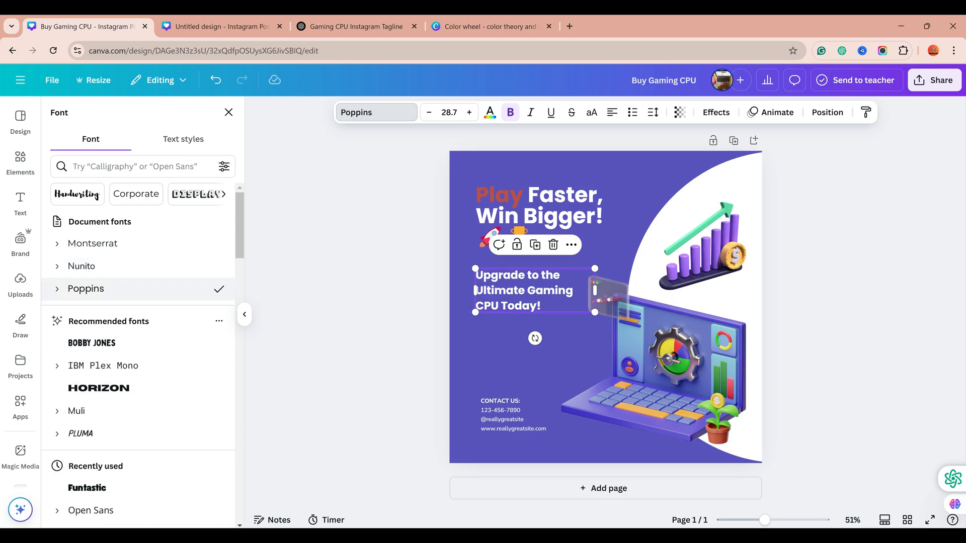
pyautogui.scroll(-10, 138, 317)
pyautogui.scroll(10, 138, 317)
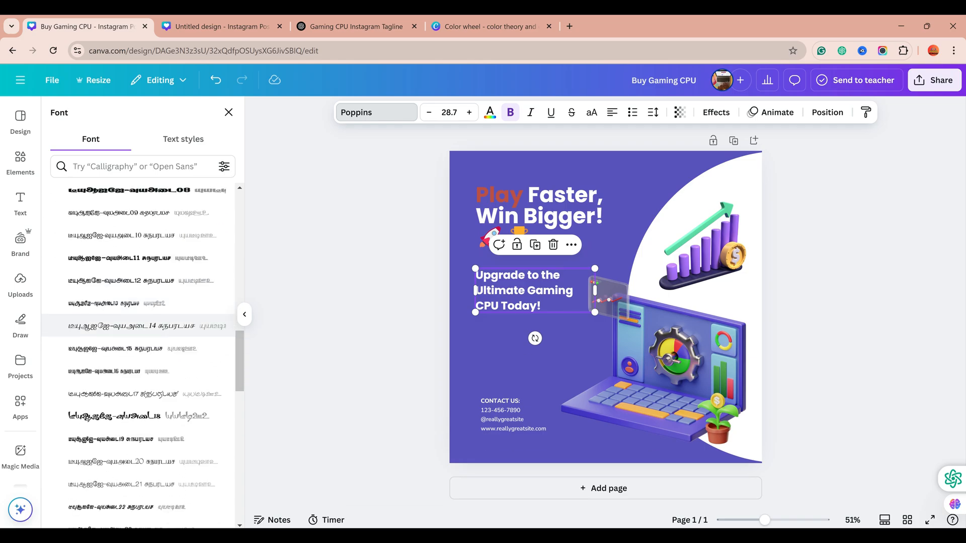
pyautogui.scroll(1, 139, 376)
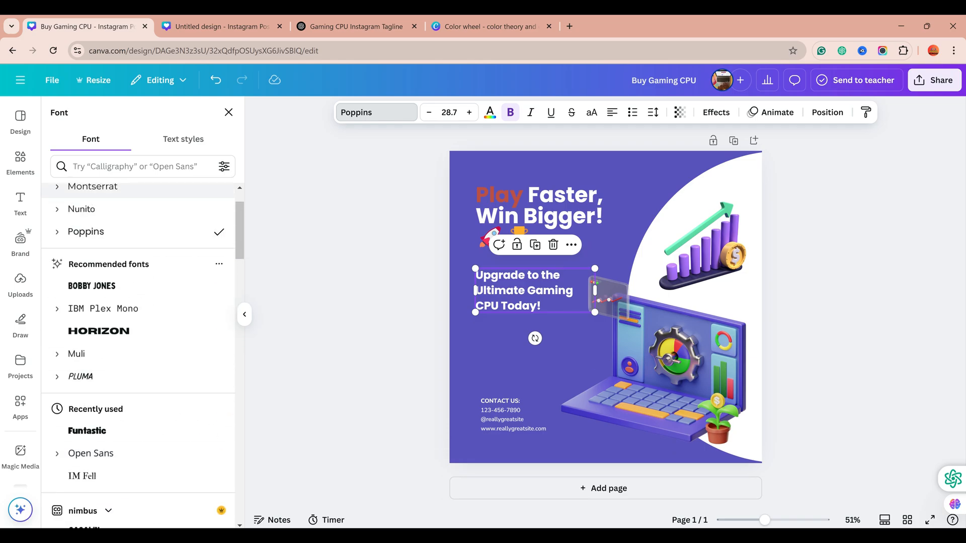
pyautogui.click(141, 166)
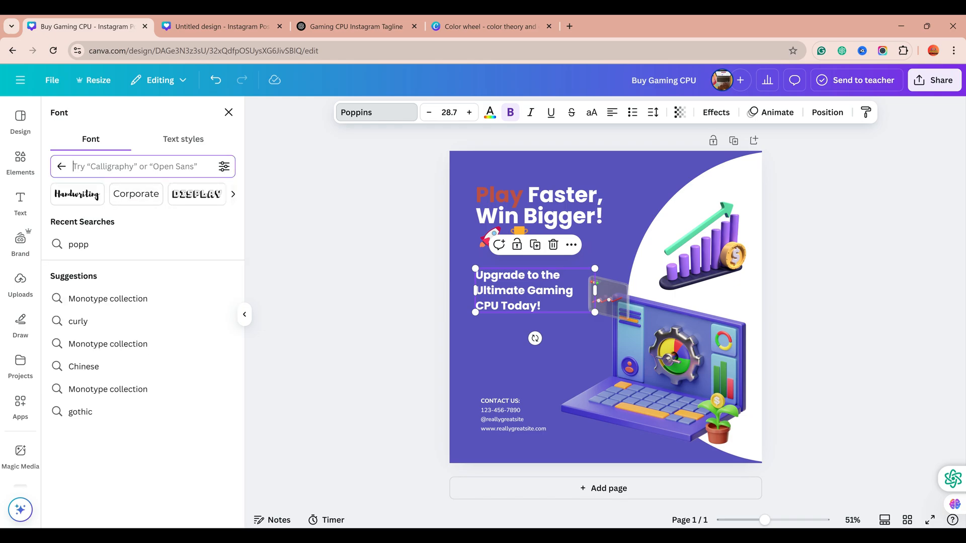
# Try the nimbus Title, Subtitle, Heading and Subheading text styles on the tagline, and undo them all
pyautogui.click(183, 139)
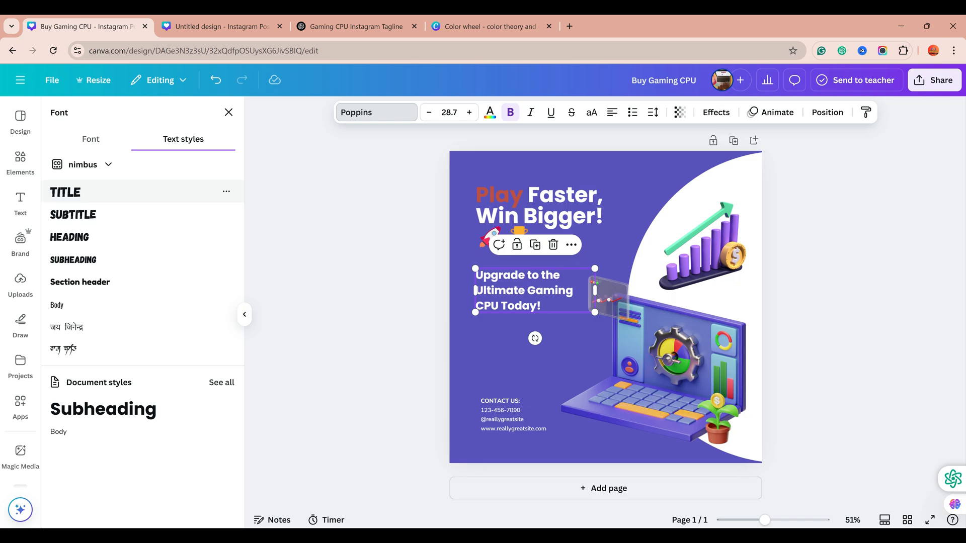
pyautogui.click(66, 192)
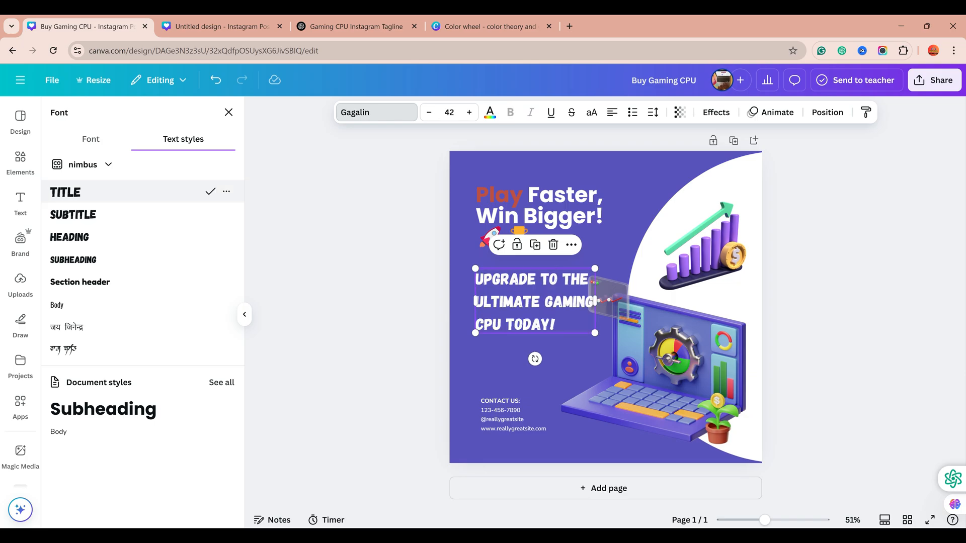
pyautogui.click(73, 214)
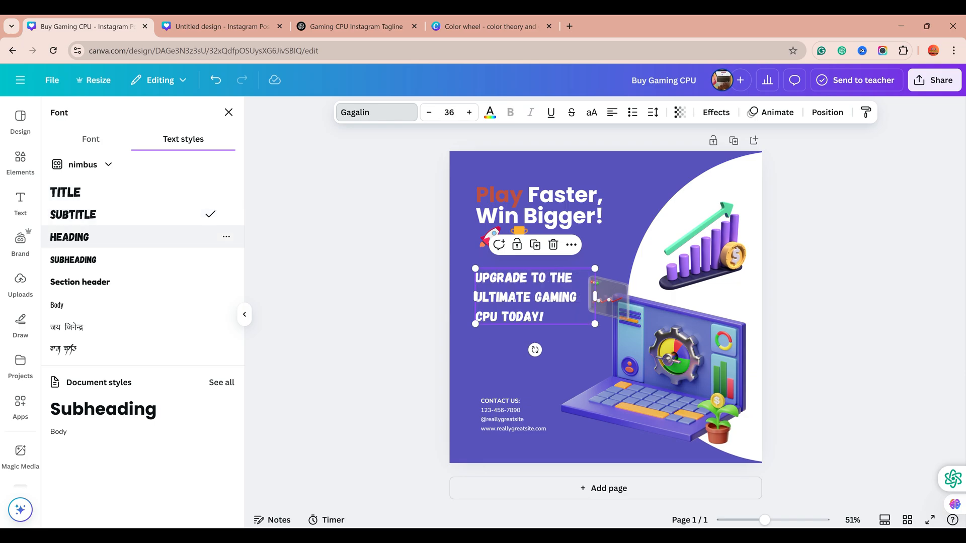
pyautogui.click(69, 237)
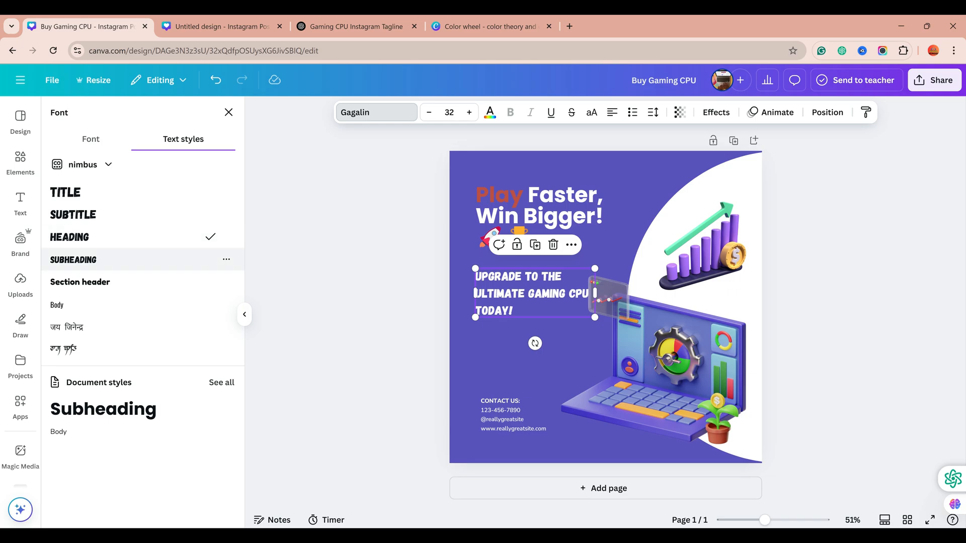
pyautogui.click(73, 259)
pyautogui.hotkey('ctrl', 'z')
pyautogui.hotkey('ctrl', 'z')
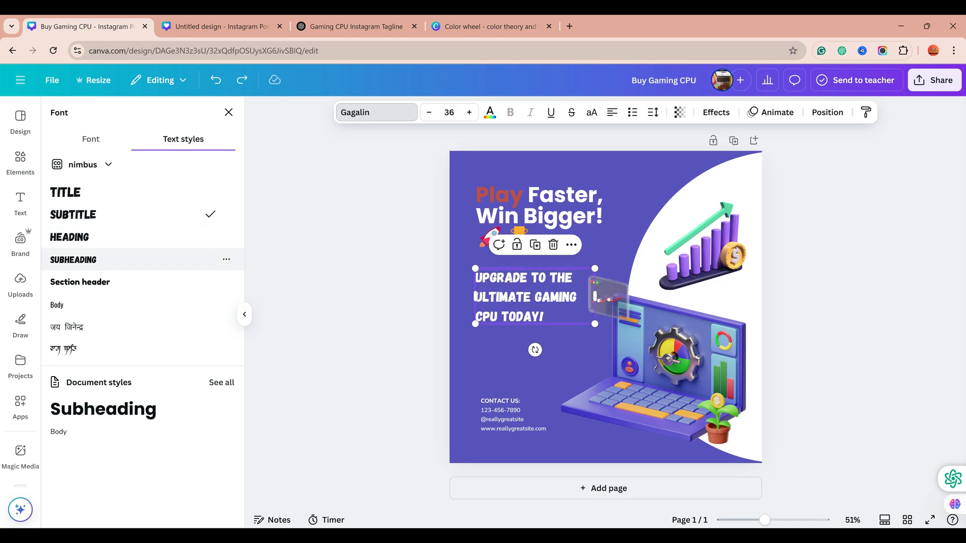
pyautogui.hotkey('ctrl', 'z')
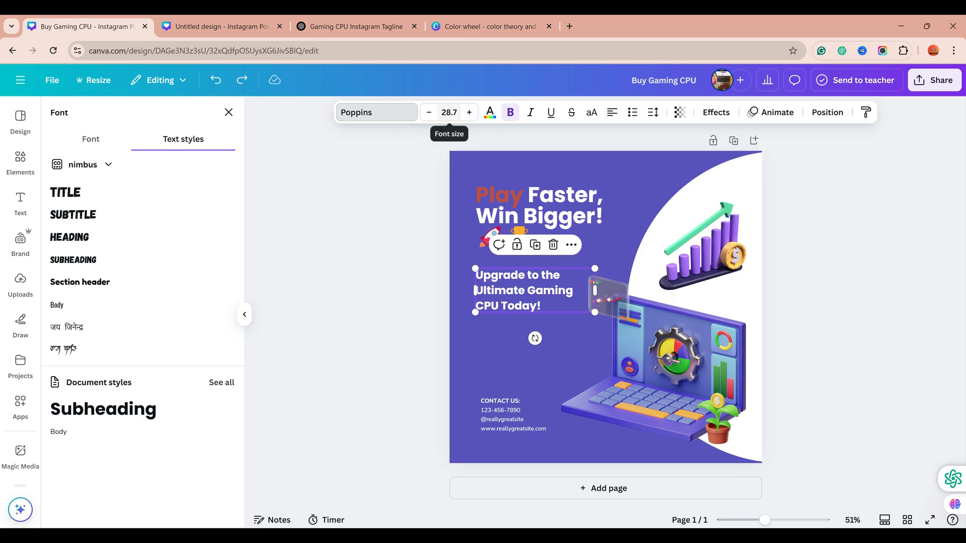
# Increase the tagline's font size to 30.7, scale its text box down to 27.7, and raise the size to 29.7
pyautogui.click(469, 112)
pyautogui.click(468, 112)
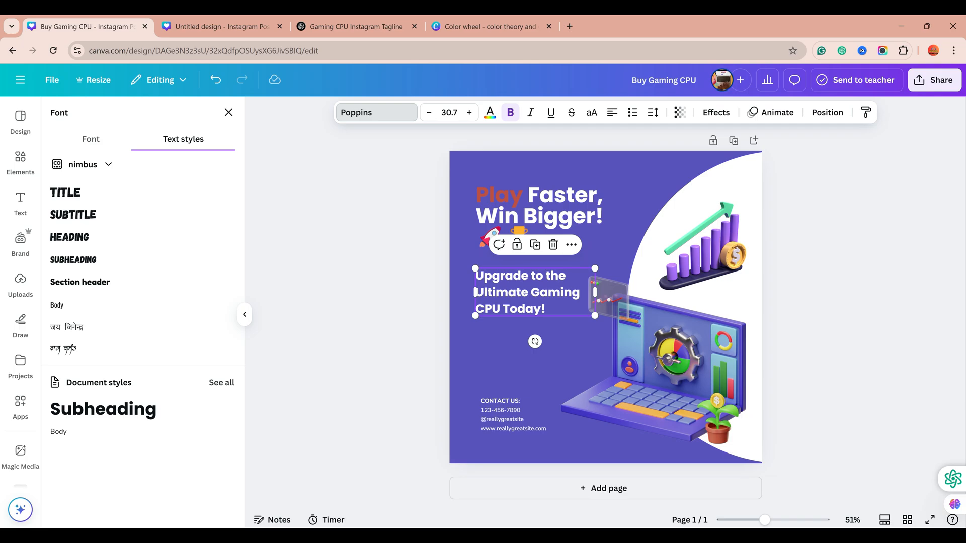
pyautogui.moveTo(595, 315)
pyautogui.mouseDown()
pyautogui.moveTo(634, 331)
pyautogui.moveTo(583, 310)
pyautogui.mouseUp()
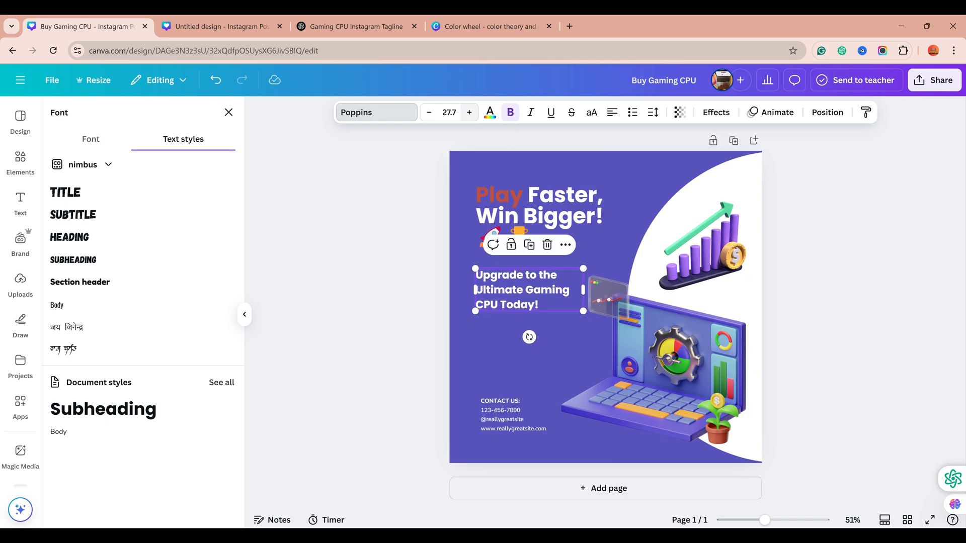
pyautogui.click(469, 112)
pyautogui.click(469, 112)
# Try font sizes 50 and 20 on the tagline, and resize it to about 29.1 so it wraps onto three lines
pyautogui.click(450, 112)
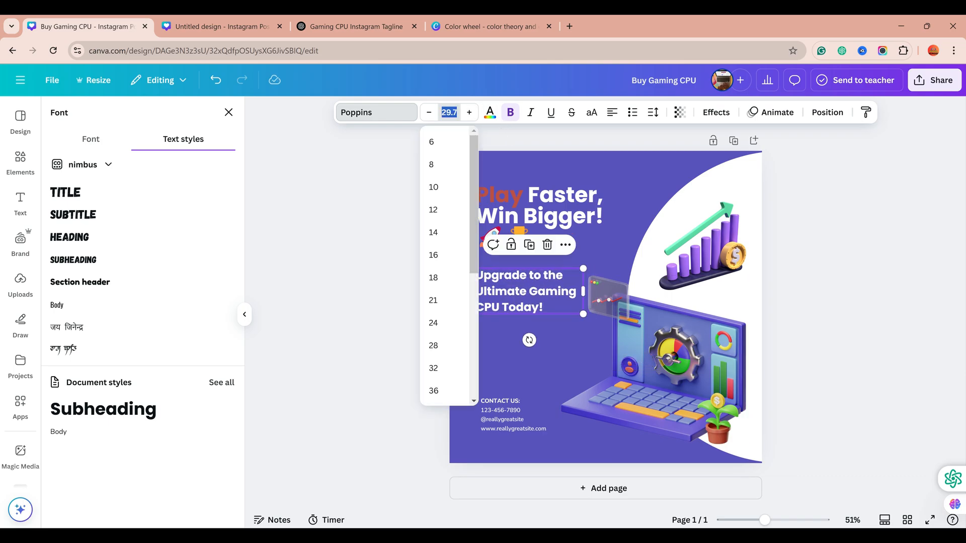
pyautogui.write('50')
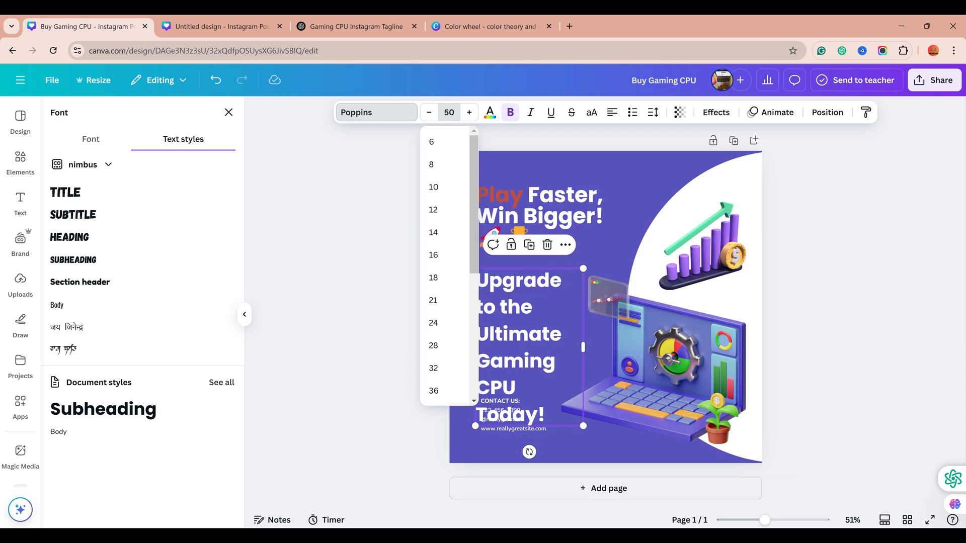
pyautogui.press('Return')
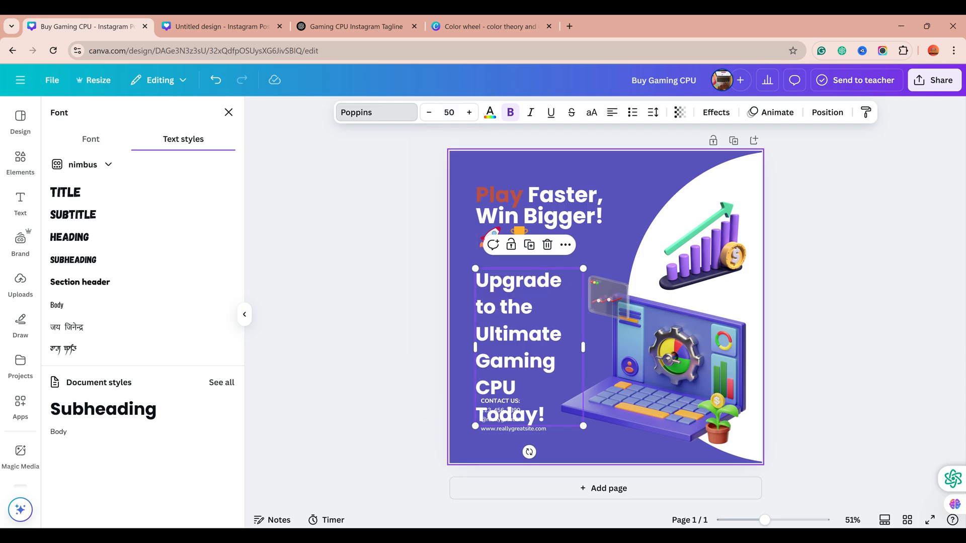
pyautogui.click(449, 112)
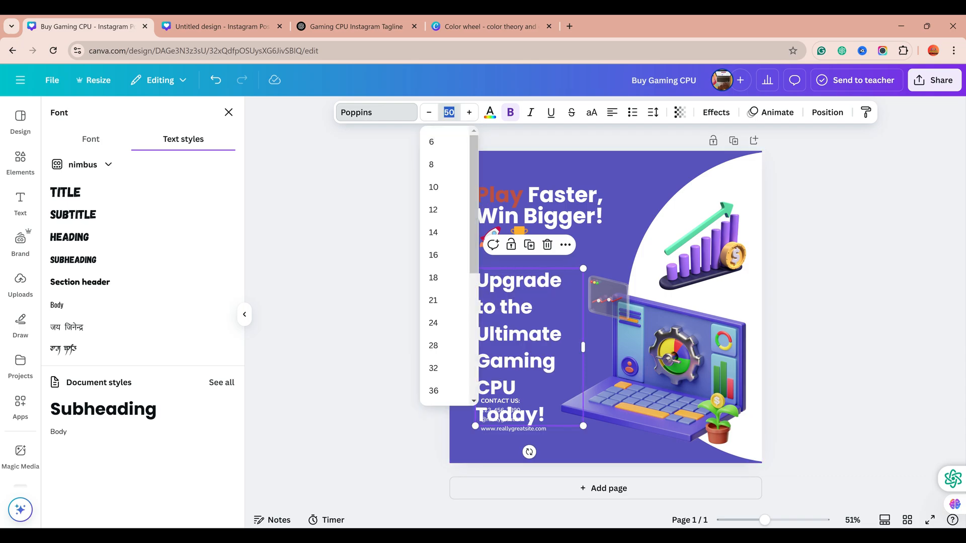
pyautogui.write('20')
pyautogui.press('Return')
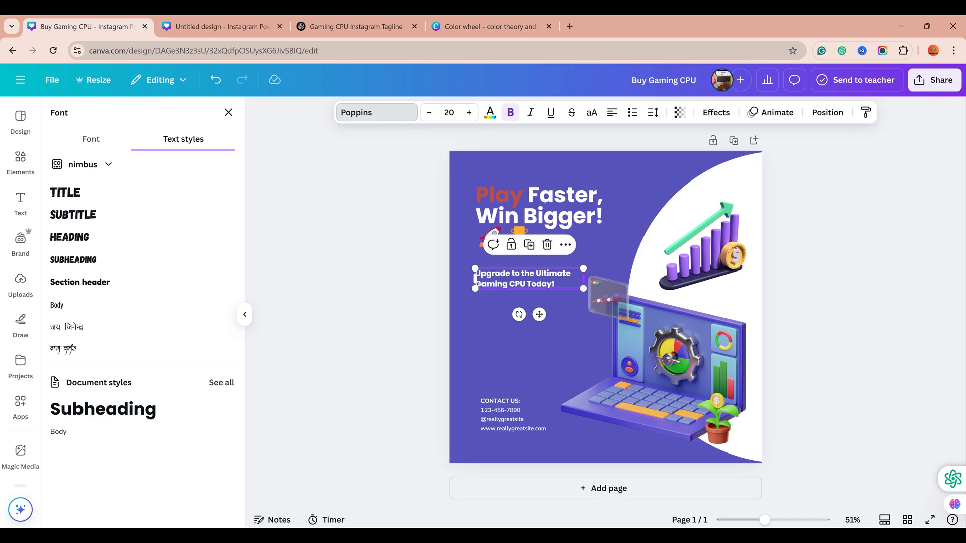
pyautogui.moveTo(584, 278)
pyautogui.mouseDown()
pyautogui.moveTo(551, 283)
pyautogui.moveTo(595, 318)
pyautogui.moveTo(574, 298)
pyautogui.moveTo(579, 291)
pyautogui.mouseUp()
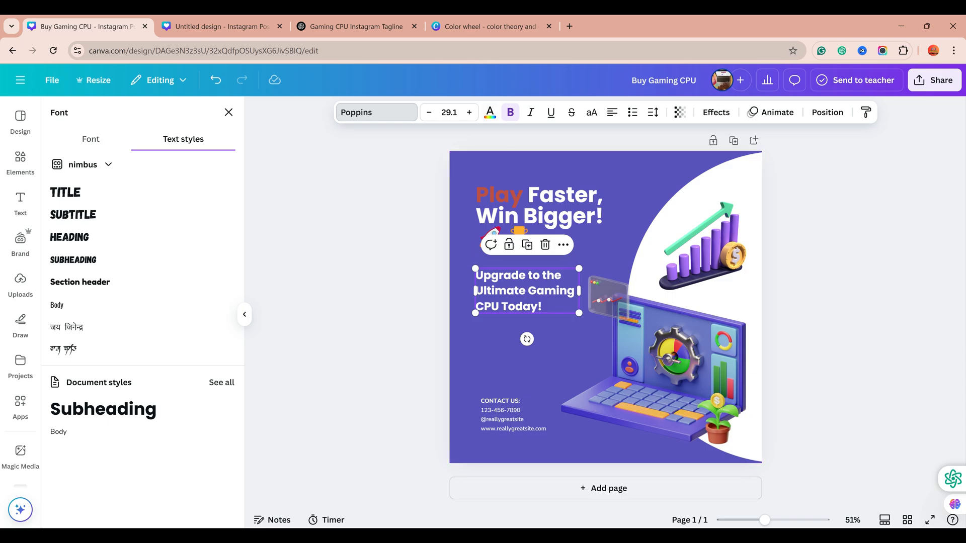
# Try yellow #d7e108, dark green, grayish blue and purple #8959d5 on the tagline text, and set its color to red #bb5045
pyautogui.click(490, 112)
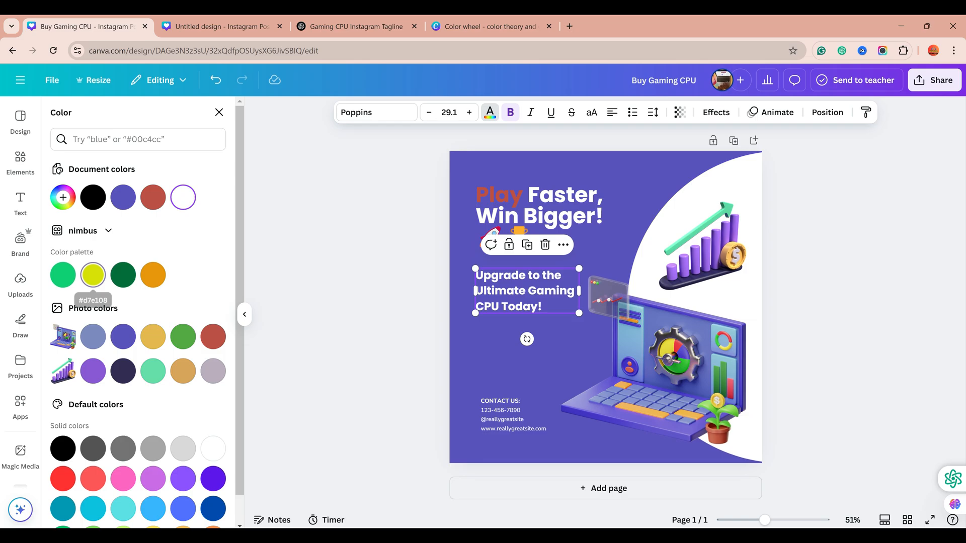
pyautogui.click(93, 275)
pyautogui.click(122, 275)
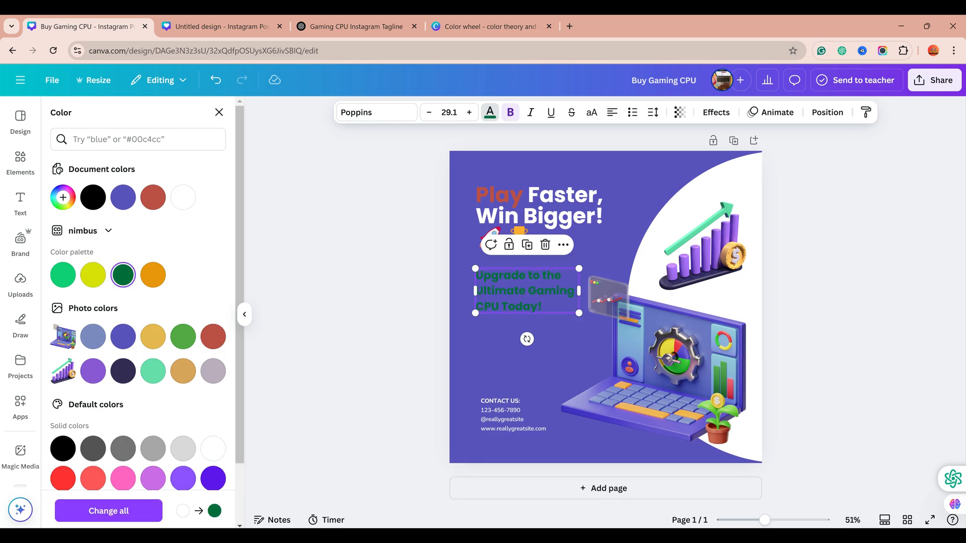
pyautogui.click(93, 336)
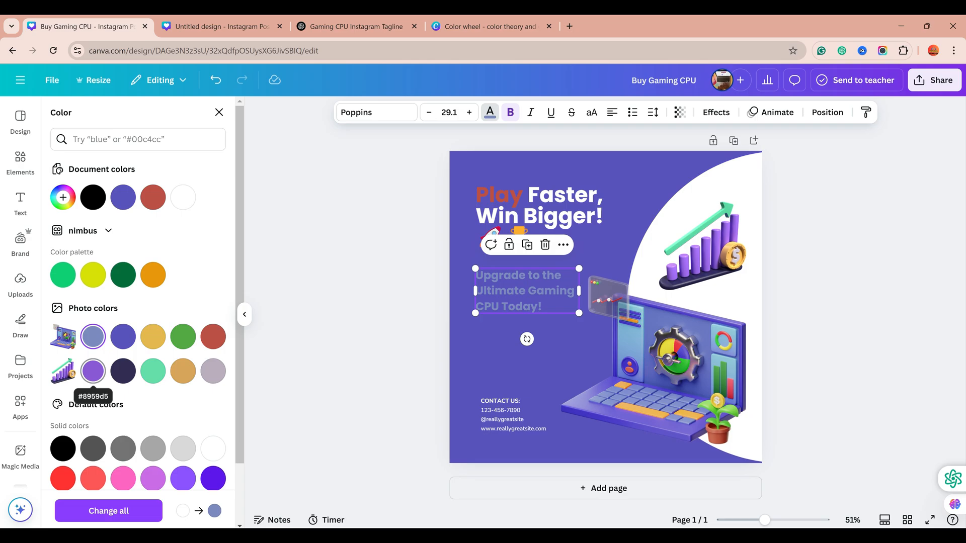
pyautogui.click(93, 370)
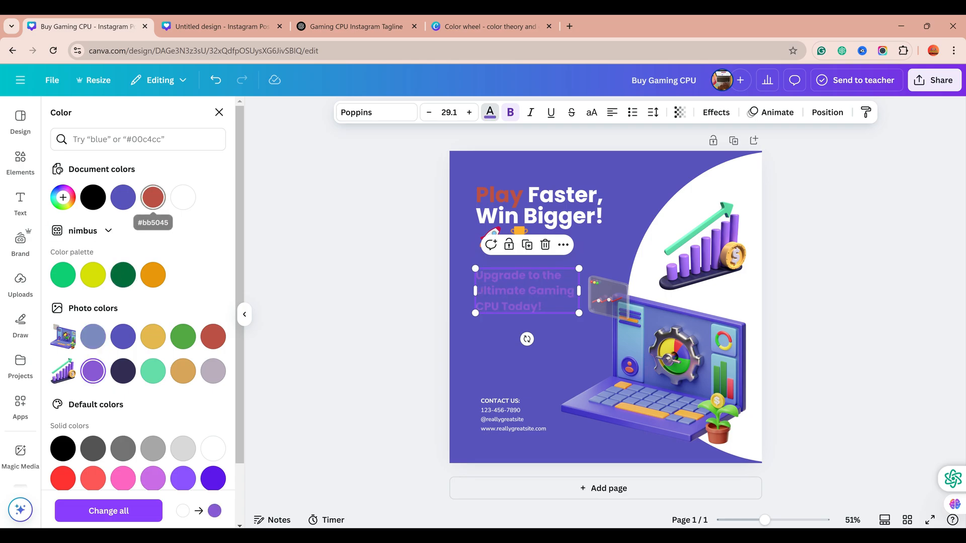
pyautogui.click(153, 197)
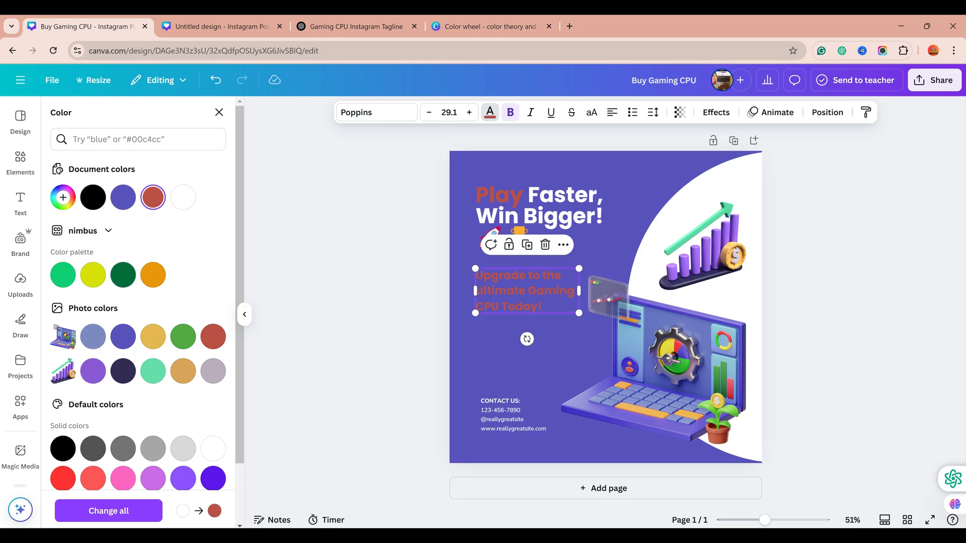
# Try orange on the tagline text "Upgrade to the Ultimate Gaming CPU Today!", and set its color to white
pyautogui.click(213, 448)
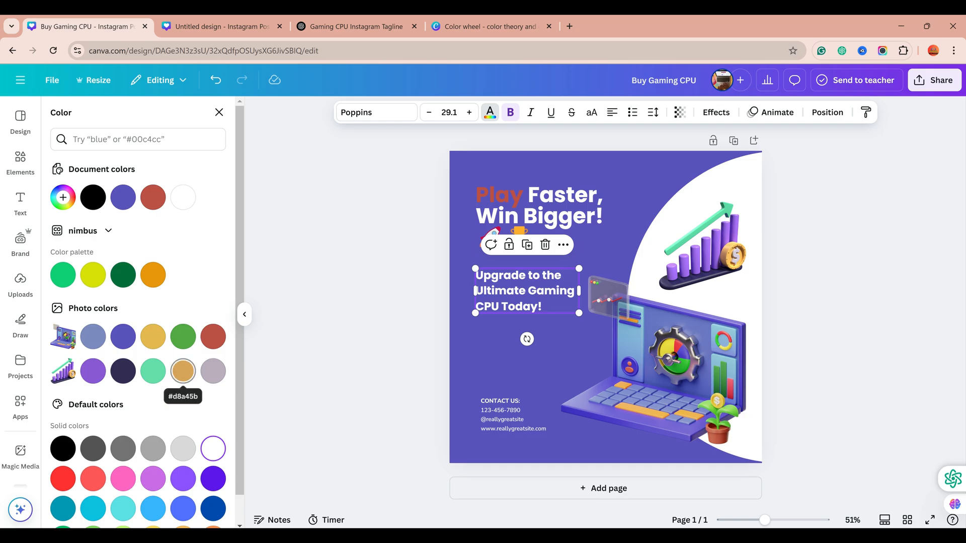
pyautogui.scroll(-1, 183, 372)
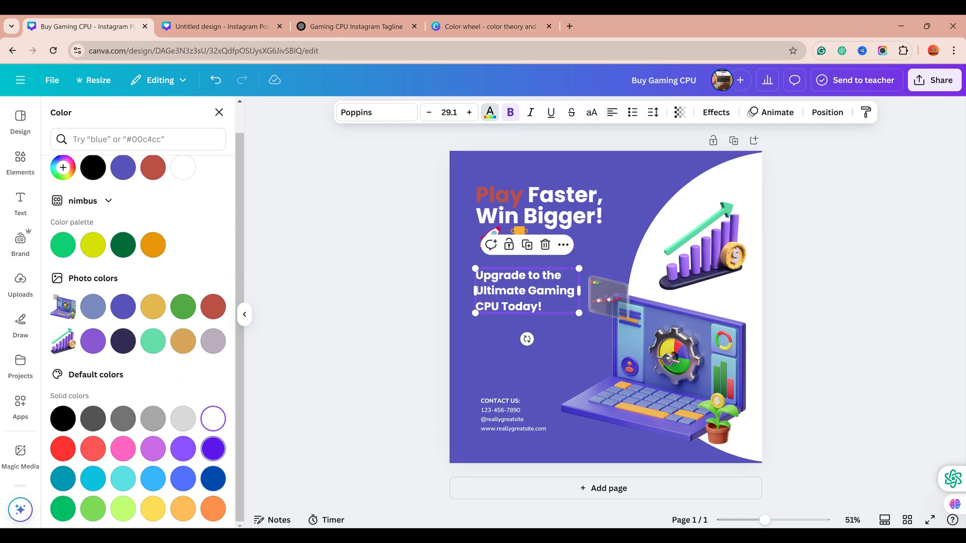
pyautogui.click(213, 509)
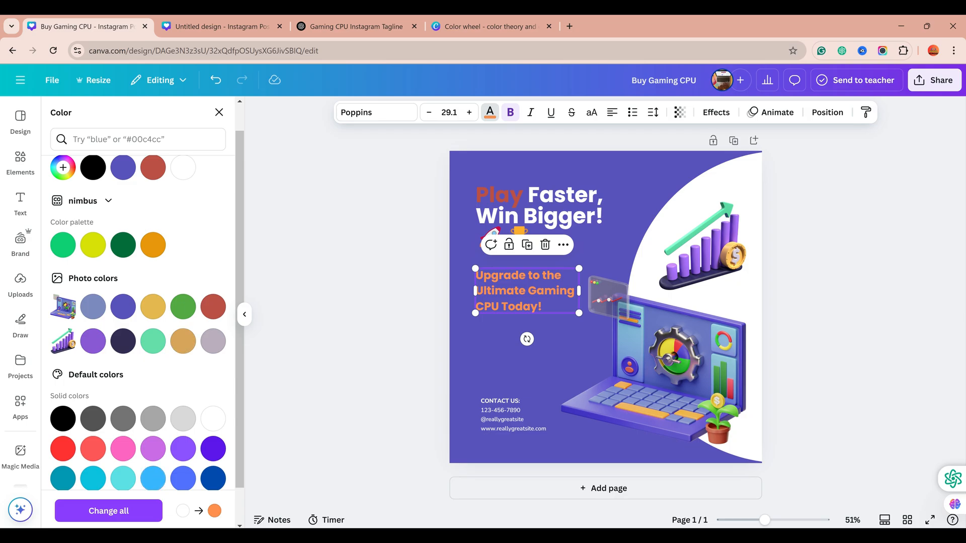
pyautogui.click(213, 419)
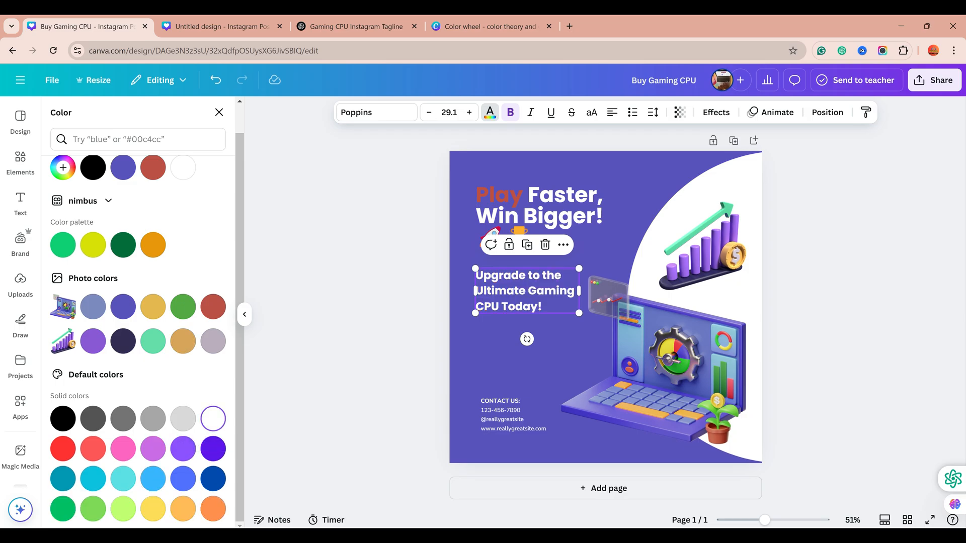
pyautogui.click(219, 112)
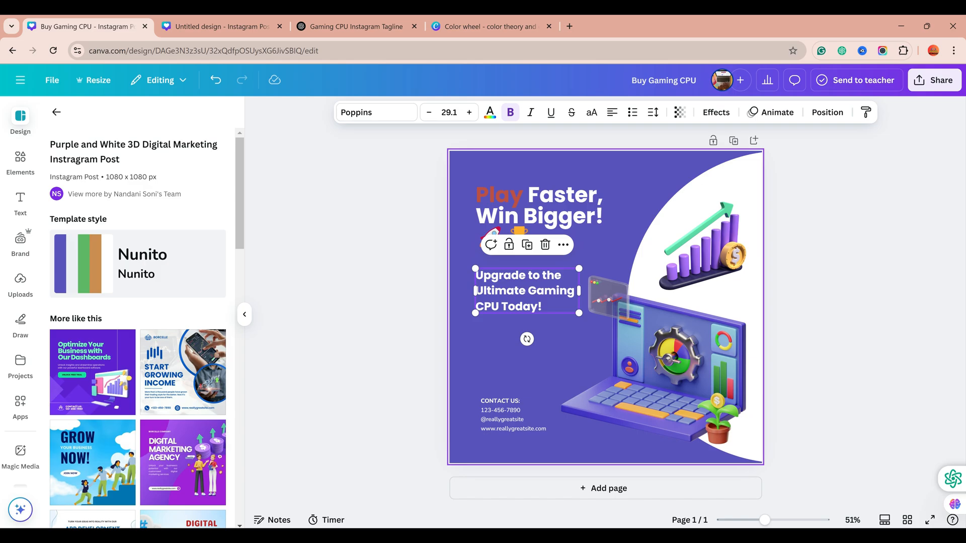
pyautogui.press('Escape')
# Try toggling bold, italic, underline and strikethrough on the headline "Play Faster, Win Bigger!", switching each one back
pyautogui.click(551, 216)
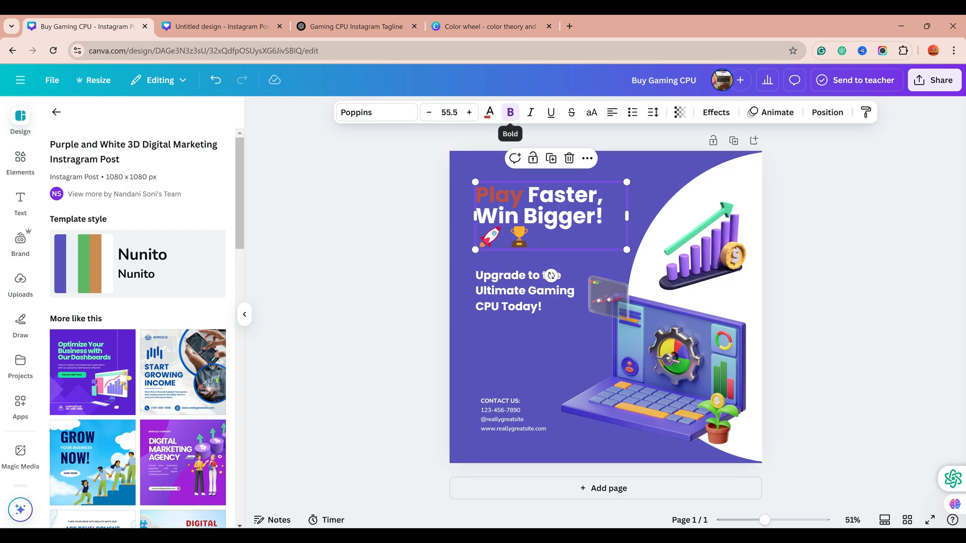
pyautogui.click(510, 112)
pyautogui.click(510, 112)
pyautogui.click(530, 112)
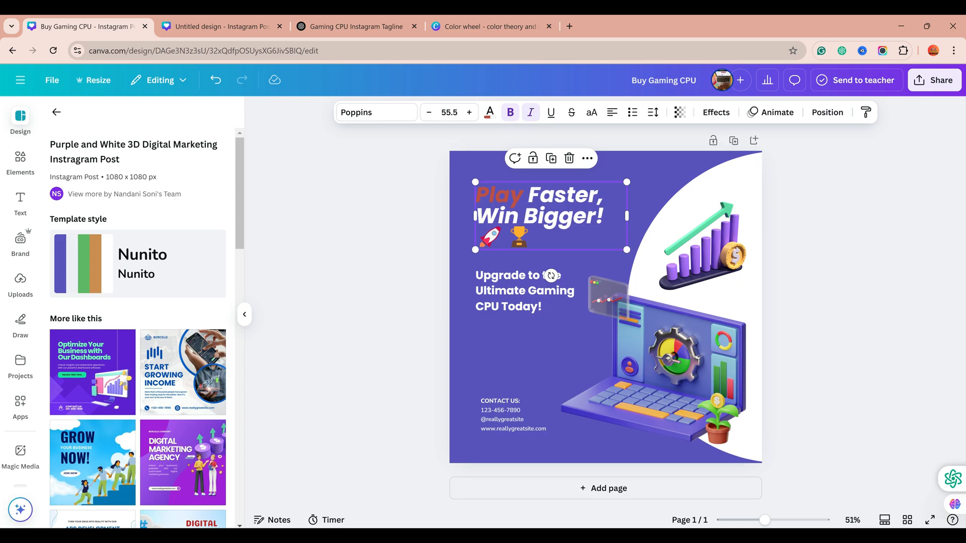
pyautogui.click(530, 112)
pyautogui.click(551, 113)
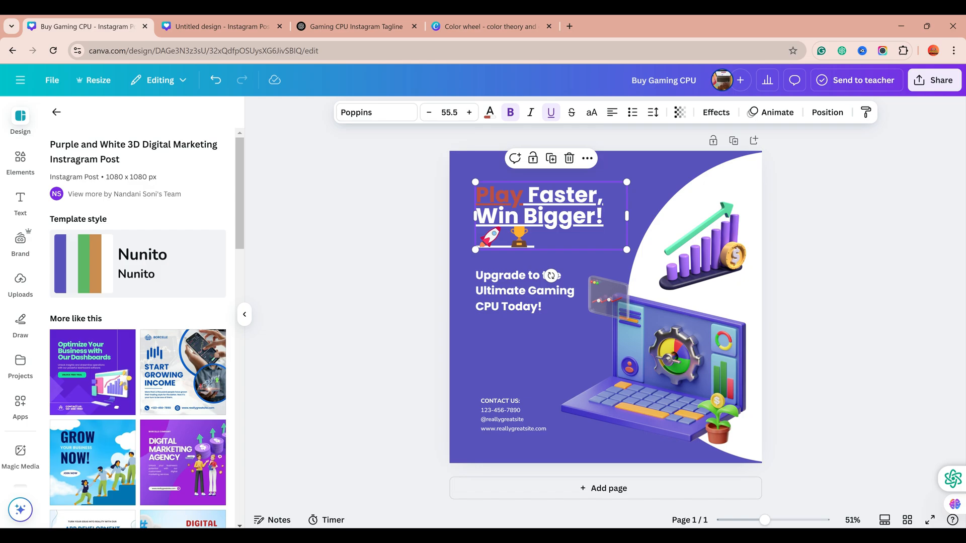
pyautogui.click(551, 112)
pyautogui.click(571, 113)
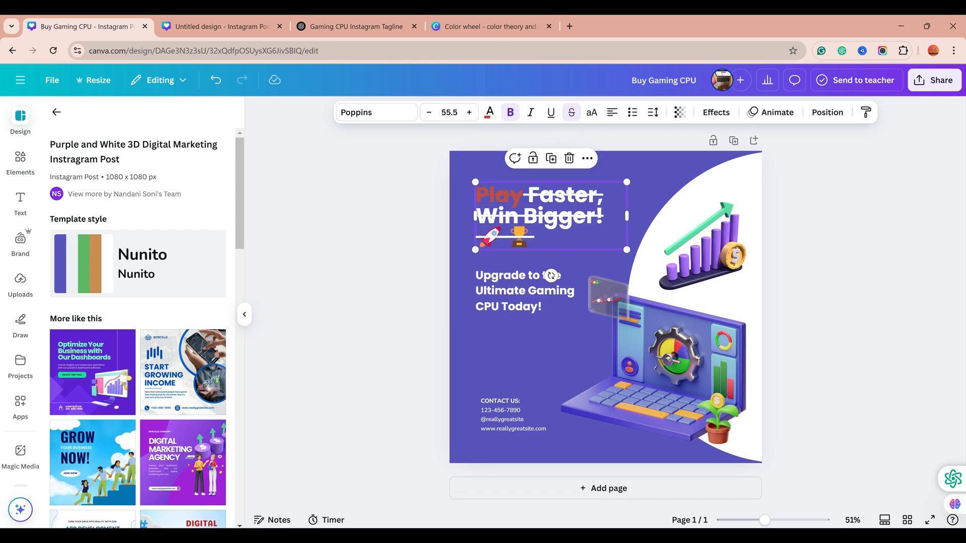
# Try uppercase on the headline text several times, and return it to its original case
pyautogui.click(592, 113)
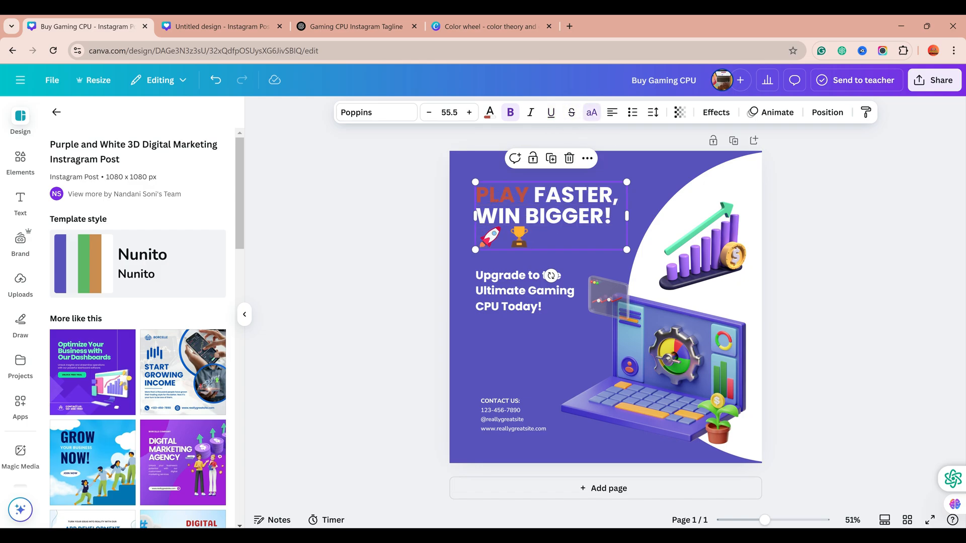
pyautogui.click(592, 112)
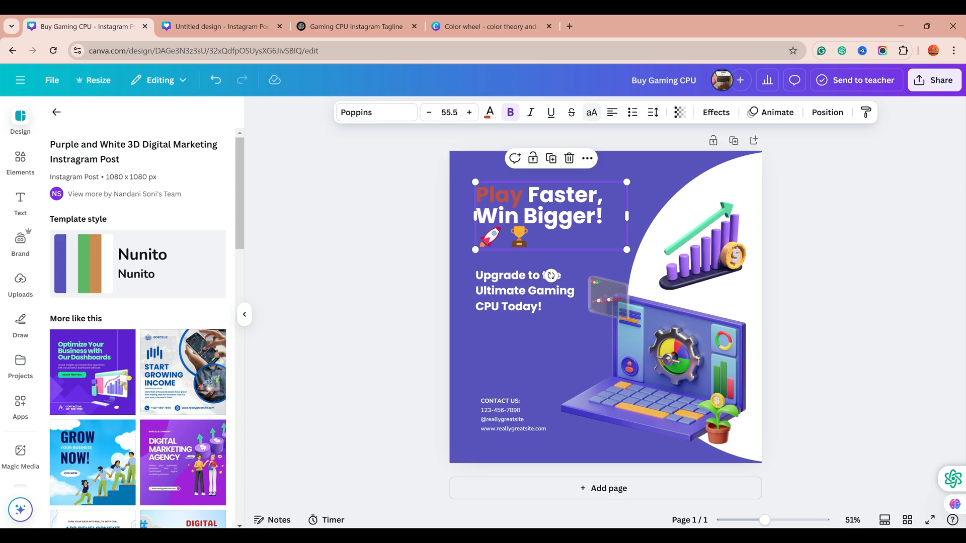
pyautogui.click(592, 112)
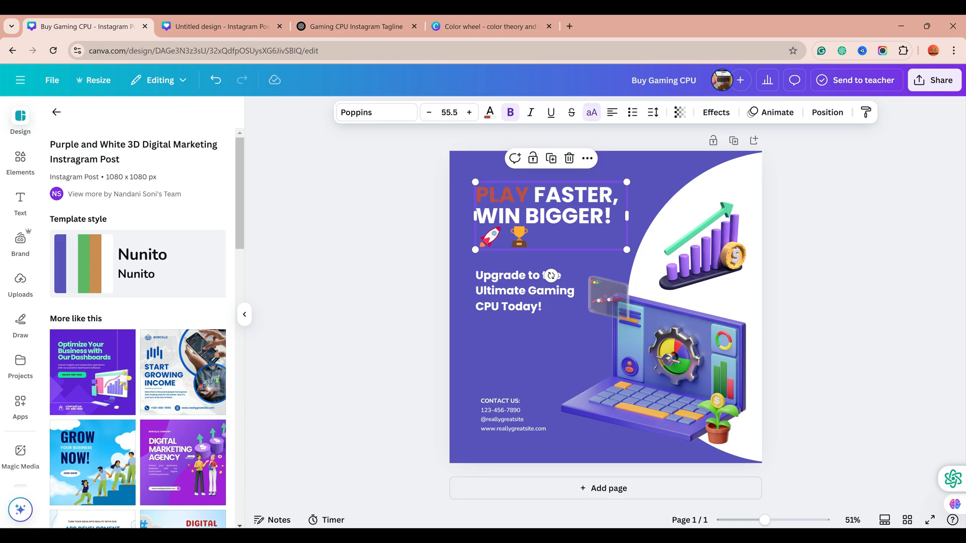
pyautogui.click(592, 112)
pyautogui.click(592, 112)
pyautogui.click(592, 112)
pyautogui.click(591, 113)
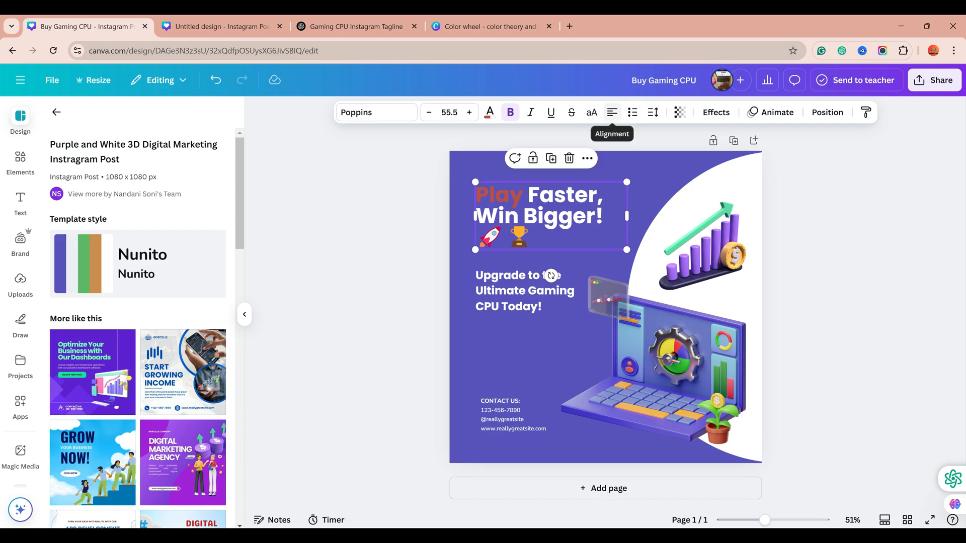
# Try the center, right and justified alignments on the headline, and return it to left alignment
pyautogui.click(611, 112)
pyautogui.click(612, 113)
pyautogui.click(612, 112)
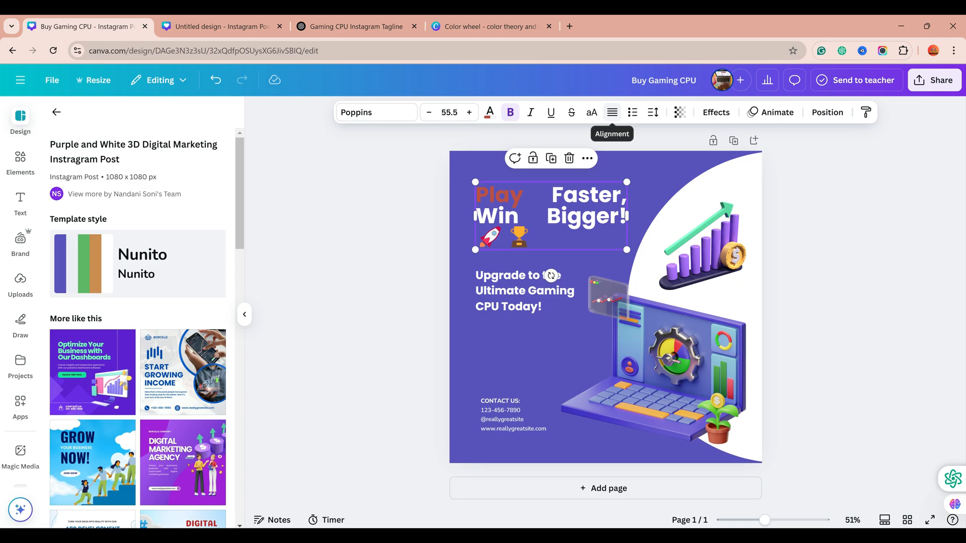
pyautogui.click(612, 112)
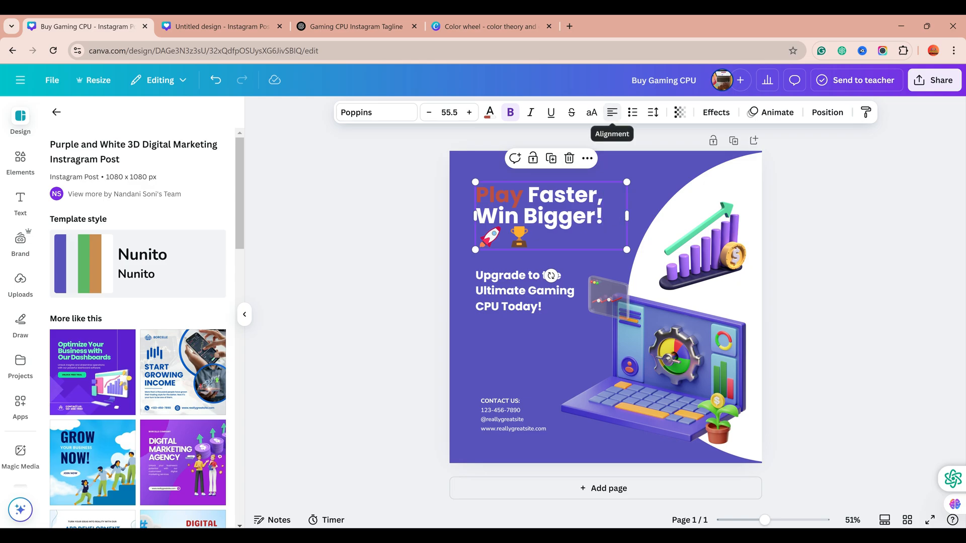
pyautogui.click(612, 112)
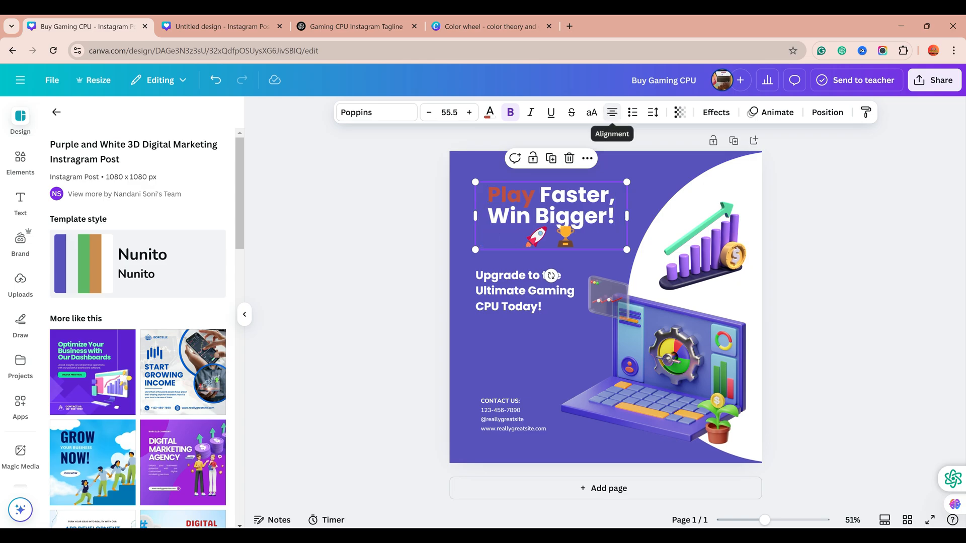
pyautogui.click(612, 112)
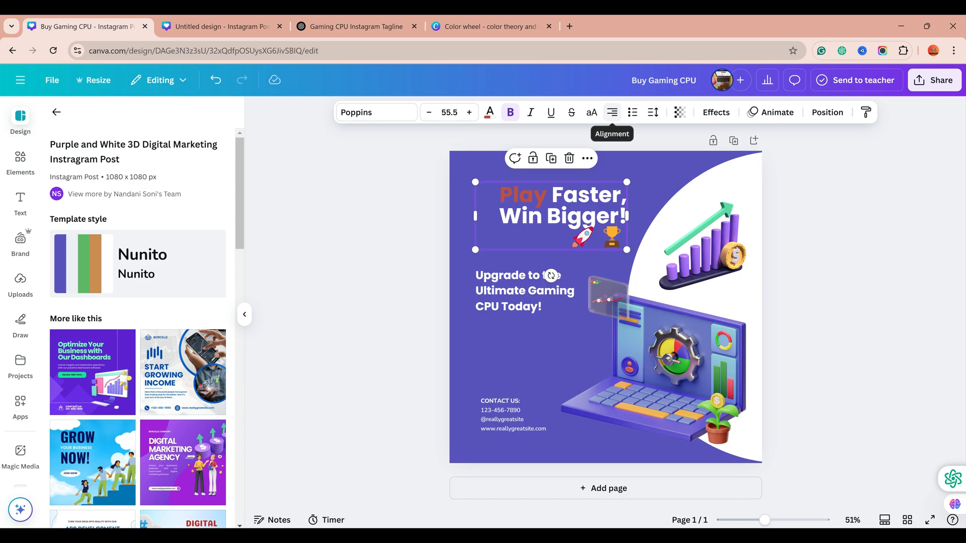
pyautogui.click(612, 112)
pyautogui.click(612, 112)
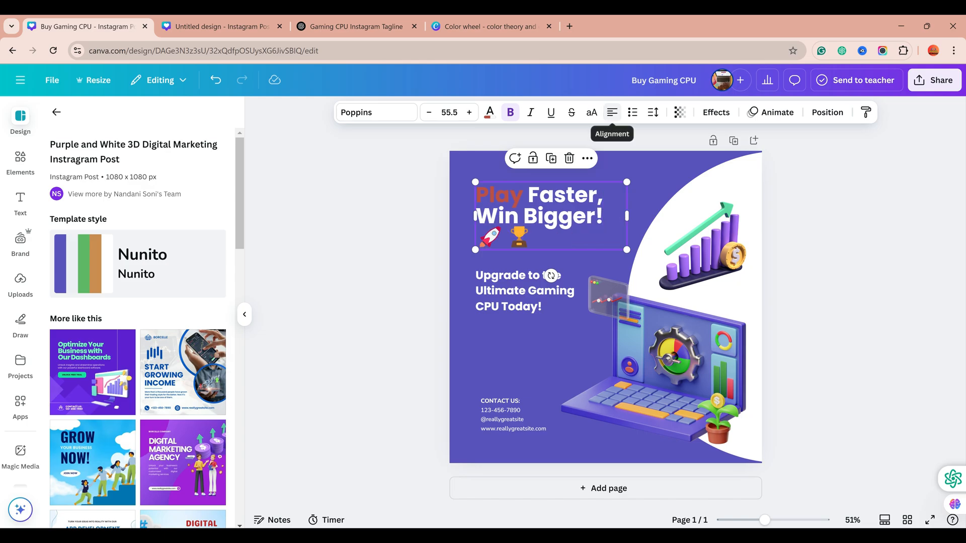
# Try numbered and bulleted list formatting on the headline, and remove the list formatting again
pyautogui.click(632, 112)
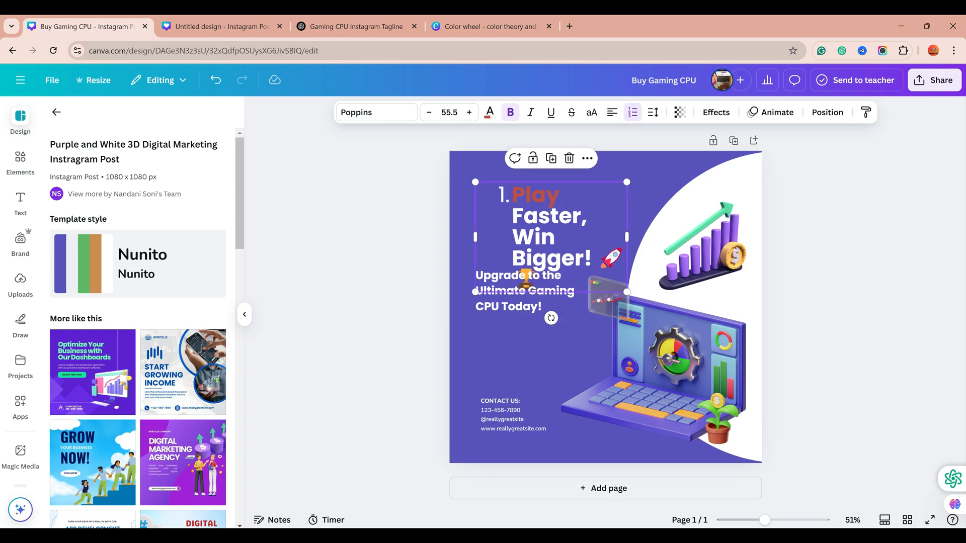
pyautogui.click(632, 112)
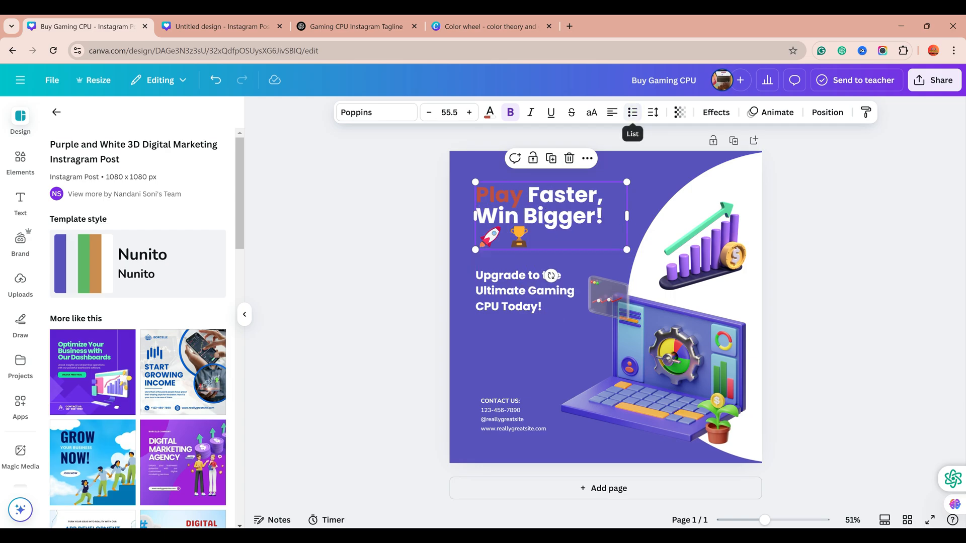
pyautogui.click(632, 112)
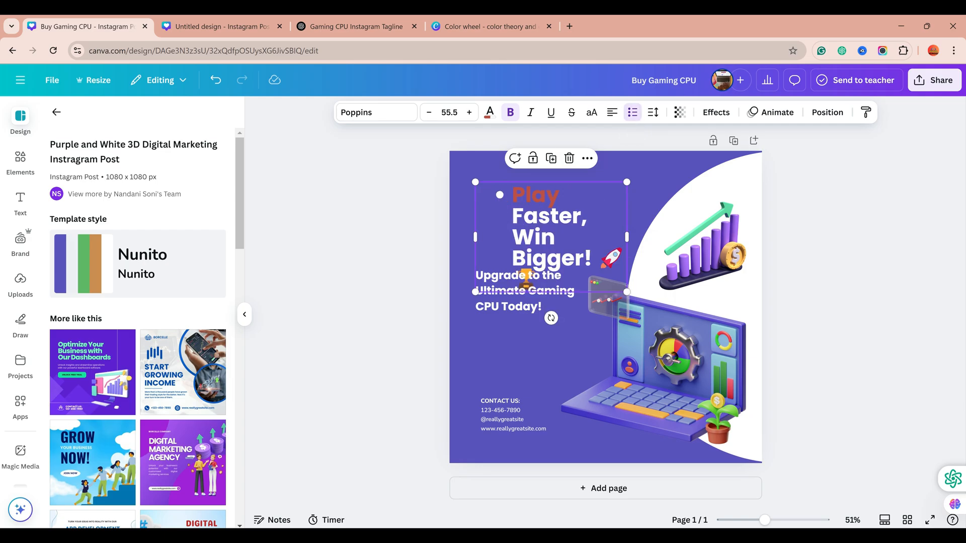
pyautogui.click(633, 112)
pyautogui.click(633, 112)
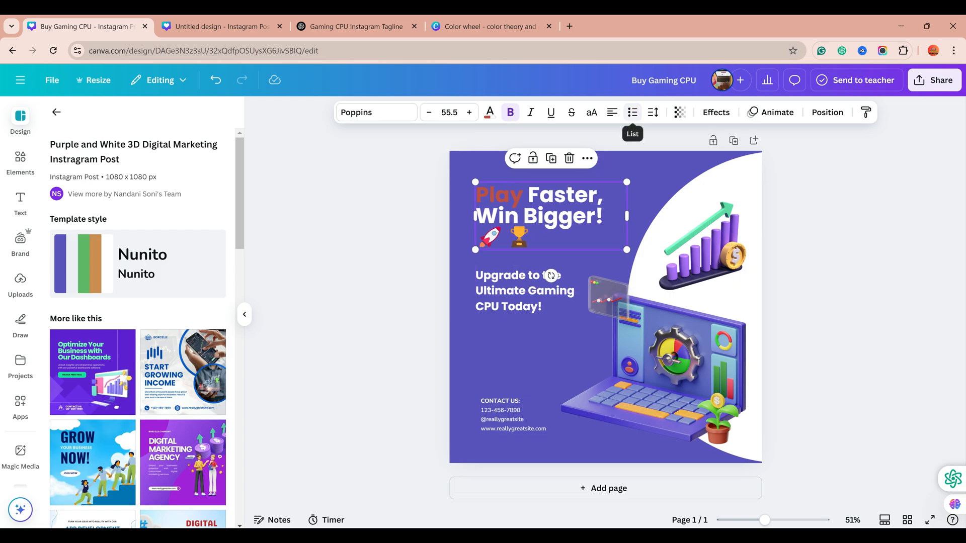
pyautogui.click(632, 113)
pyautogui.click(632, 112)
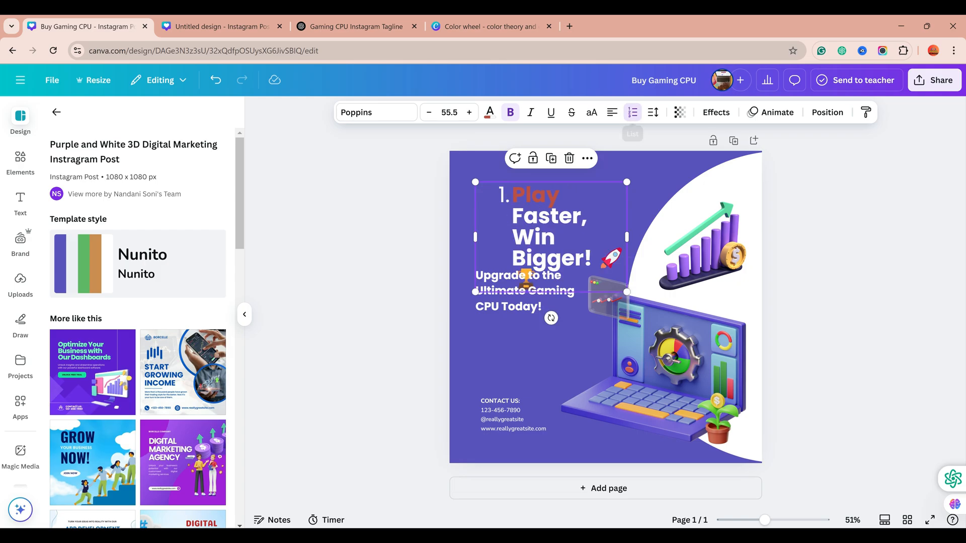
pyautogui.click(633, 112)
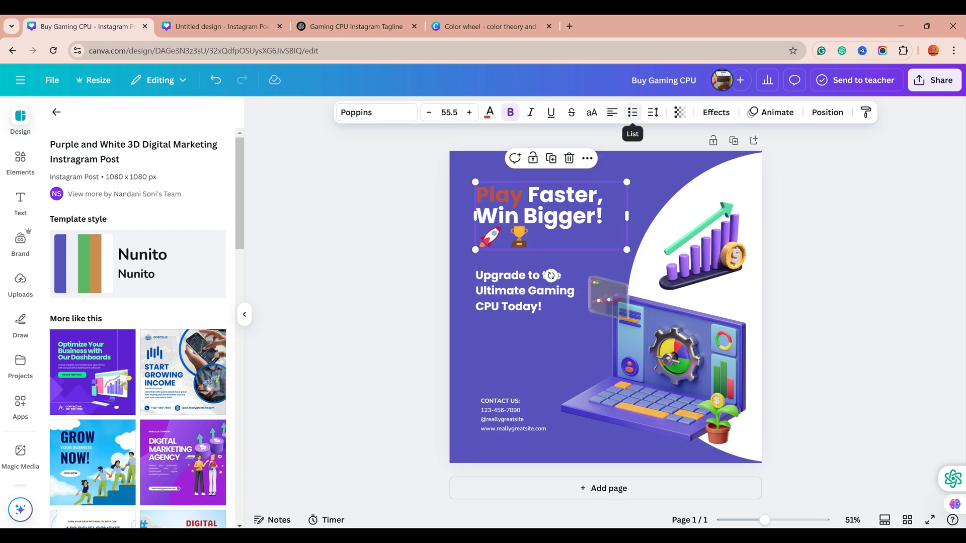
# Set the headline's letter spacing to 13, try line spacing 1.11, and raise the line spacing to 1.19
pyautogui.click(652, 112)
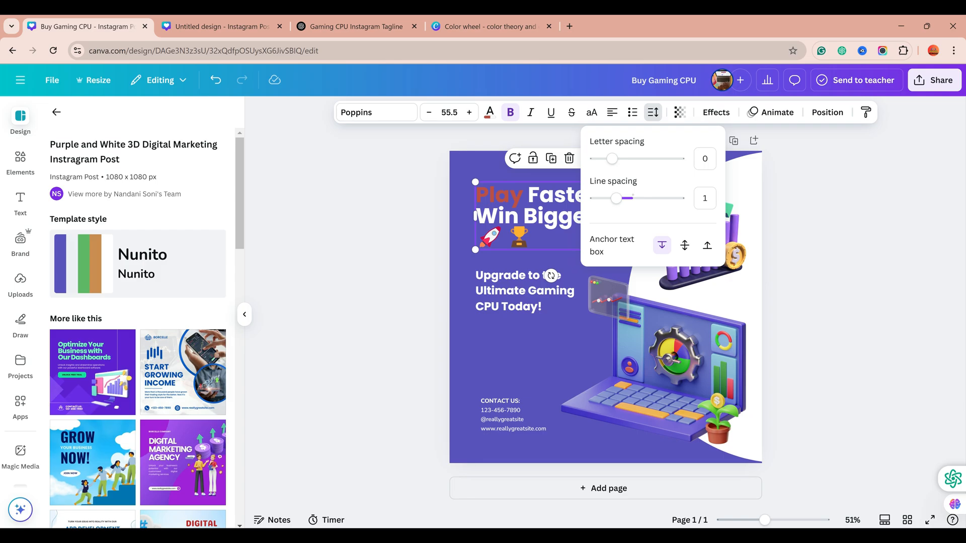
pyautogui.moveTo(611, 159); pyautogui.dragTo(613, 158)
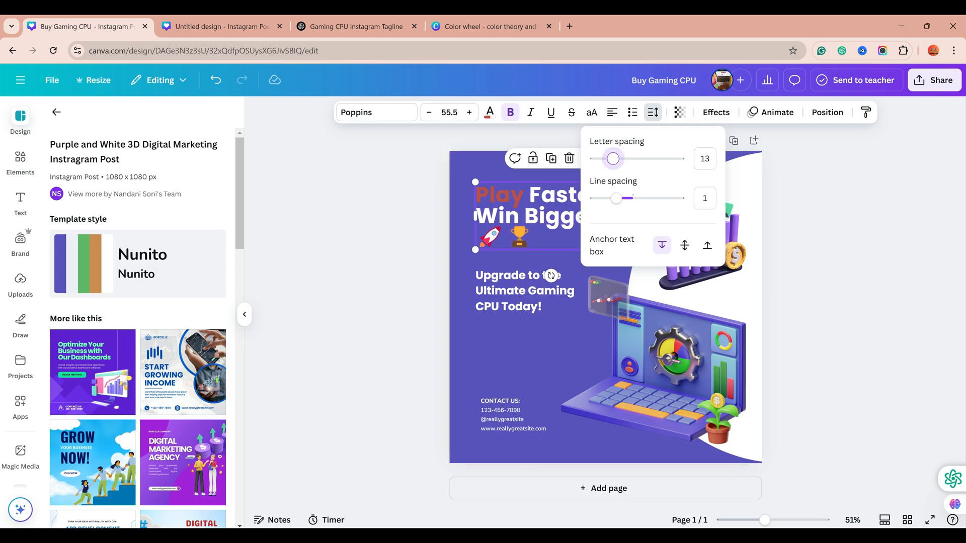
pyautogui.moveTo(616, 198); pyautogui.dragTo(621, 198)
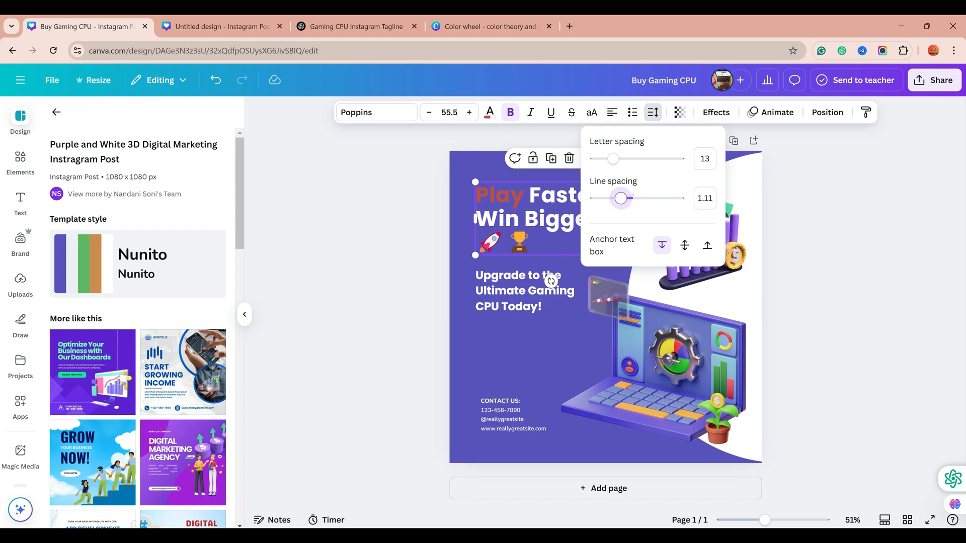
pyautogui.click(463, 221)
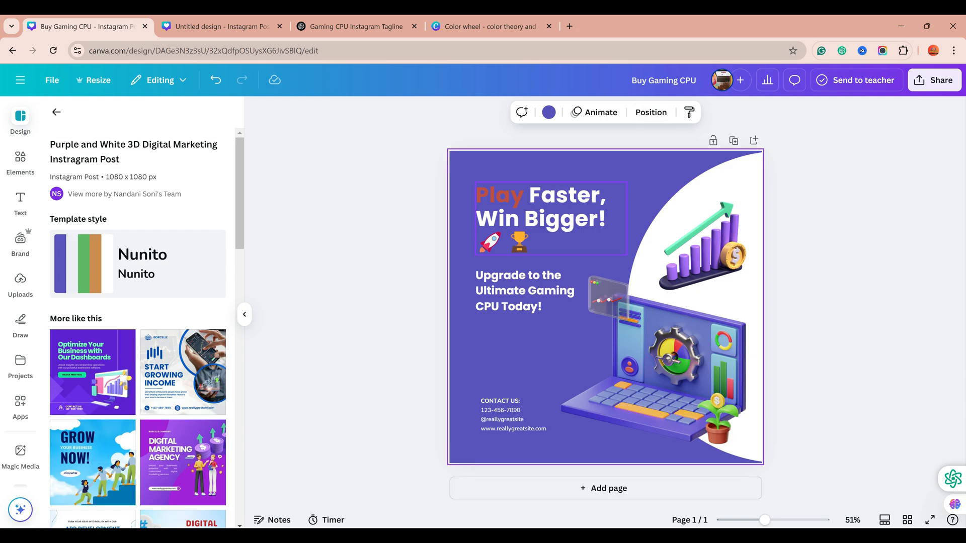
pyautogui.click(544, 232)
pyautogui.click(653, 112)
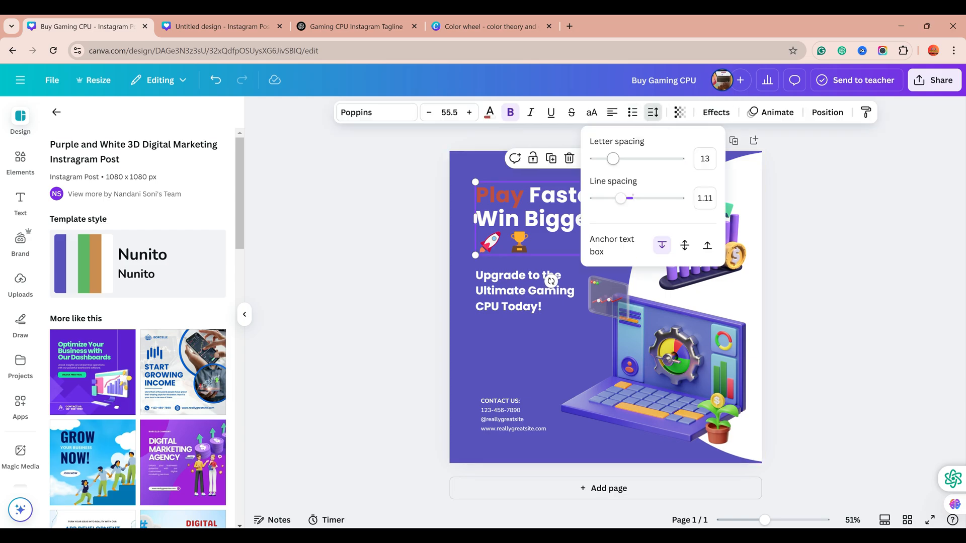
pyautogui.moveTo(620, 198)
pyautogui.mouseDown()
pyautogui.moveTo(640, 199)
pyautogui.moveTo(624, 199)
pyautogui.mouseUp()
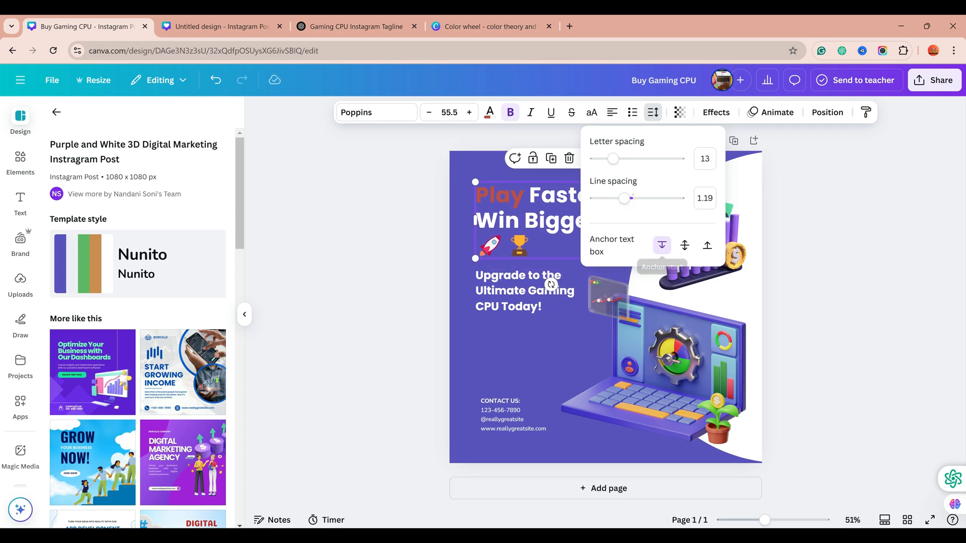
# Try the bottom and top anchors for the headline's text box, and set it to anchor middle
pyautogui.click(685, 245)
pyautogui.click(707, 245)
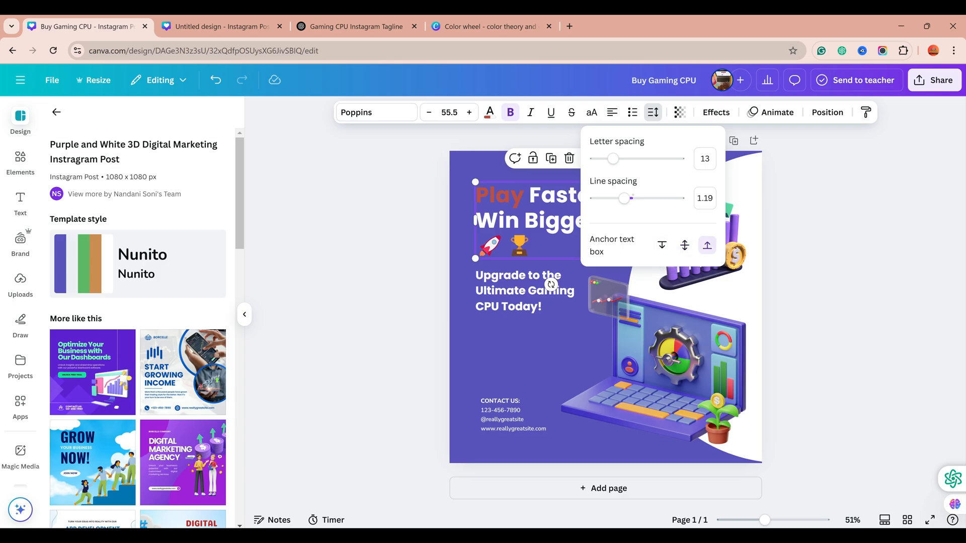
pyautogui.click(662, 245)
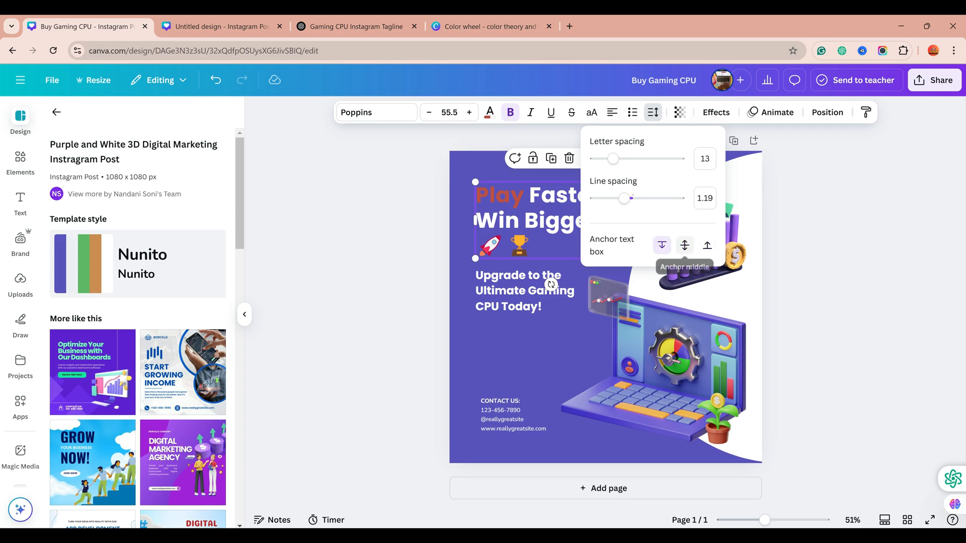
pyautogui.click(685, 245)
pyautogui.doubleClick(539, 220)
pyautogui.click(539, 220)
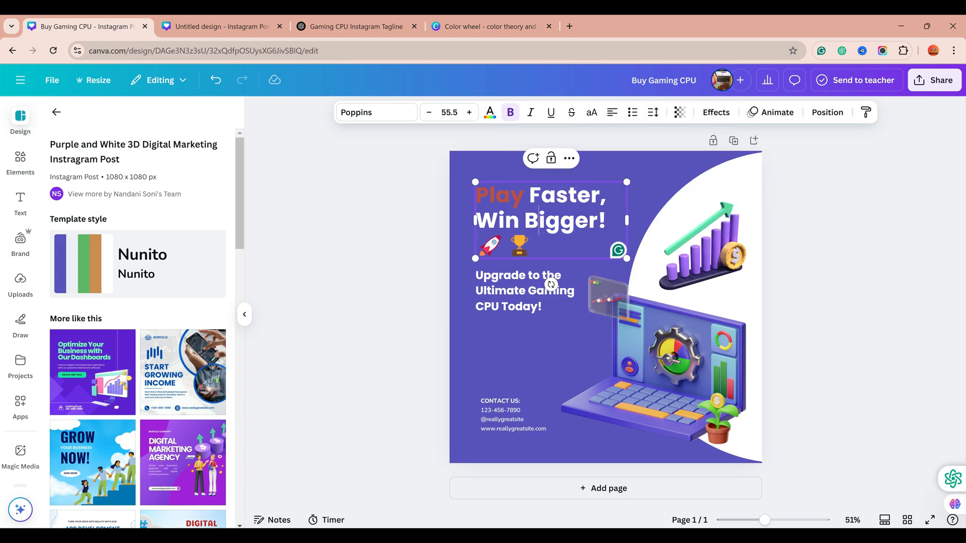
pyautogui.press('Escape')
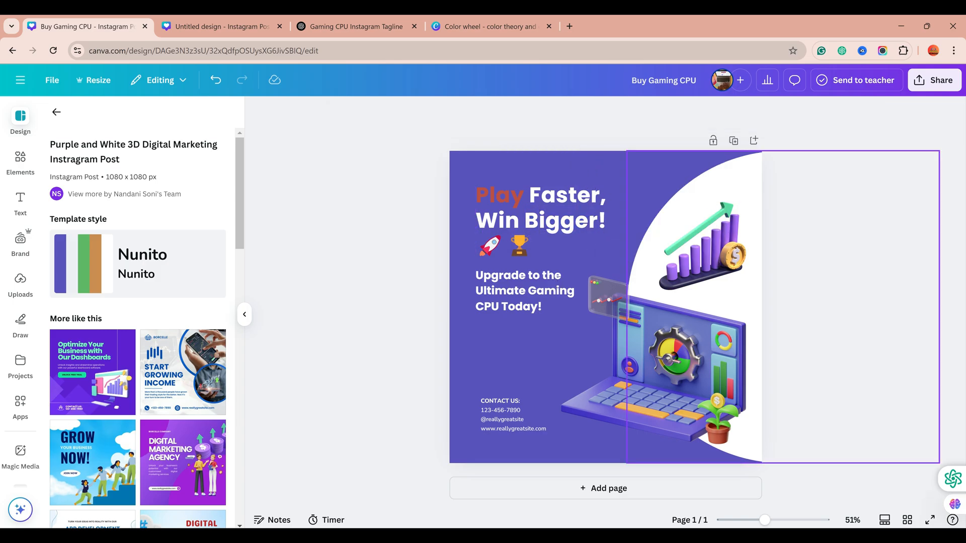
pyautogui.click(653, 112)
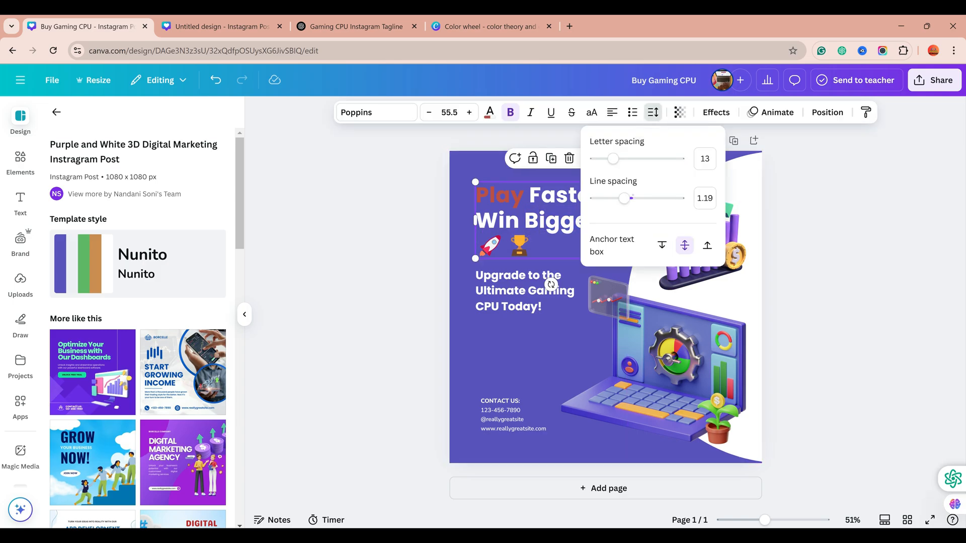
# Set the headline's line spacing to 1.17 and slightly reduce the line spacing of the "Upgrade to the Ultimate Gaming CPU Today!" text
pyautogui.moveTo(624, 198); pyautogui.dragTo(623, 198)
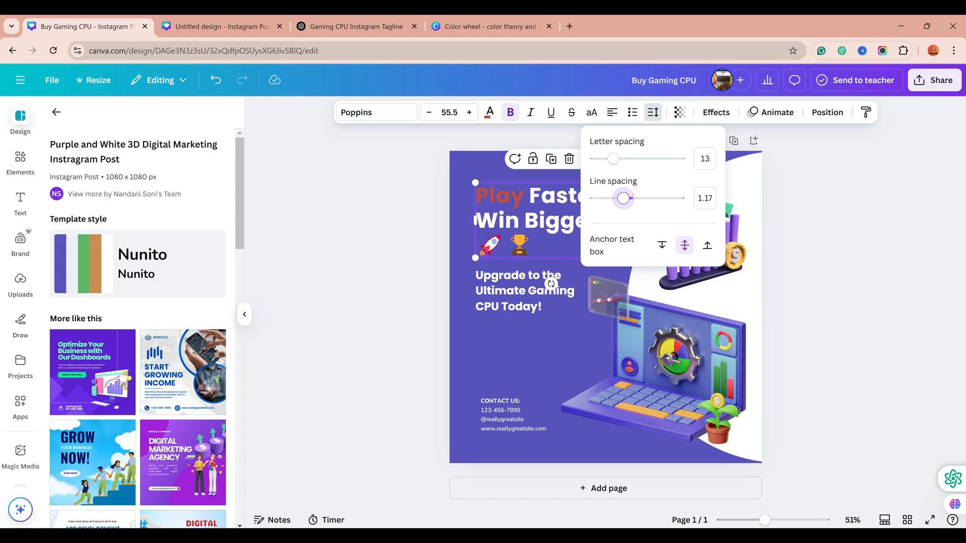
pyautogui.click(460, 221)
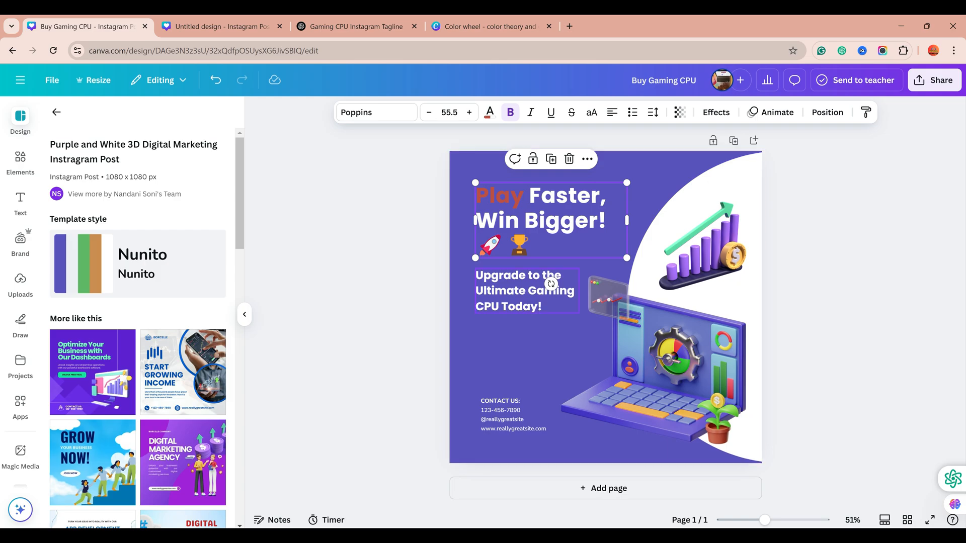
pyautogui.click(523, 291)
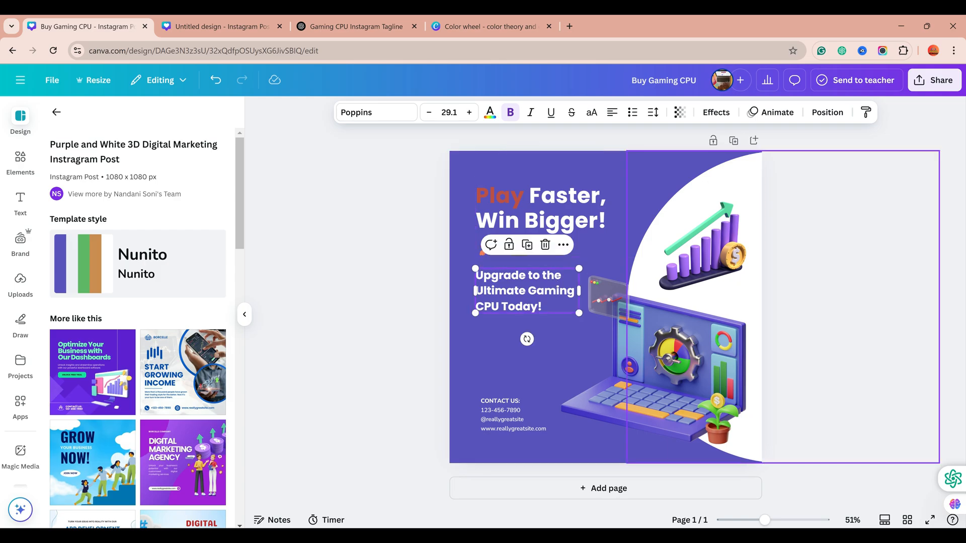
pyautogui.click(652, 112)
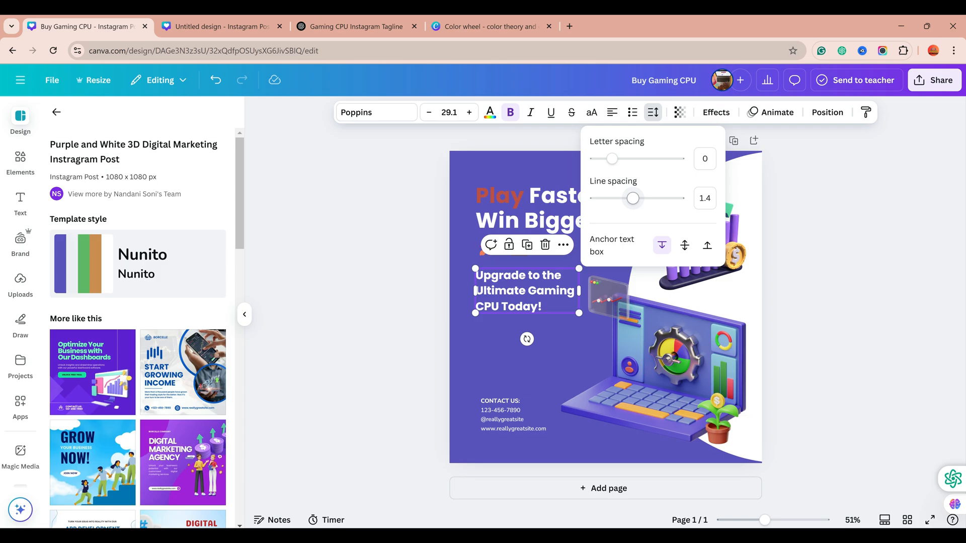
pyautogui.moveTo(632, 198)
pyautogui.mouseDown()
pyautogui.moveTo(597, 198)
pyautogui.moveTo(628, 198)
pyautogui.mouseUp()
pyautogui.click(653, 112)
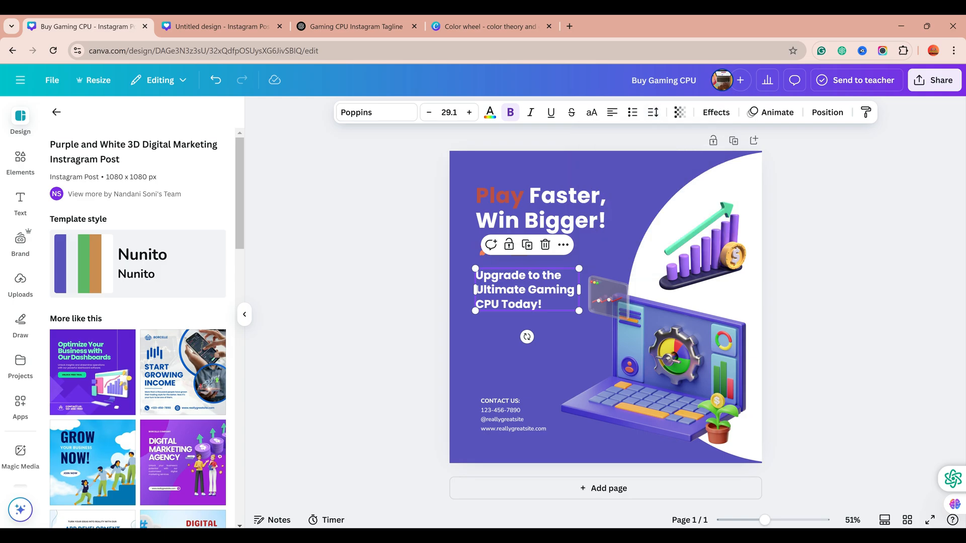
pyautogui.press('Escape')
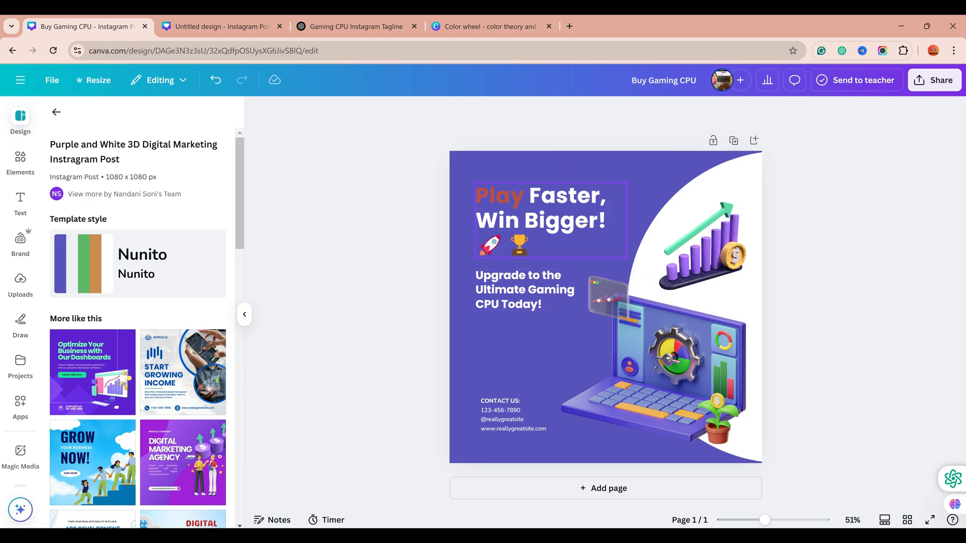
# Try out the transparency setting on the headline and return it to 100
pyautogui.click(559, 220)
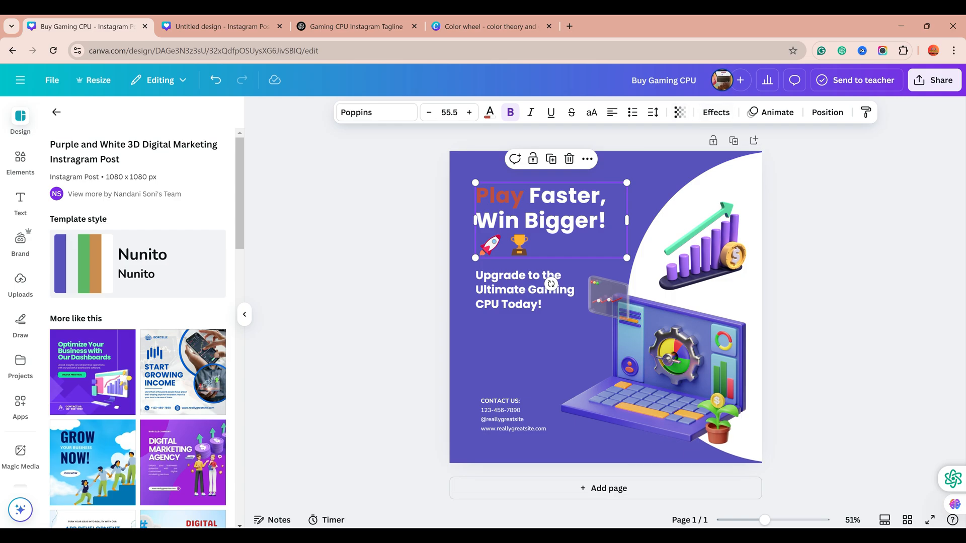
pyautogui.click(680, 112)
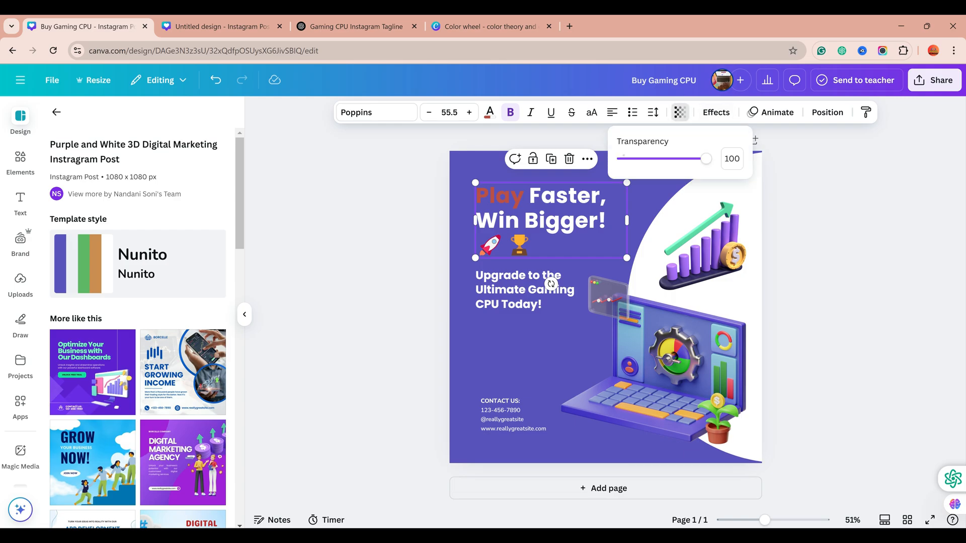
pyautogui.moveTo(706, 159)
pyautogui.mouseDown()
pyautogui.moveTo(631, 159)
pyautogui.moveTo(706, 159)
pyautogui.mouseUp()
pyautogui.click(679, 112)
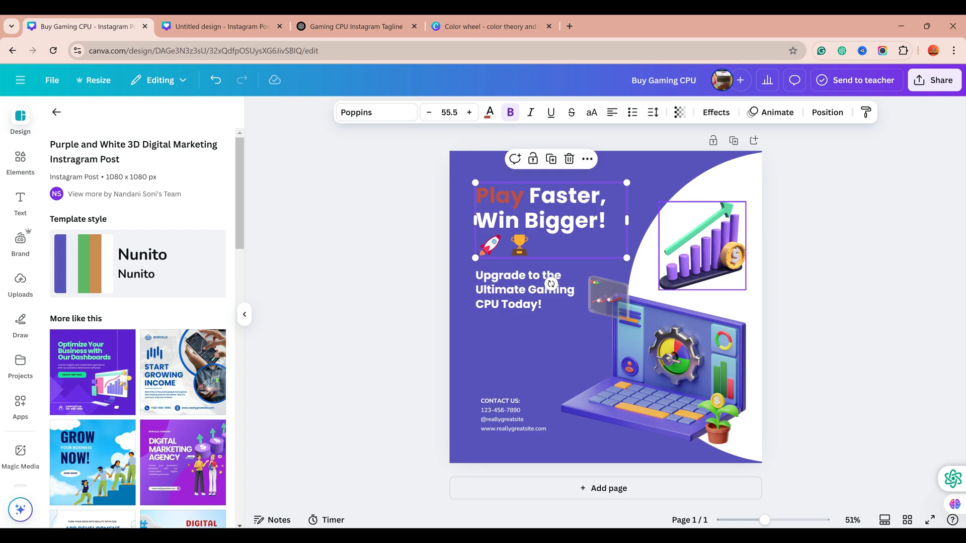
# Try the bar chart graphic over the headline with its transparency set to 35, and preview the design in full screen
pyautogui.moveTo(702, 245); pyautogui.dragTo(535, 214)
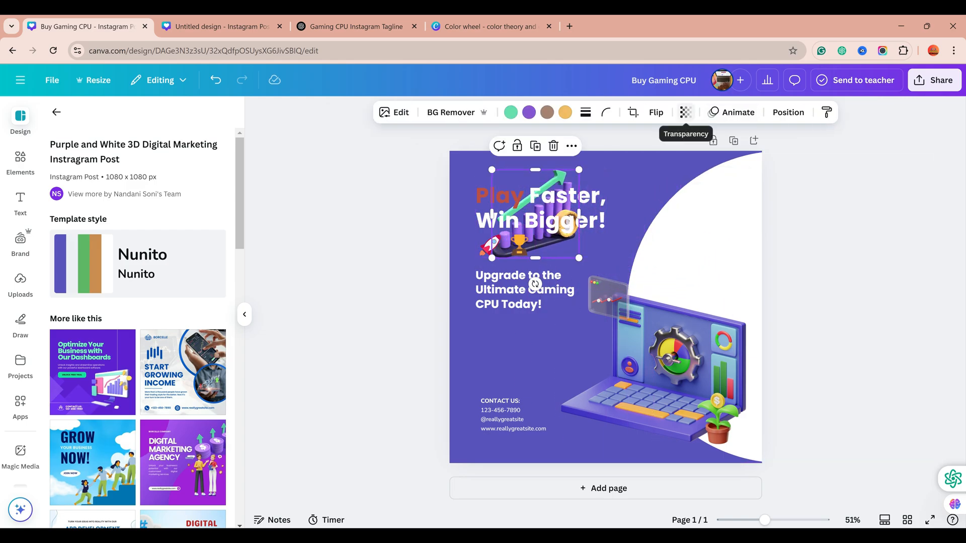
pyautogui.click(685, 112)
pyautogui.moveTo(712, 158); pyautogui.dragTo(658, 159)
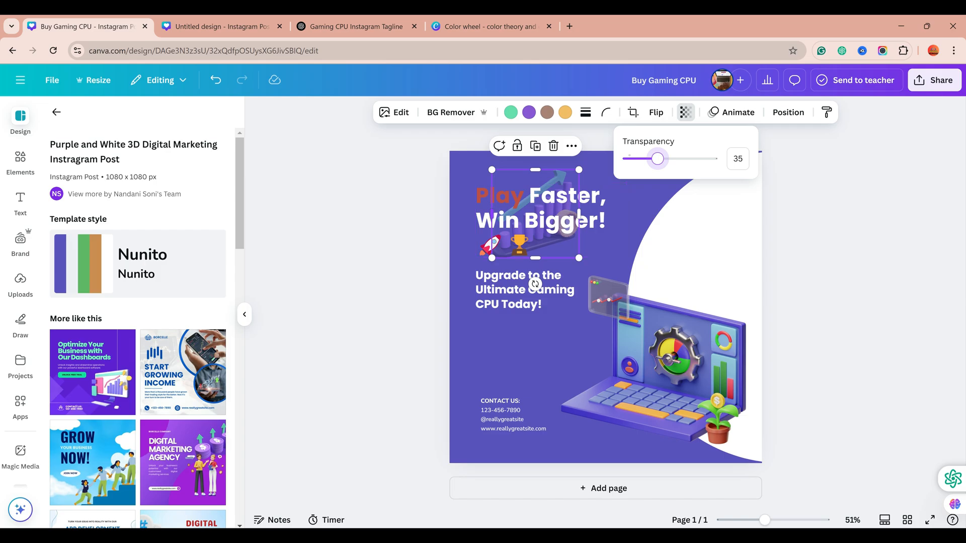
pyautogui.click(686, 112)
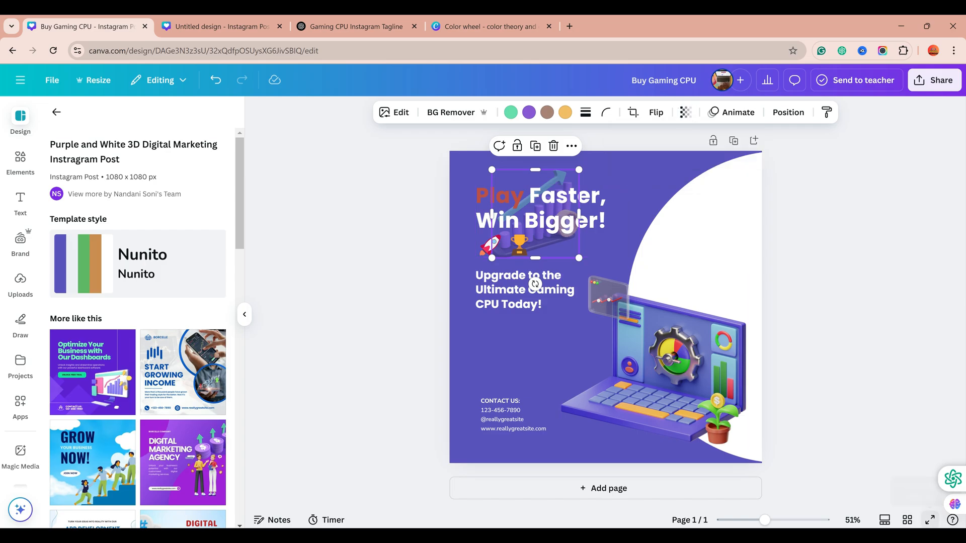
pyautogui.click(929, 519)
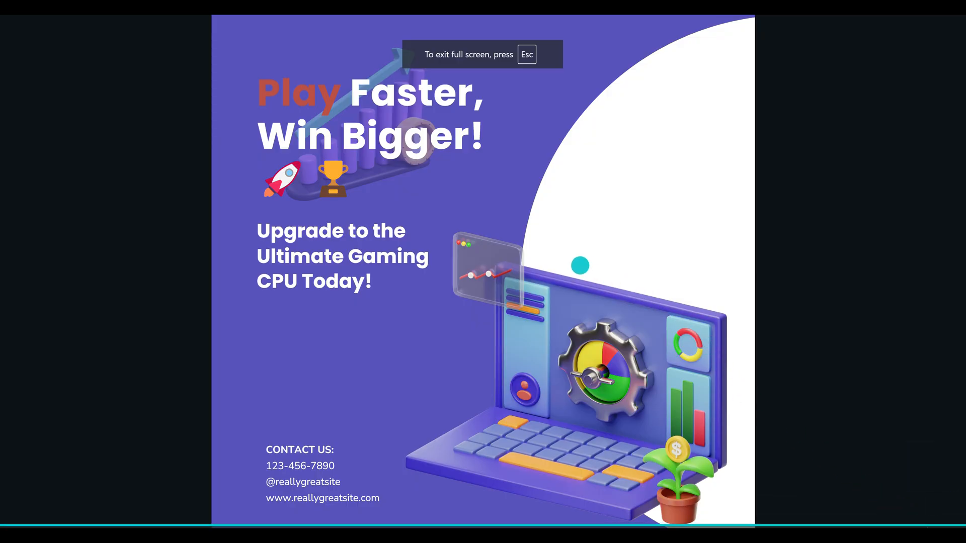
pyautogui.press('Escape')
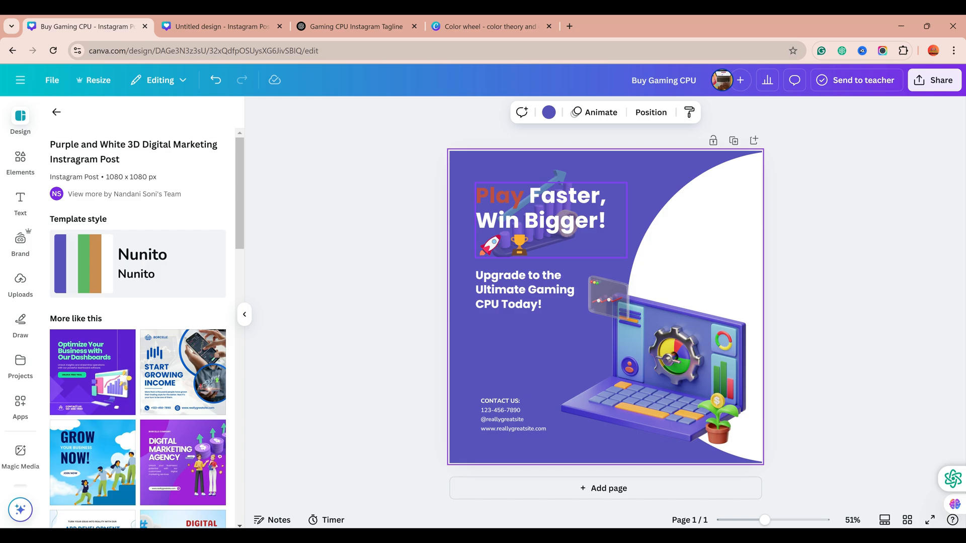
# Undo the bar chart graphic's transparency change and its move onto the headline
pyautogui.hotkey('ctrl', 'z')
pyautogui.hotkey('ctrl', 'z')
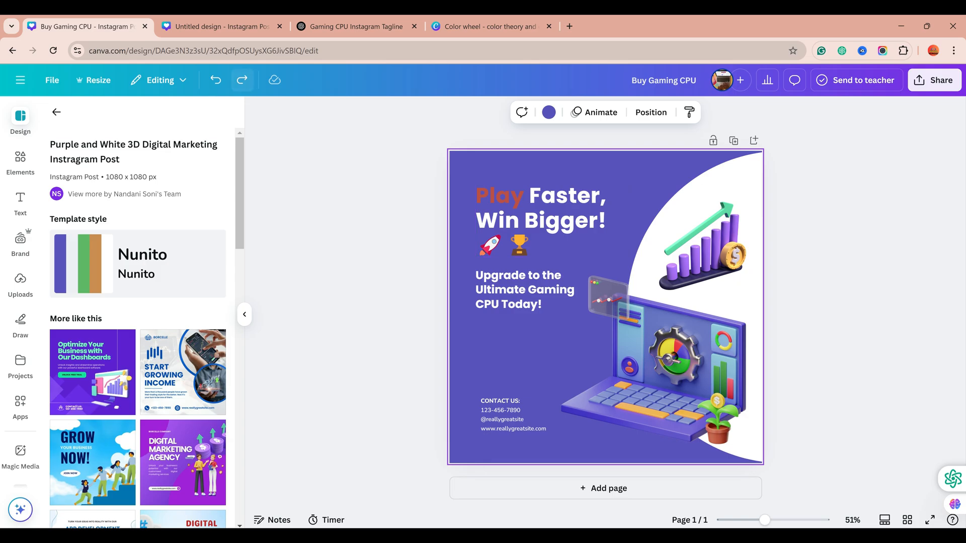
pyautogui.click(242, 80)
pyautogui.click(215, 80)
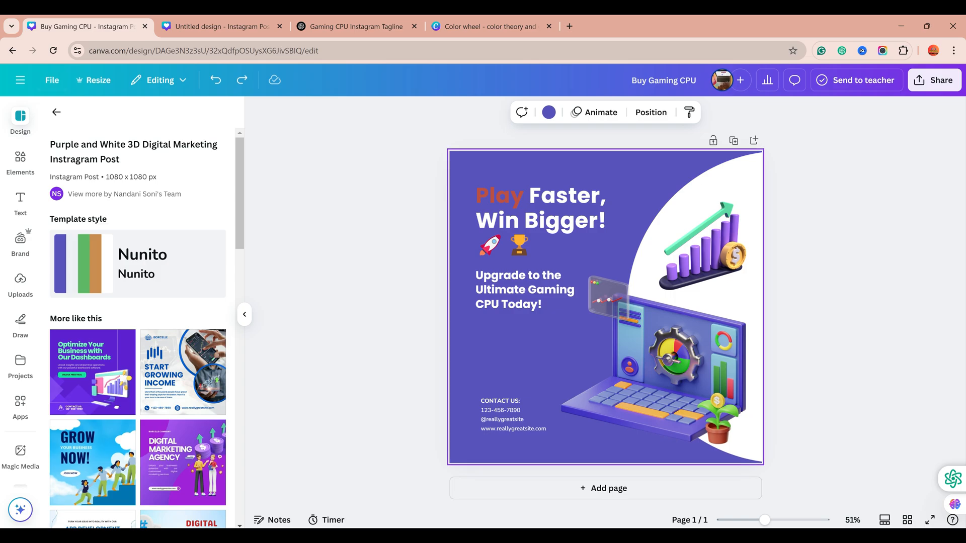
# Apply the Typewriter text animation to the "Play Faster, Win Bigger!" headline
pyautogui.click(551, 221)
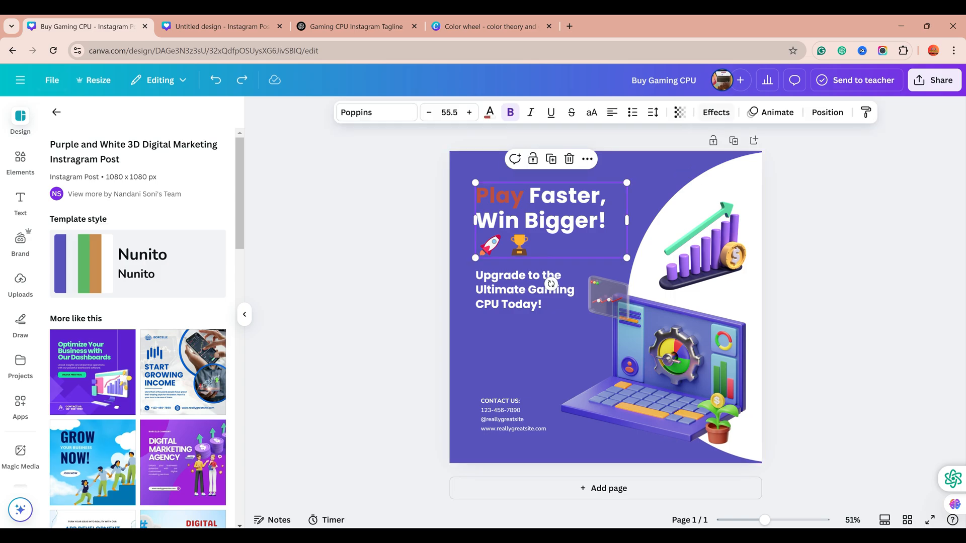
pyautogui.click(770, 113)
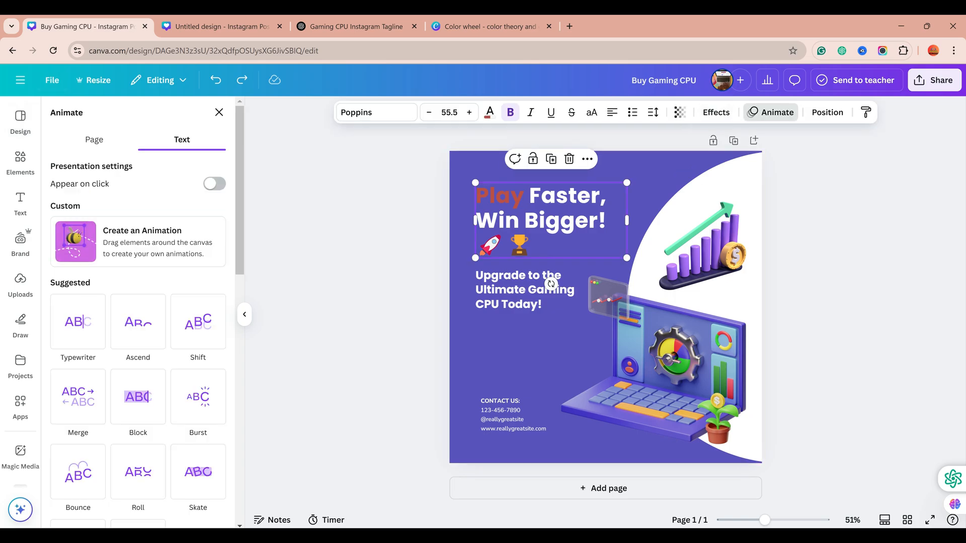
pyautogui.click(78, 322)
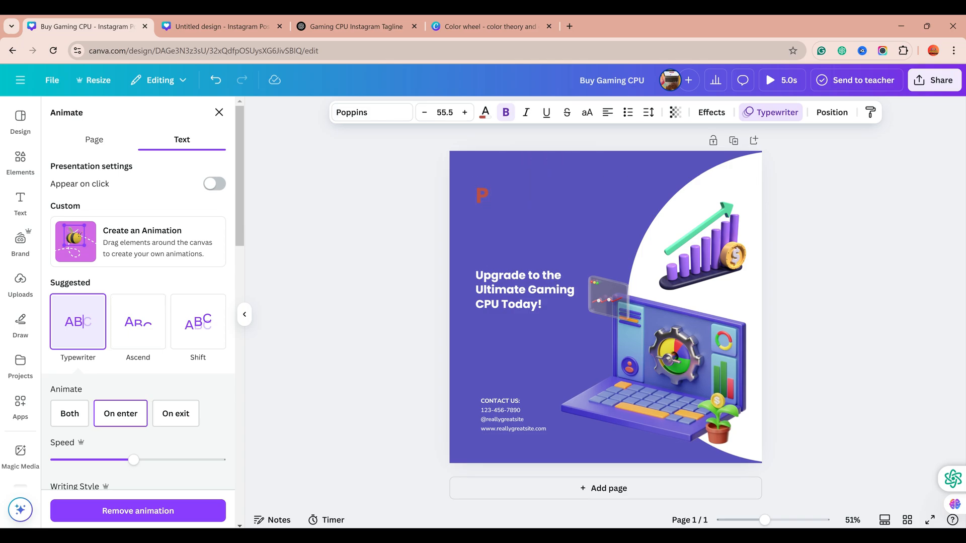
pyautogui.click(219, 112)
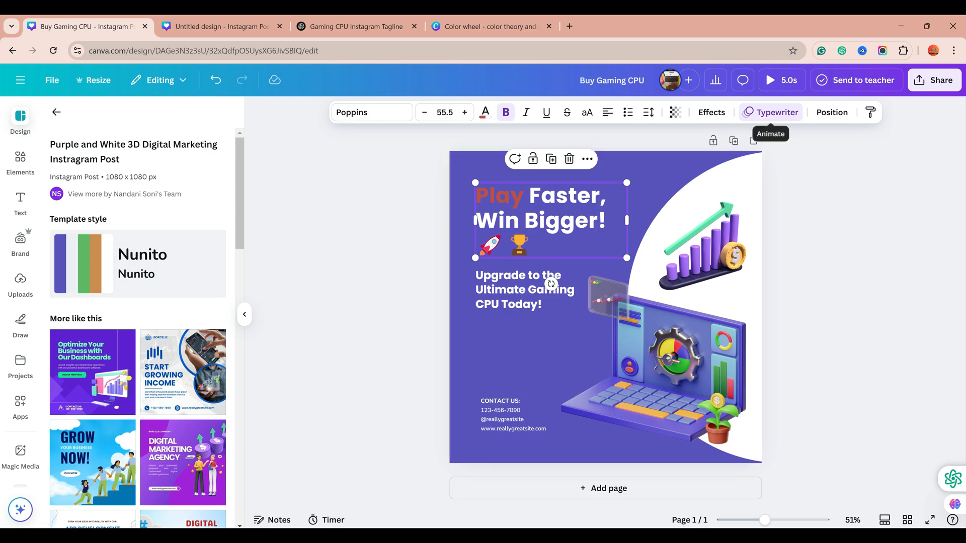
pyautogui.click(611, 267)
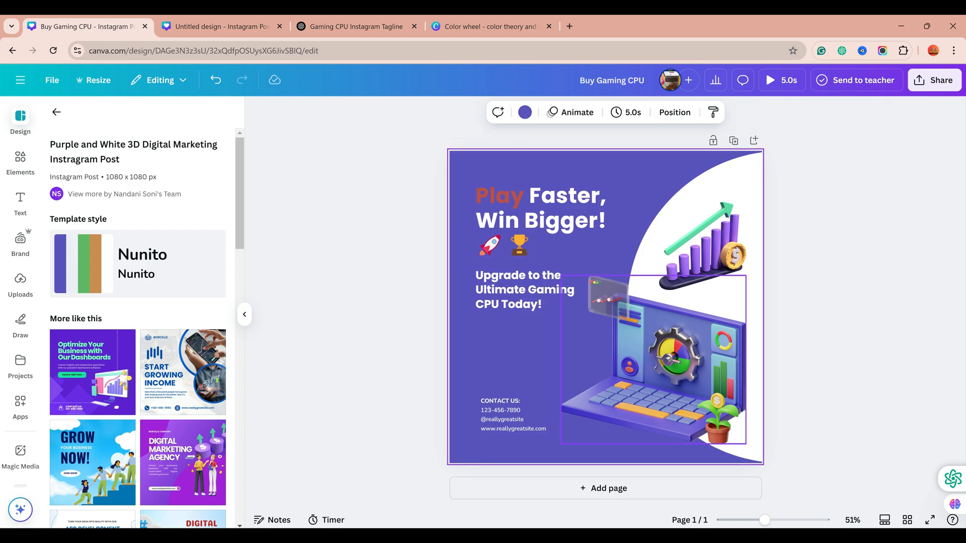
# Try the Both and On exit timings for the headline's Typewriter animation, and return it to On enter
pyautogui.click(534, 221)
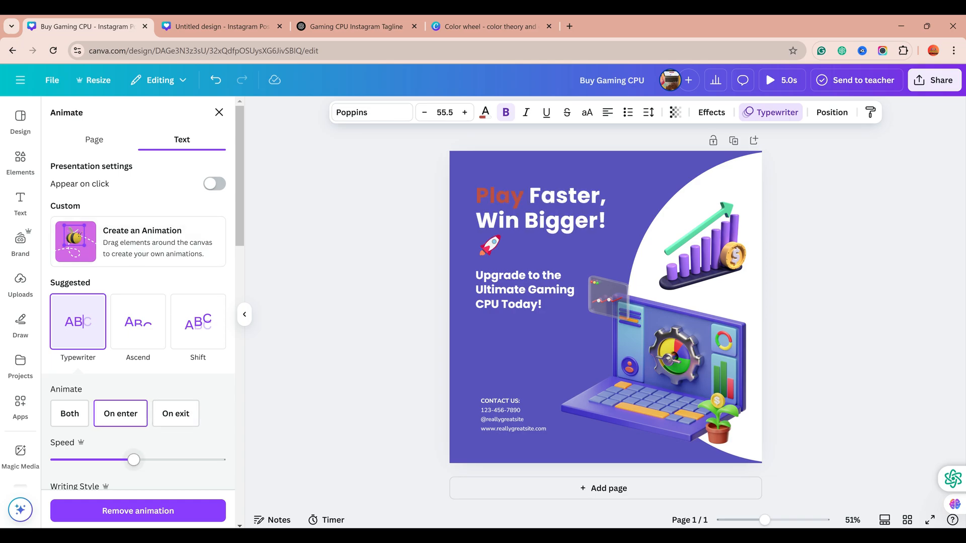
pyautogui.scroll(-3, 139, 302)
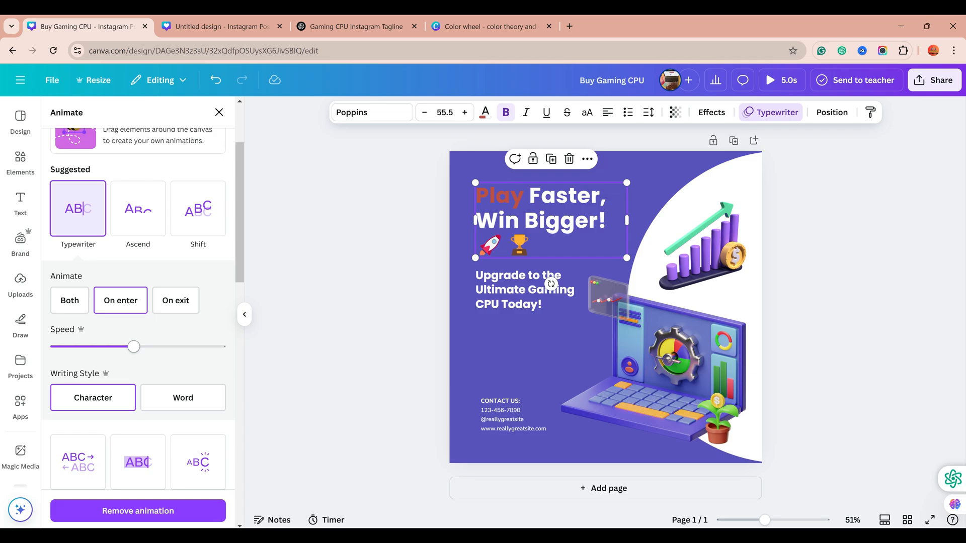
pyautogui.click(69, 300)
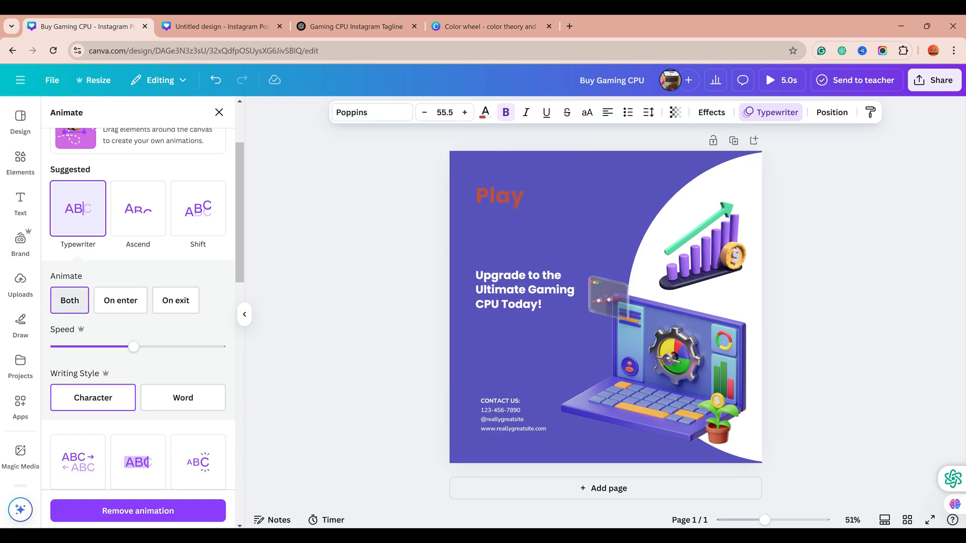
pyautogui.click(175, 301)
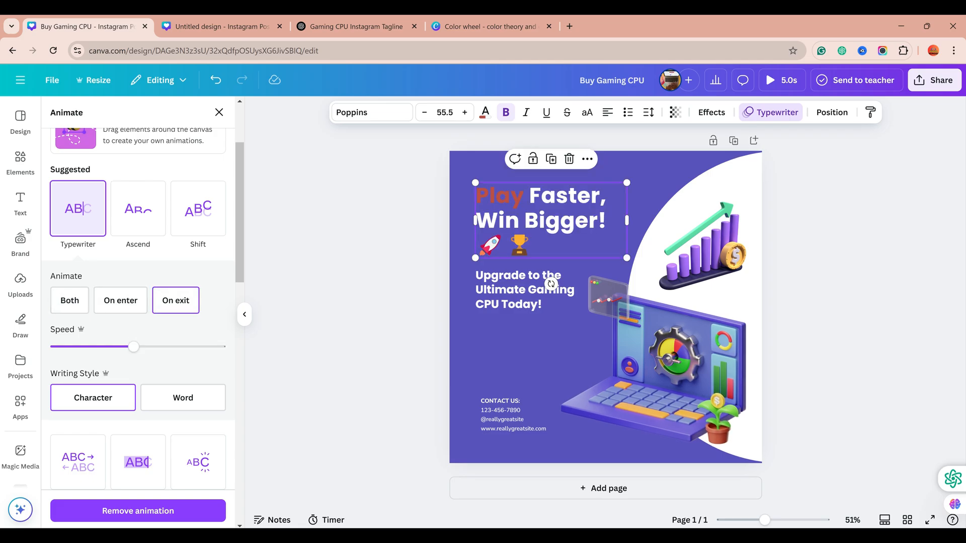
pyautogui.click(120, 301)
# Try the Word writing style for the Typewriter animation, and return it to Character
pyautogui.scroll(-3, 138, 301)
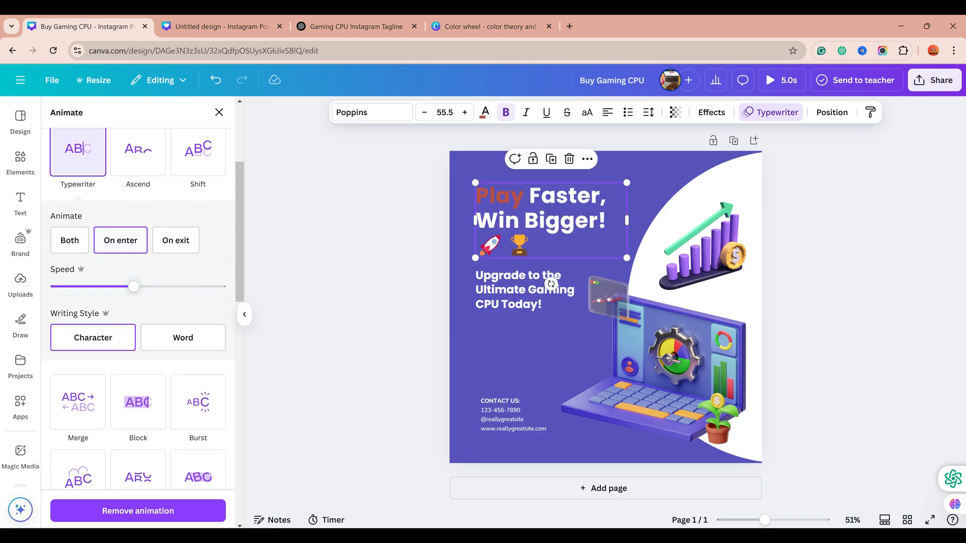
pyautogui.click(183, 284)
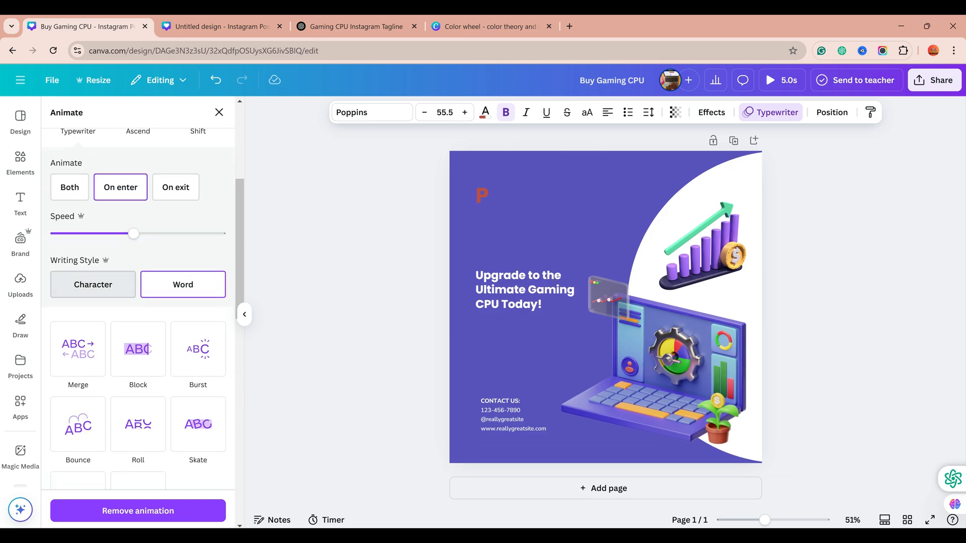
pyautogui.click(93, 284)
# Try the Merge animation on the headline, and apply the Block animation instead
pyautogui.scroll(-3, 93, 284)
pyautogui.click(78, 236)
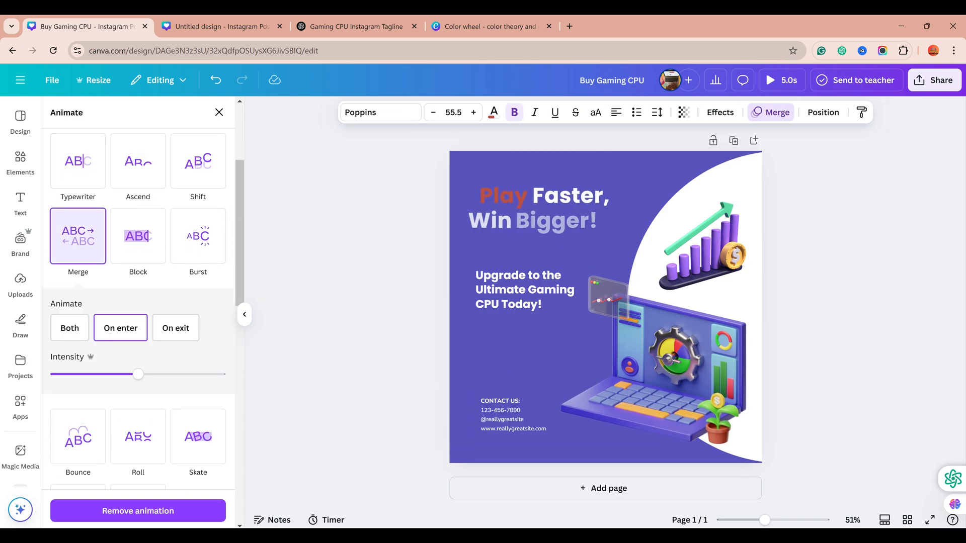
pyautogui.click(138, 235)
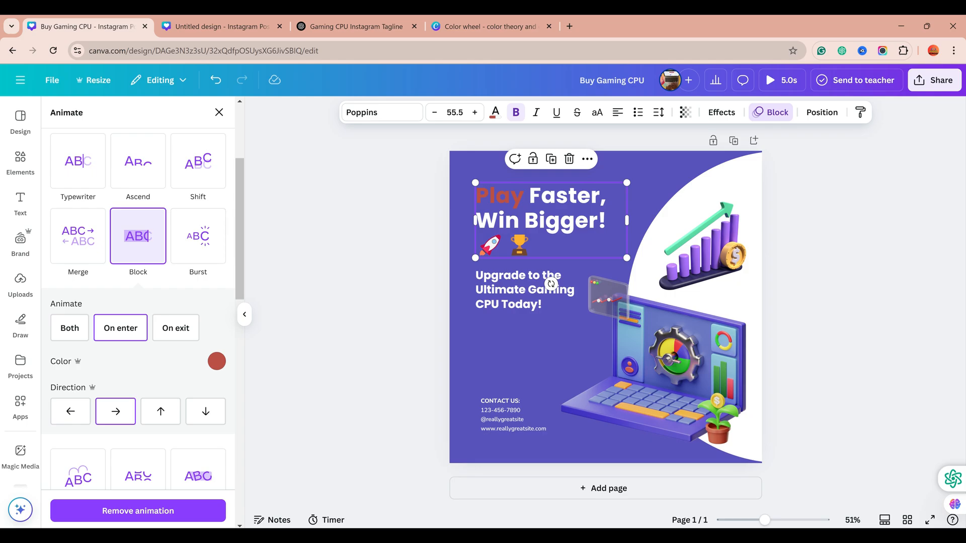
pyautogui.scroll(3, 138, 302)
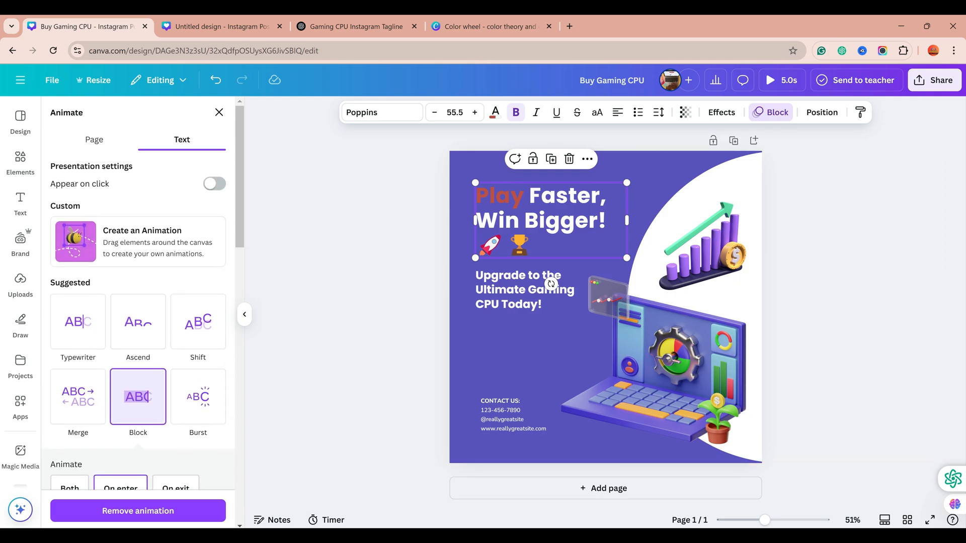
# Try aligning the headline to the top of the page, and undo the alignment
pyautogui.click(822, 113)
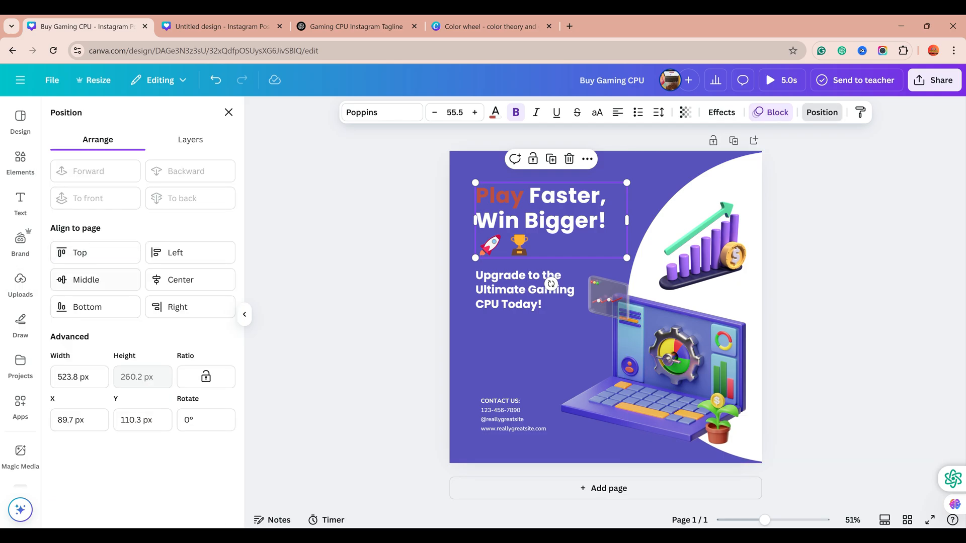
pyautogui.click(80, 253)
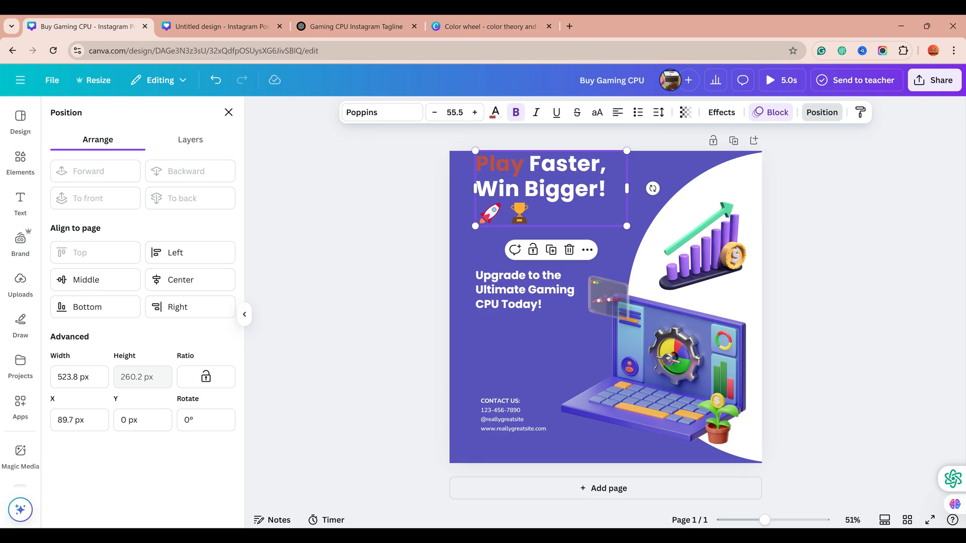
pyautogui.press('Delete')
pyautogui.hotkey('ctrl', 'z')
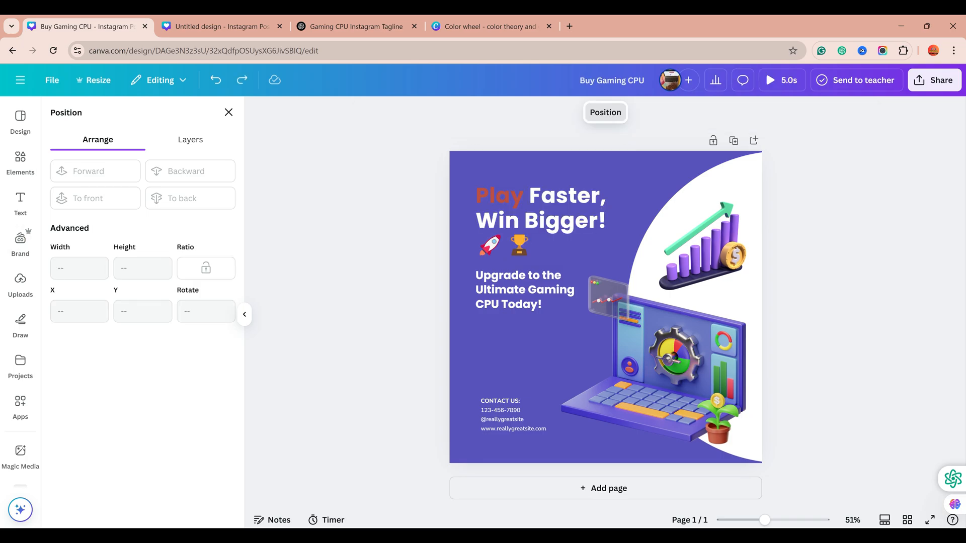
pyautogui.press('Escape')
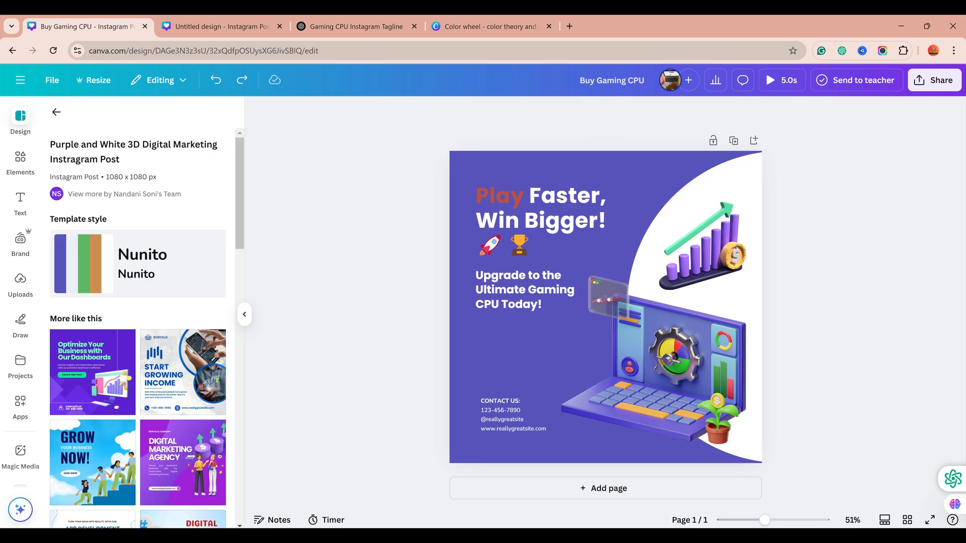
# Try aligning all the page elements together to the middle, center, left and top, and undo the alignments
pyautogui.hotkey('ctrl', 'a')
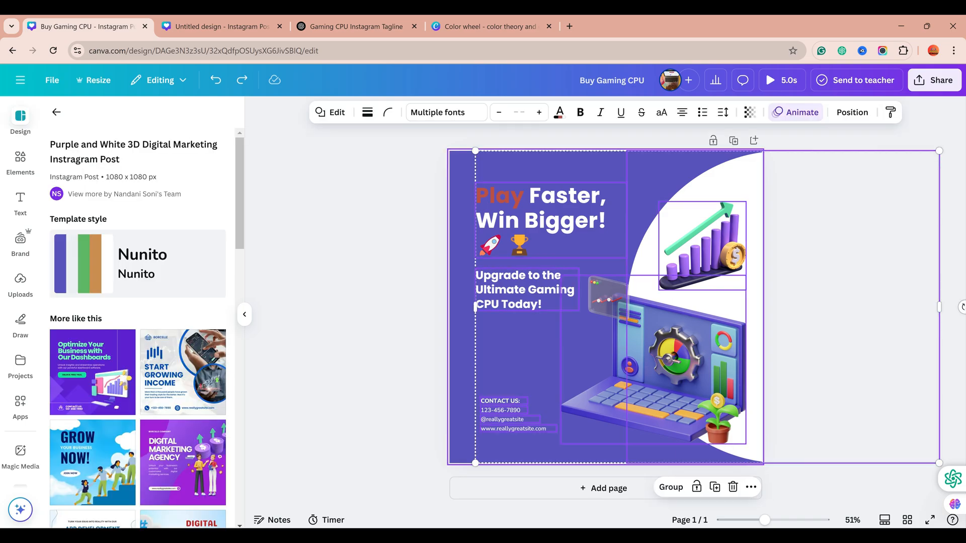
pyautogui.click(853, 113)
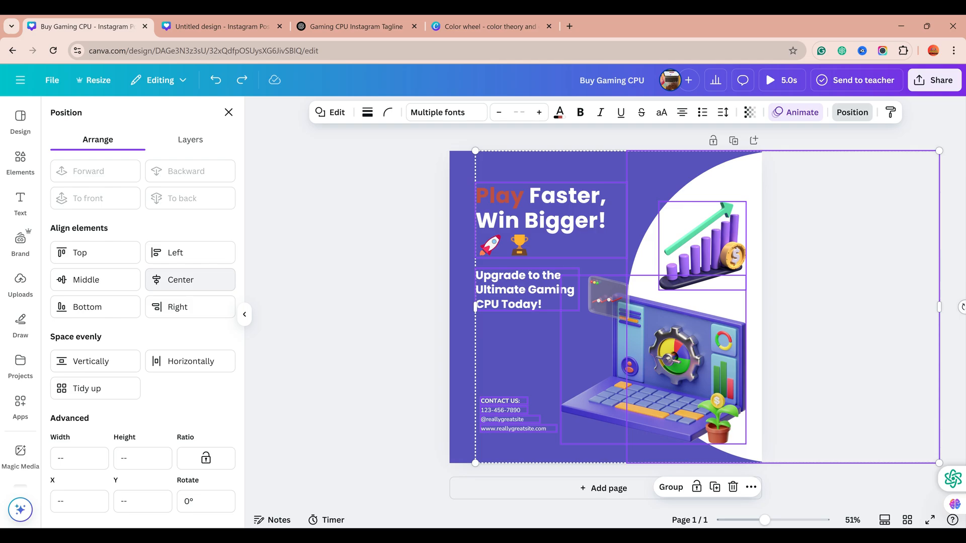
pyautogui.click(86, 280)
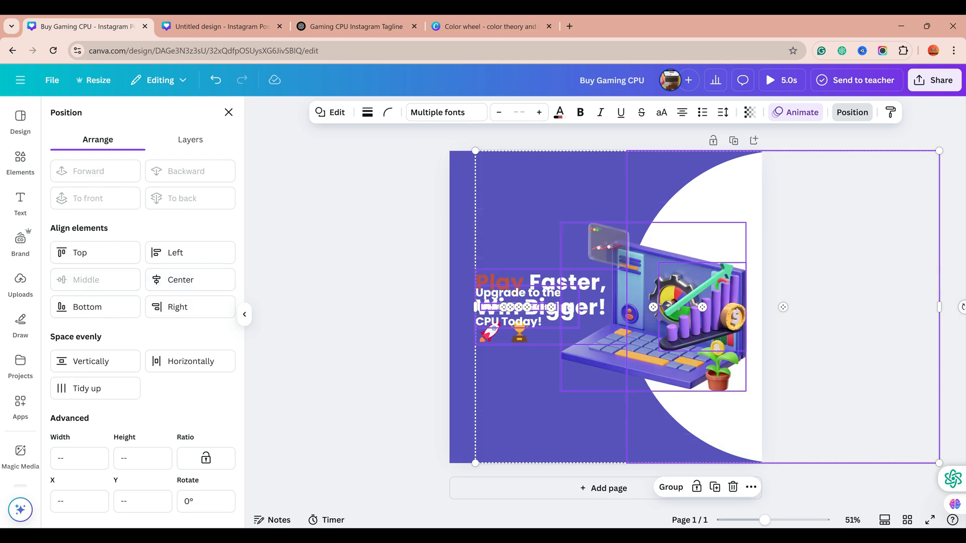
pyautogui.click(180, 280)
pyautogui.click(176, 252)
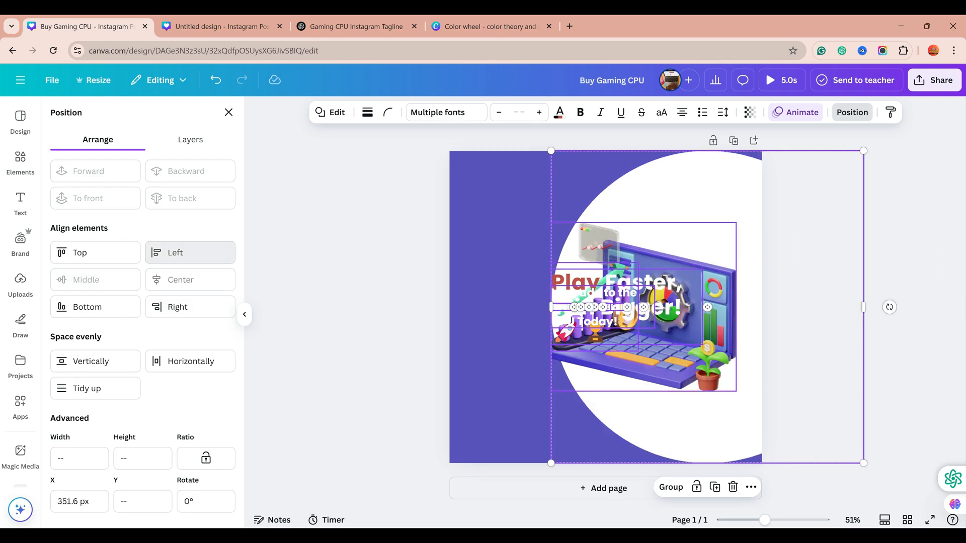
pyautogui.click(80, 253)
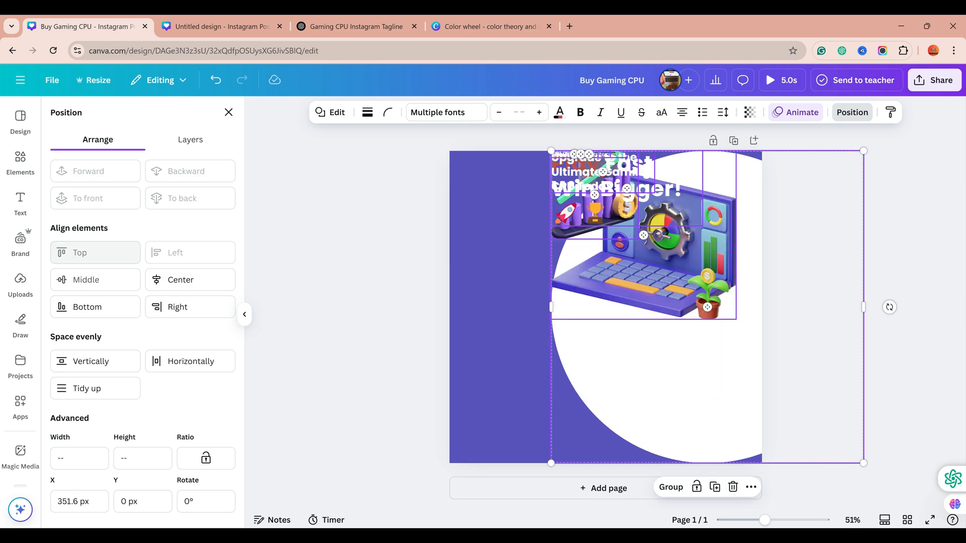
pyautogui.hotkey('ctrl', 'z')
pyautogui.hotkey('ctrl', 'z')
pyautogui.hotkey('ctrl', 'z')
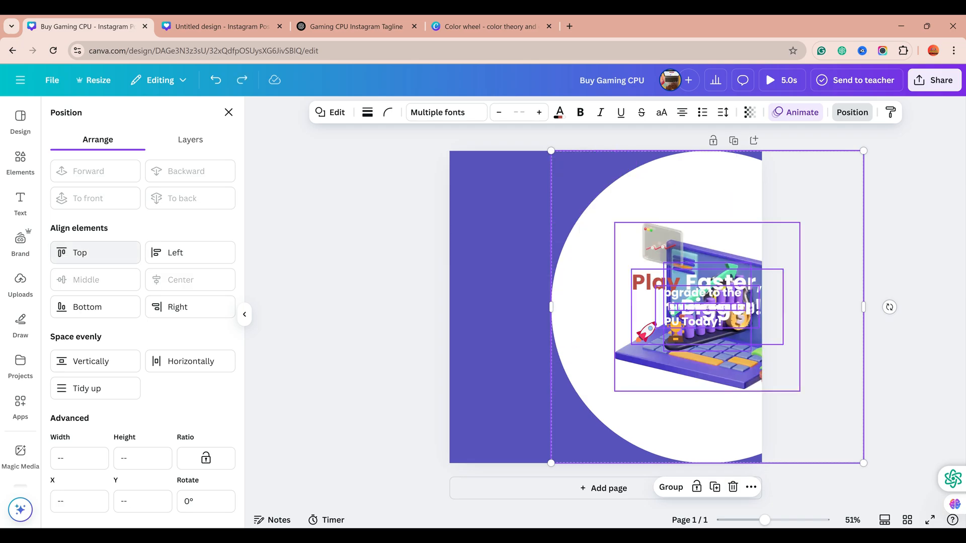
pyautogui.hotkey('ctrl', 'z')
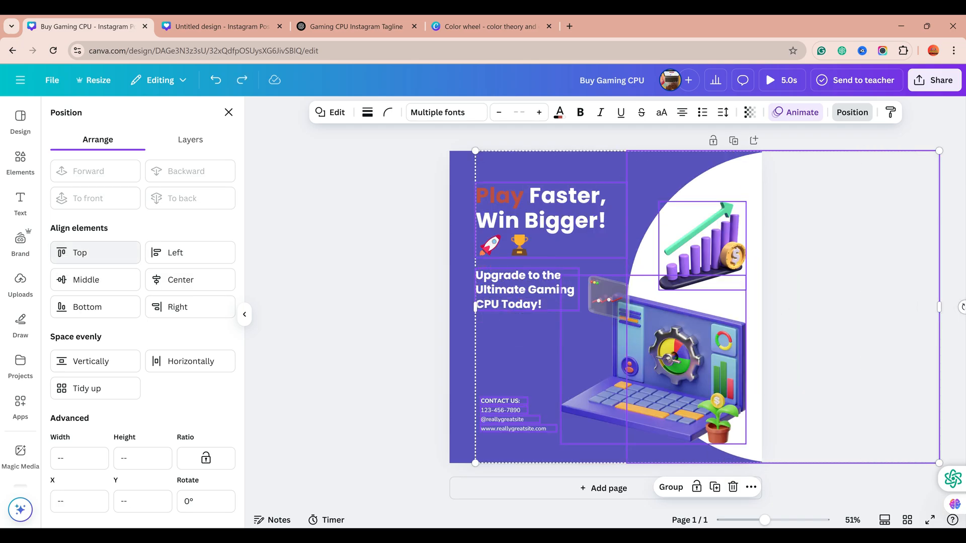
pyautogui.click(20, 121)
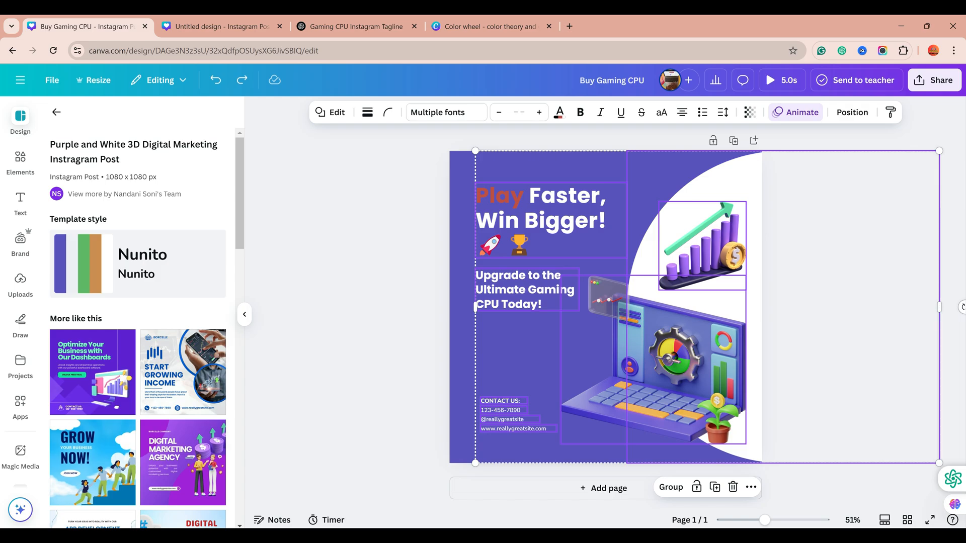
pyautogui.press('Escape')
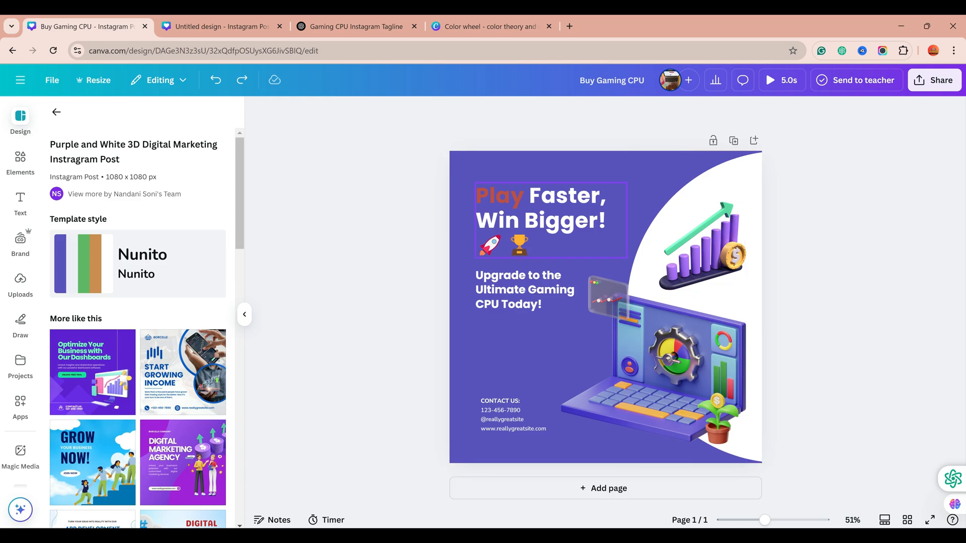
# Delete the growth chart illustration with the green arrow and coin from the post
pyautogui.click(20, 161)
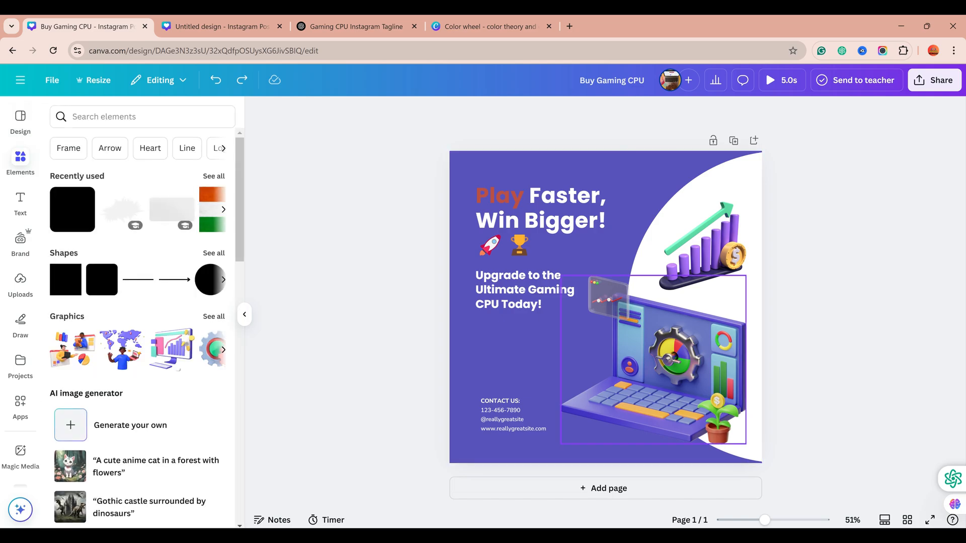
pyautogui.click(712, 231)
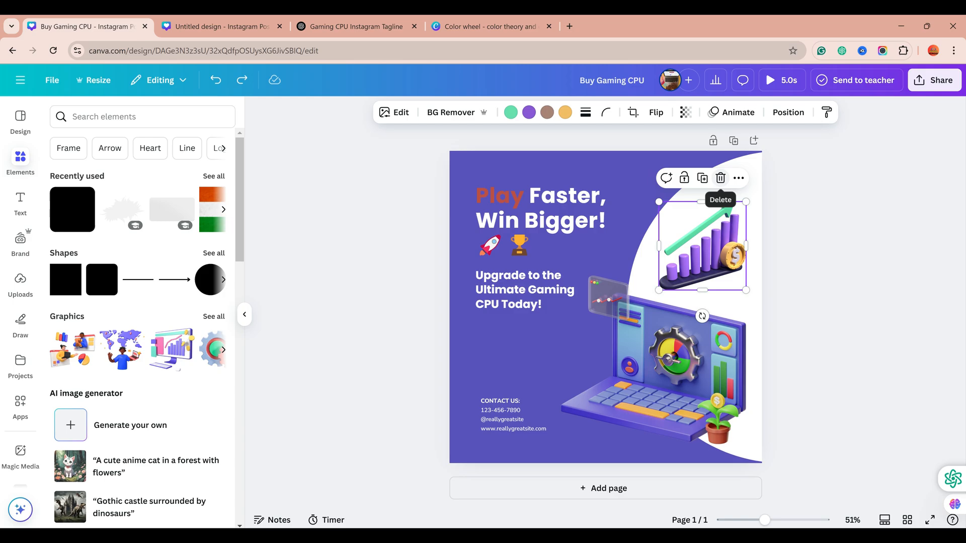
pyautogui.click(720, 178)
# Search the elements for "gaming", and try the photo of hands holding a controller before removing it from the page
pyautogui.click(126, 116)
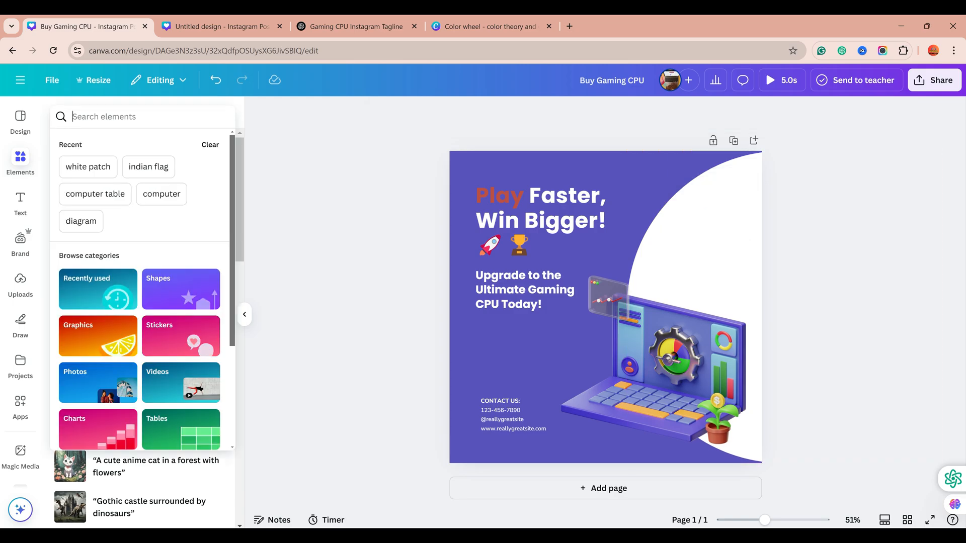
pyautogui.write('gam')
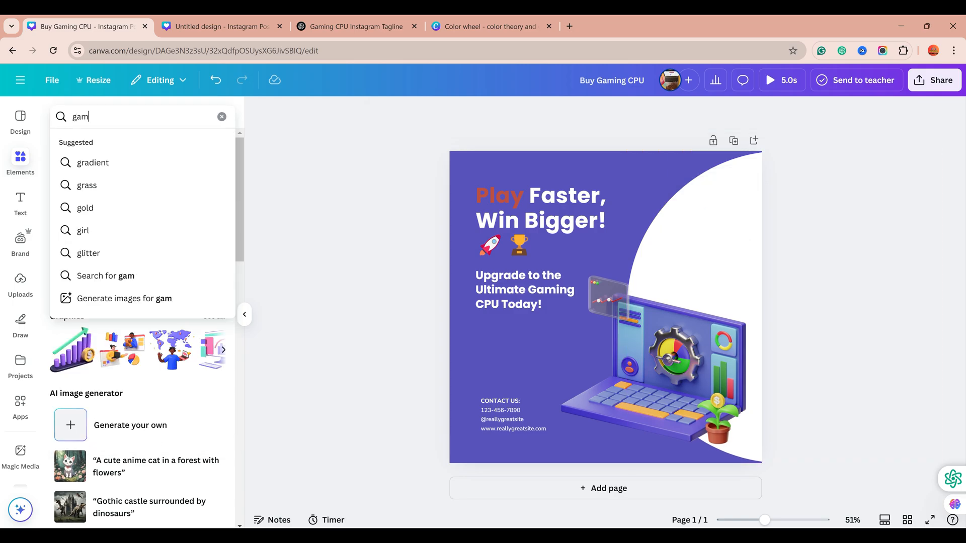
pyautogui.write('ing')
pyautogui.press('Return')
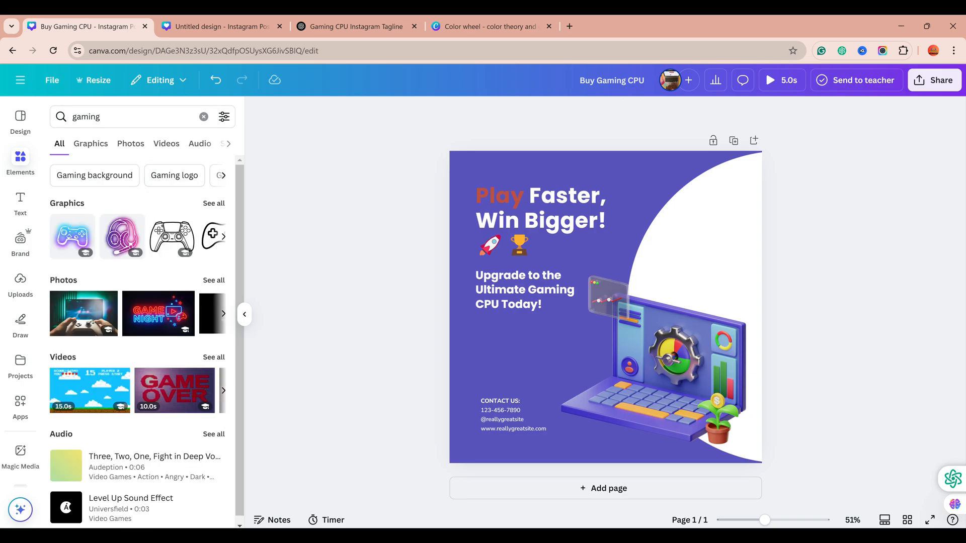
pyautogui.click(83, 312)
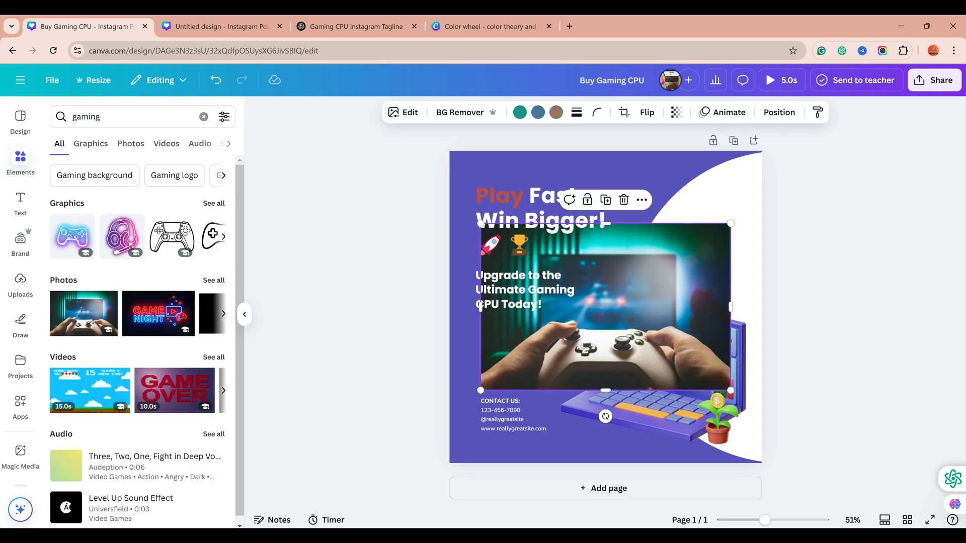
pyautogui.press('Delete')
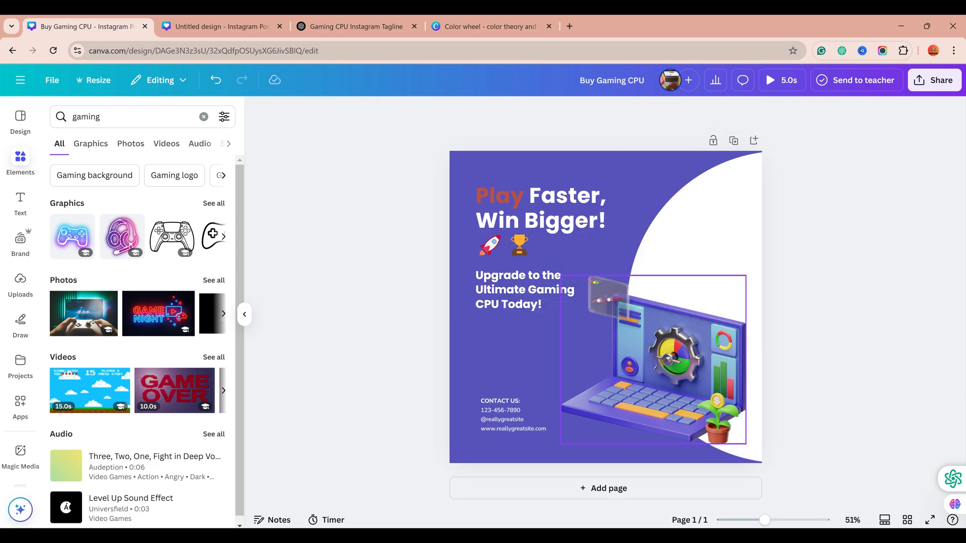
# Replace the laptop illustration with the graphic of a gamer wearing a red headset, placed in the page's lower-right area
pyautogui.click(654, 348)
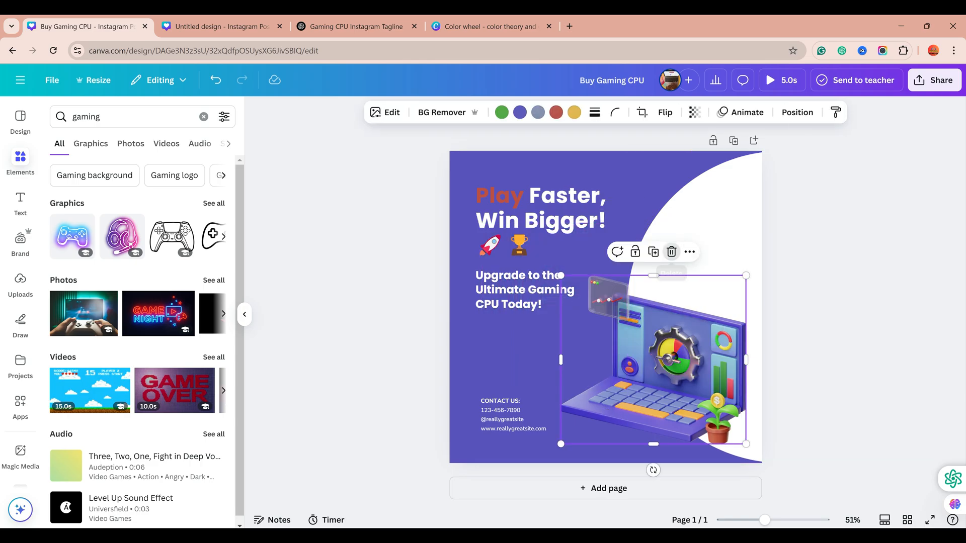
pyautogui.click(671, 251)
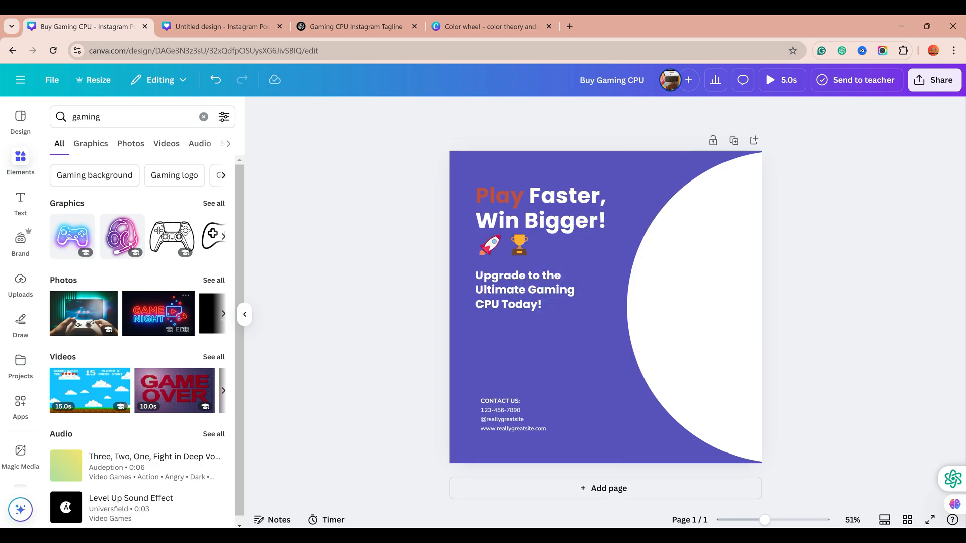
pyautogui.click(214, 203)
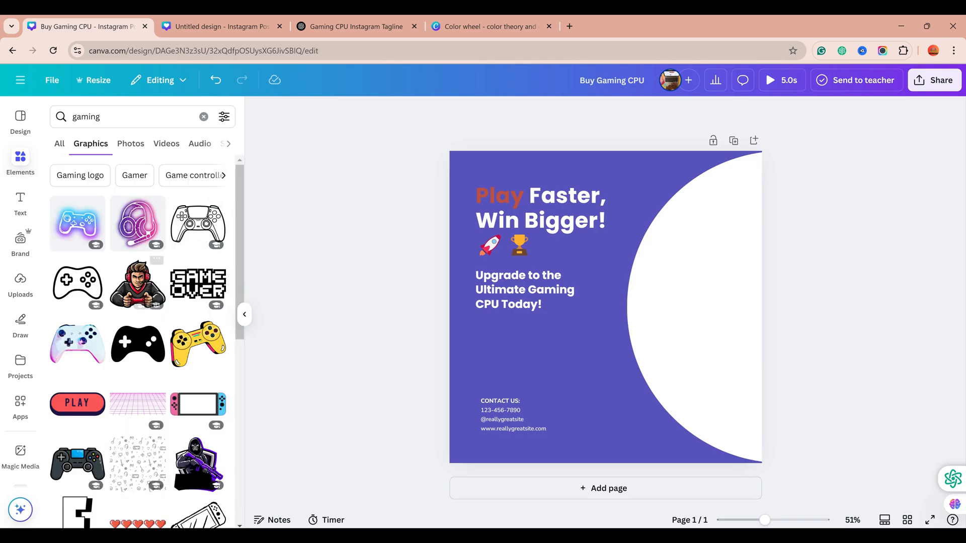
pyautogui.click(137, 284)
pyautogui.moveTo(605, 327); pyautogui.dragTo(643, 381)
pyautogui.click(831, 322)
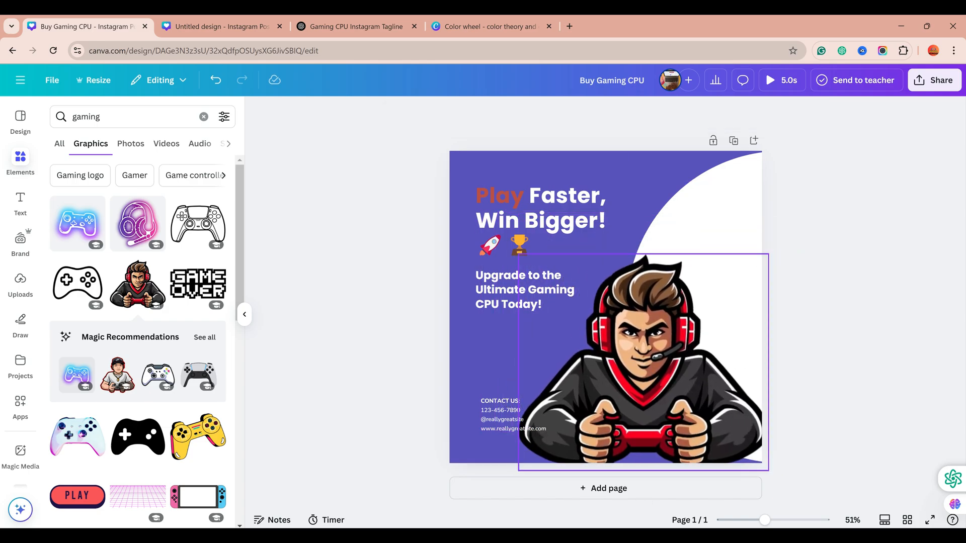
# Move the white circle down and to the left so that it sits behind the gamer graphic
pyautogui.click(724, 229)
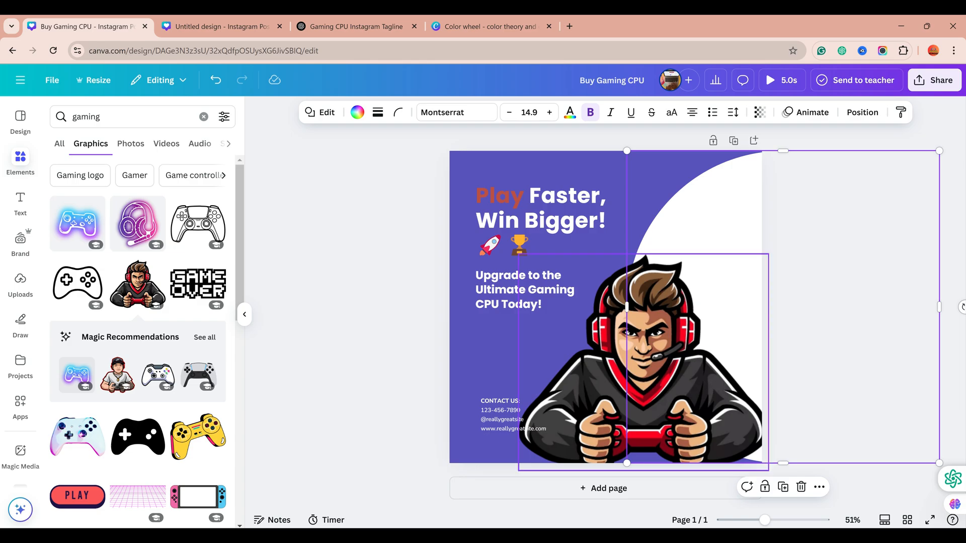
pyautogui.moveTo(725, 229); pyautogui.dragTo(638, 319)
pyautogui.click(896, 311)
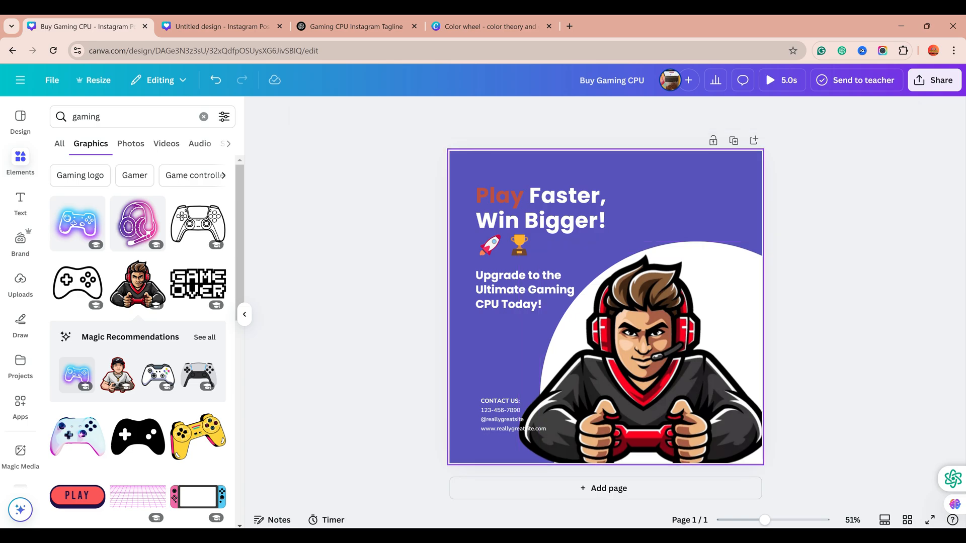
pyautogui.click(729, 302)
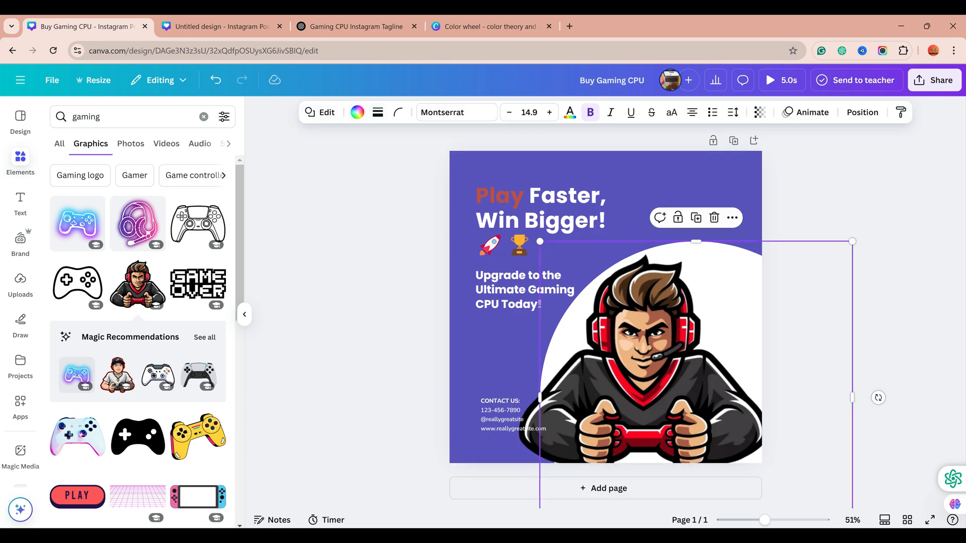
# Fill the large circle behind the gamer illustration with a purple-to-orange linear gradient
pyautogui.click(357, 112)
pyautogui.scroll(-3, 123, 352)
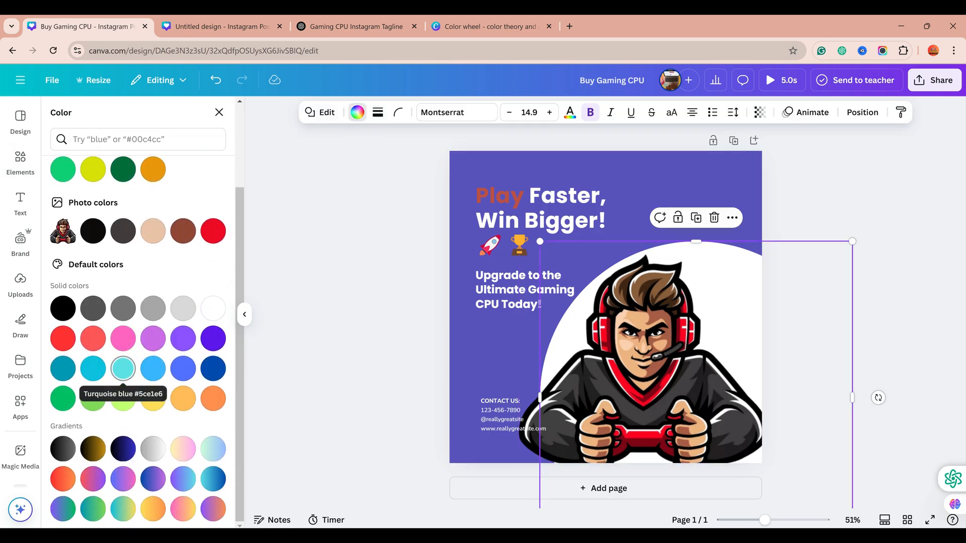
pyautogui.click(93, 449)
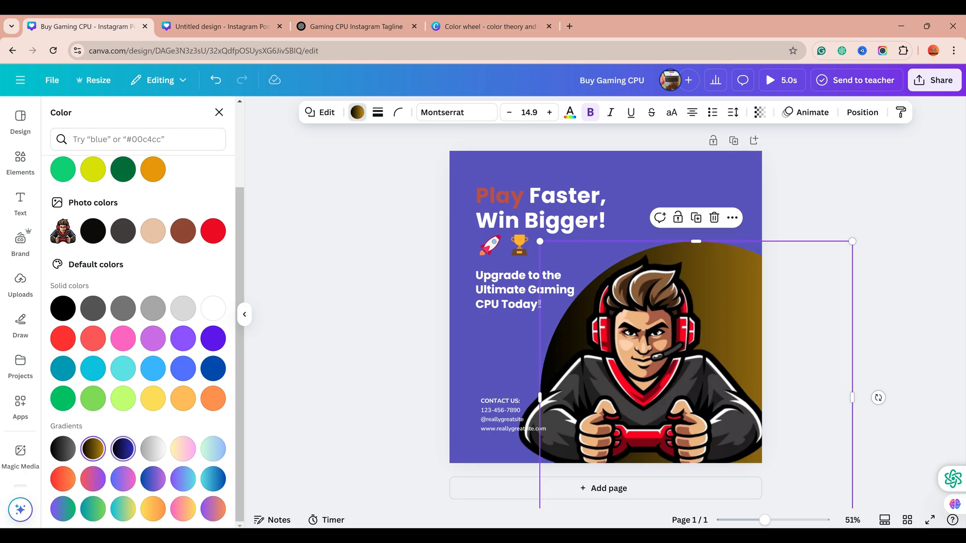
pyautogui.click(123, 448)
pyautogui.click(153, 449)
pyautogui.click(153, 479)
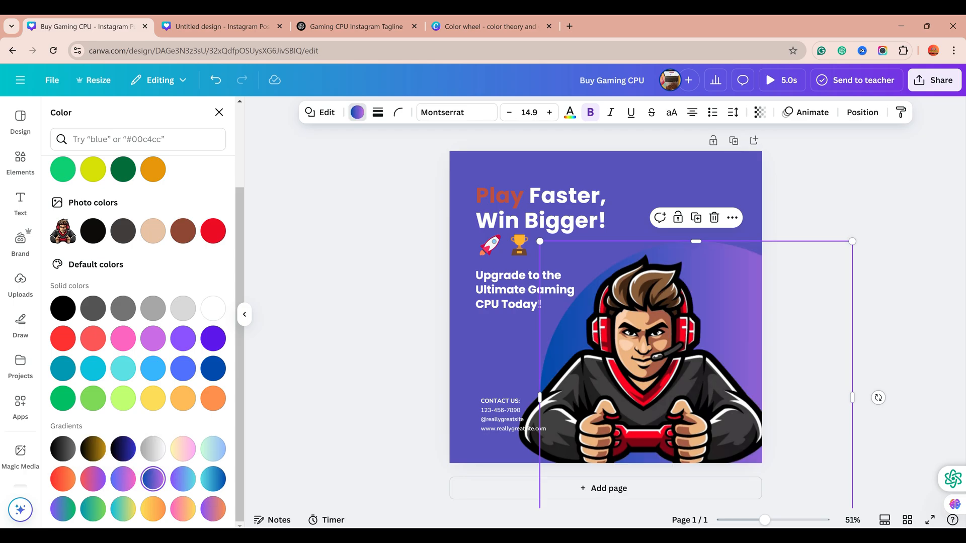
pyautogui.click(183, 510)
pyautogui.click(214, 510)
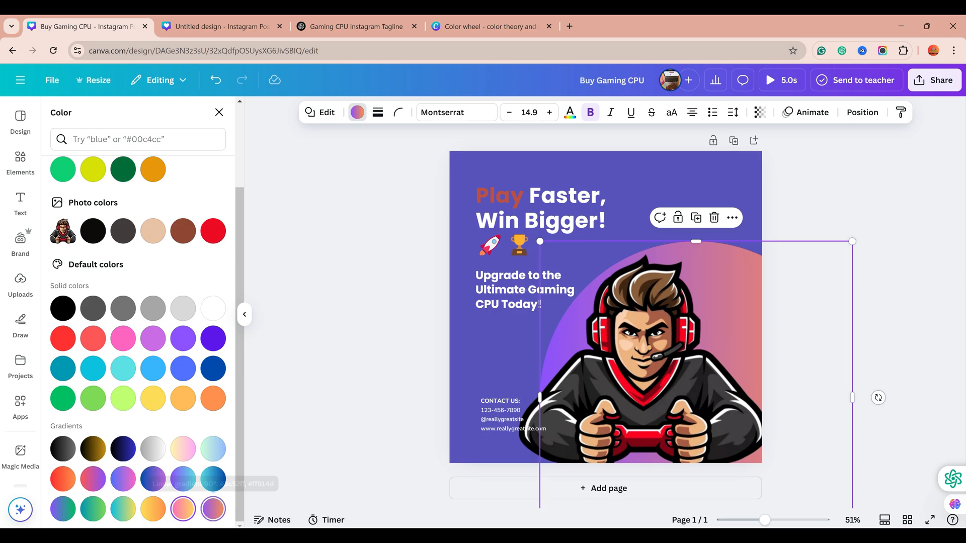
pyautogui.click(219, 112)
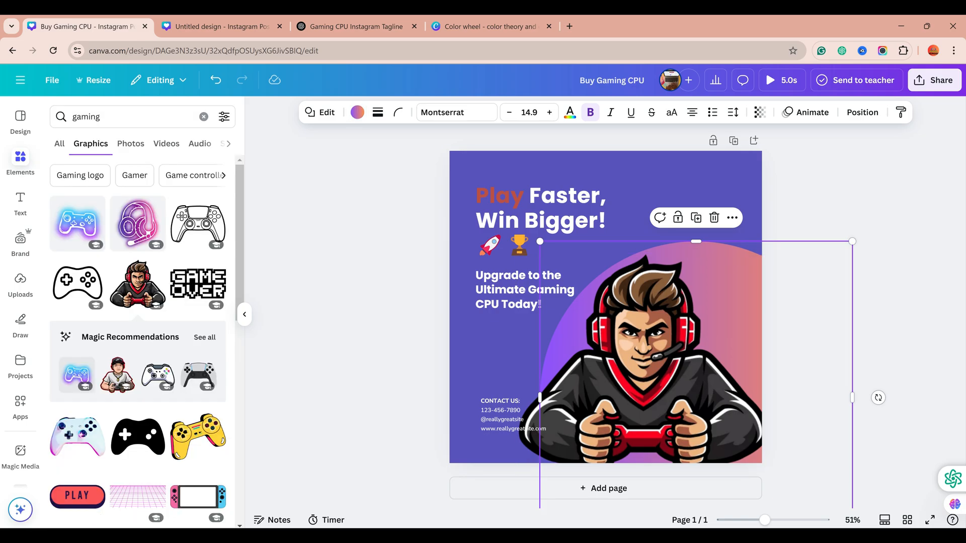
pyautogui.click(360, 362)
# Search the graphics library for "cpu" instead of "gaming"
pyautogui.scroll(-1, 201, 425)
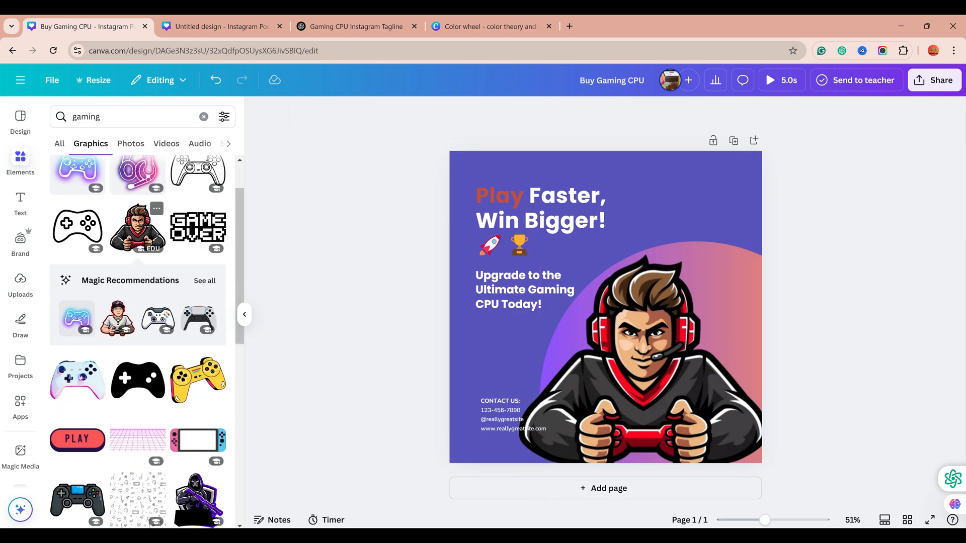
pyautogui.doubleClick(103, 116)
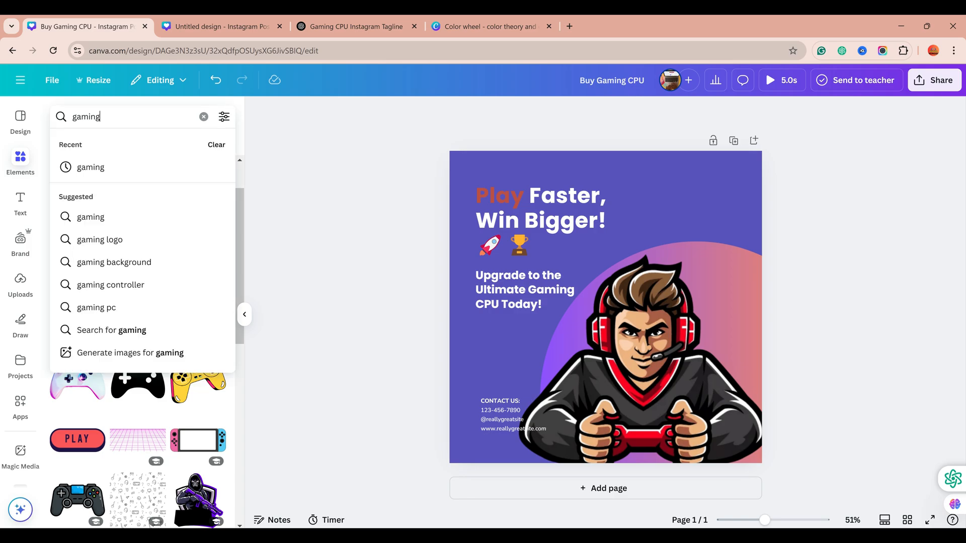
pyautogui.write('cpu')
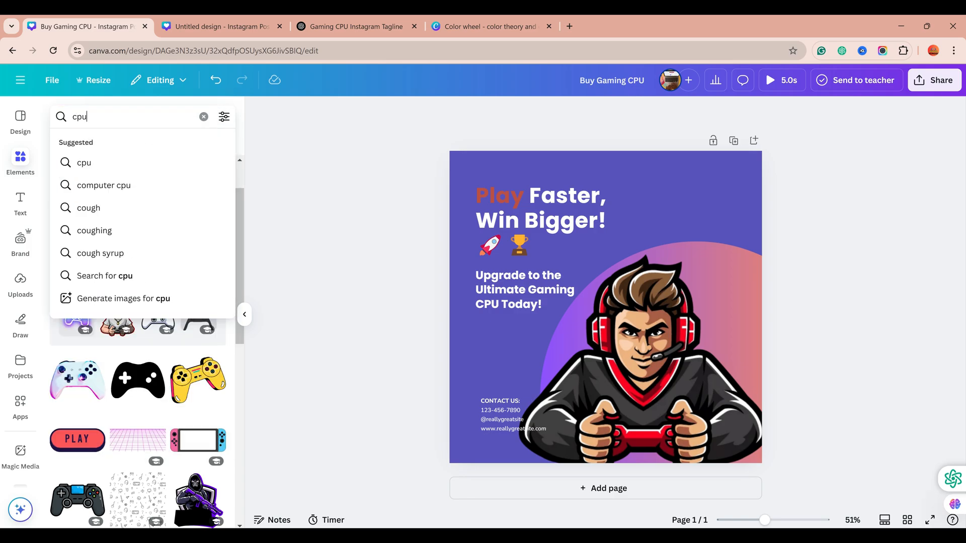
pyautogui.press('Return')
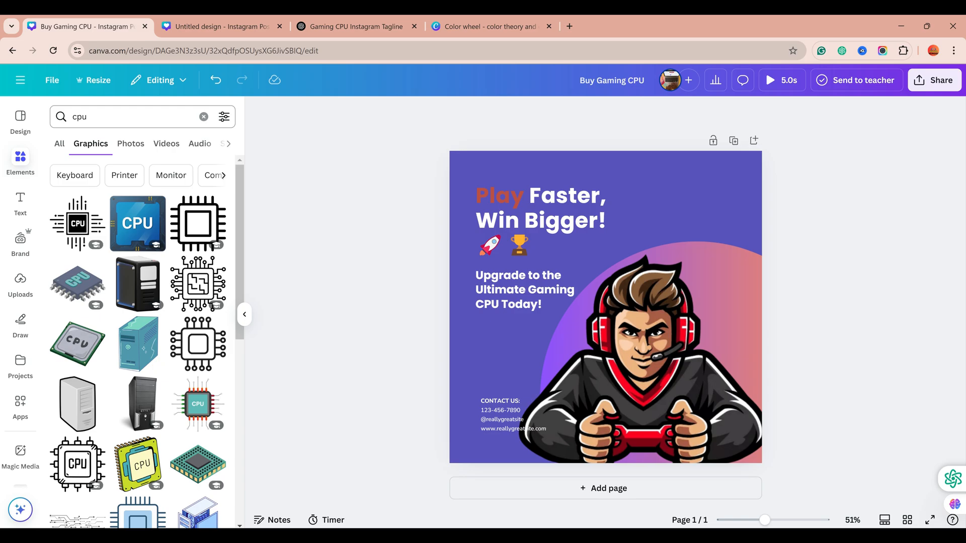
# Delete the gamer illustration and the large gradient circle from the Instagram post
pyautogui.click(644, 363)
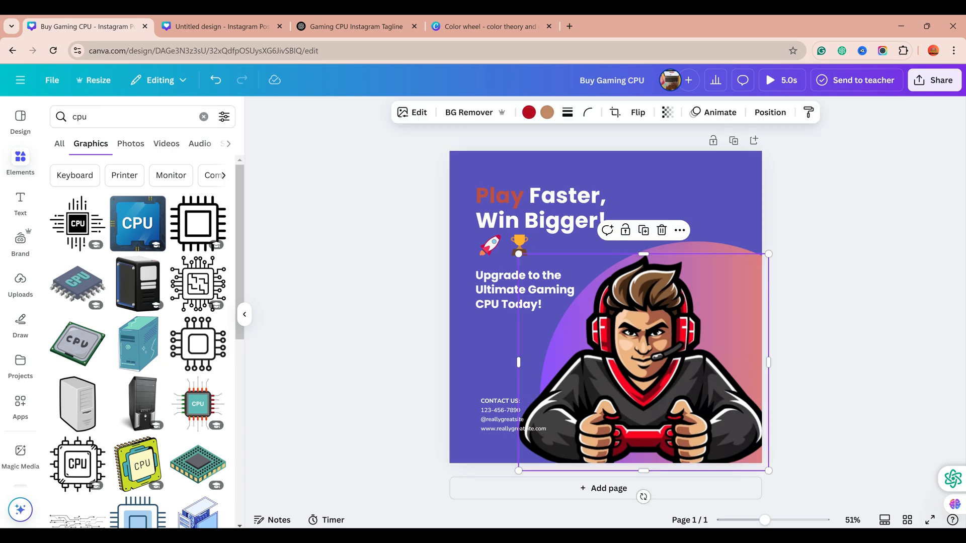
pyautogui.click(661, 230)
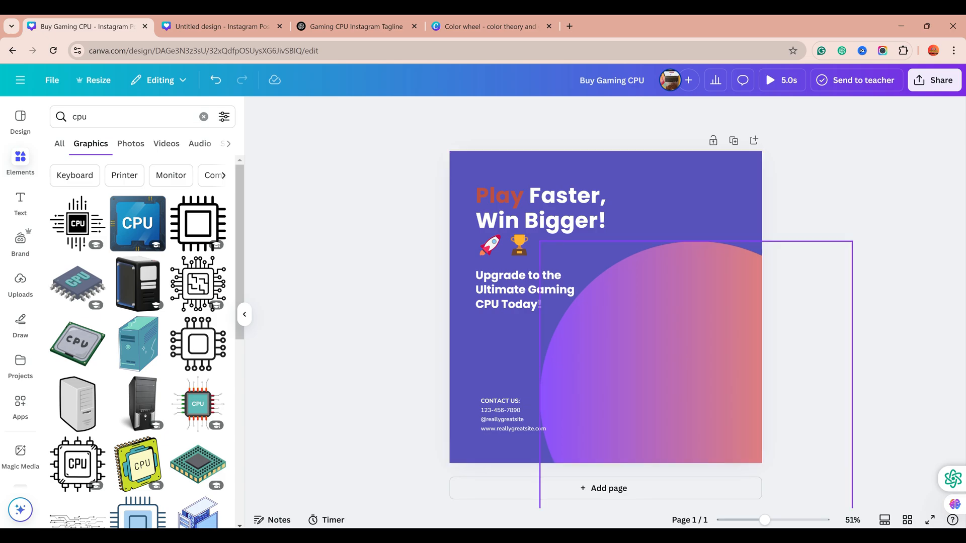
pyautogui.click(660, 347)
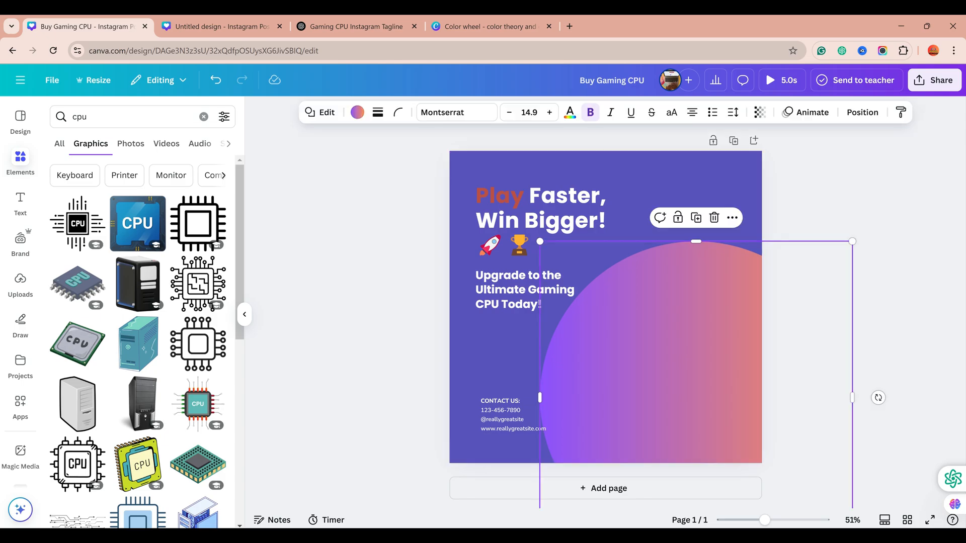
pyautogui.click(714, 217)
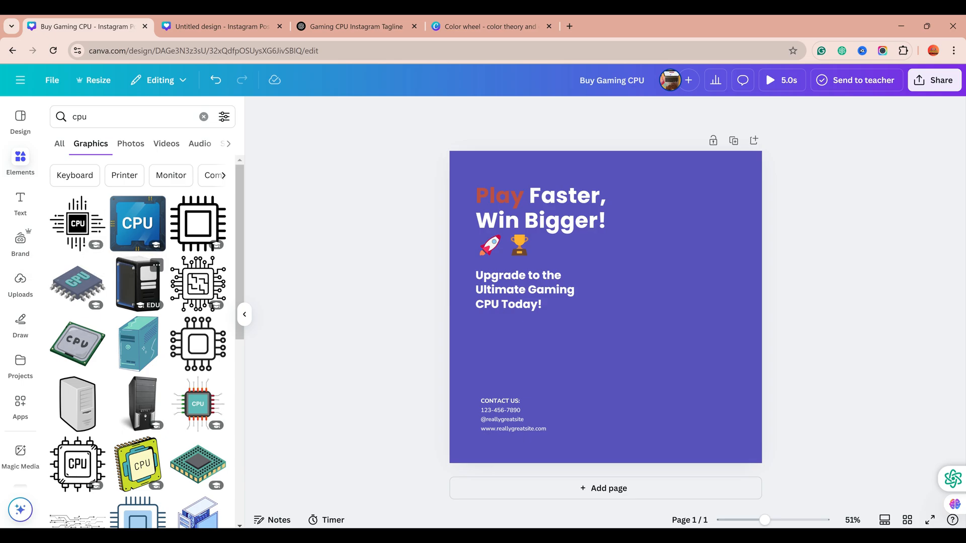
# Insert the black computer tower graphic with blue-lit glass and place it large in the post's lower-right area
pyautogui.click(138, 282)
pyautogui.moveTo(605, 307); pyautogui.dragTo(676, 358)
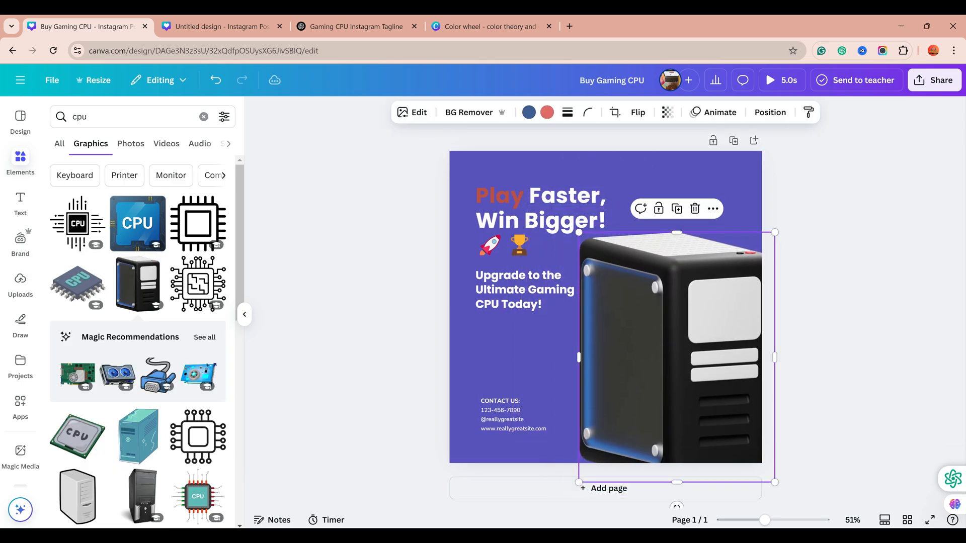
pyautogui.press('Escape')
# Try the black PC case graphic with magenta fans, and delete it together with the black computer tower
pyautogui.scroll(-7, 141, 342)
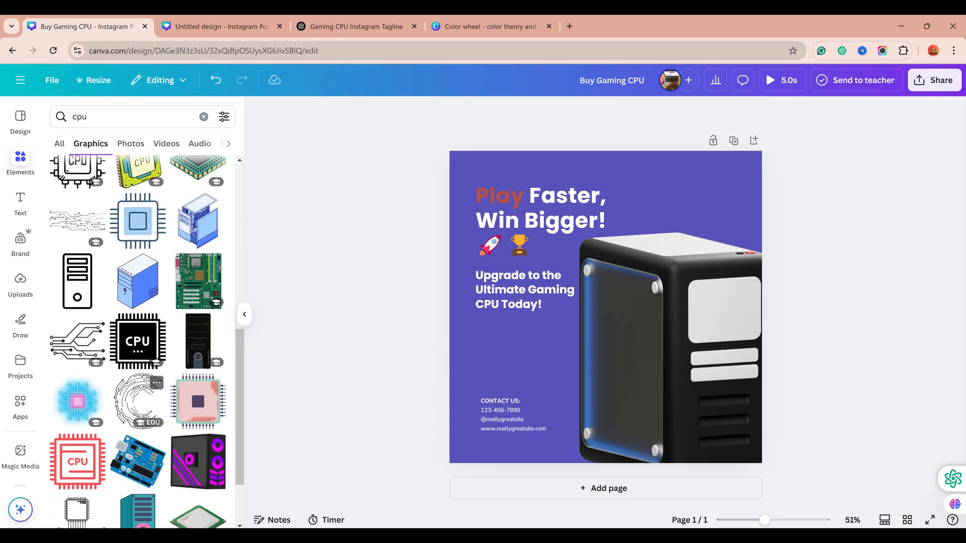
pyautogui.click(197, 461)
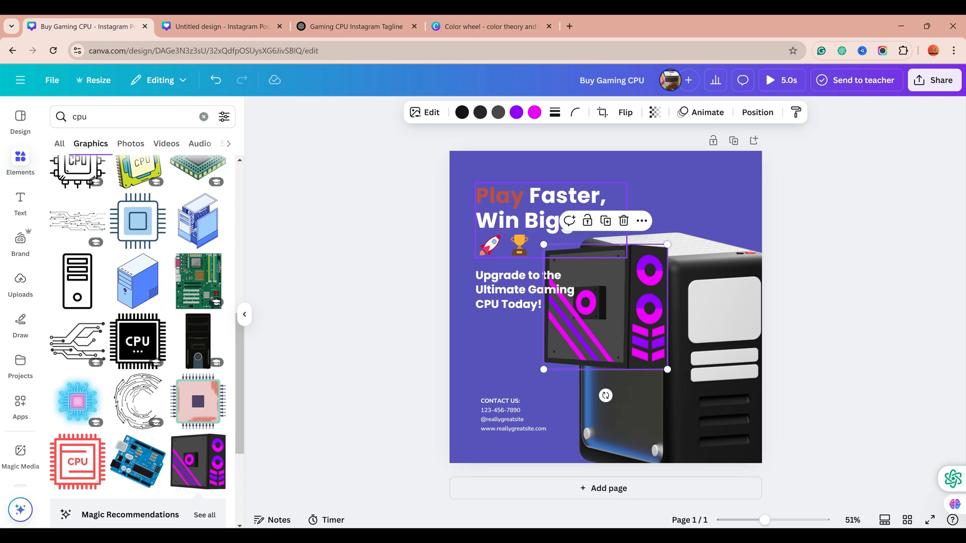
pyautogui.click(623, 220)
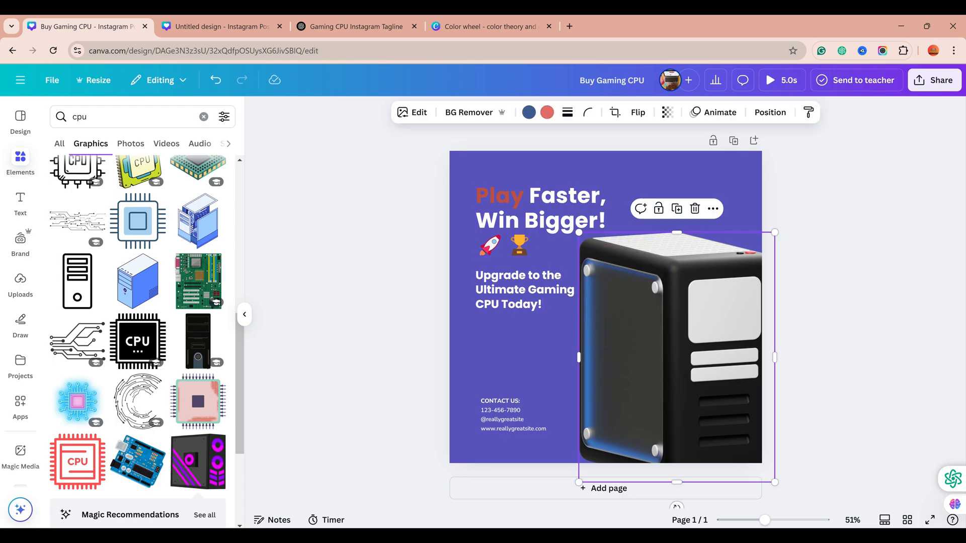
pyautogui.press('Delete')
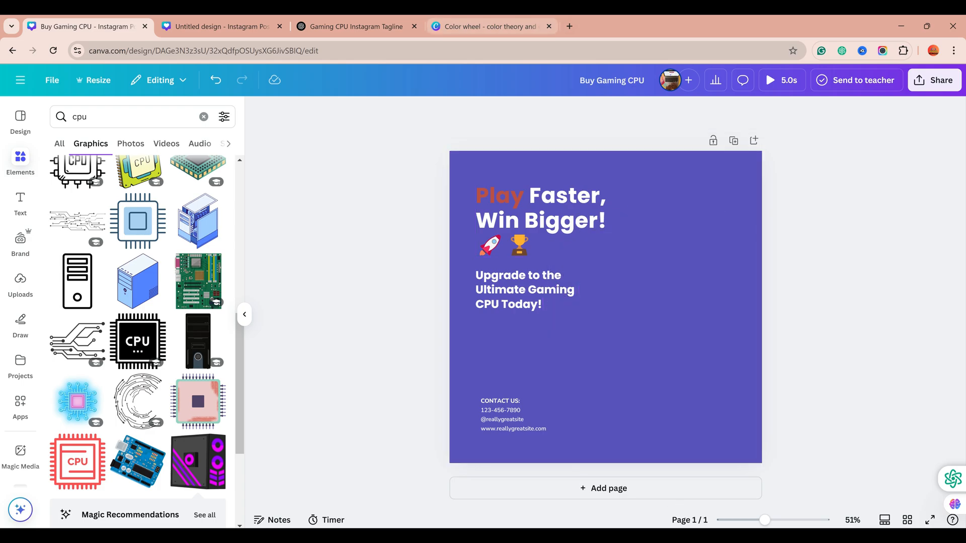
# Open Freepik in a new browser tab and sign in with the suggested Google account
pyautogui.hotkey('ctrl', 't')
pyautogui.write('free')
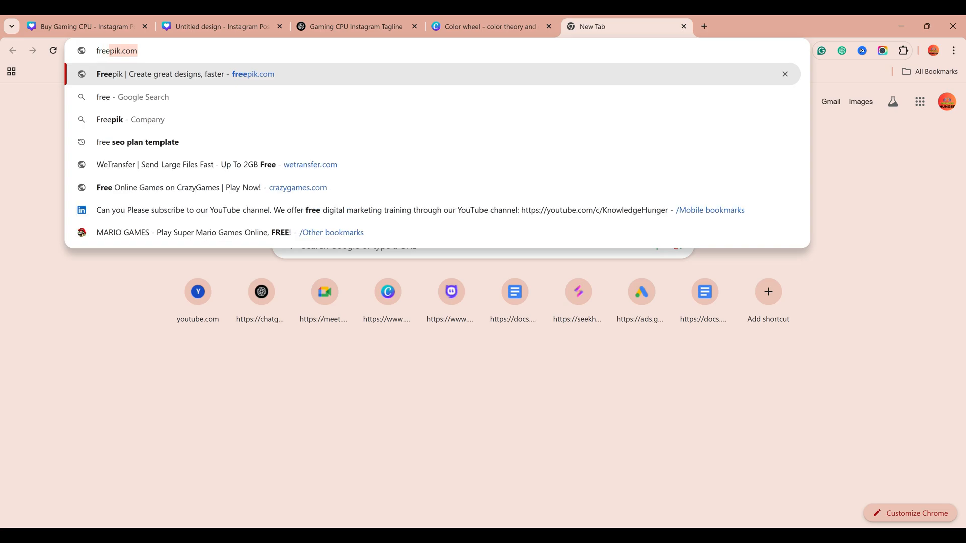
pyautogui.press('Return')
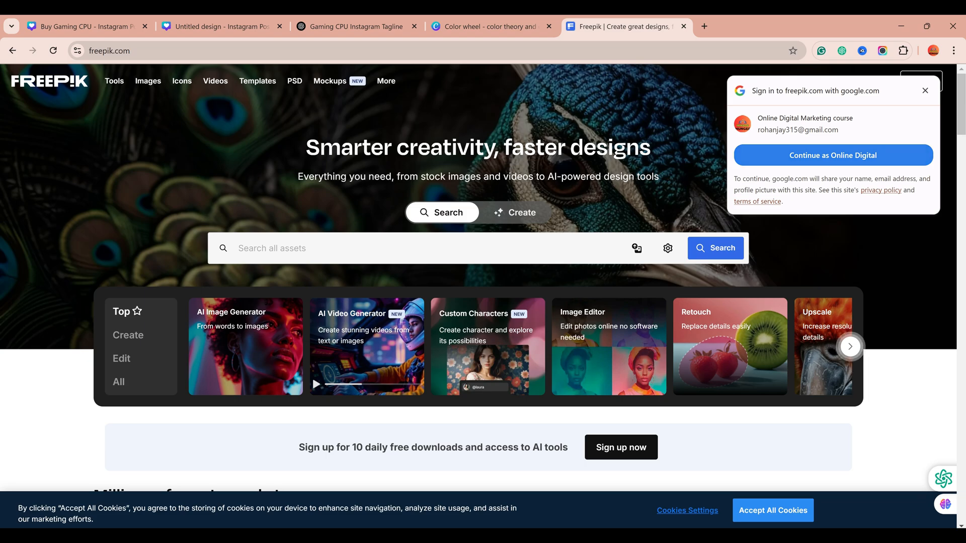
pyautogui.click(833, 156)
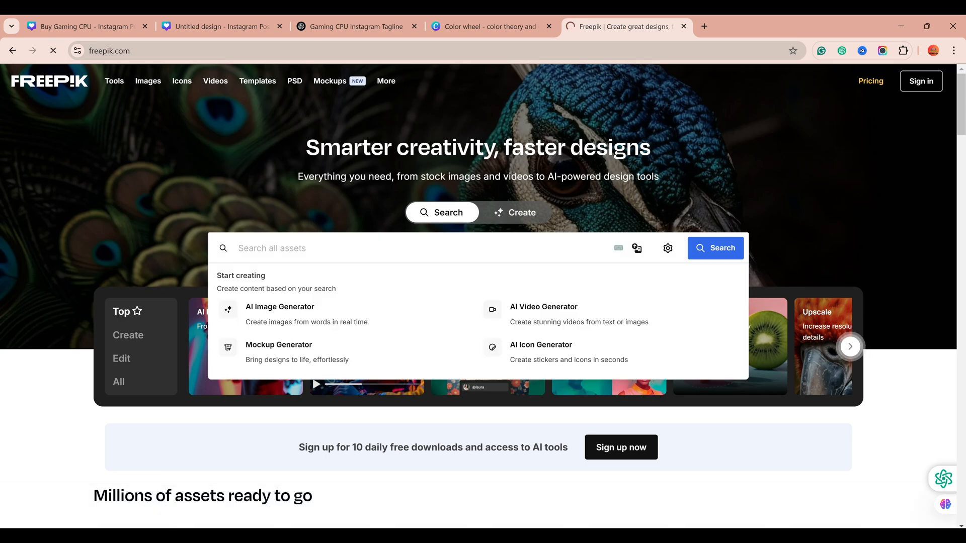
# Search all Freepik assets for "cpu"
pyautogui.write('pu')
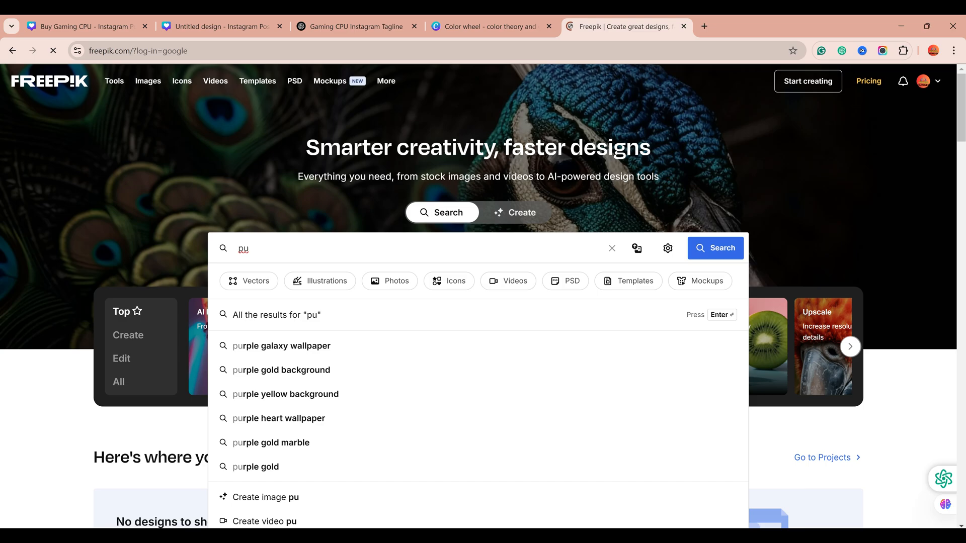
pyautogui.press('BackSpace')
pyautogui.press('BackSpace')
pyautogui.write('cpu')
pyautogui.press('Return')
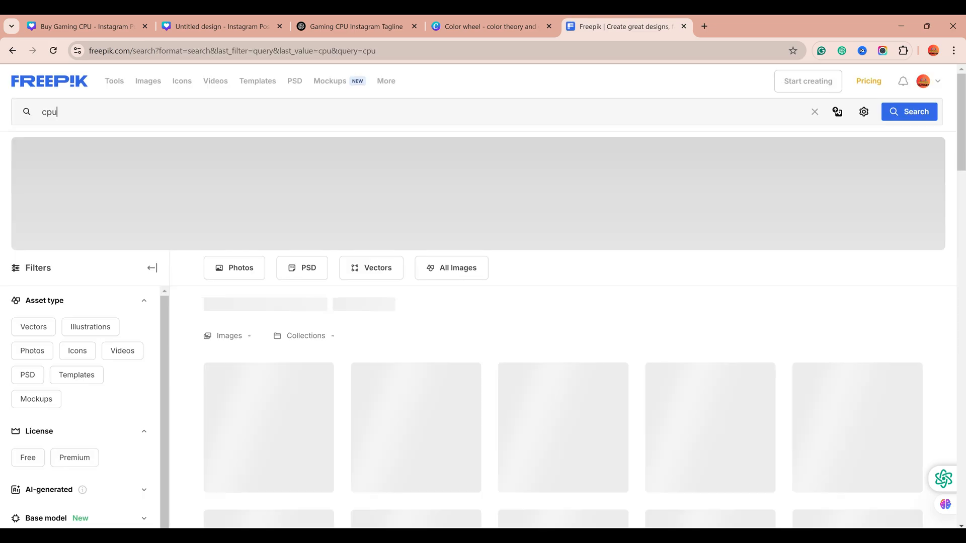
# Limit the cpu search results to the Free license
pyautogui.scroll(-3, 483, 302)
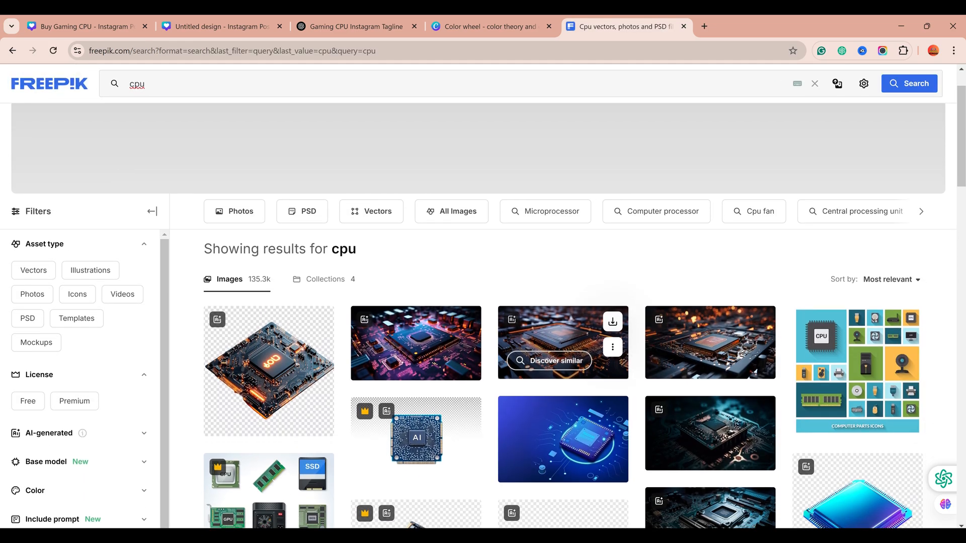
pyautogui.scroll(3, 483, 302)
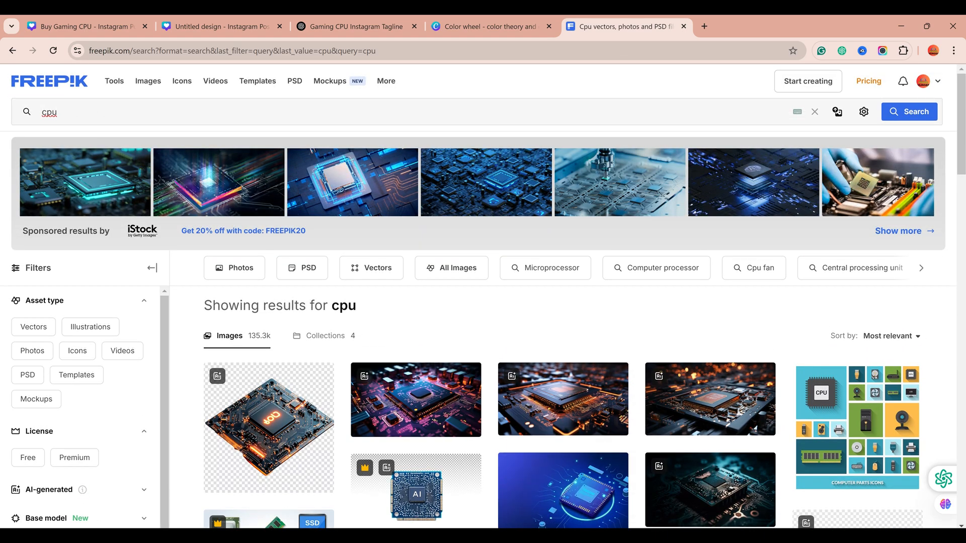
pyautogui.click(28, 457)
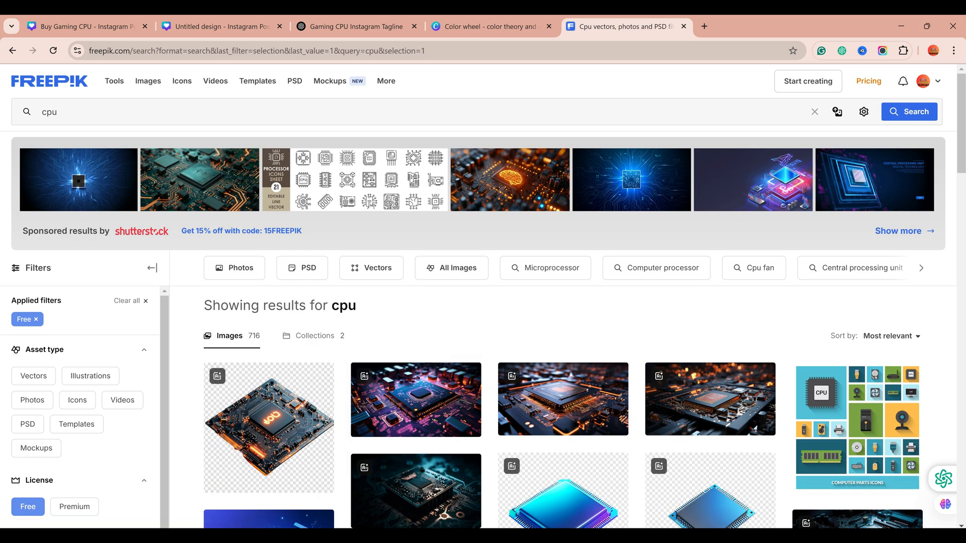
# Browse the free cpu results for an image suitable for the gaming CPU post
pyautogui.scroll(-3, 564, 352)
pyautogui.scroll(-5, 563, 347)
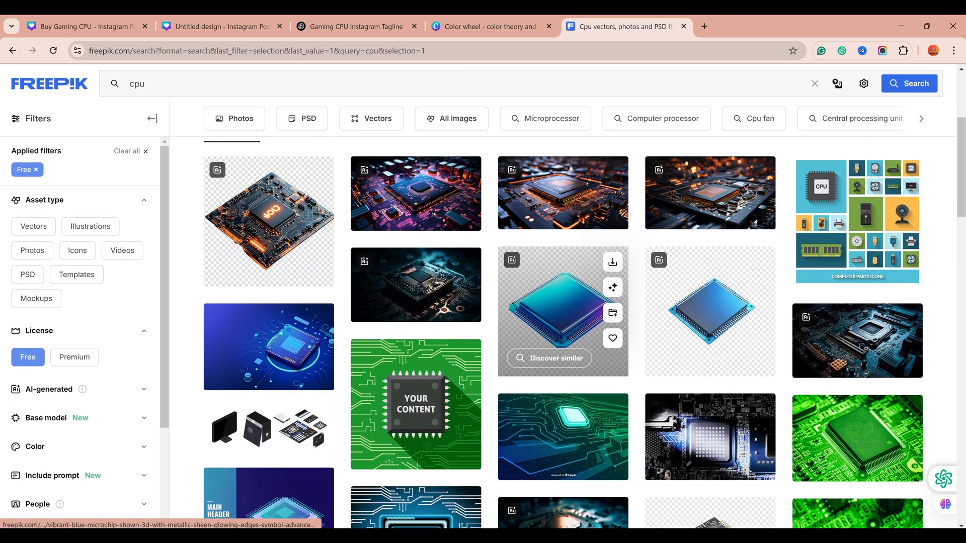
pyautogui.scroll(-5, 564, 352)
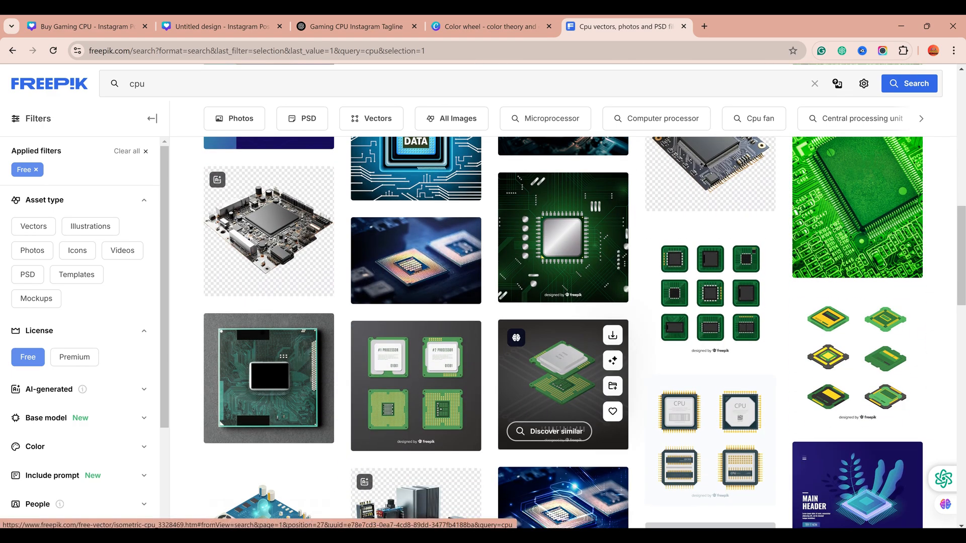
pyautogui.scroll(-7, 563, 353)
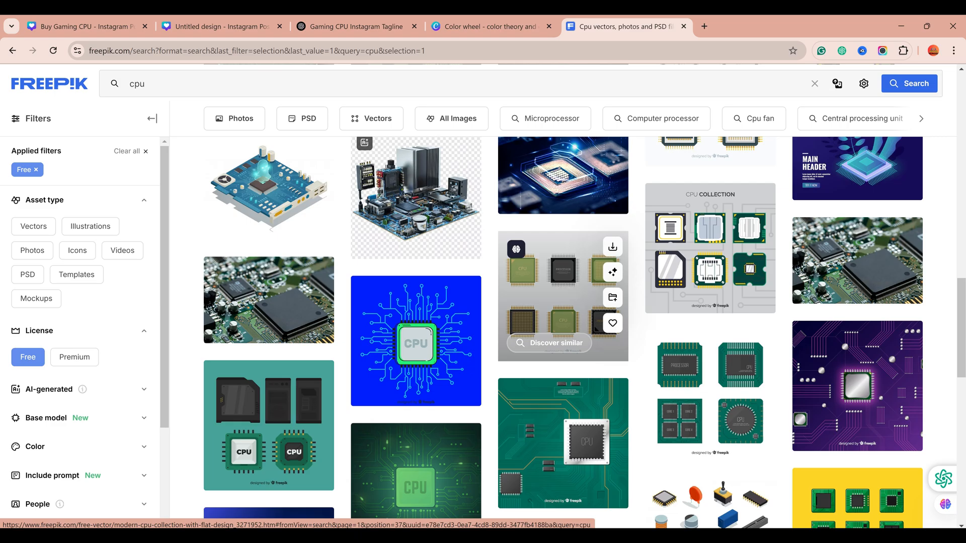
pyautogui.scroll(-2, 563, 347)
pyautogui.scroll(-2, 563, 347)
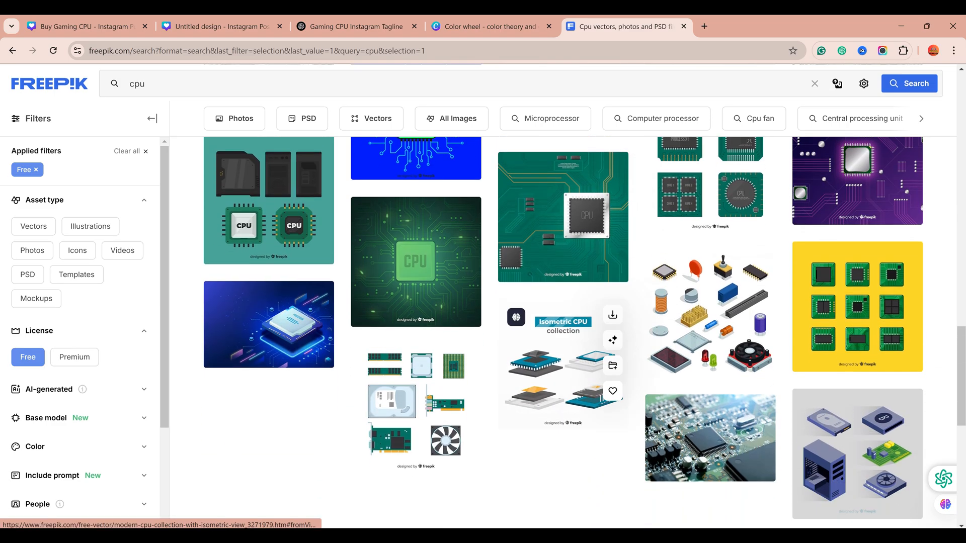
pyautogui.scroll(15, 563, 347)
pyautogui.scroll(5, 563, 347)
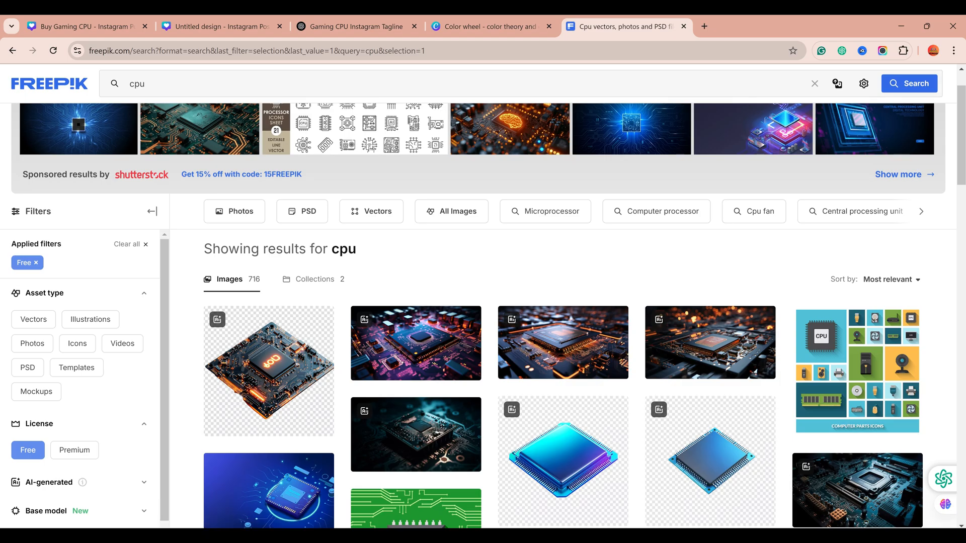
pyautogui.scroll(-4, 563, 352)
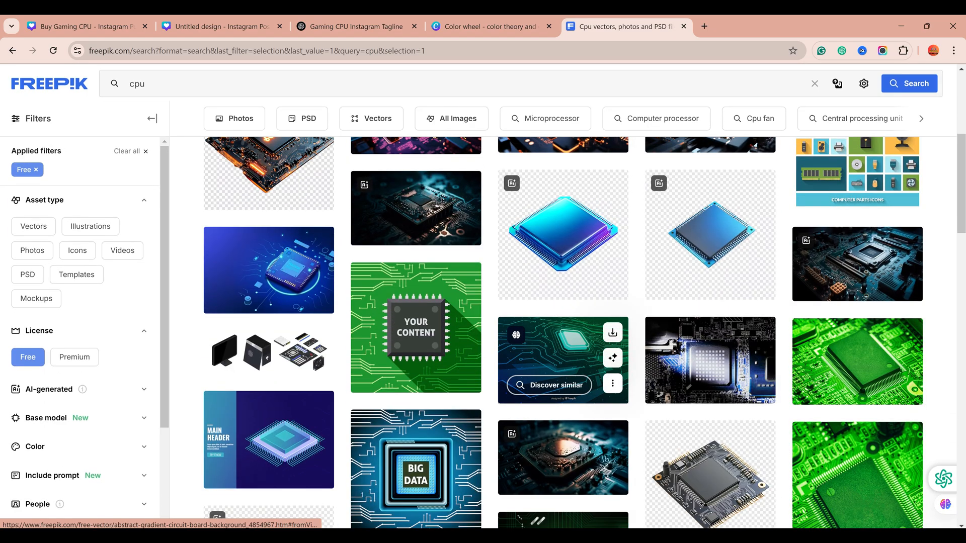
pyautogui.scroll(-2, 563, 352)
pyautogui.scroll(10, 563, 353)
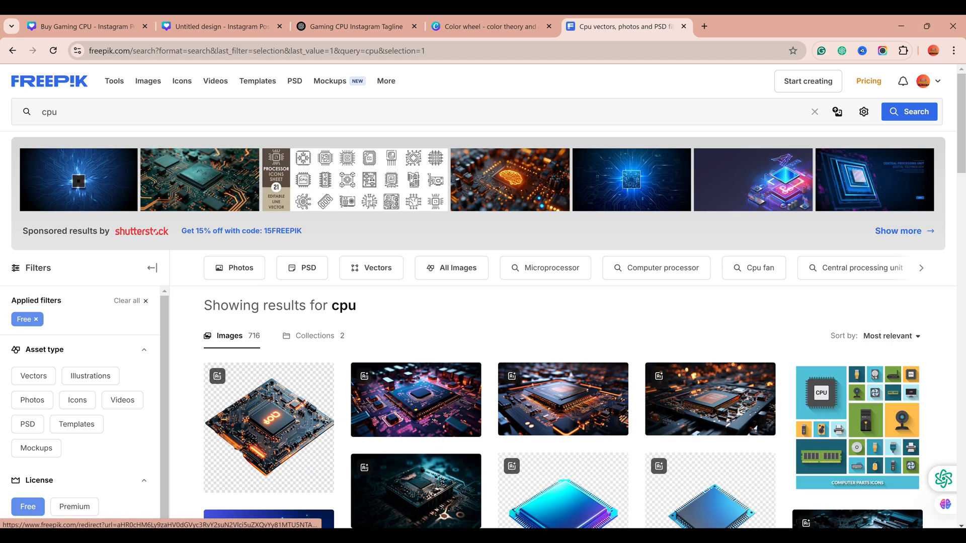
# Search Freepik for "computer" in place of cpu
pyautogui.click(57, 111)
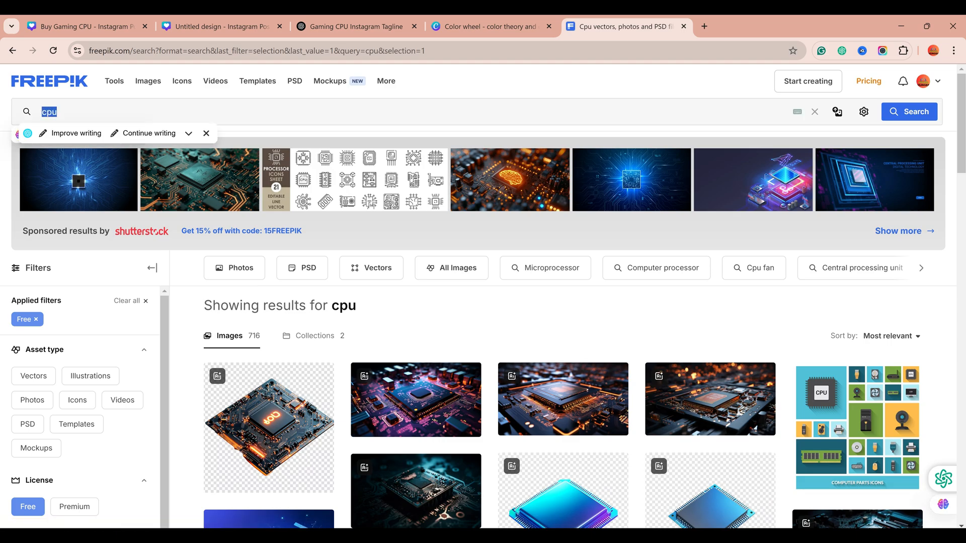
pyautogui.write('compu')
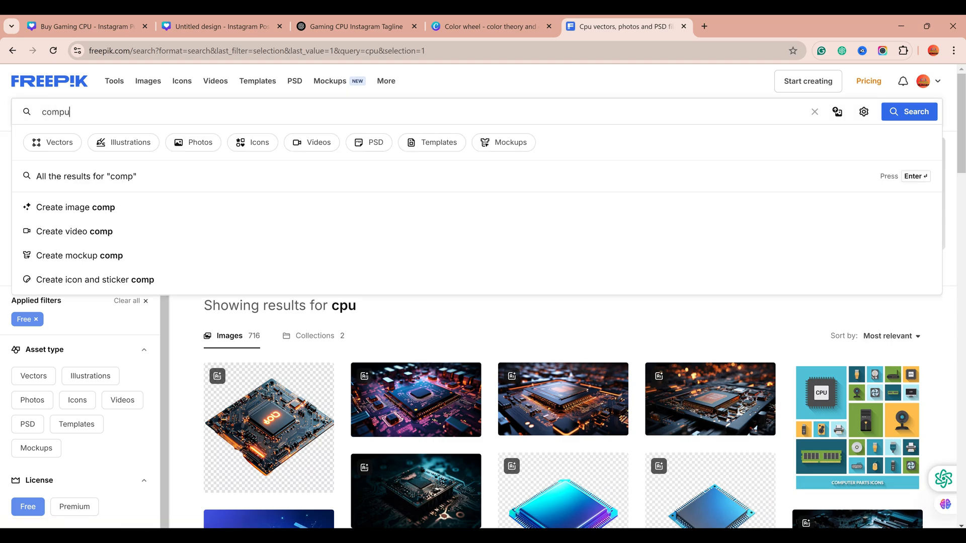
pyautogui.write('ter')
pyautogui.press('Return')
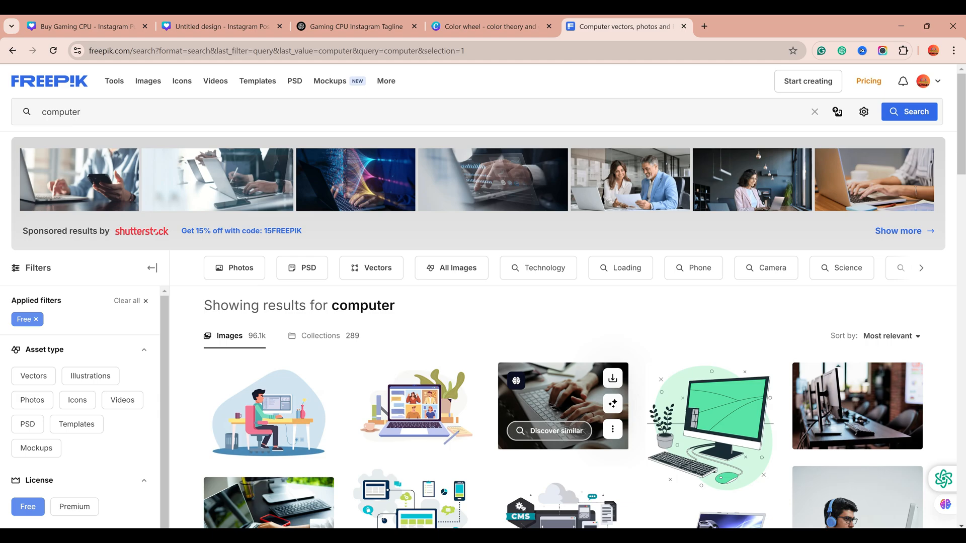
# Save the free photo of the robot relaxing on a laptop to the Downloads folder as robot-relaxing-laptop_1048-3546
pyautogui.scroll(-5, 554, 431)
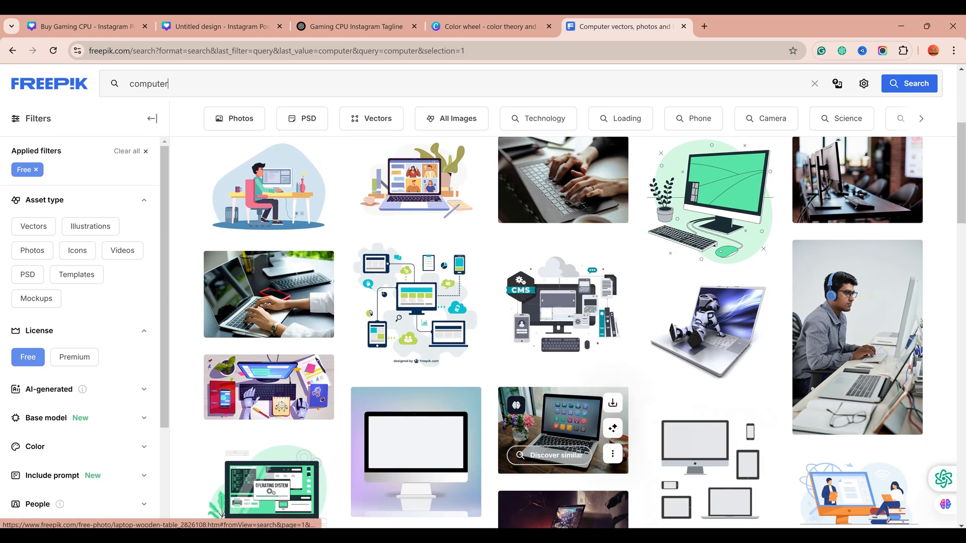
pyautogui.click(709, 332)
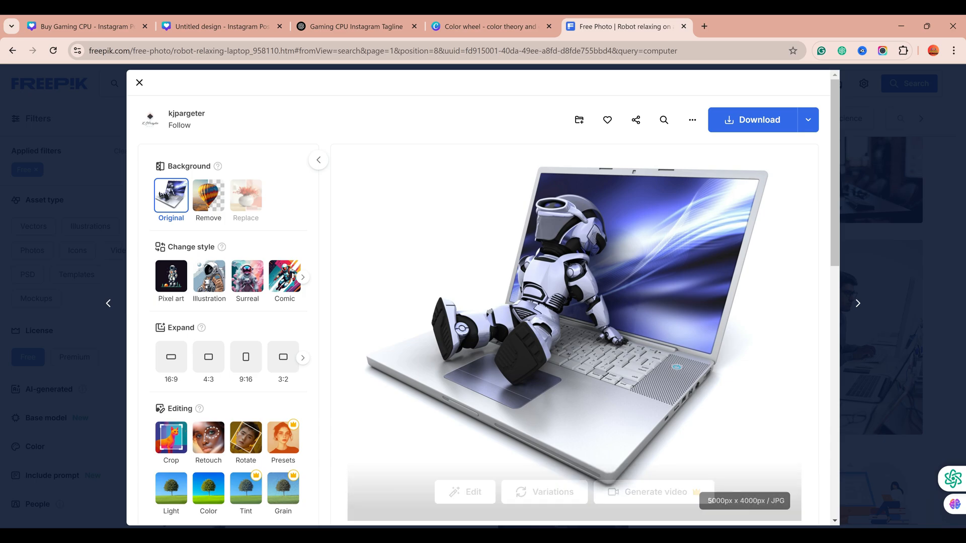
pyautogui.press('Escape')
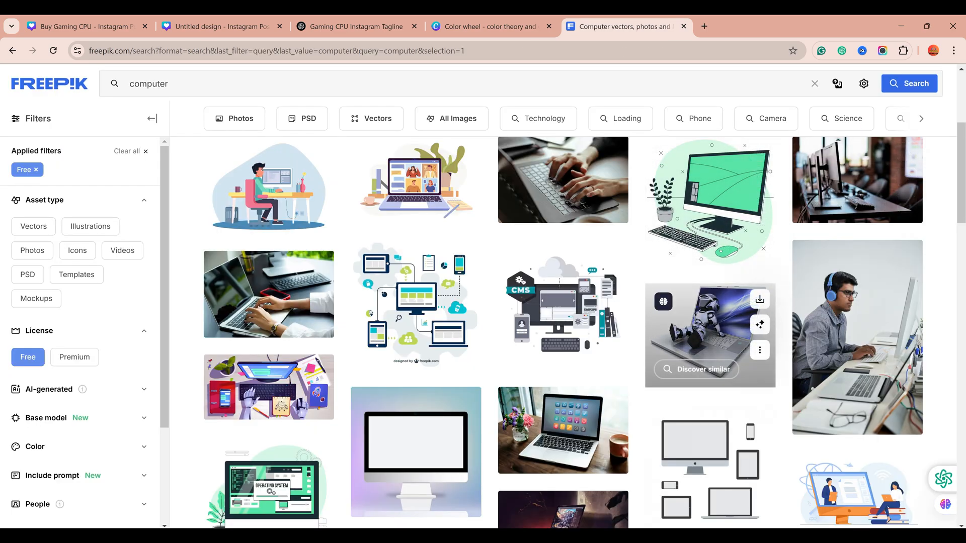
pyautogui.click(709, 332)
pyautogui.rightClick(585, 327)
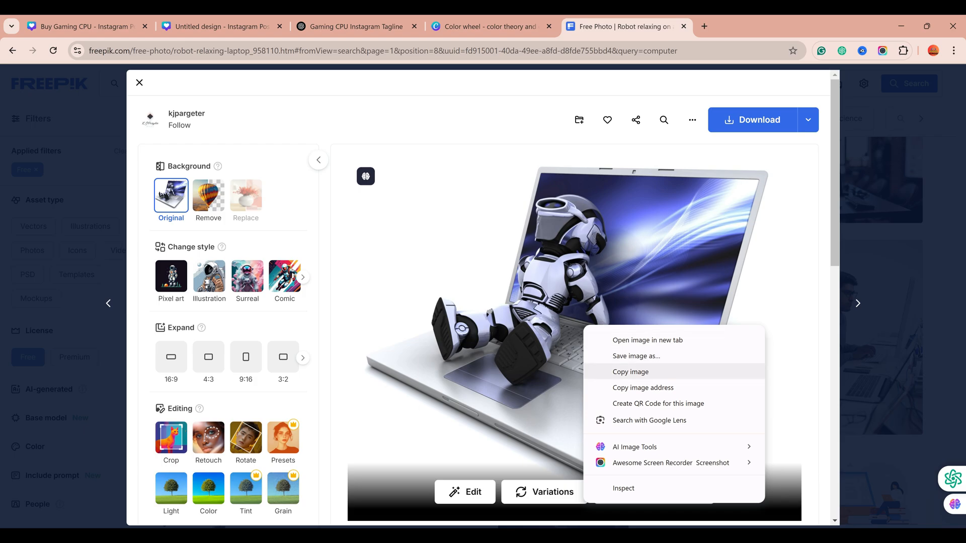
pyautogui.click(637, 355)
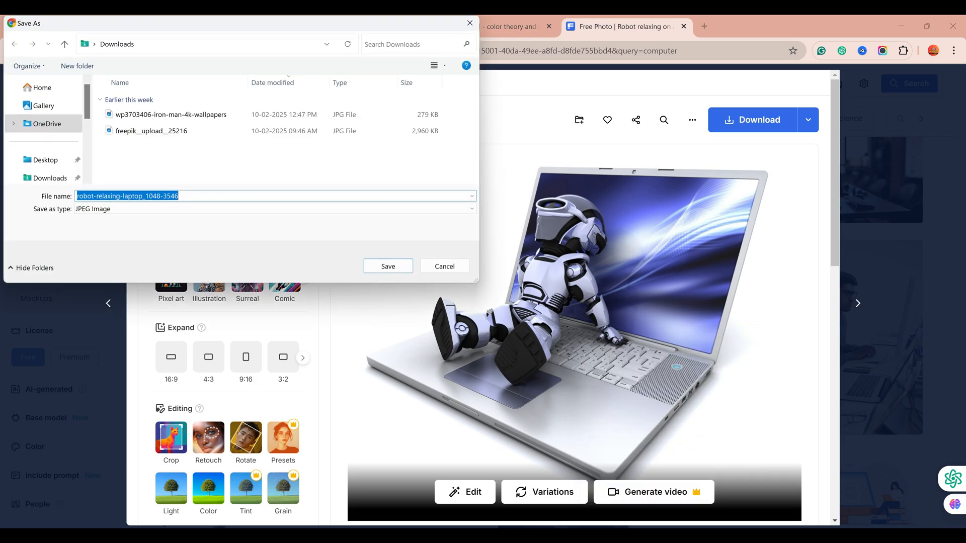
pyautogui.click(50, 178)
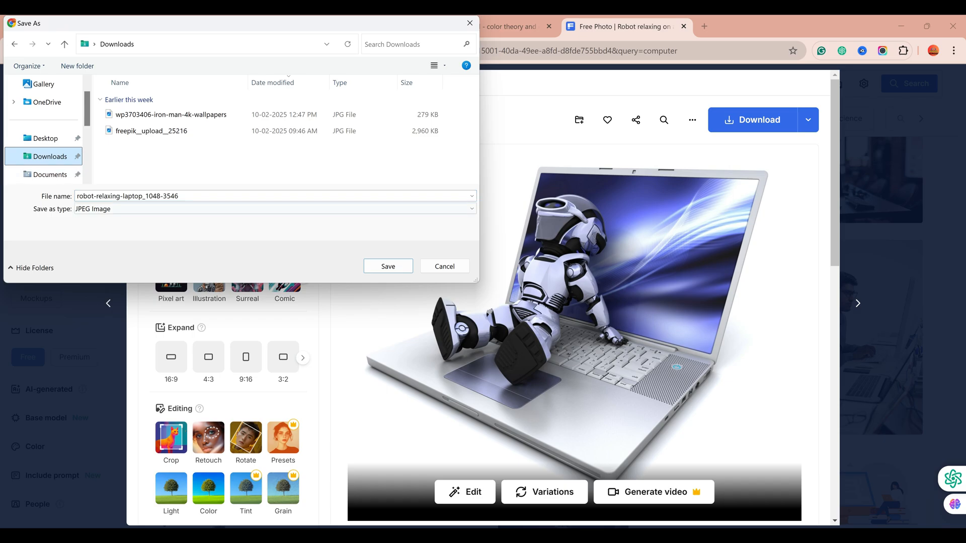
pyautogui.press('Return')
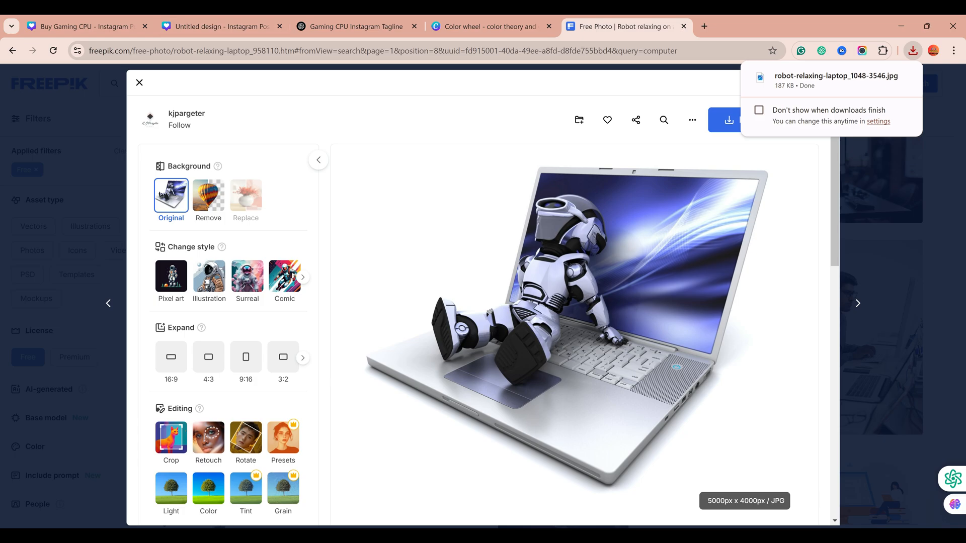
# Switch to the Buy Gaming CPU design in Canva and upload the robot-relaxing-laptop_1048-3546 image from Downloads
pyautogui.click(221, 26)
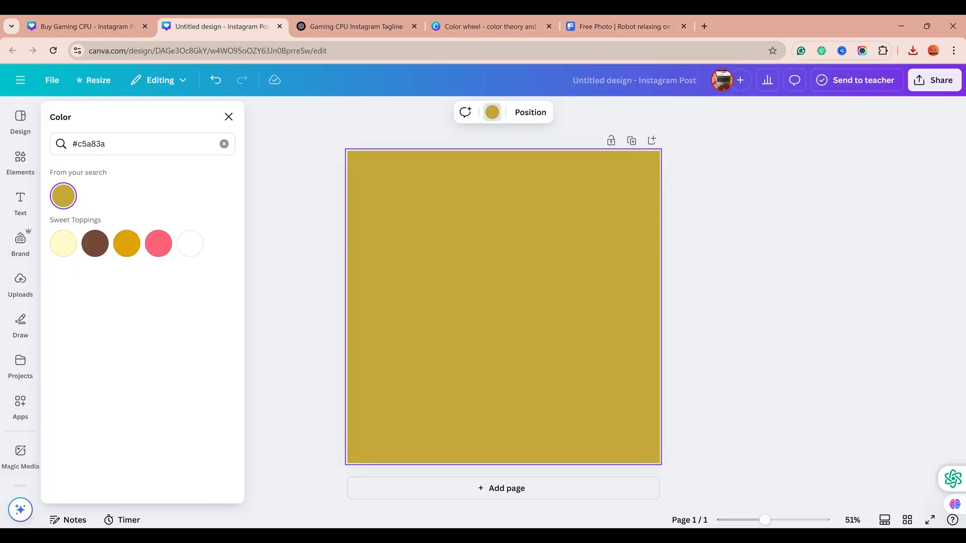
pyautogui.click(85, 26)
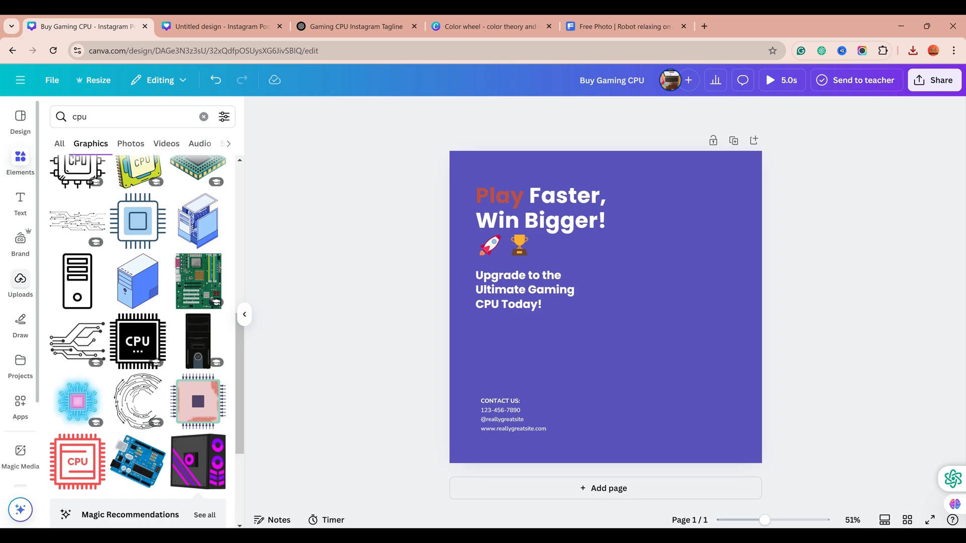
pyautogui.click(20, 281)
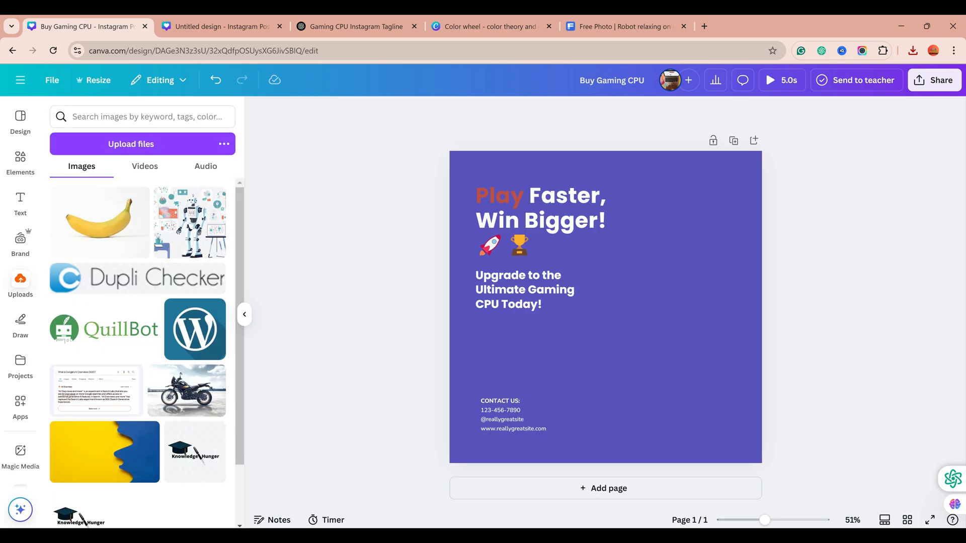
pyautogui.click(131, 143)
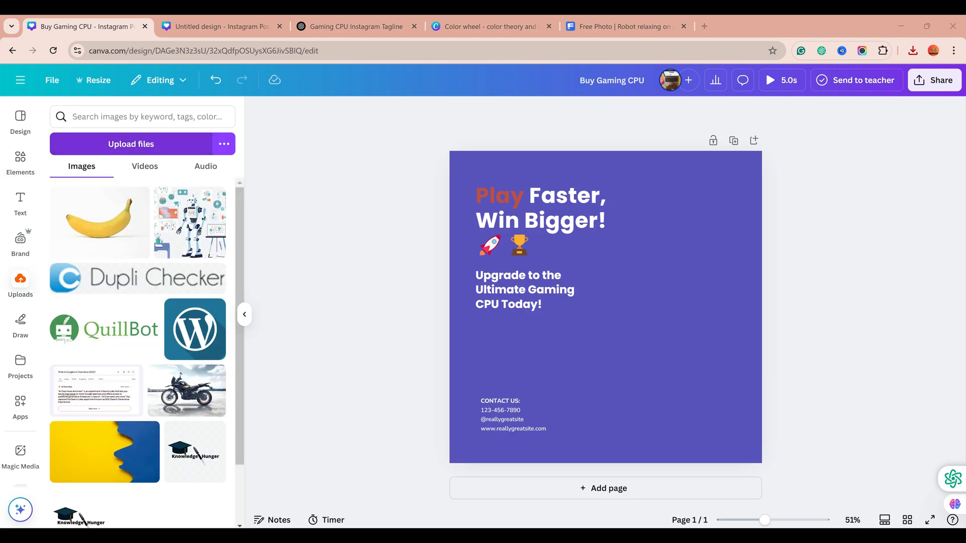
pyautogui.doubleClick(166, 115)
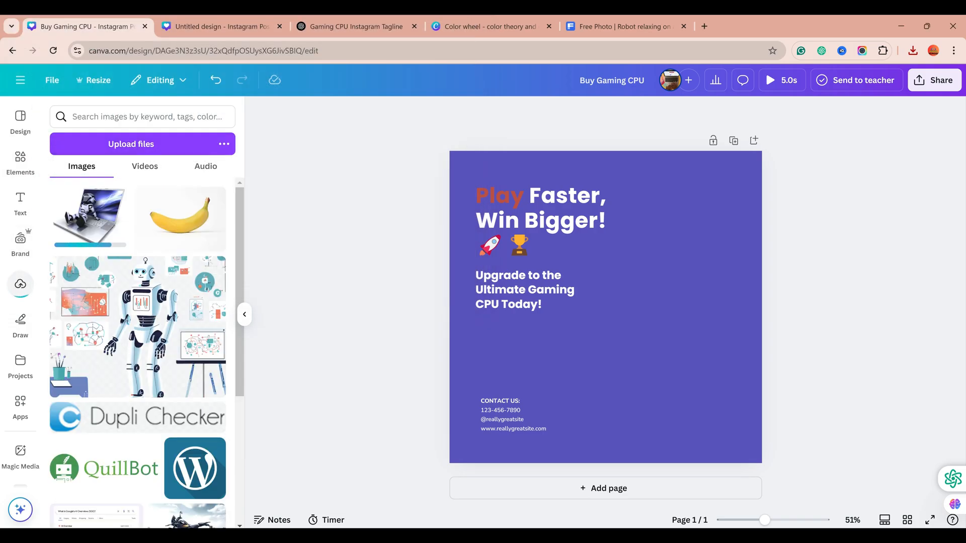
pyautogui.click(145, 166)
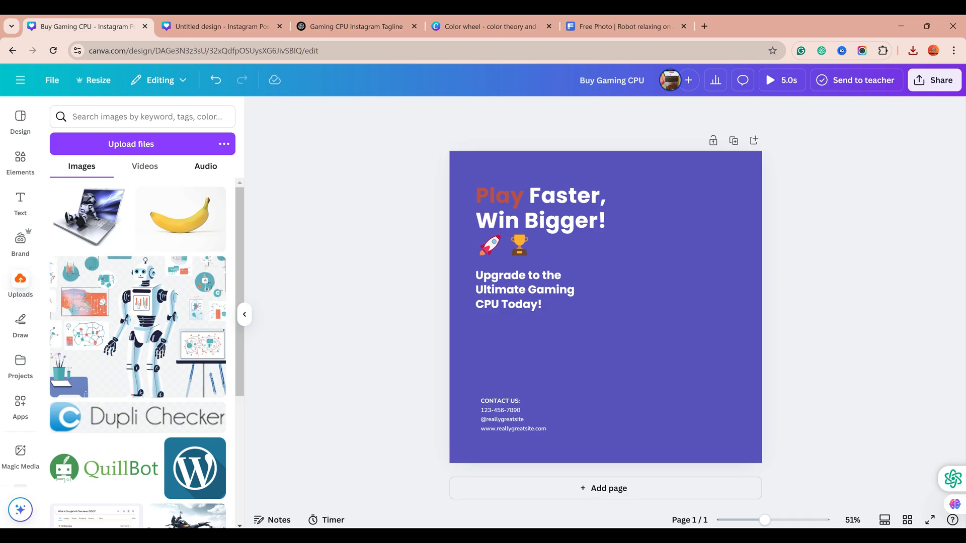
# Place the uploaded robot laptop image in the post's lower-right corner, slightly reduced, and remove its background with BG Remover
pyautogui.click(88, 217)
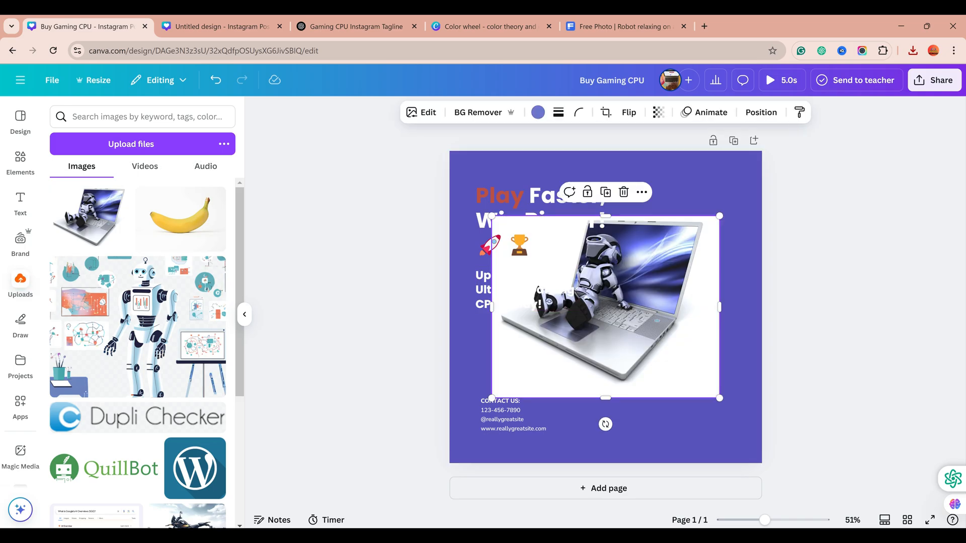
pyautogui.moveTo(606, 307); pyautogui.dragTo(665, 372)
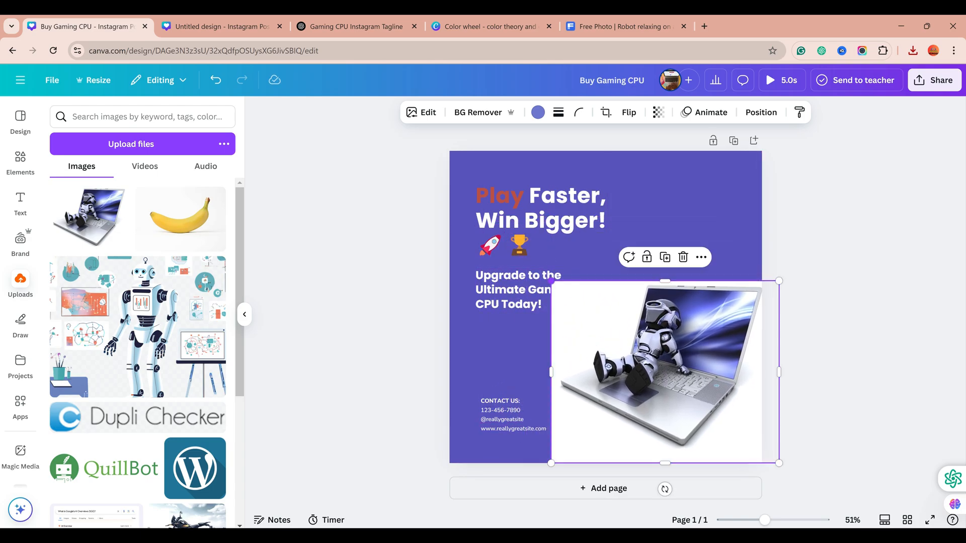
pyautogui.moveTo(552, 281); pyautogui.dragTo(567, 293)
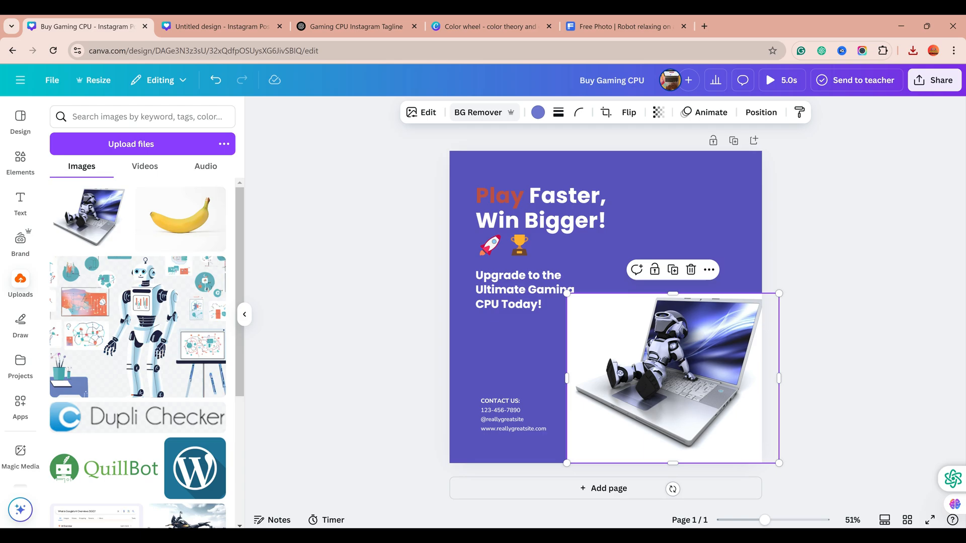
pyautogui.click(478, 112)
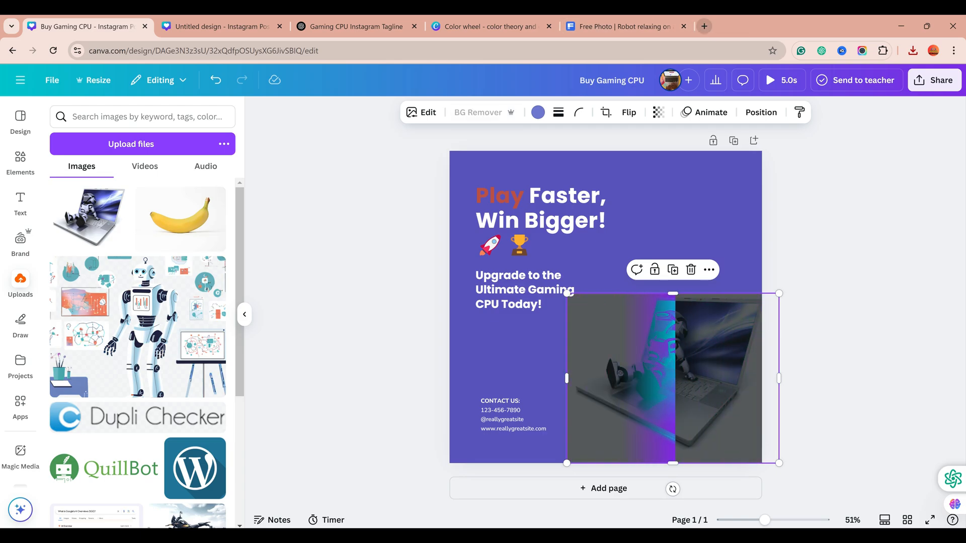
# Find remove.bg through a "remover bg" search in a new browser tab and upload robot-relaxing-laptop_1048-3546 for background removal
pyautogui.click(704, 26)
pyautogui.write('remo')
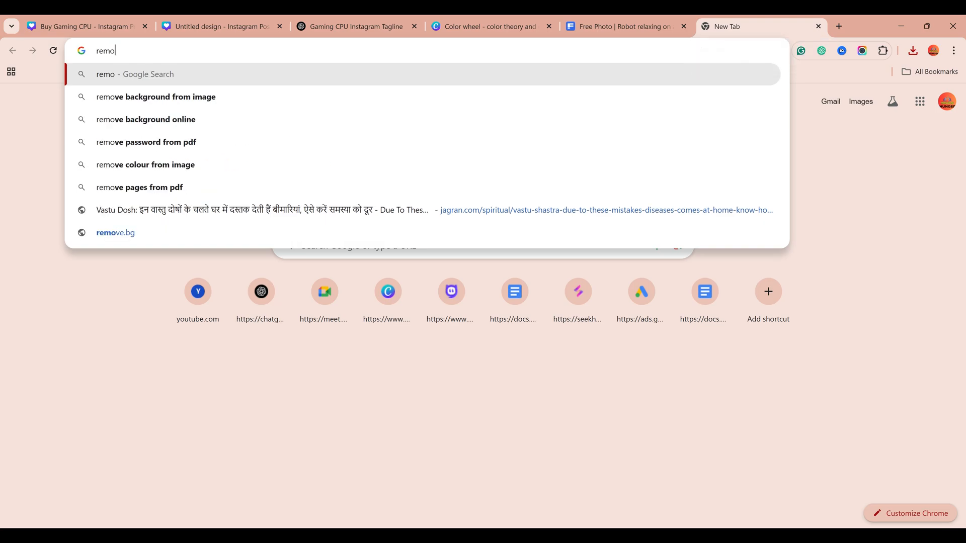
pyautogui.write('ver bg')
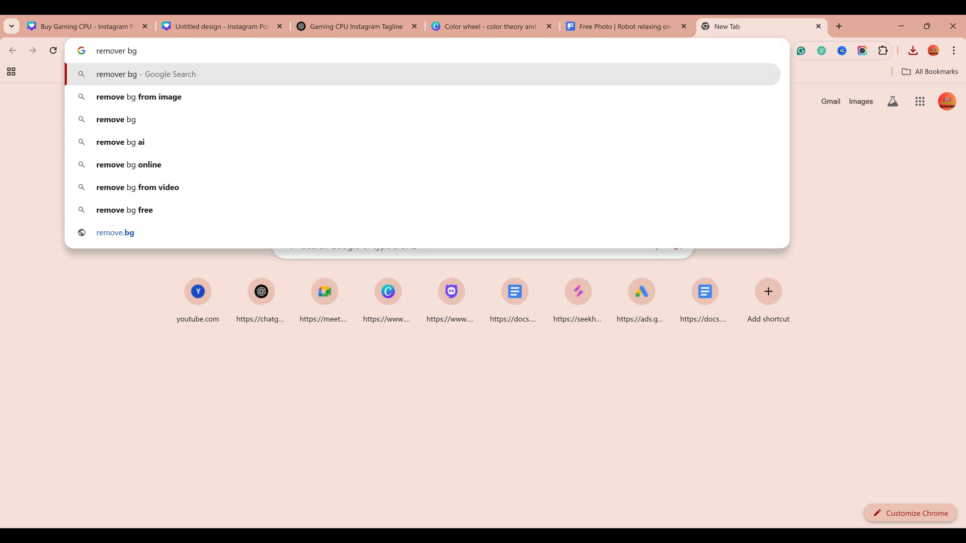
pyautogui.press('Return')
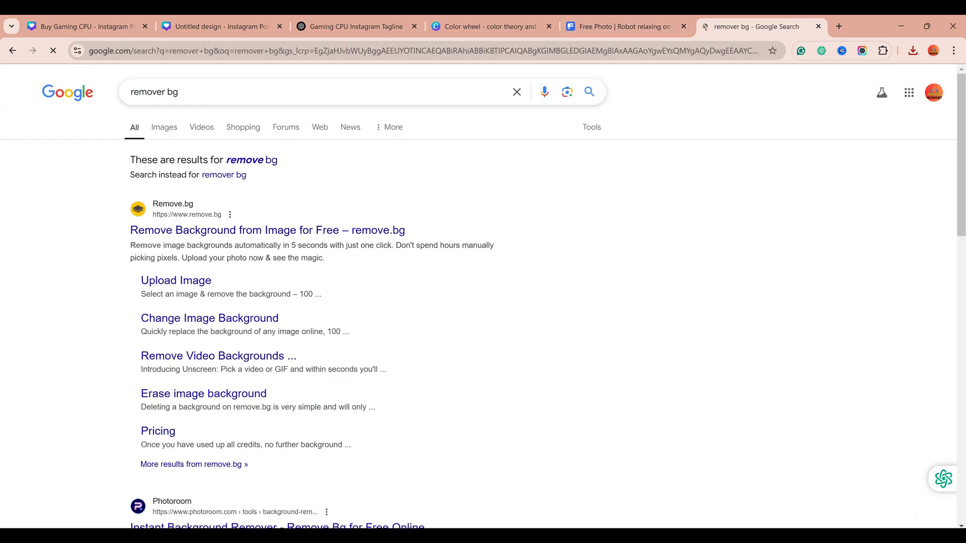
pyautogui.click(267, 230)
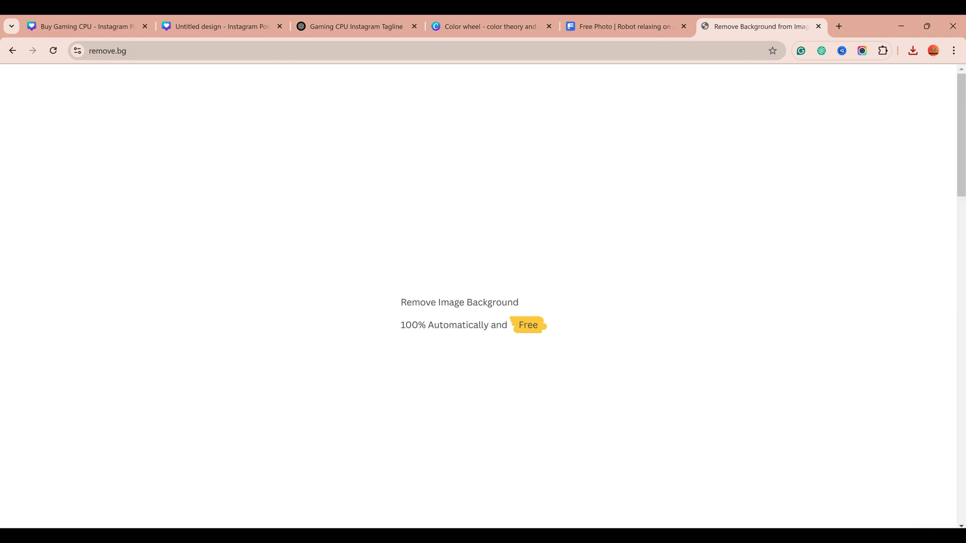
pyautogui.click(627, 313)
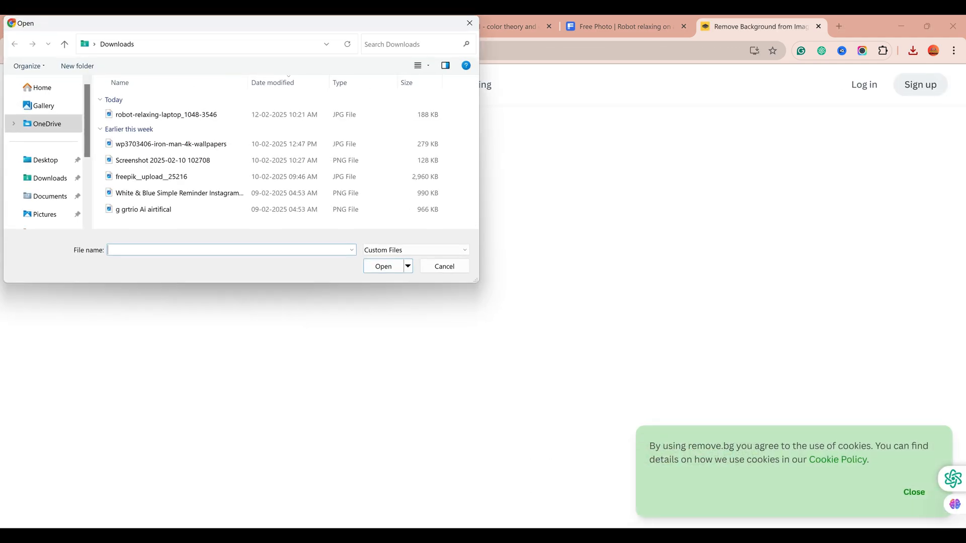
pyautogui.doubleClick(166, 114)
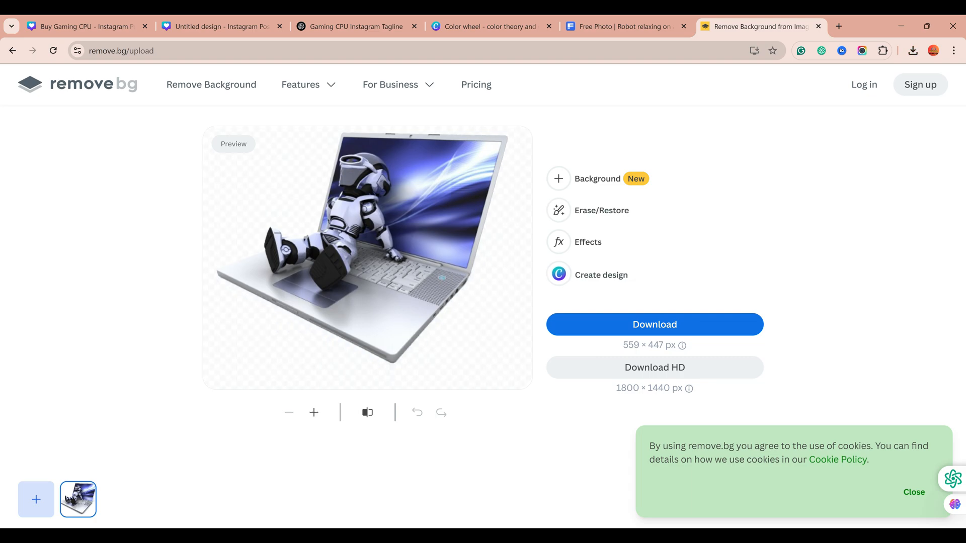
# Return to the Buy Gaming CPU design in Canva, enlarge the robot laptop image and shift it fully inside the post's lower-right area
pyautogui.click(222, 26)
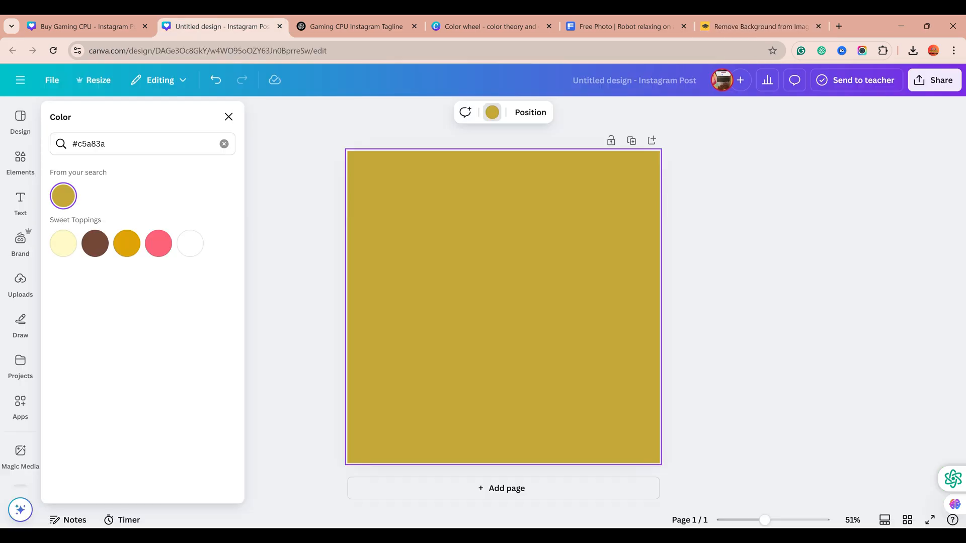
pyautogui.click(83, 27)
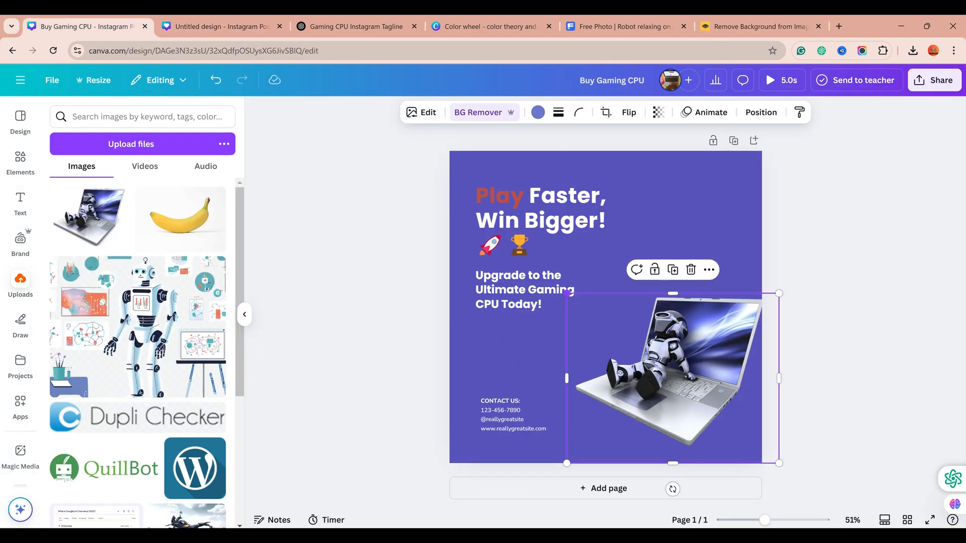
pyautogui.moveTo(567, 293); pyautogui.dragTo(528, 276)
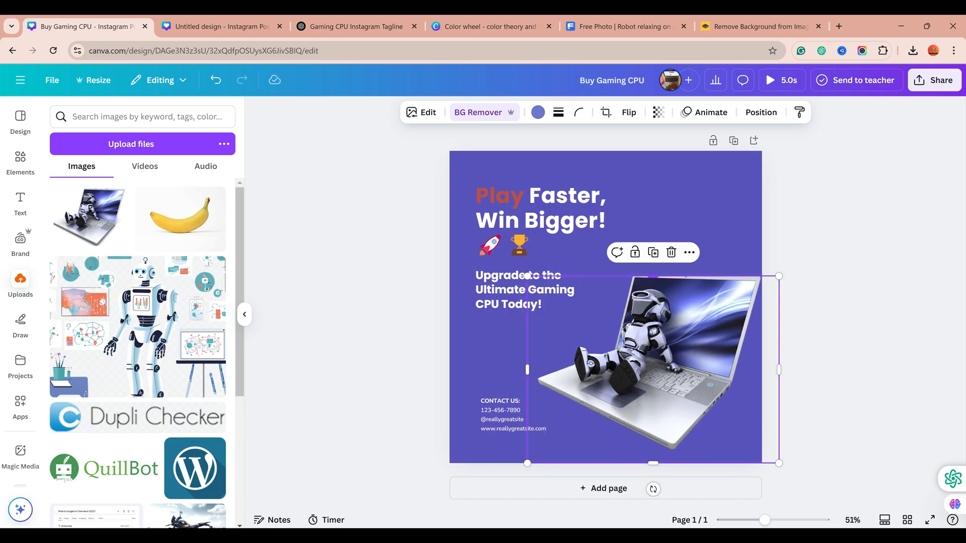
pyautogui.moveTo(653, 276)
pyautogui.mouseDown()
pyautogui.moveTo(656, 243)
pyautogui.moveTo(654, 258)
pyautogui.mouseUp()
pyautogui.moveTo(653, 361); pyautogui.dragTo(636, 360)
pyautogui.press('Escape')
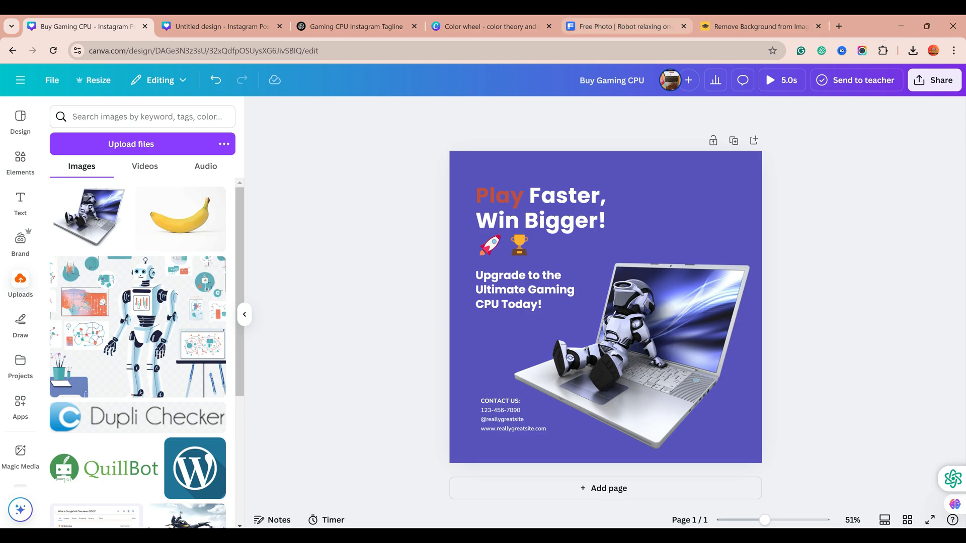
pyautogui.click(624, 26)
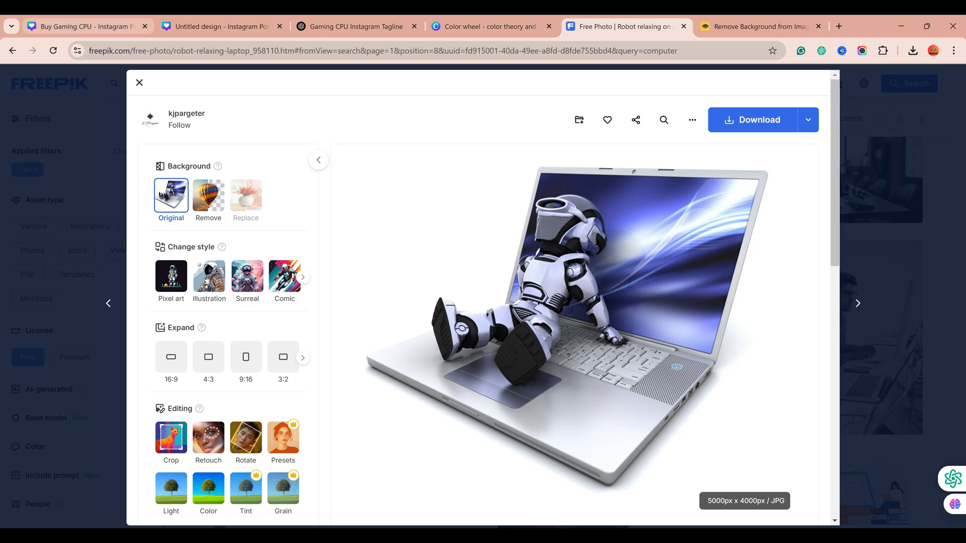
pyautogui.click(356, 27)
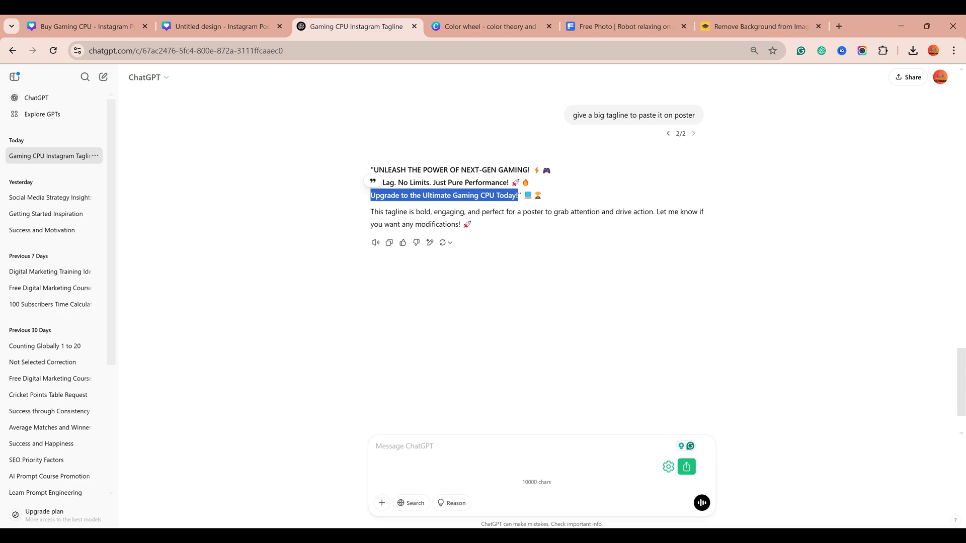
pyautogui.click(86, 27)
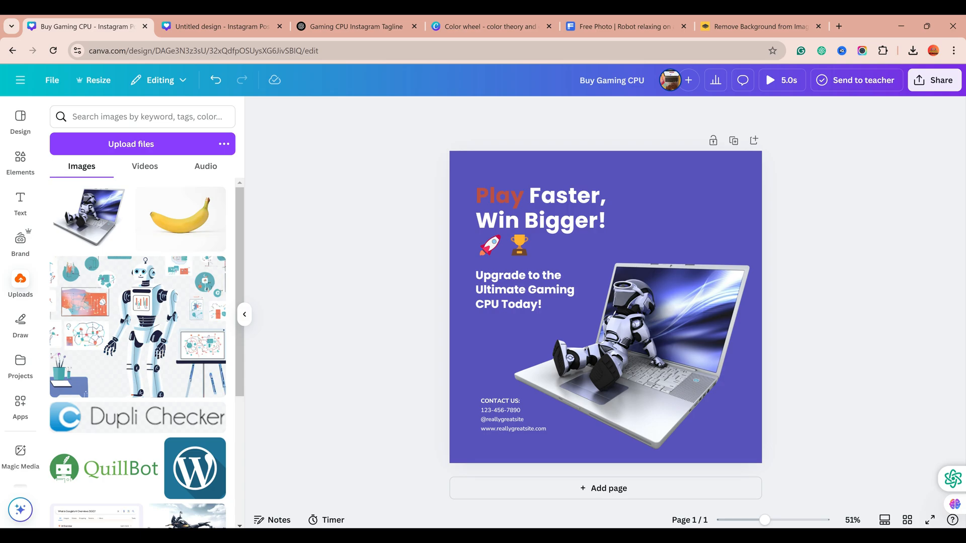
# Download the Buy Gaming CPU post as a JPG at size 1 (1,080 × 1,080 px) and dismiss the download notices
pyautogui.click(934, 80)
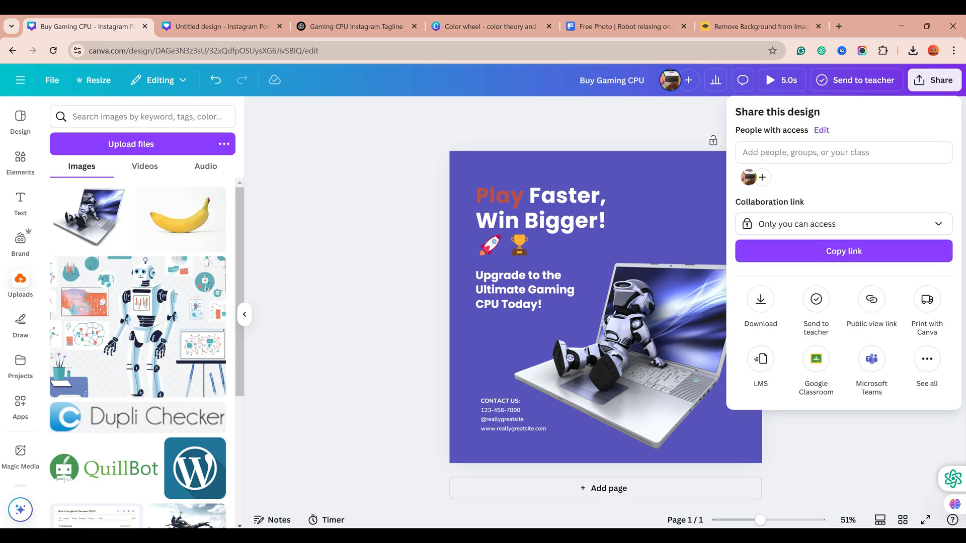
pyautogui.click(760, 299)
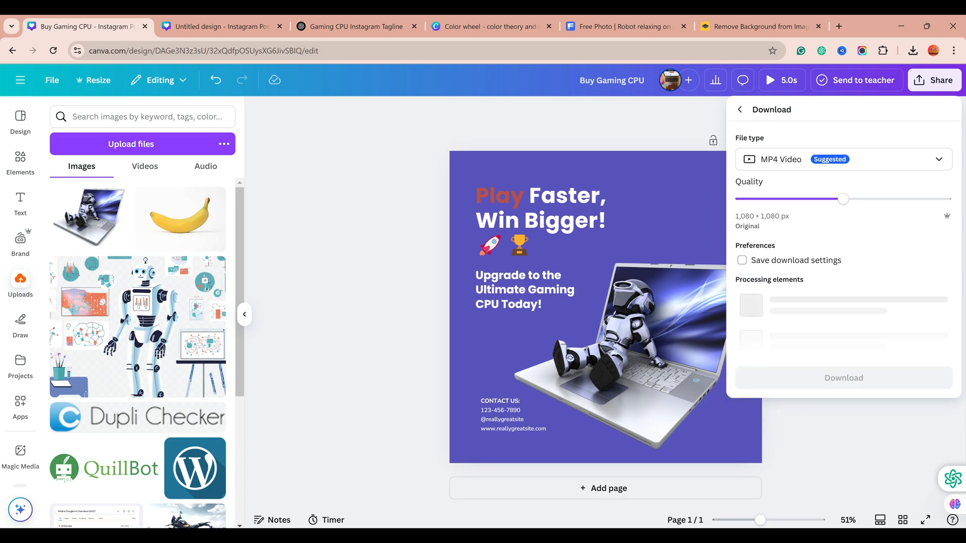
pyautogui.click(844, 159)
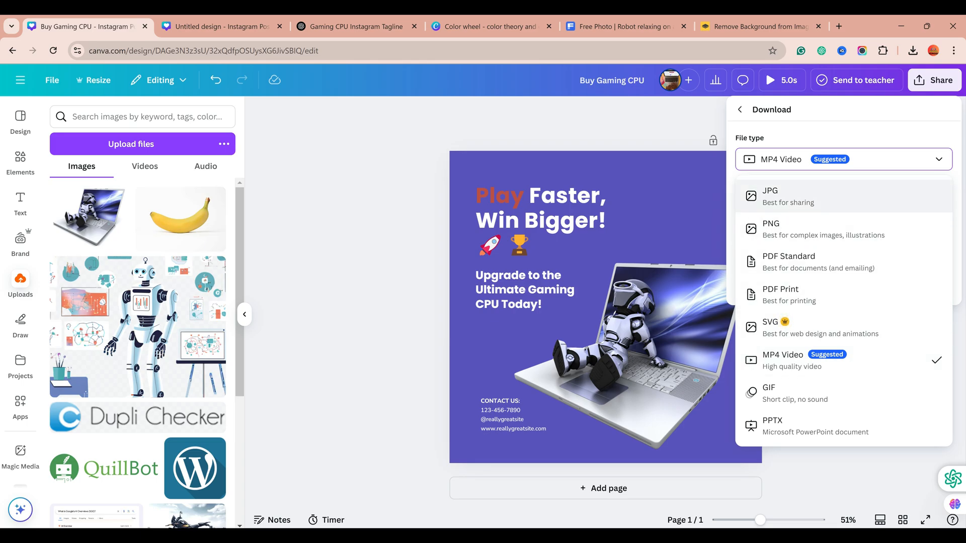
pyautogui.click(788, 197)
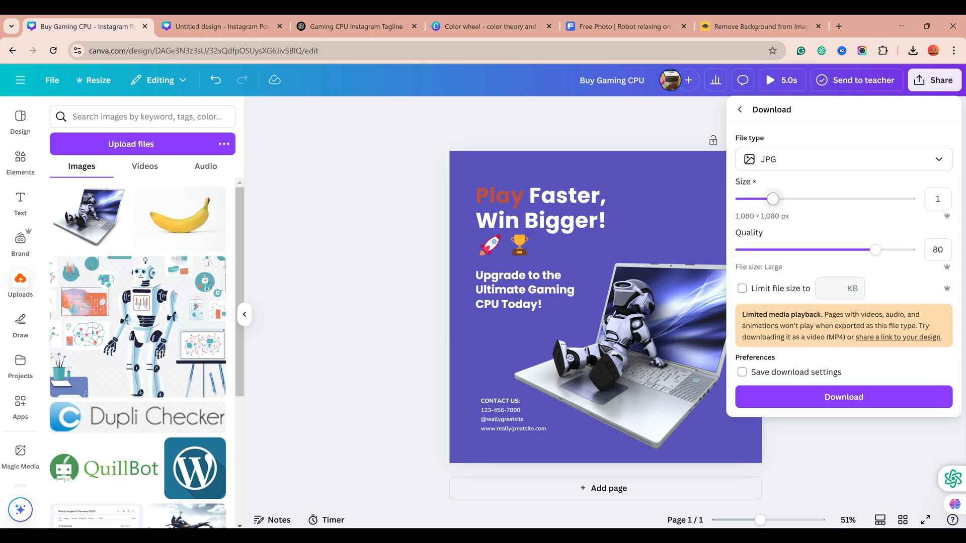
pyautogui.moveTo(773, 199)
pyautogui.mouseDown()
pyautogui.moveTo(813, 198)
pyautogui.moveTo(773, 199)
pyautogui.mouseUp()
pyautogui.click(843, 397)
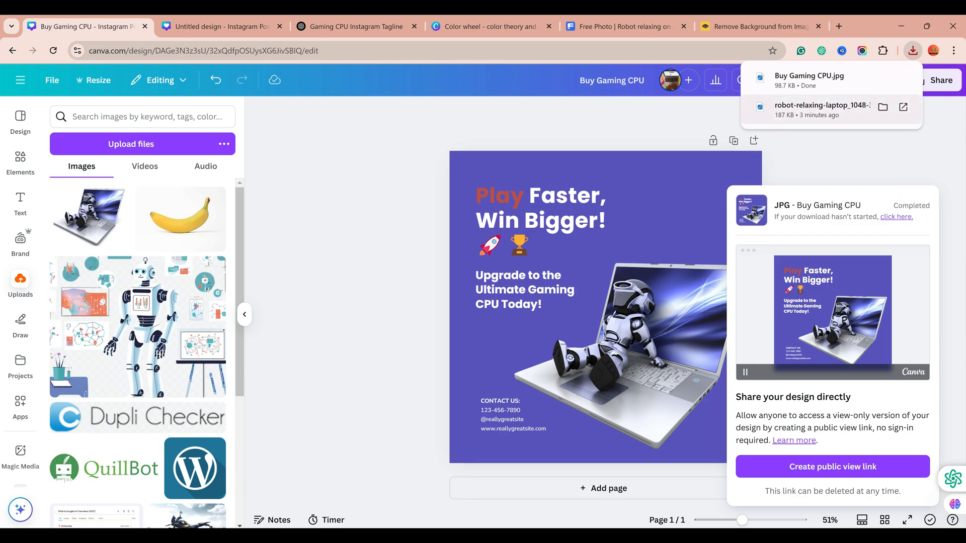
pyautogui.click(364, 216)
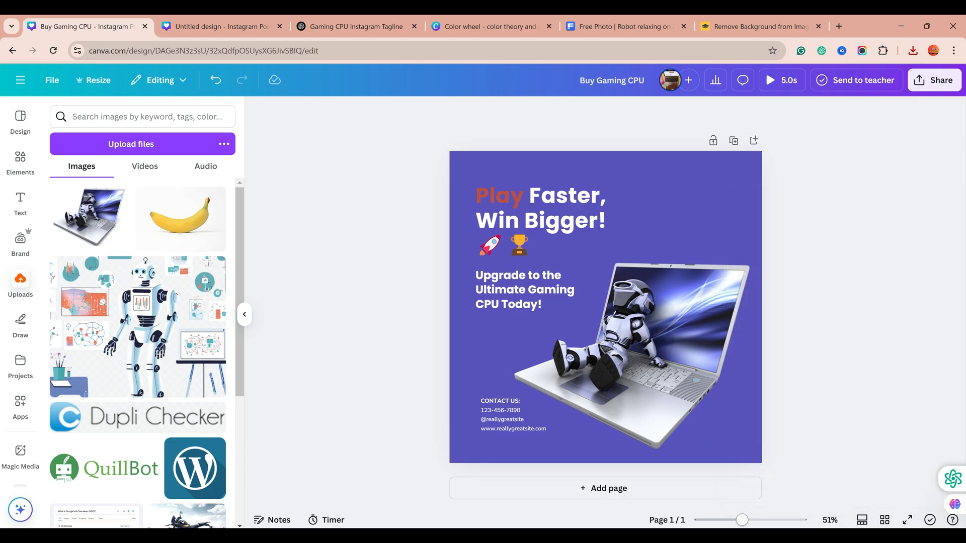
# Switch the page layout to thumbnail view and briefly show the pages in grid view
pyautogui.moveTo(742, 520)
pyautogui.mouseDown()
pyautogui.moveTo(774, 520)
pyautogui.moveTo(739, 520)
pyautogui.mouseUp()
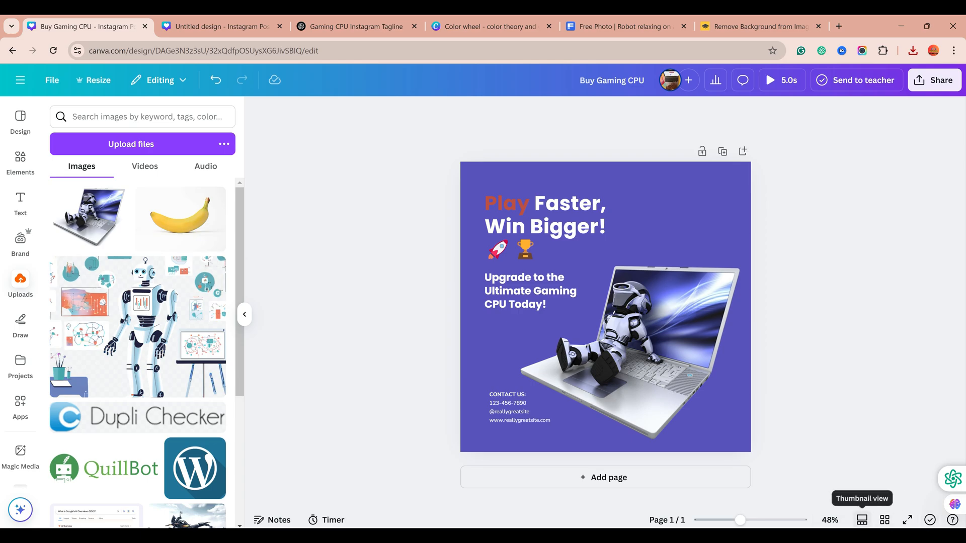
pyautogui.click(862, 520)
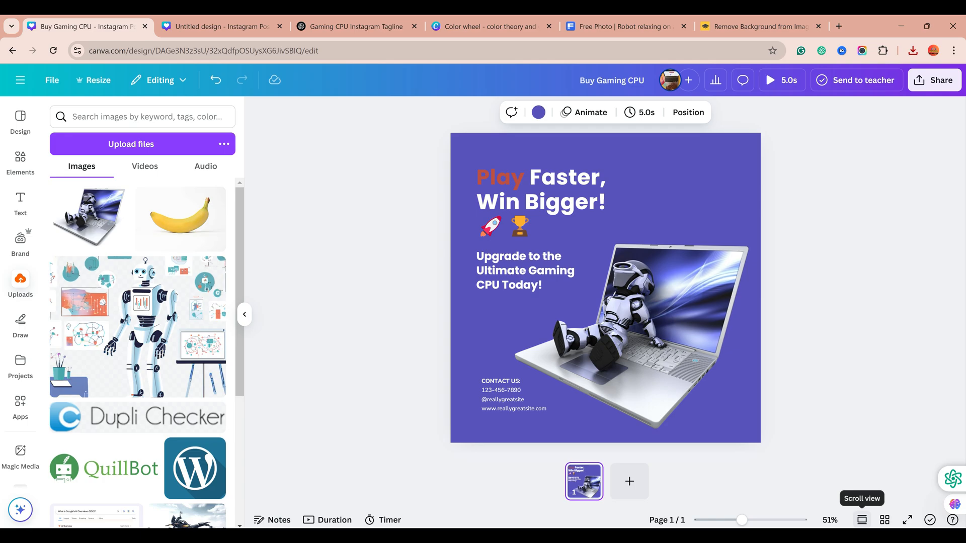
pyautogui.click(885, 520)
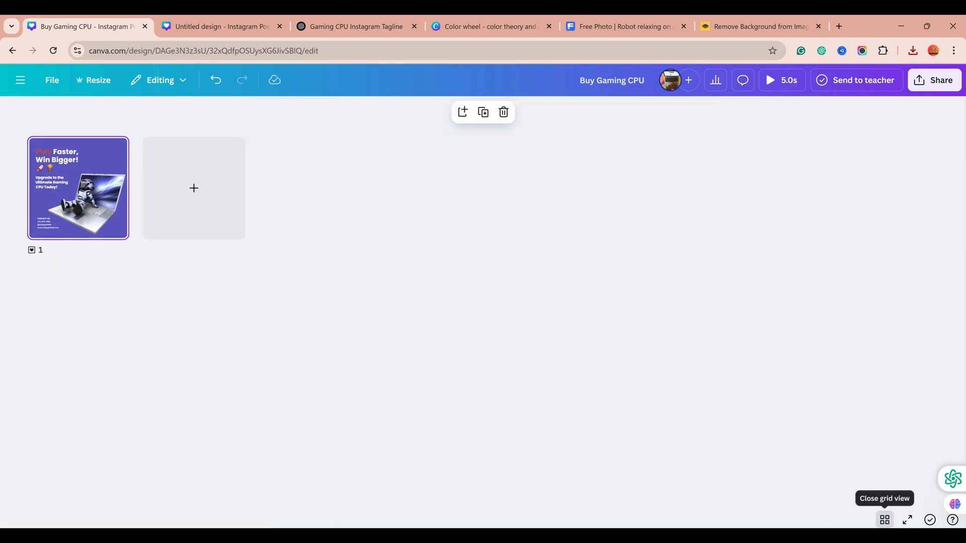
pyautogui.press('Escape')
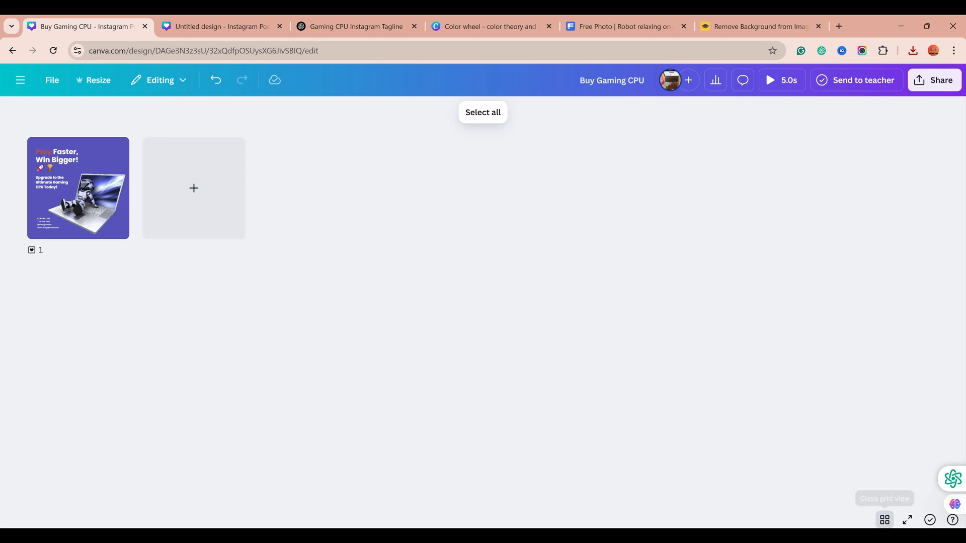
pyautogui.click(884, 520)
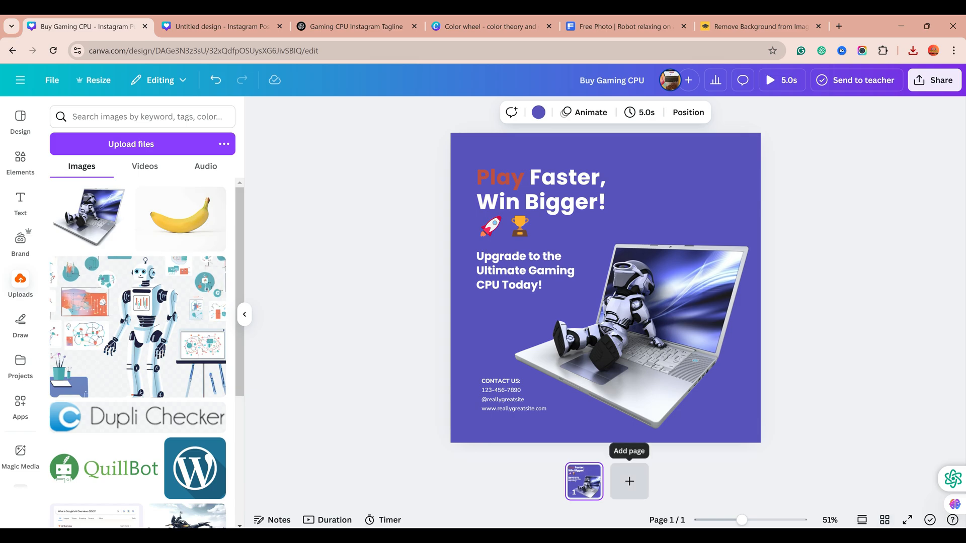
# Add a blank second page to the design and flip between it and page 1, leaving page 2 open
pyautogui.click(629, 481)
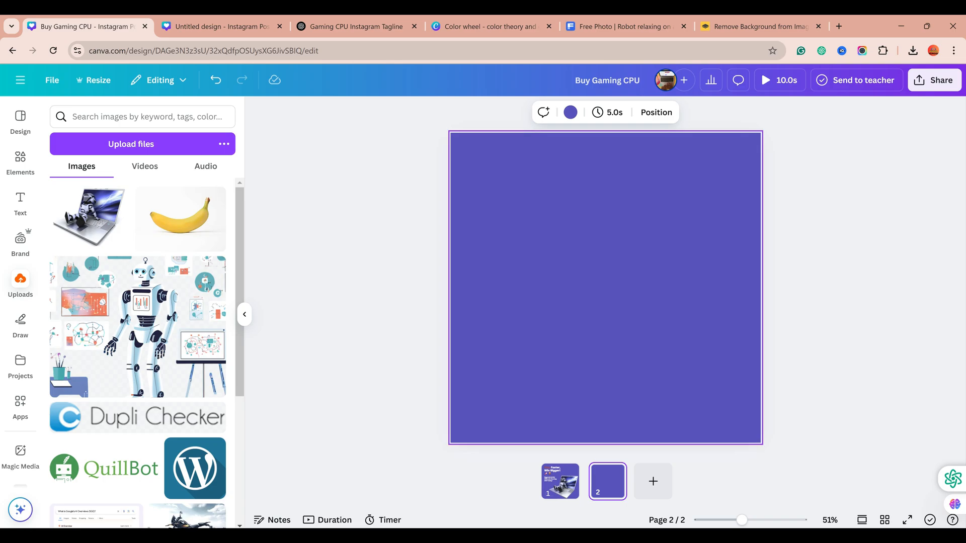
pyautogui.click(560, 481)
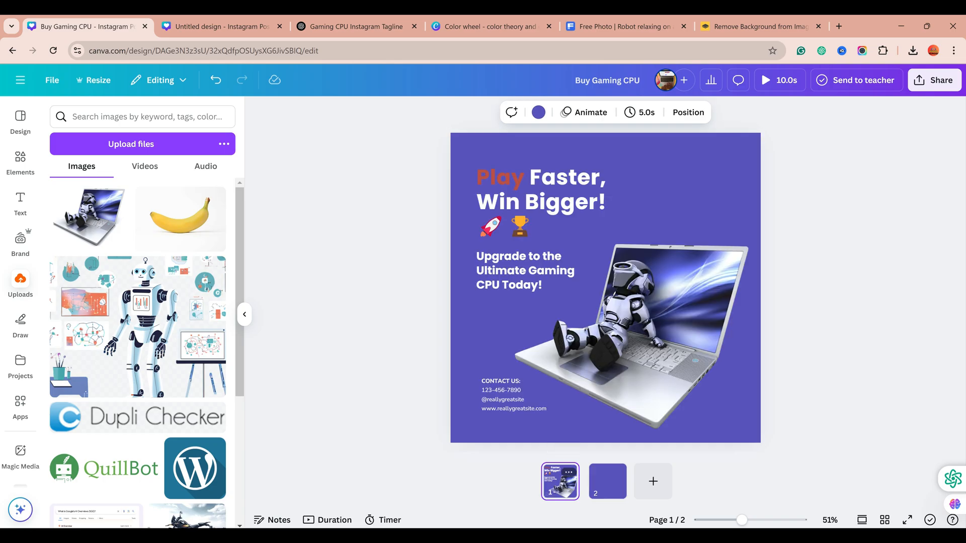
pyautogui.click(608, 482)
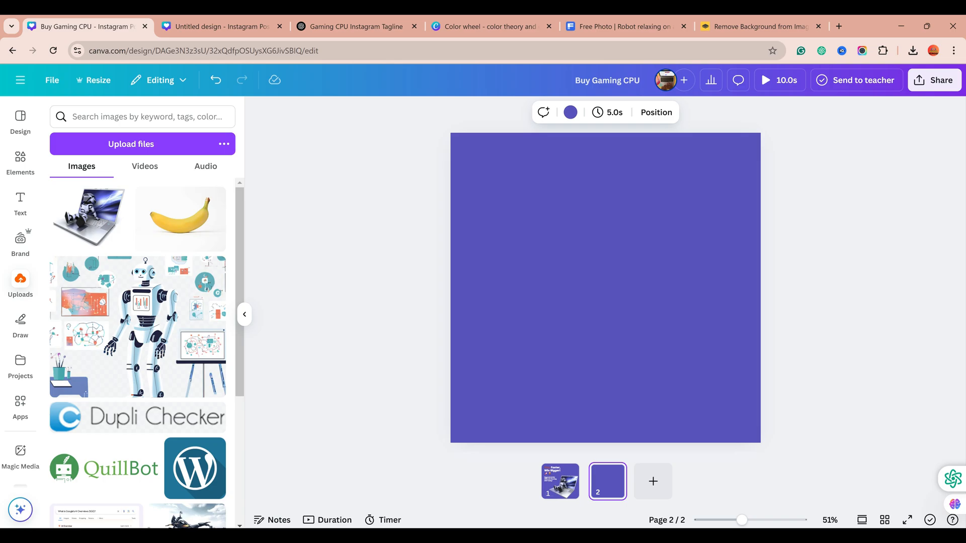
pyautogui.click(20, 161)
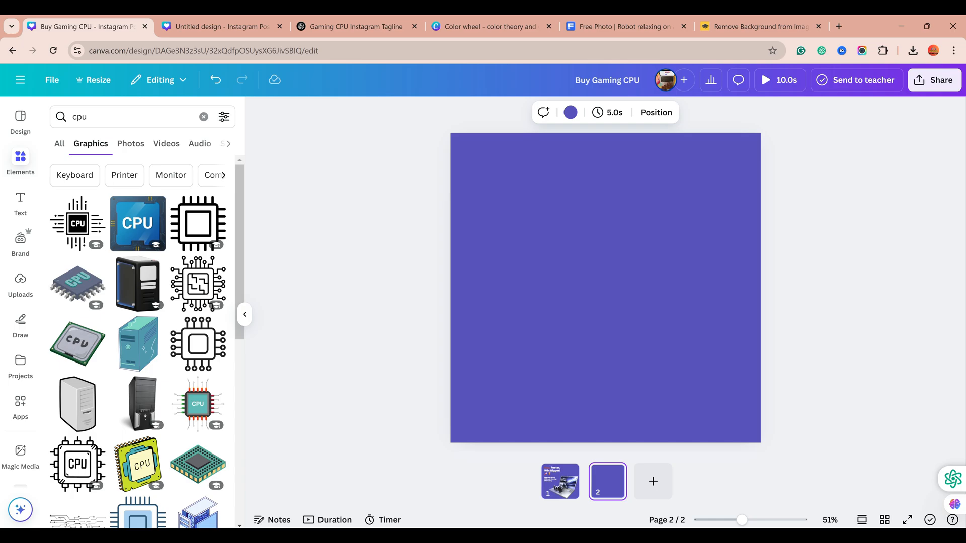
pyautogui.click(560, 482)
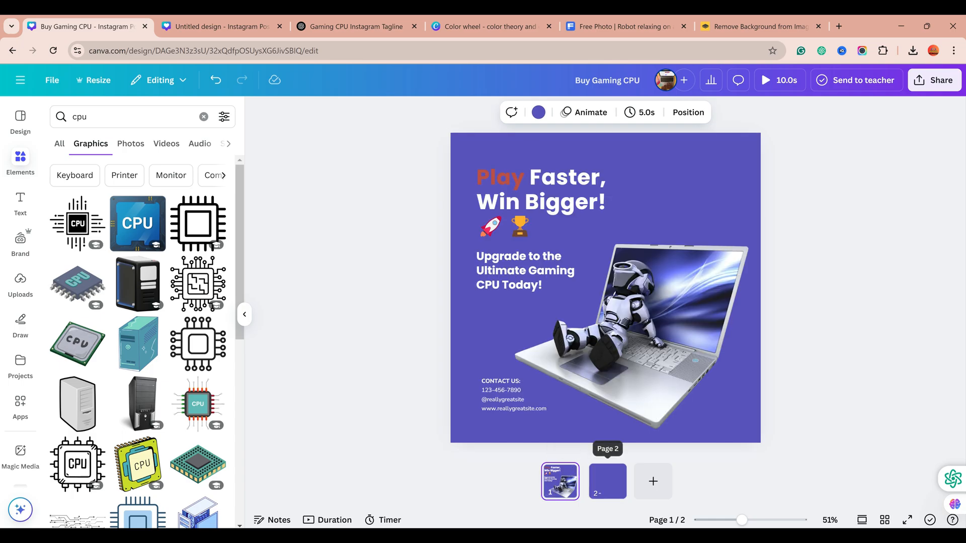
pyautogui.click(608, 481)
pyautogui.click(560, 481)
pyautogui.click(608, 480)
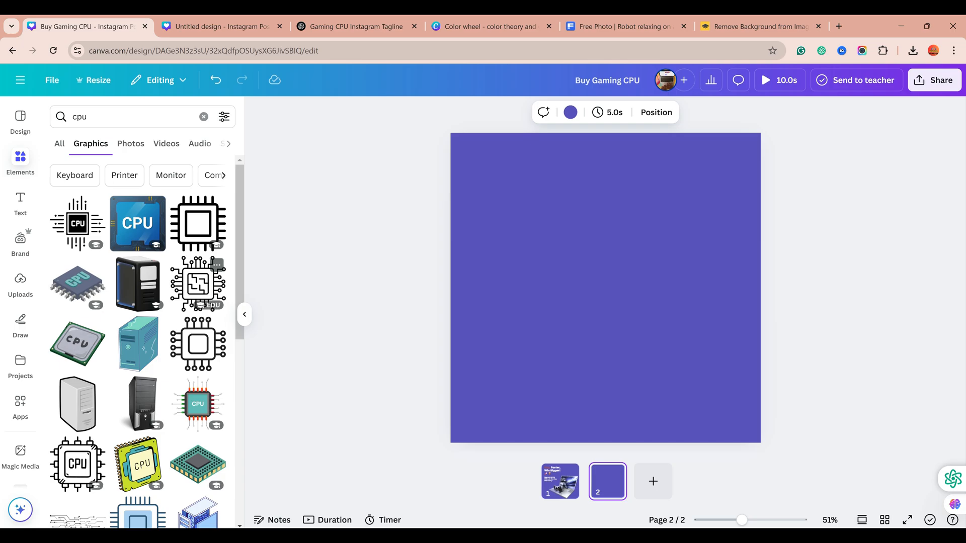
# Try the blue and white Grow Your Business template on page 2, and undo it
pyautogui.click(20, 121)
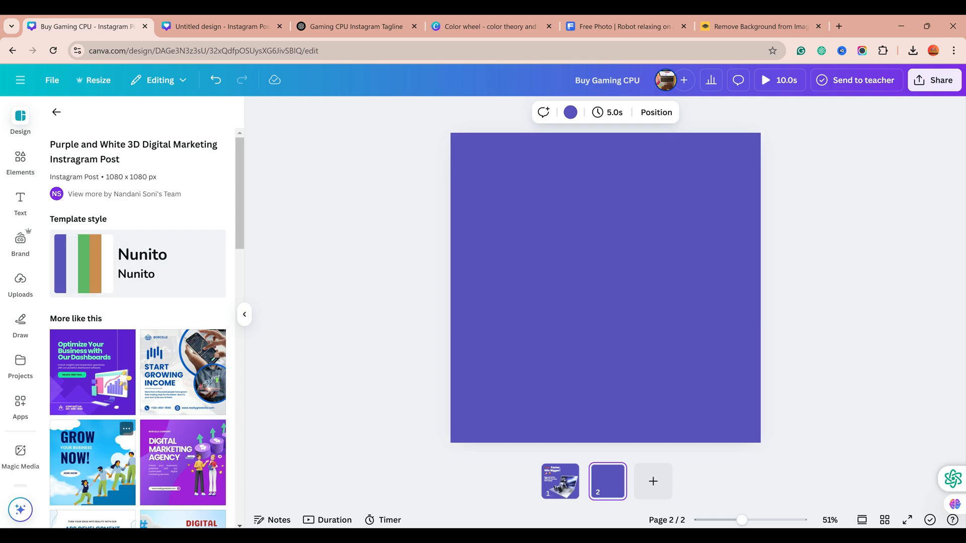
pyautogui.click(93, 463)
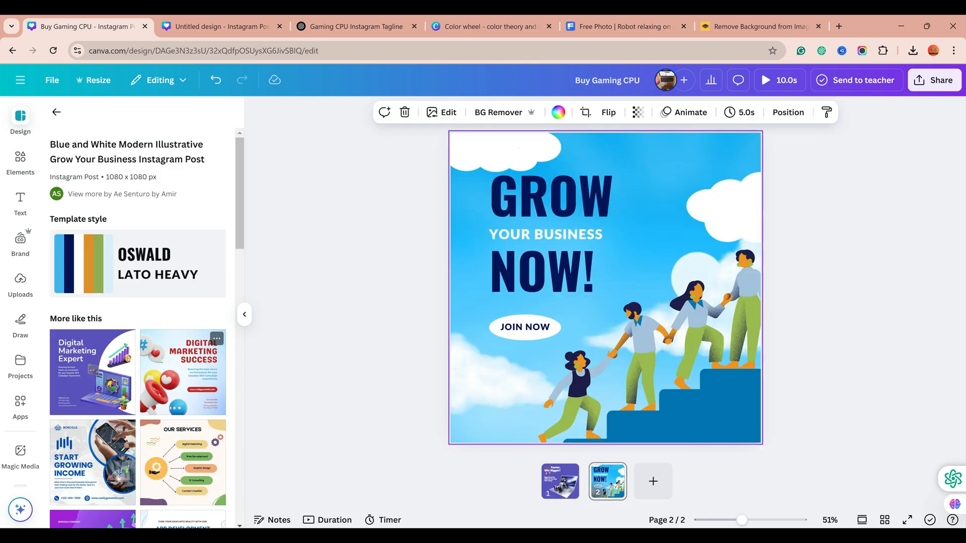
pyautogui.click(57, 112)
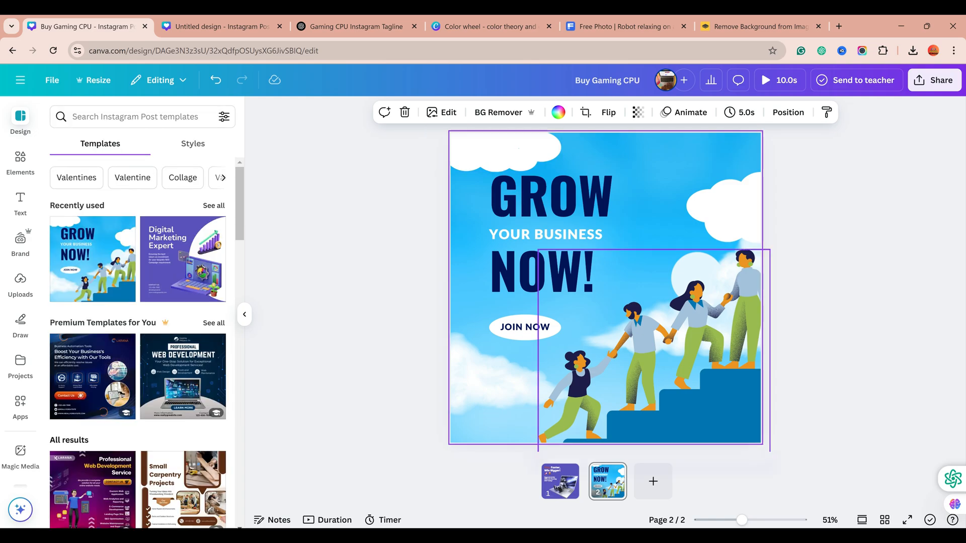
pyautogui.hotkey('ctrl', 'z')
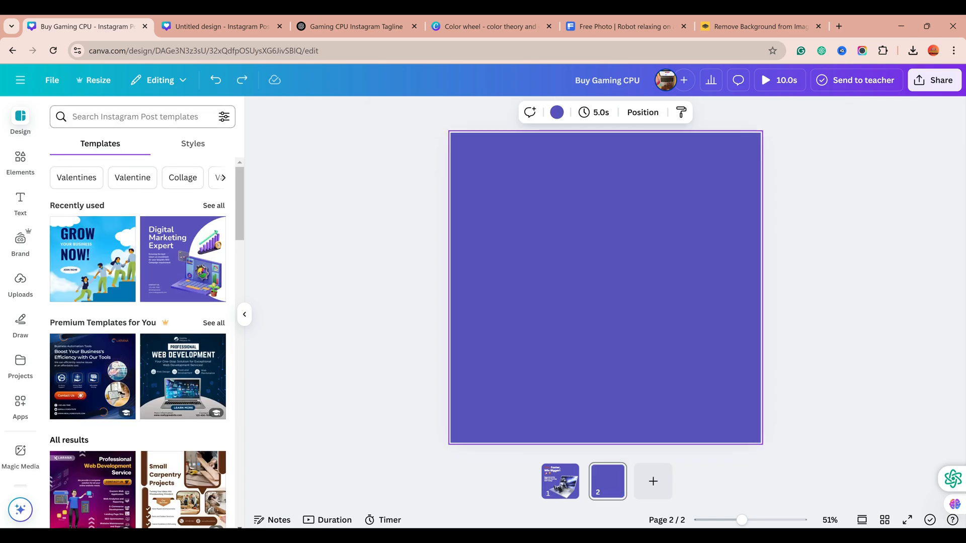
# Search the Instagram Post templates for "procesor"
pyautogui.click(135, 117)
pyautogui.write('cpu')
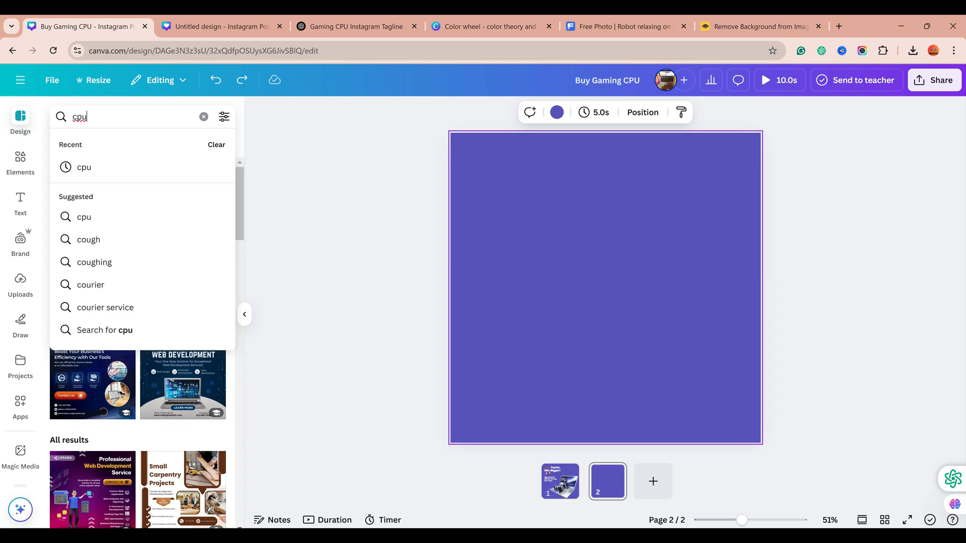
pyautogui.press('BackSpace')
pyautogui.press('BackSpace')
pyautogui.press('BackSpace')
pyautogui.write('proce')
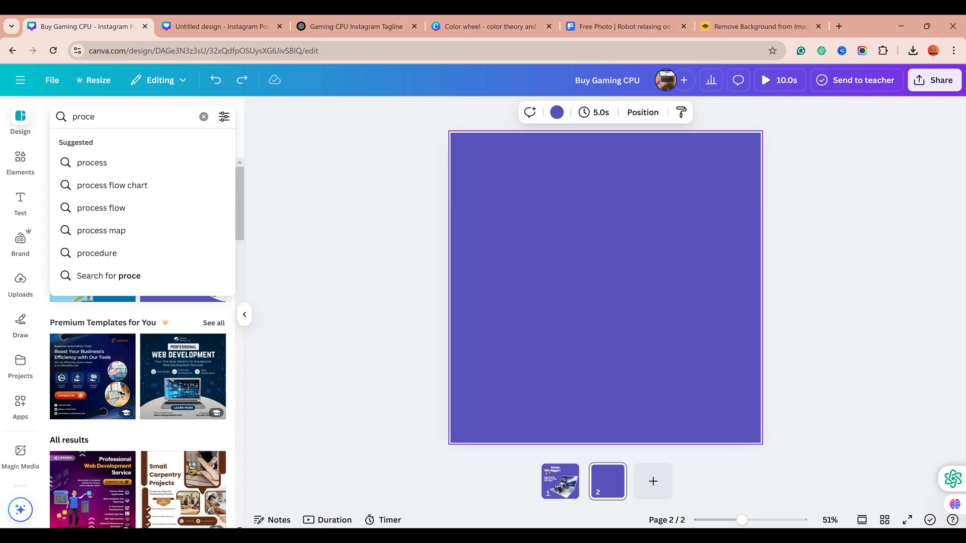
pyautogui.write('sp')
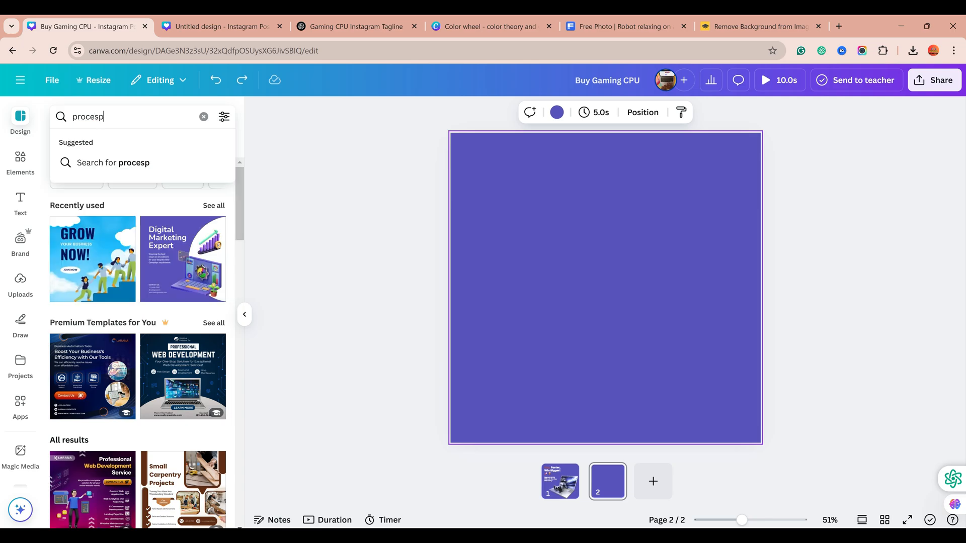
pyautogui.press('BackSpace')
pyautogui.write('or')
pyautogui.press('Return')
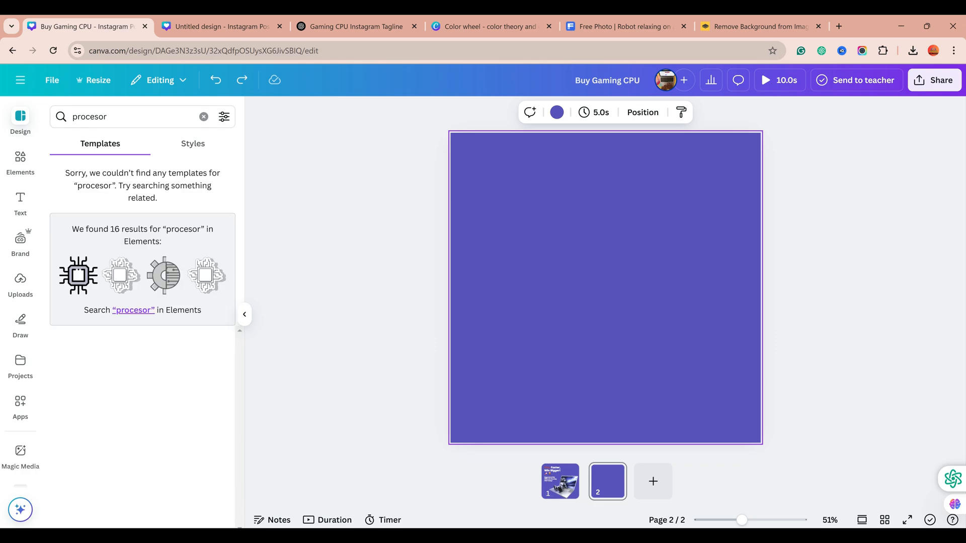
# Try the processor chip graphic from the search results on page 2 at a reduced size, and delete it
pyautogui.hotkey('ctrl', 'y')
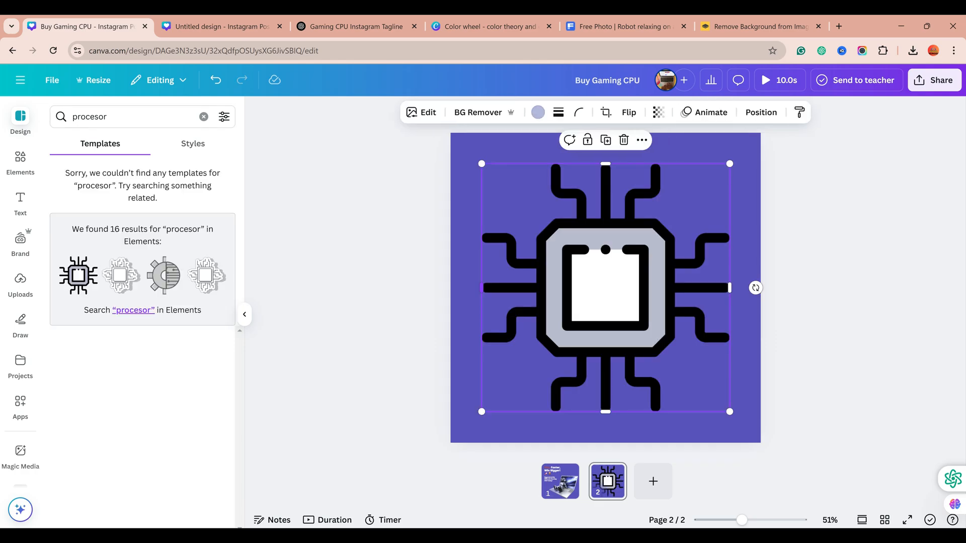
pyautogui.moveTo(481, 163); pyautogui.dragTo(555, 237)
pyautogui.moveTo(643, 324); pyautogui.dragTo(602, 338)
pyautogui.press('Delete')
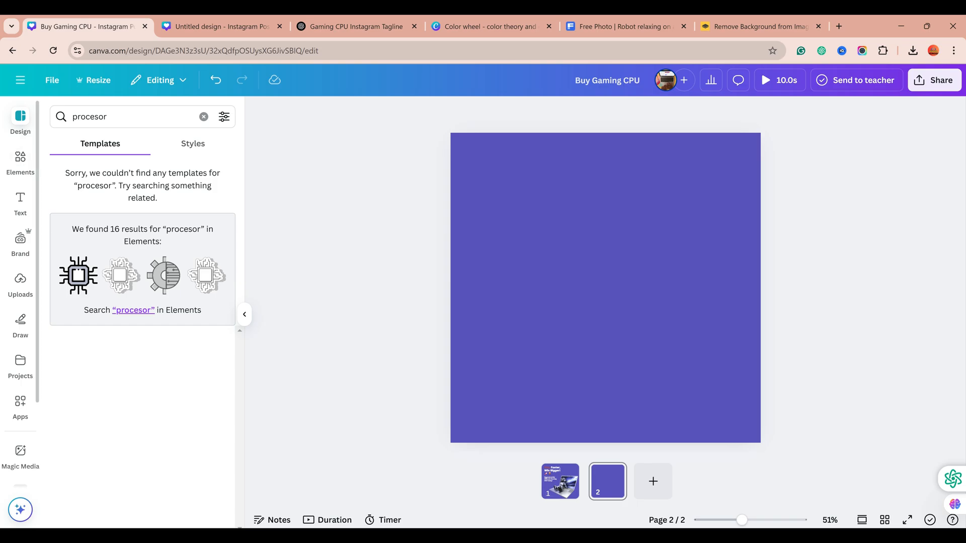
# Clear the "procesor" template search, browse the suggested templates and search for "laptop" instead
pyautogui.click(20, 160)
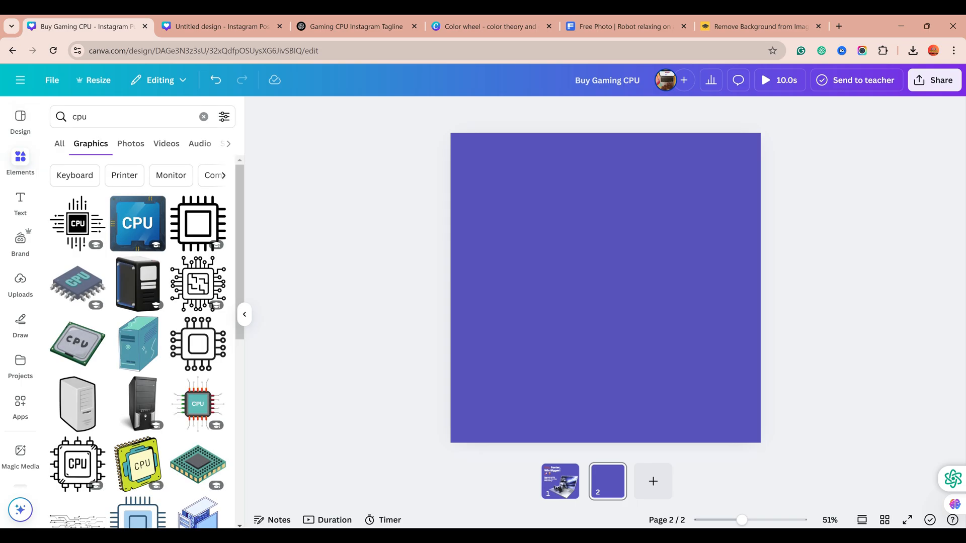
pyautogui.click(20, 121)
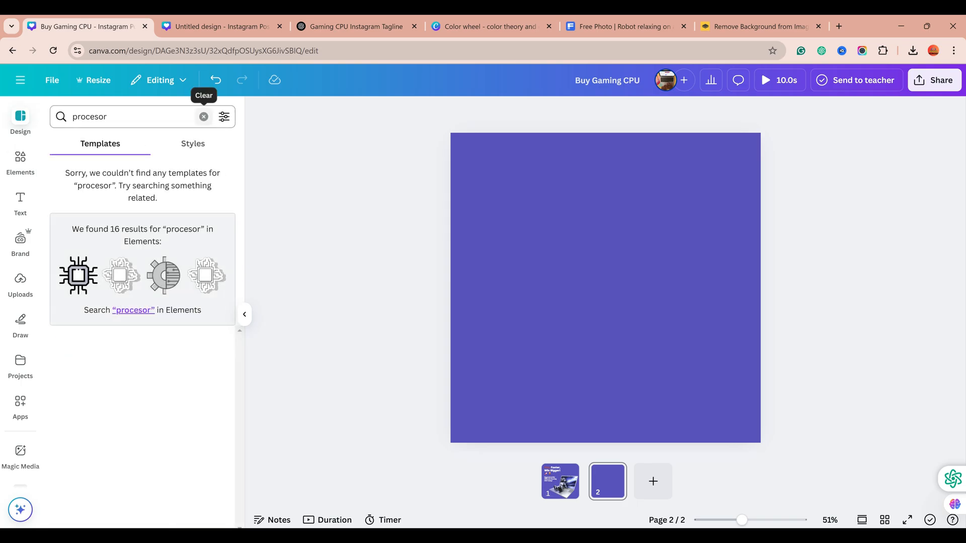
pyautogui.click(203, 116)
pyautogui.scroll(-12, 137, 342)
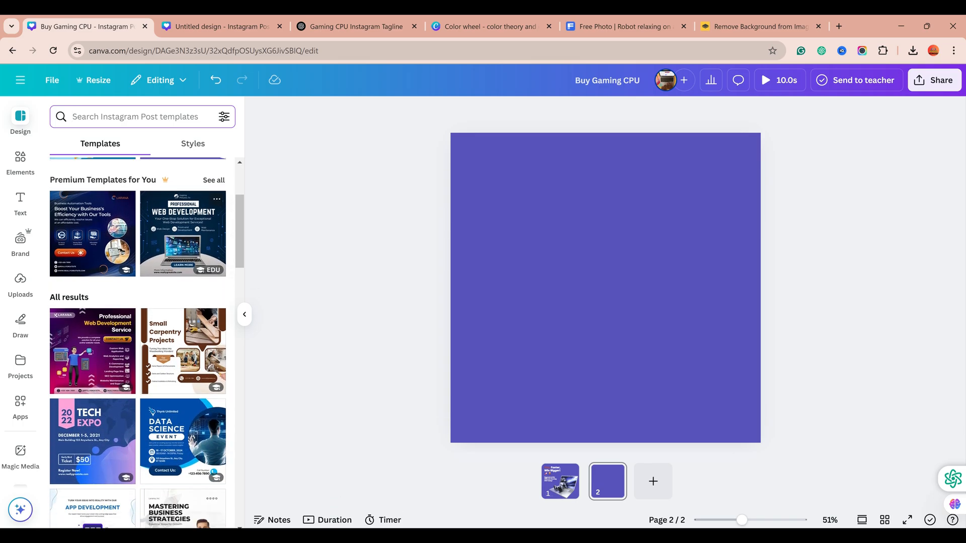
pyautogui.scroll(-3, 183, 307)
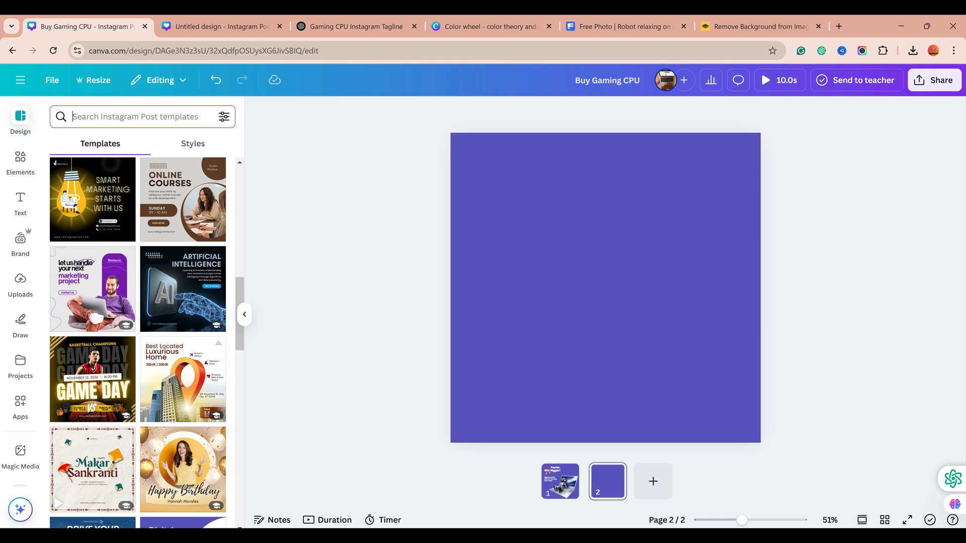
pyautogui.write('la')
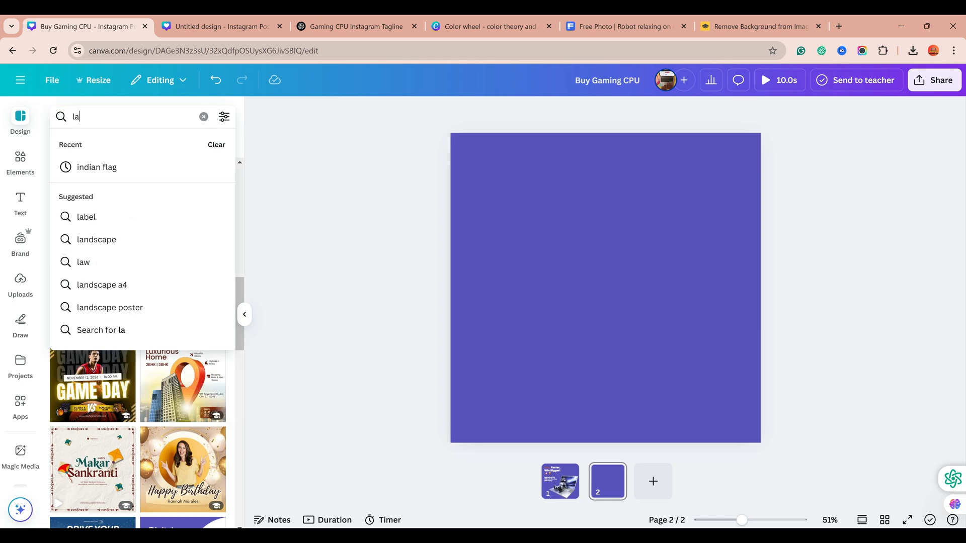
pyautogui.write('ptop')
pyautogui.press('Return')
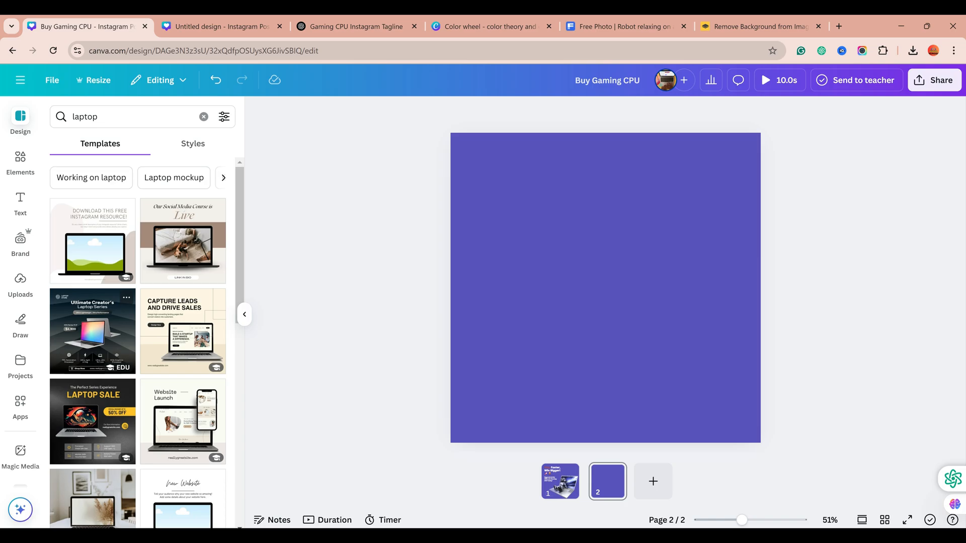
# Apply the Red and White Modern Gaming PC Instagram Post template to page 2 and return to page 1
pyautogui.click(92, 331)
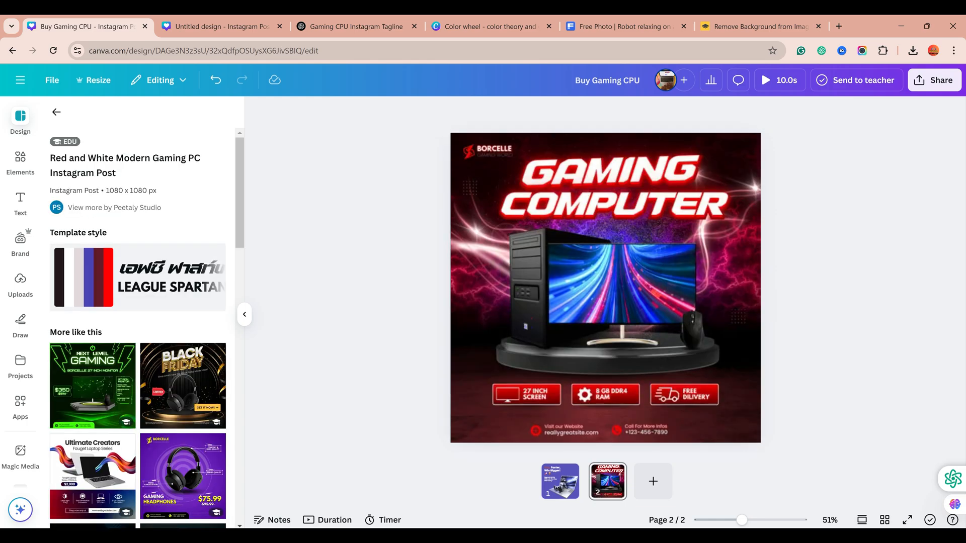
pyautogui.click(479, 357)
pyautogui.click(560, 481)
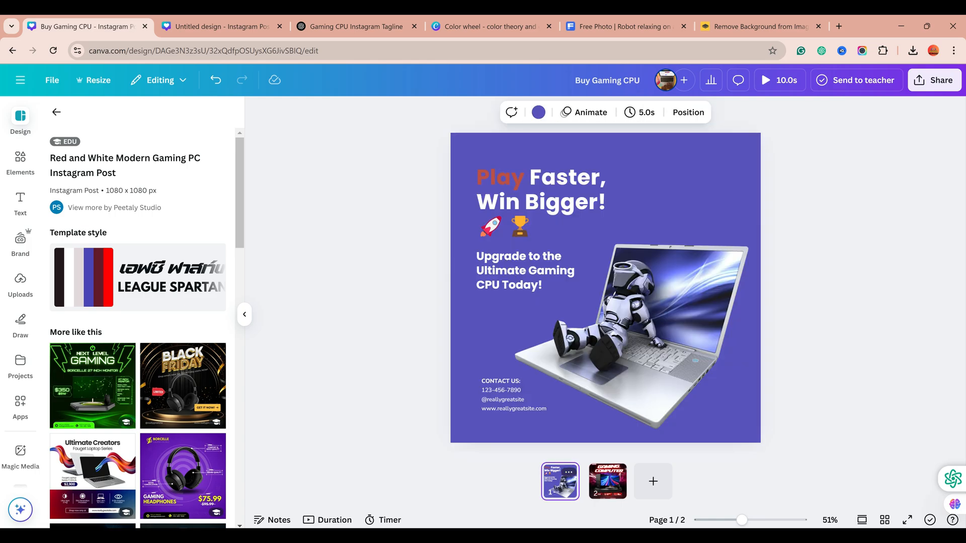
# Compare page 1 with the gaming computer template on page 2, and inspect page 2's screen, RAM and free delivery labels
pyautogui.click(607, 482)
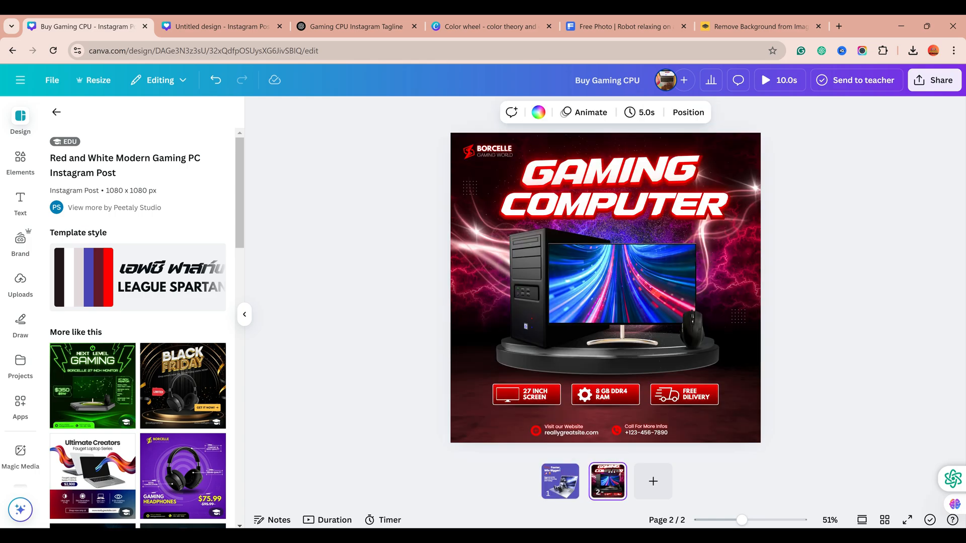
pyautogui.click(560, 482)
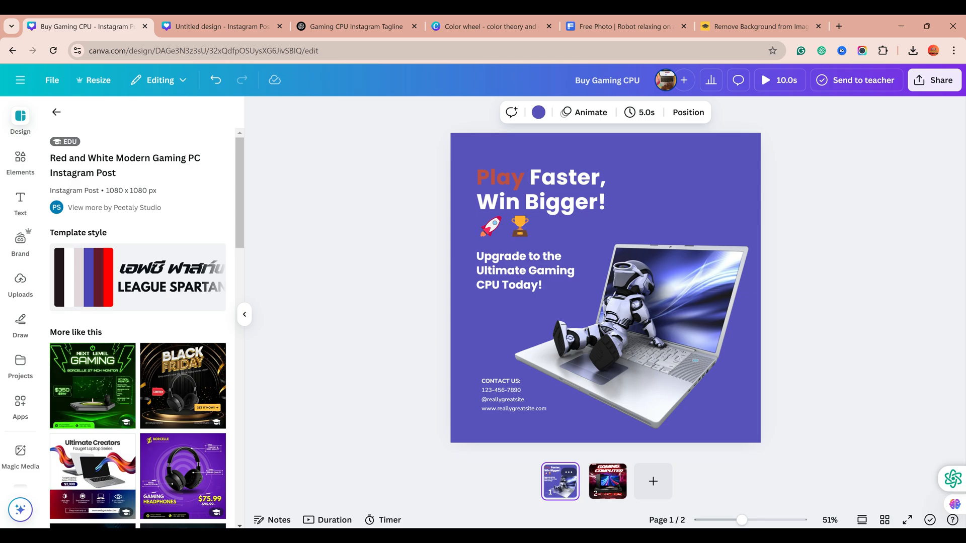
pyautogui.click(608, 481)
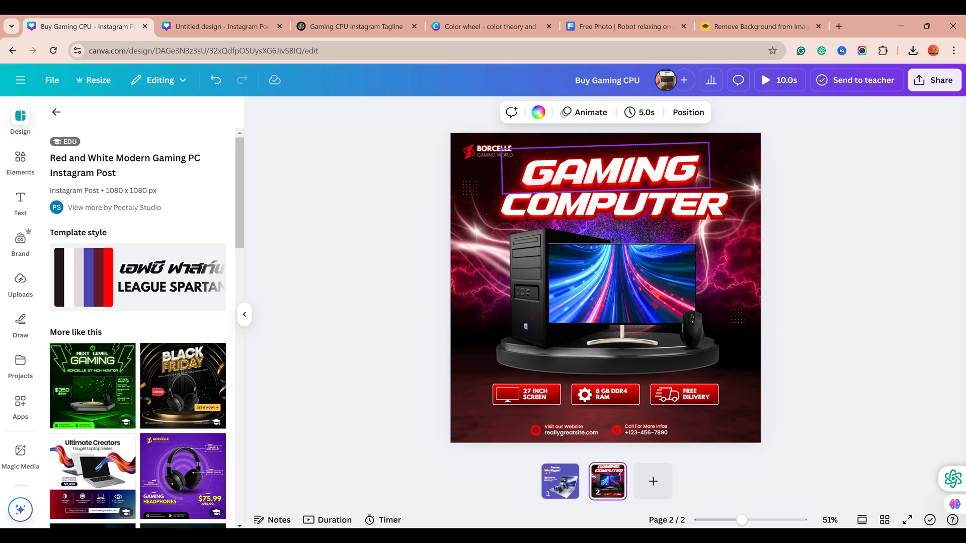
pyautogui.click(537, 395)
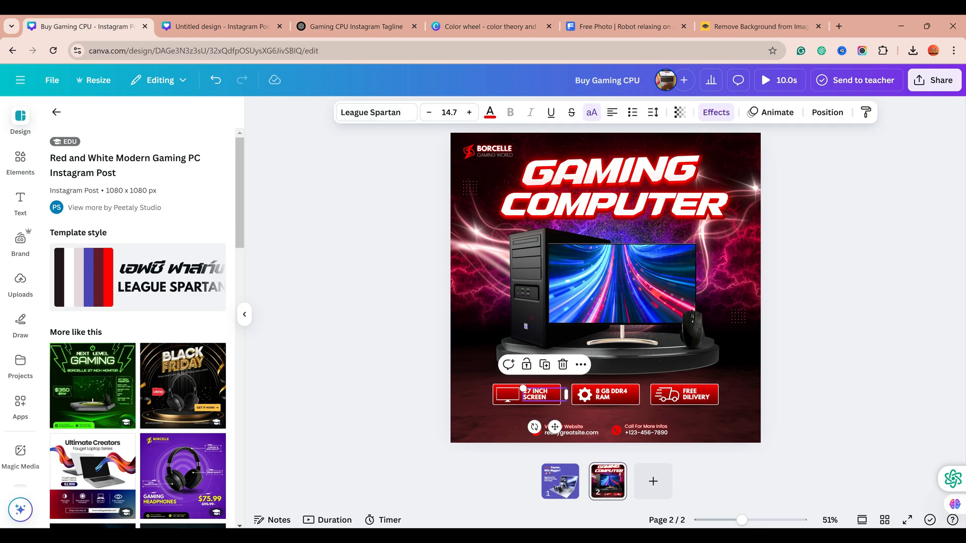
pyautogui.click(610, 395)
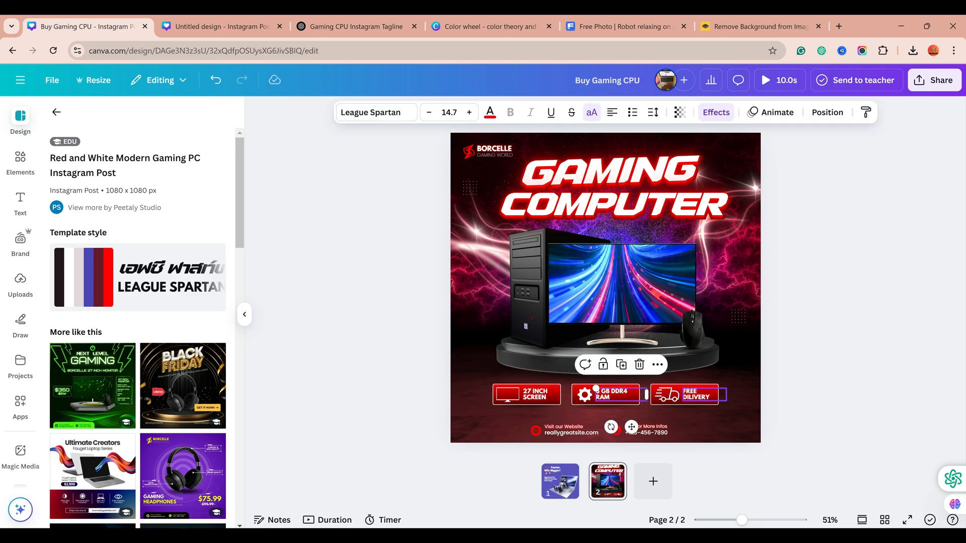
pyautogui.click(683, 390)
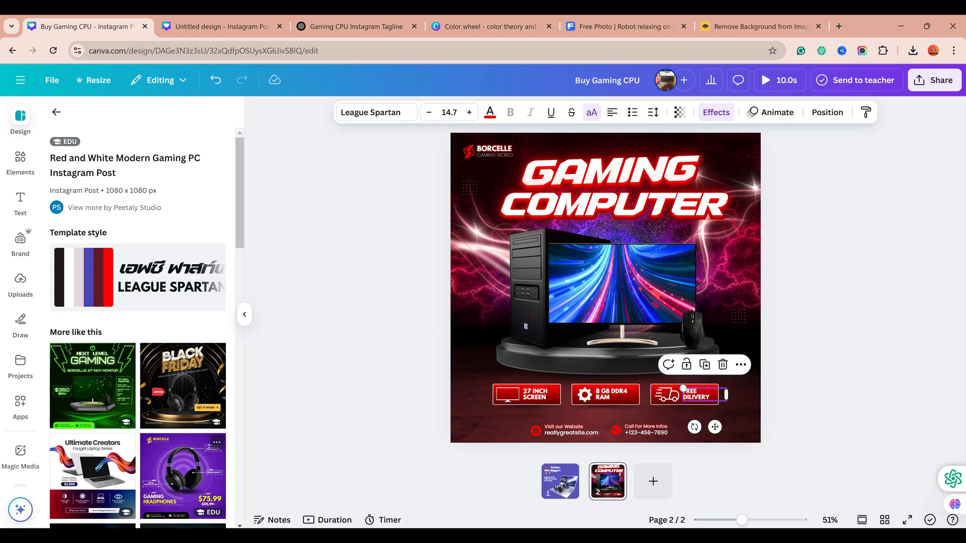
# Apply the Modern Gaming Laptop Promo Instagram template with the "Gaming Unlimited" title to page 2
pyautogui.scroll(-6, 138, 327)
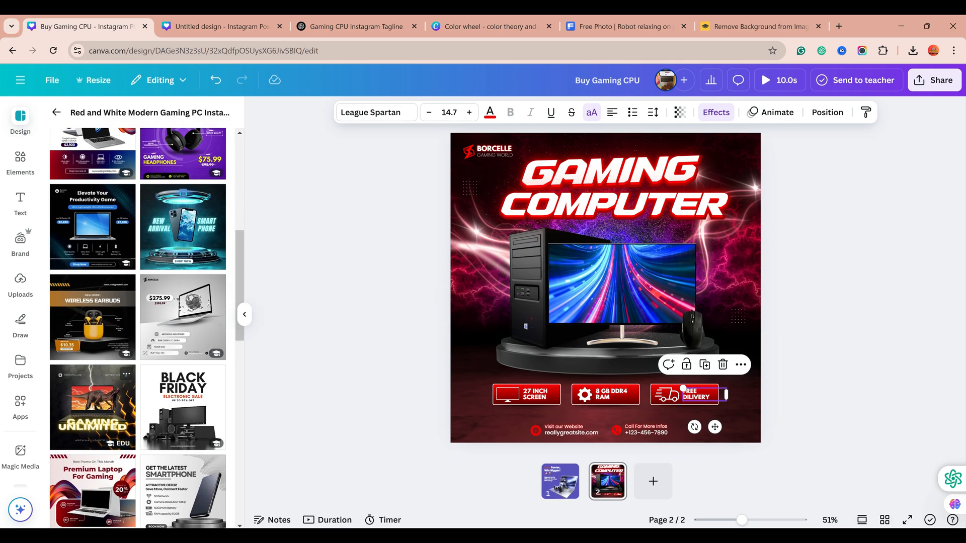
pyautogui.click(92, 402)
pyautogui.scroll(-2, 93, 397)
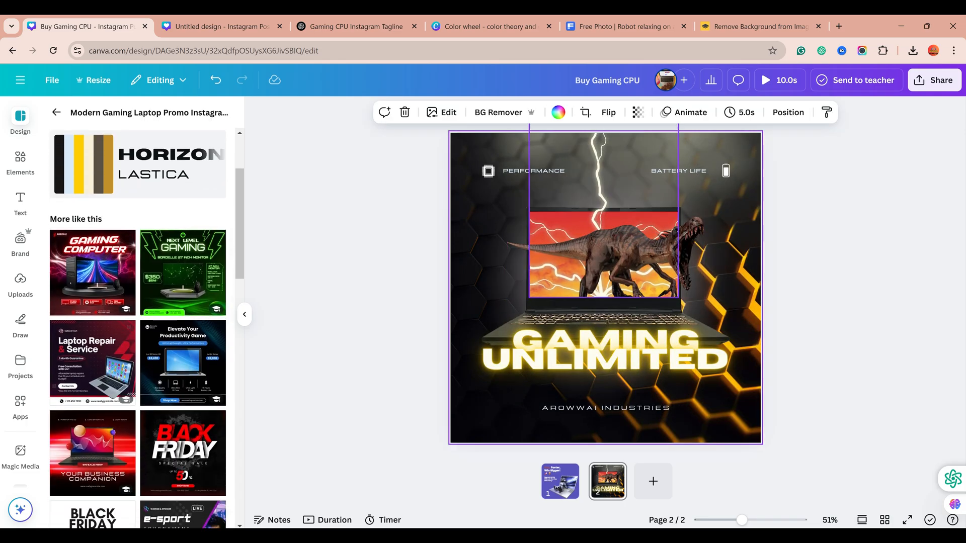
# Try deleting the lightning image over the laptop screen on page 2, and undo the deletion
pyautogui.click(602, 204)
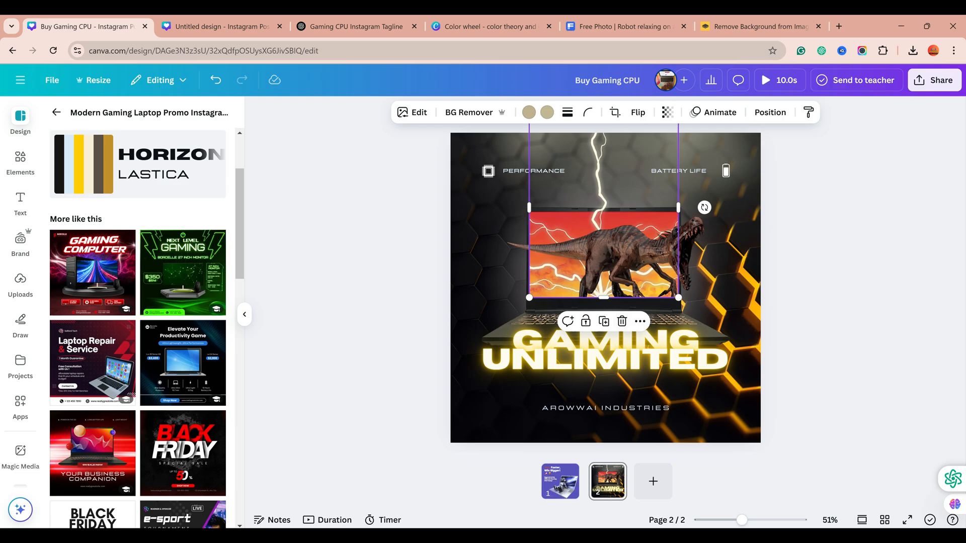
pyautogui.click(622, 321)
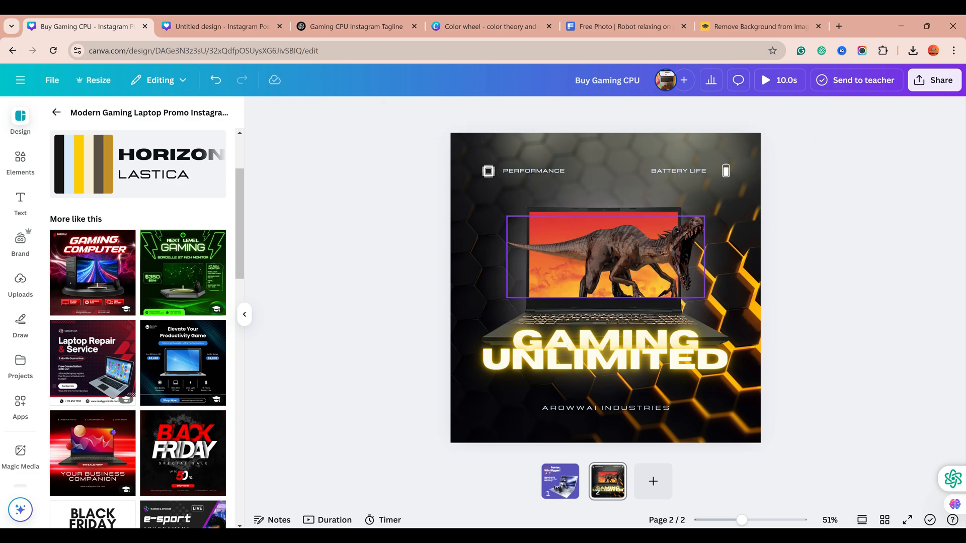
pyautogui.hotkey('ctrl', 'z')
pyautogui.click(602, 204)
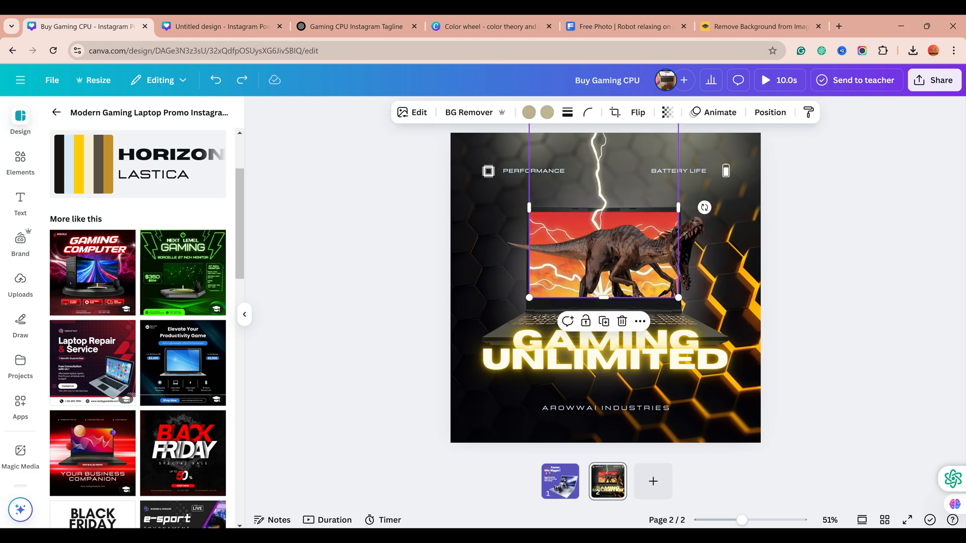
# Replace page 2's background with the laptop image
pyautogui.click(619, 306)
pyautogui.moveTo(619, 305)
pyautogui.mouseDown()
pyautogui.moveTo(834, 354)
pyautogui.moveTo(914, 341)
pyautogui.moveTo(619, 305)
pyautogui.mouseUp()
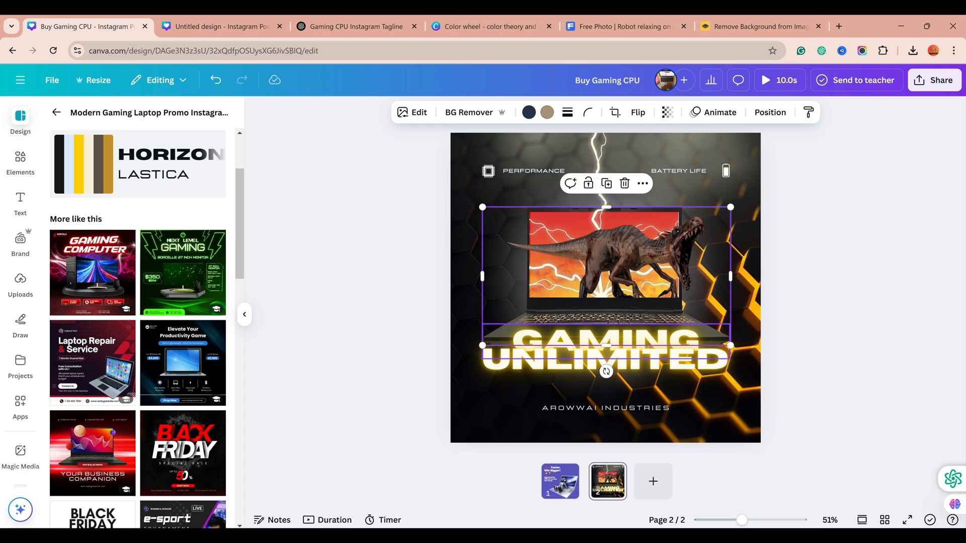
pyautogui.rightClick(665, 335)
pyautogui.click(653, 317)
pyautogui.click(553, 282)
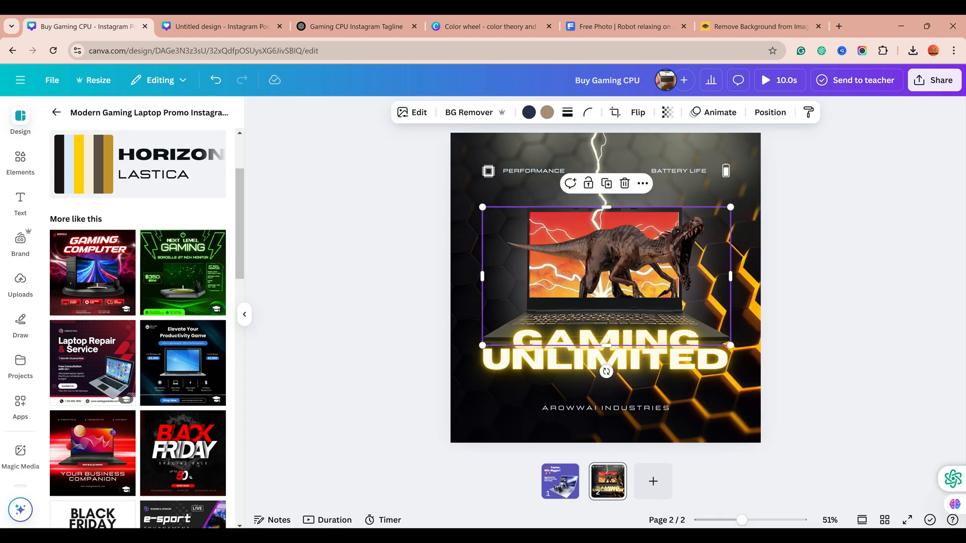
pyautogui.rightClick(516, 302)
pyautogui.moveTo(578, 312)
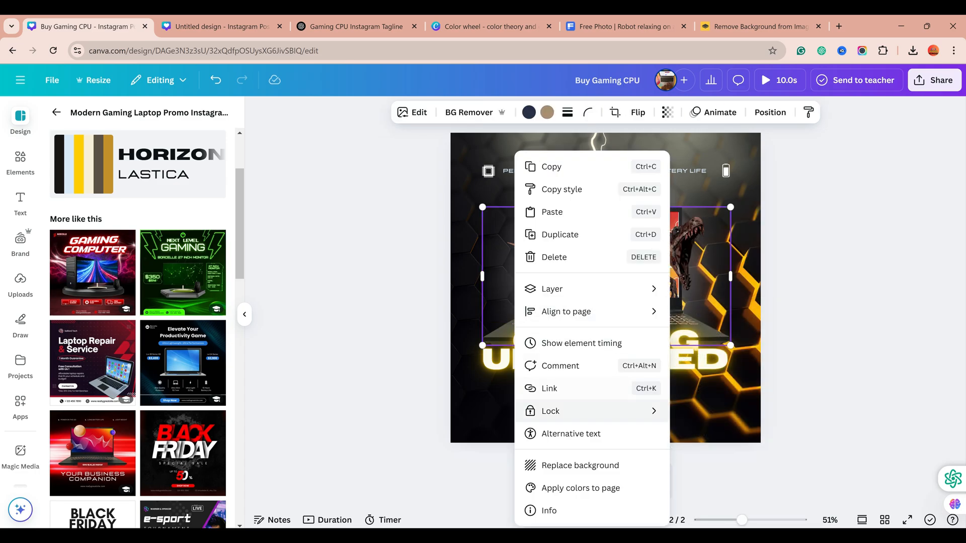
pyautogui.click(581, 465)
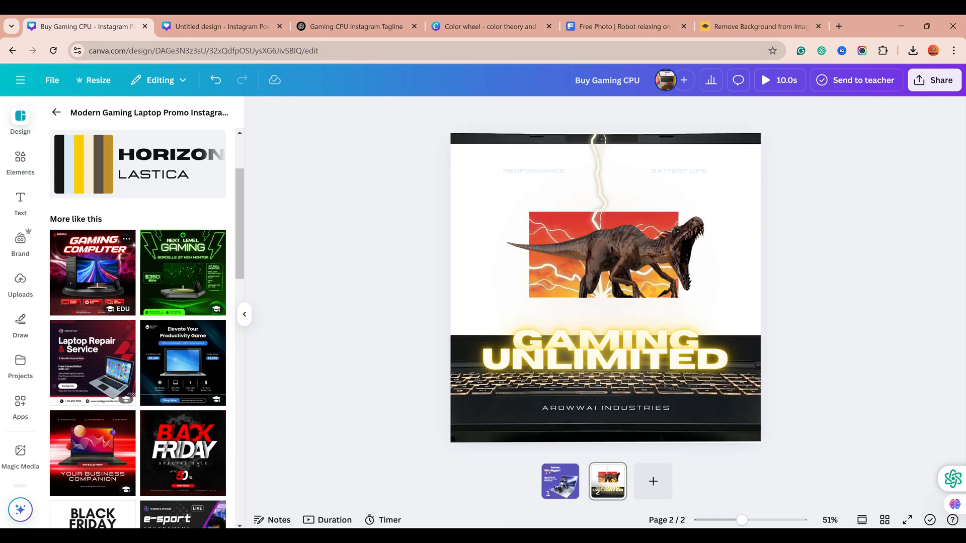
# Try placing the uploaded robot-on-laptop image on page 2, and undo both it and the background replacement
pyautogui.click(20, 160)
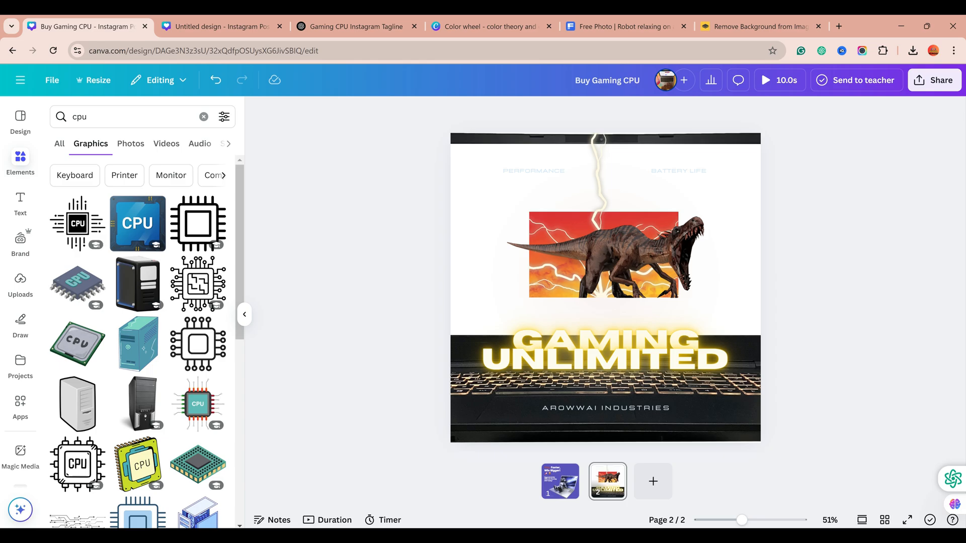
pyautogui.click(20, 282)
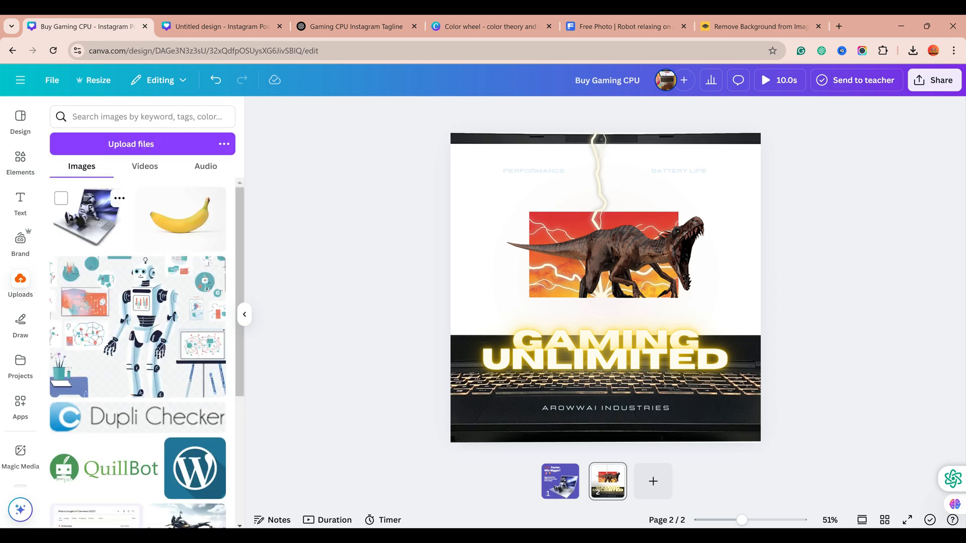
pyautogui.click(88, 217)
pyautogui.moveTo(593, 274); pyautogui.dragTo(476, 236)
pyautogui.hotkey('ctrl', 'z')
pyautogui.hotkey('ctrl', 'z')
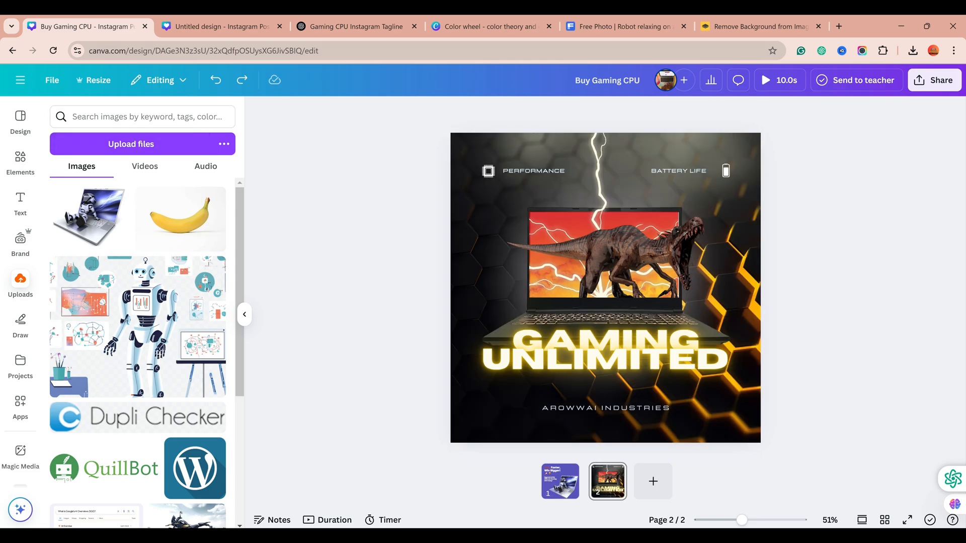
# Close the Buy Gaming CPU design and go from the untitled Instagram Post design to the Canva home page
pyautogui.click(144, 26)
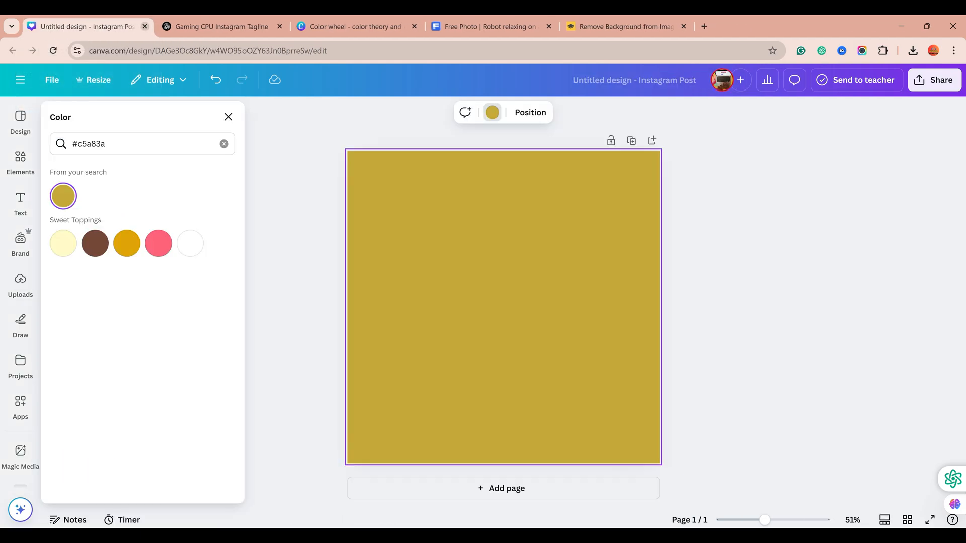
pyautogui.click(20, 80)
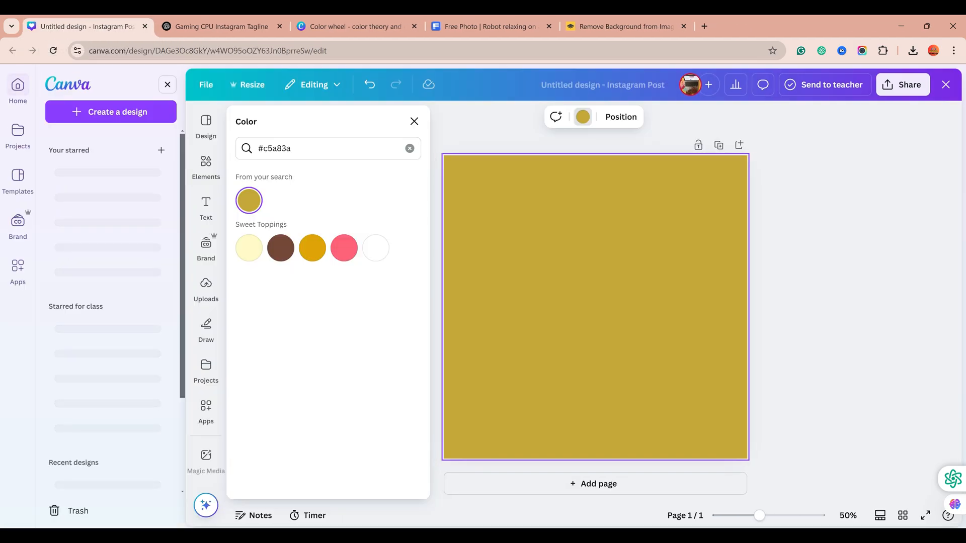
pyautogui.click(18, 85)
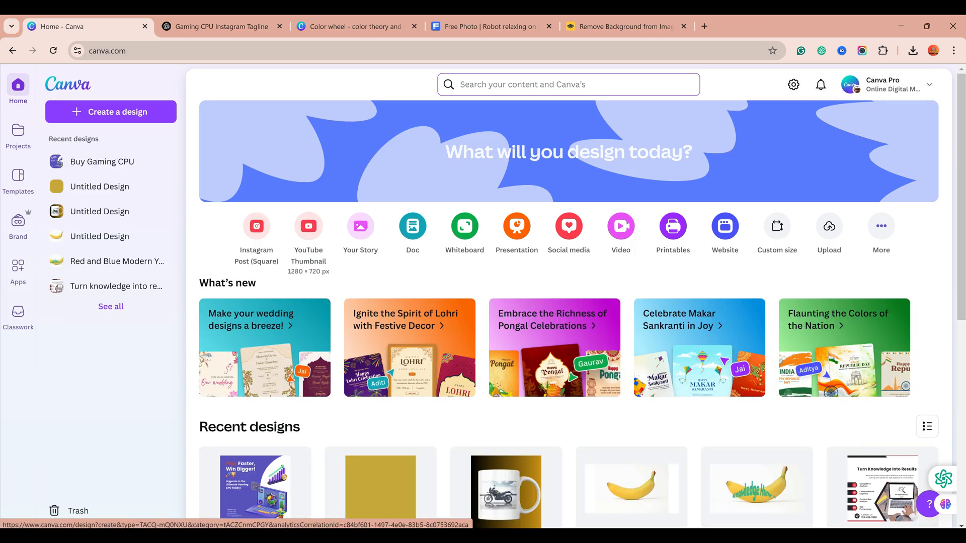
# Create a blank YouTube Thumbnail design and browse its suggested templates
pyautogui.click(308, 229)
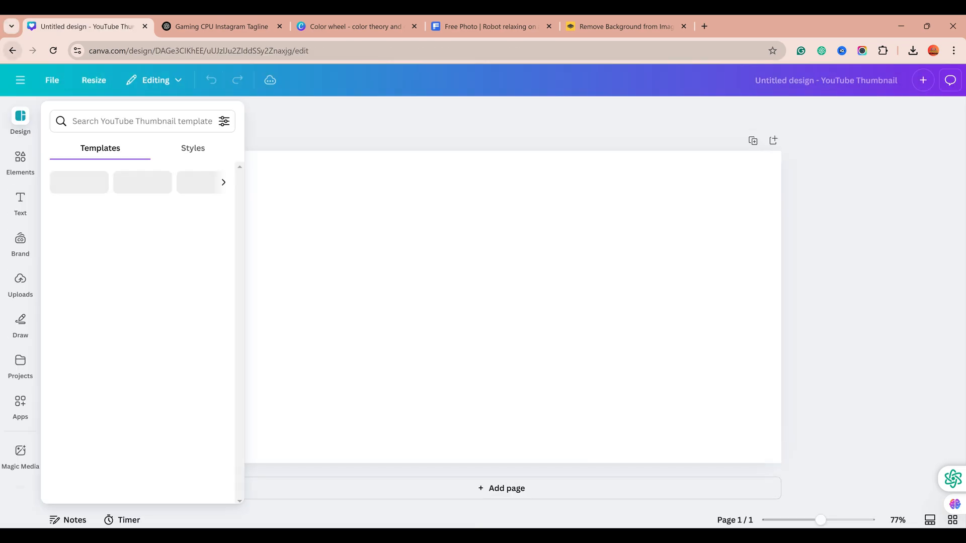
pyautogui.hotkey('alt', 'Left')
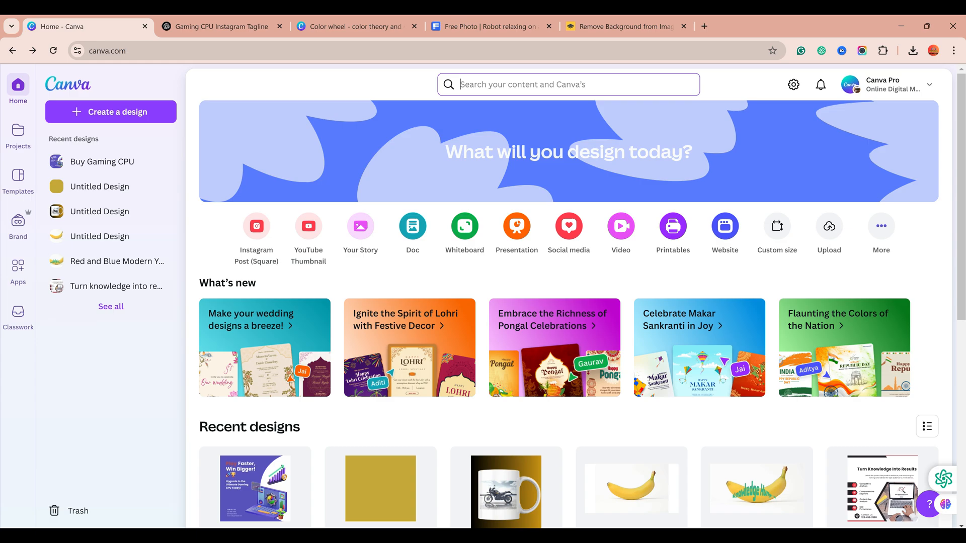
pyautogui.click(308, 226)
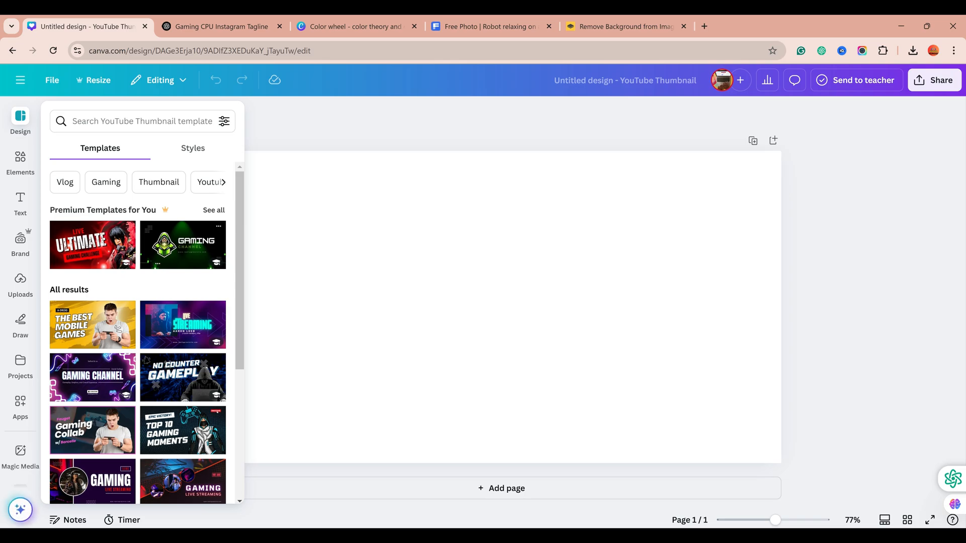
pyautogui.scroll(-4, 138, 332)
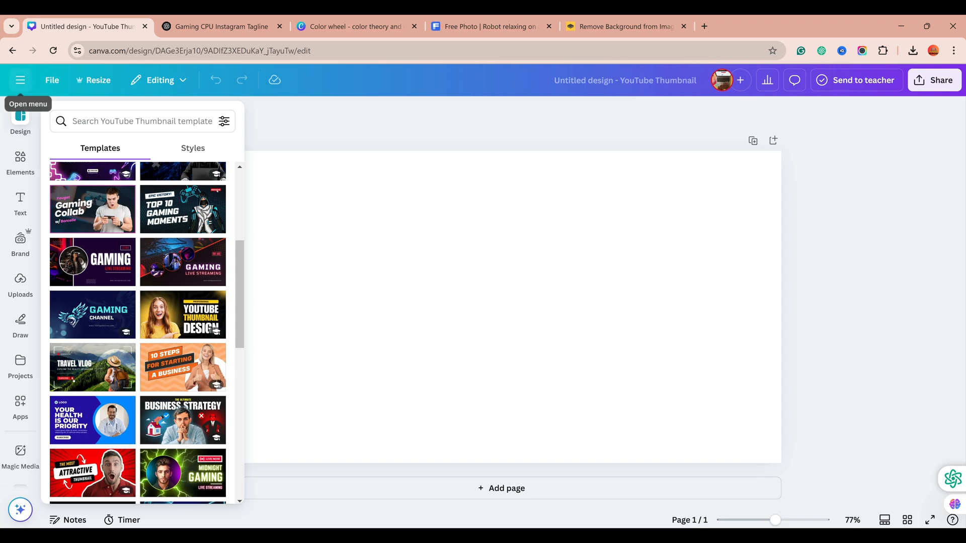
# Return to the home page and search for "youtube thumbnail"
pyautogui.click(20, 80)
pyautogui.click(18, 86)
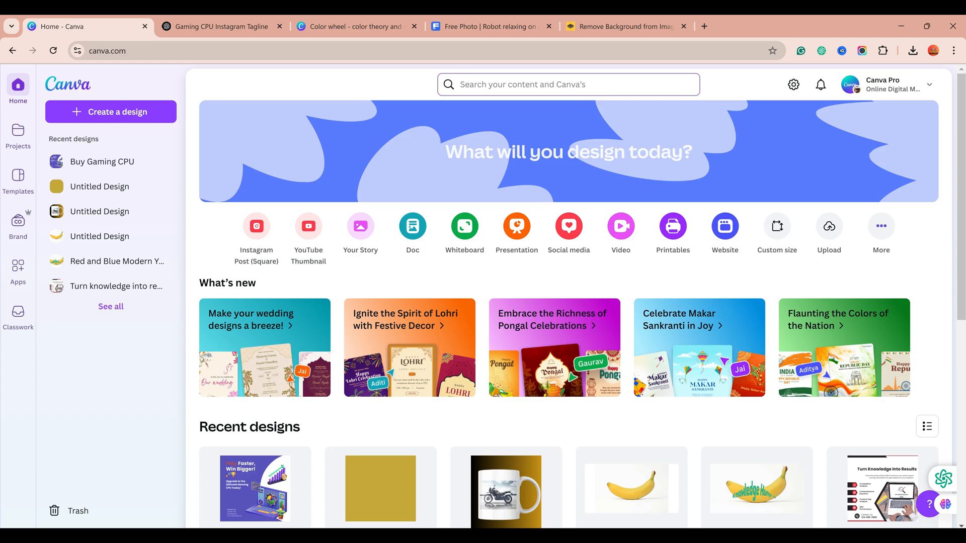
pyautogui.write('youtub')
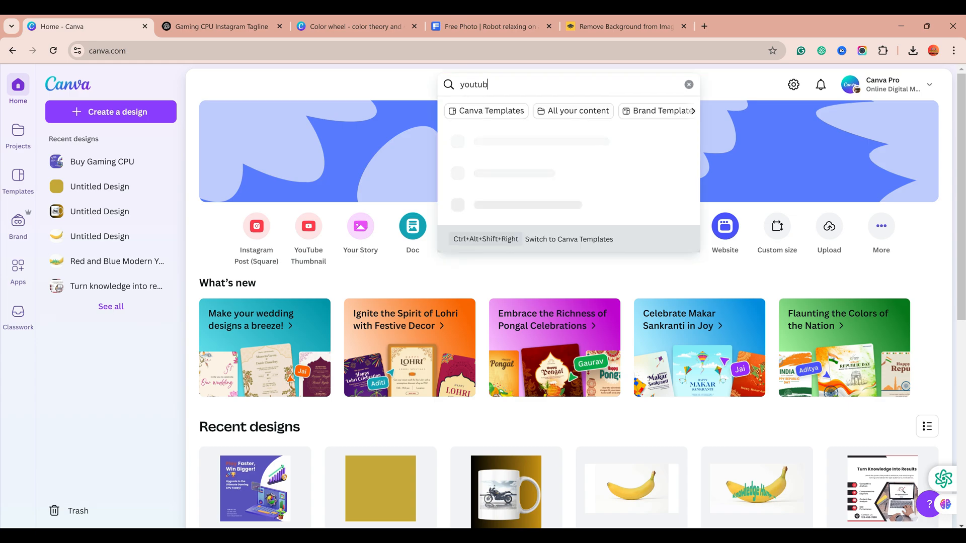
pyautogui.write('e thu')
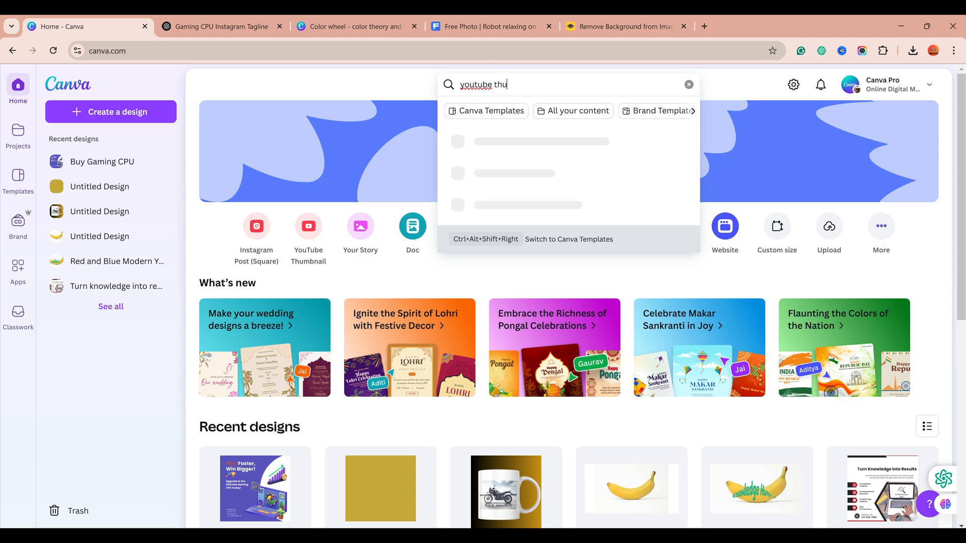
pyautogui.write('mb')
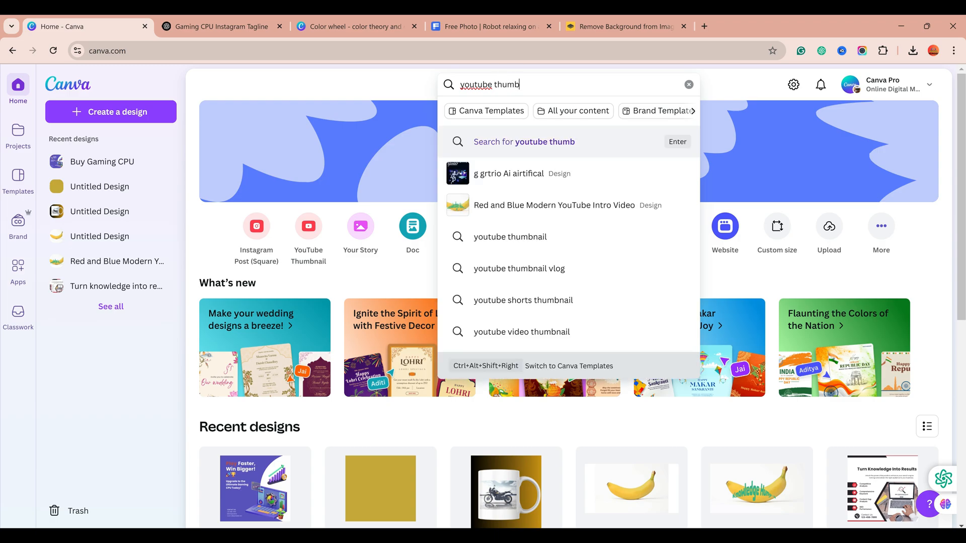
pyautogui.press('Down')
pyautogui.press('Down')
pyautogui.press('Down')
pyautogui.press('Return')
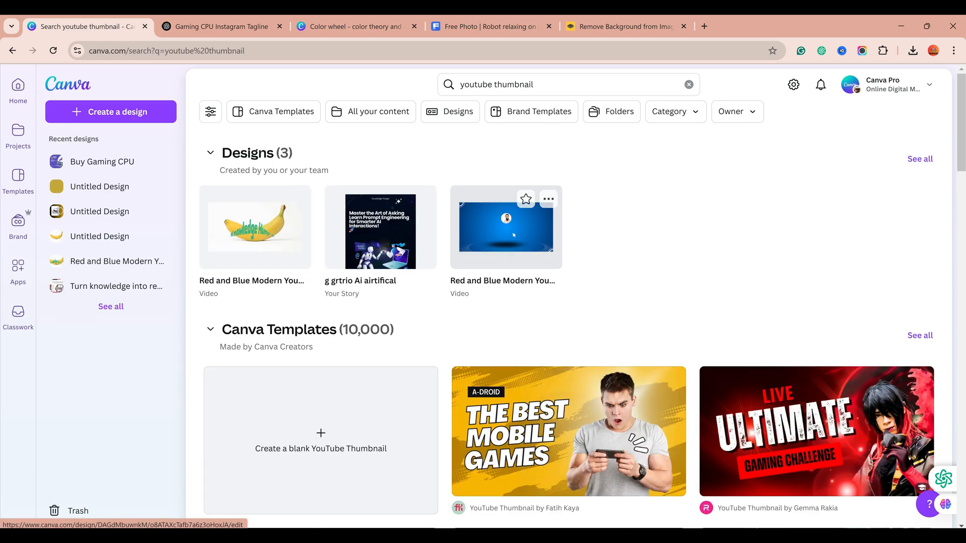
# Examine the YouTube Thumbnail templates in the search results down to the end of the list
pyautogui.scroll(-8, 513, 235)
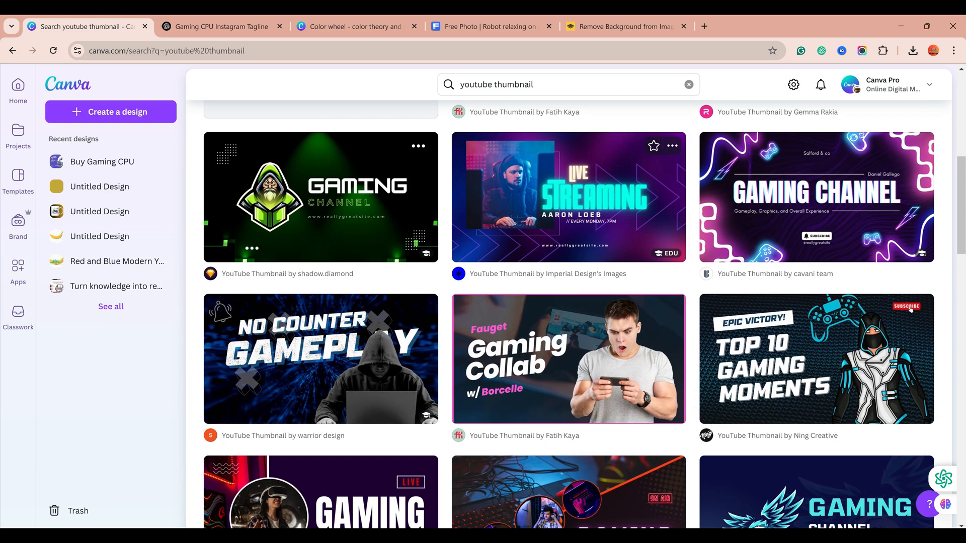
pyautogui.scroll(-8, 516, 322)
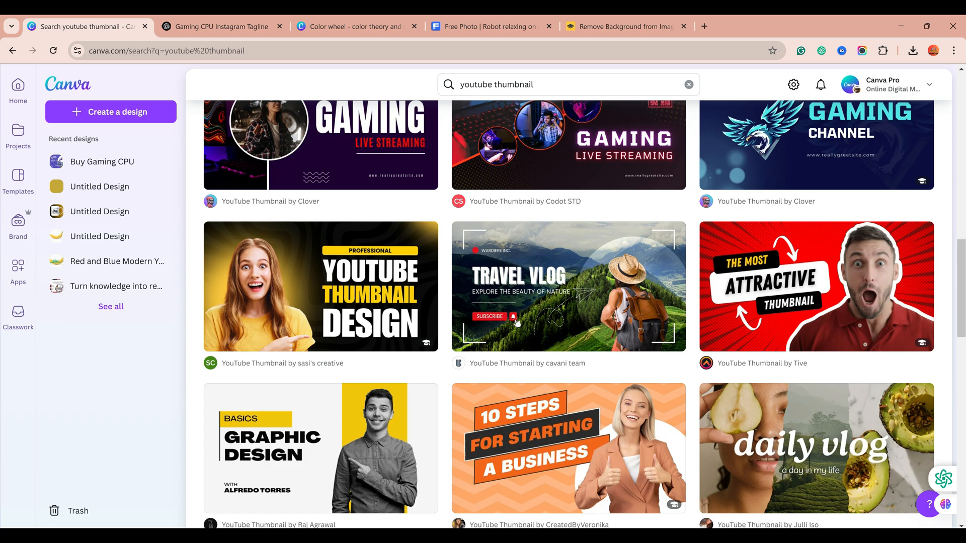
pyautogui.scroll(-6, 516, 322)
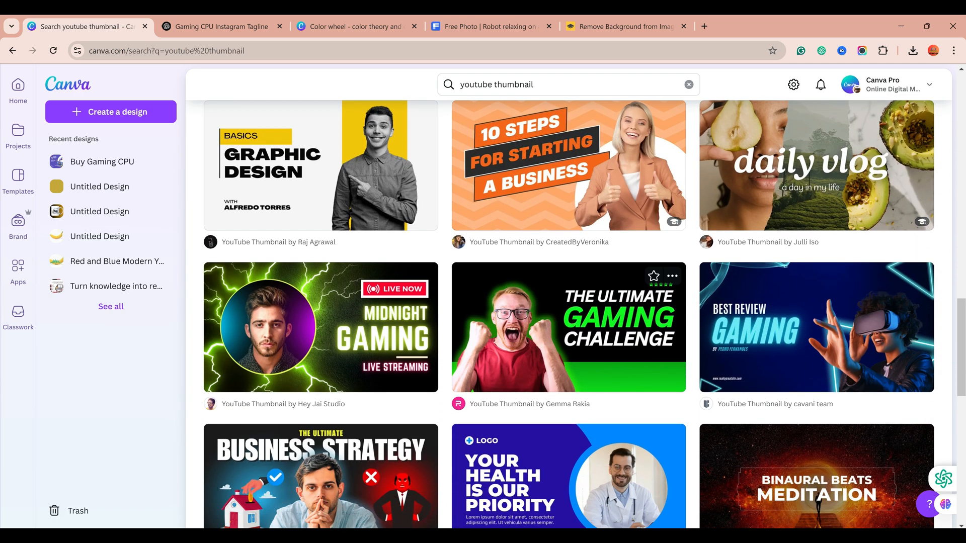
pyautogui.scroll(-3, 815, 322)
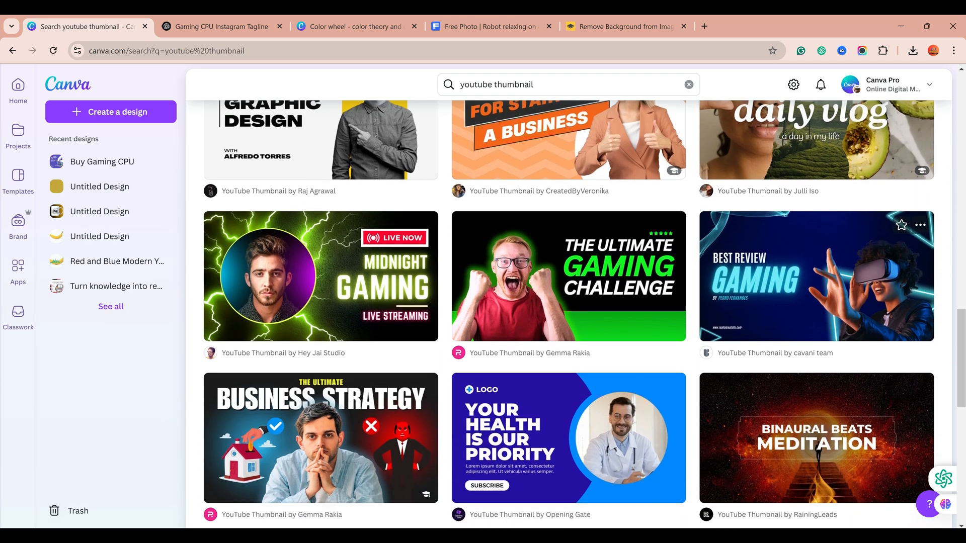
pyautogui.scroll(-9, 815, 322)
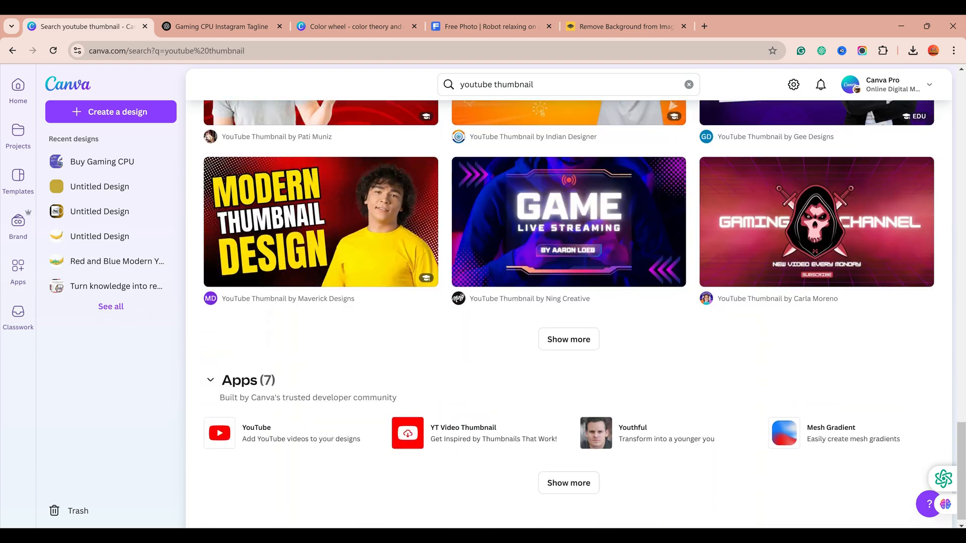
# Load more YouTube Thumbnail templates and examine the additional designs
pyautogui.click(568, 331)
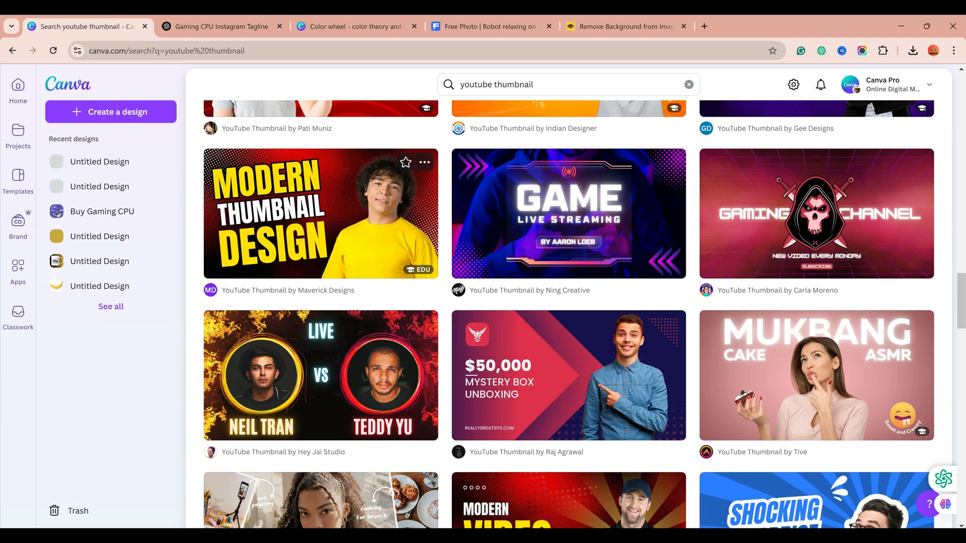
pyautogui.scroll(-5, 805, 166)
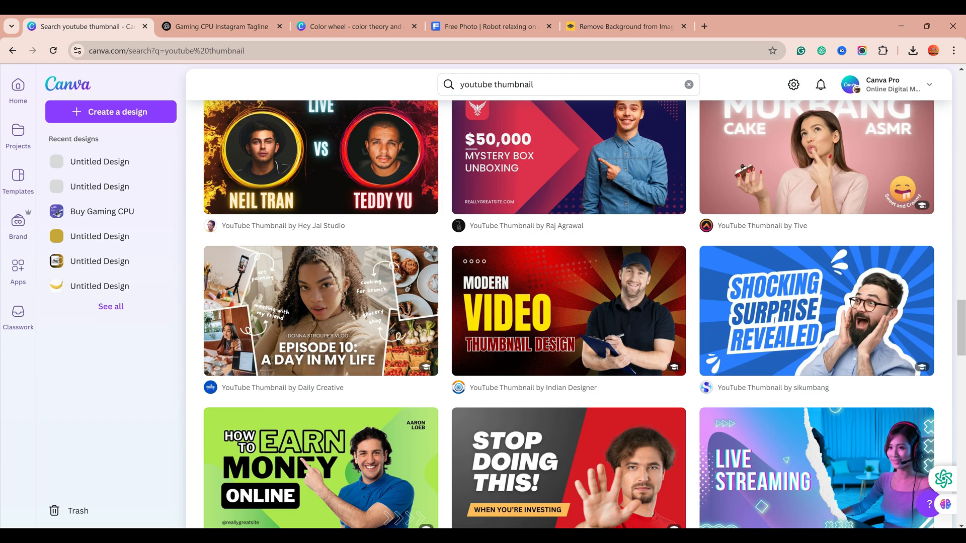
pyautogui.scroll(-3, 815, 312)
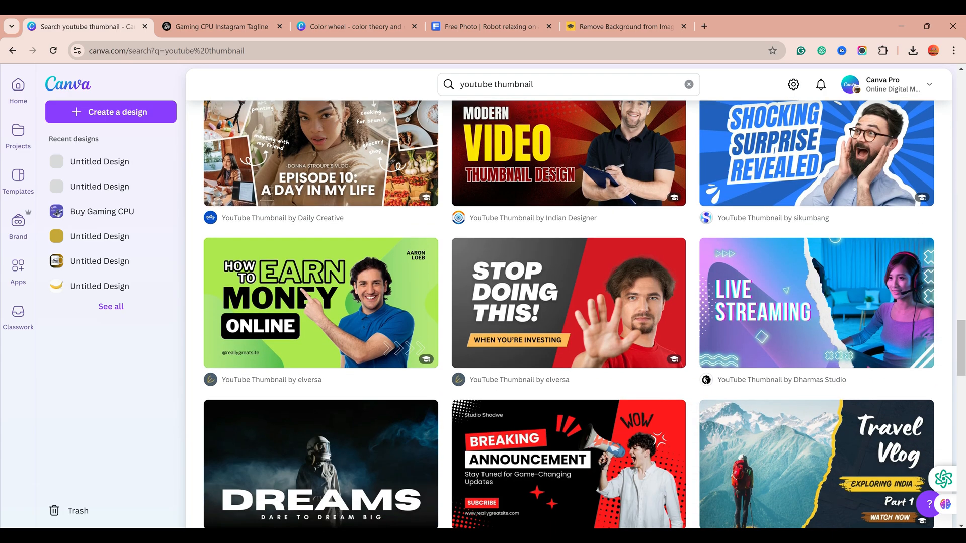
pyautogui.scroll(-5, 569, 312)
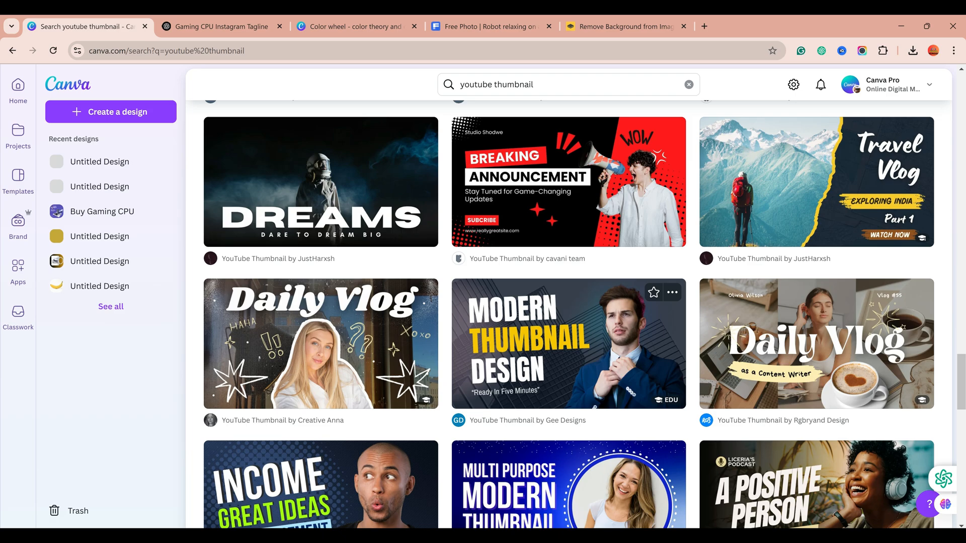
pyautogui.scroll(-5, 569, 312)
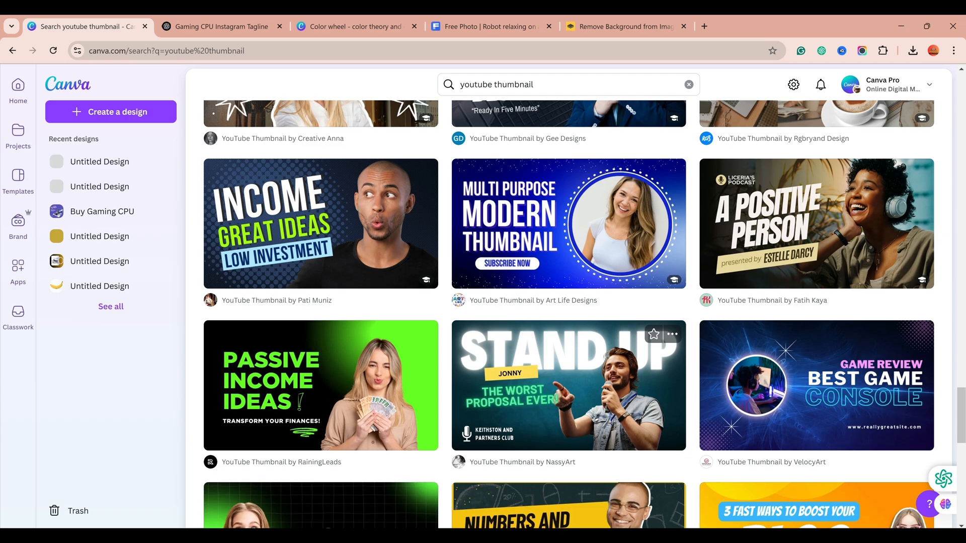
pyautogui.scroll(12, 568, 377)
pyautogui.scroll(11, 568, 377)
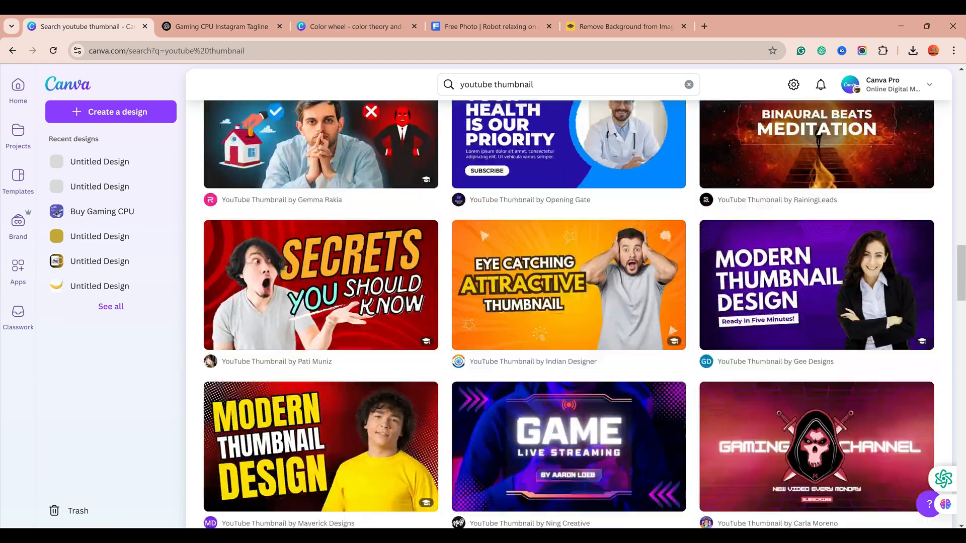
# Open the Game Live Streaming thumbnail template by Ning Creative as a new customizable design
pyautogui.scroll(-2, 569, 383)
pyautogui.click(568, 327)
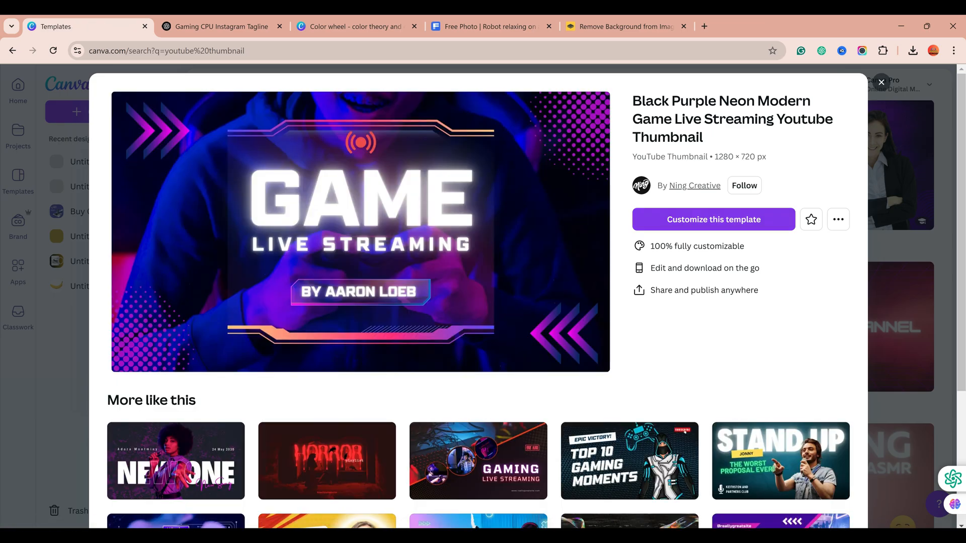
pyautogui.click(696, 219)
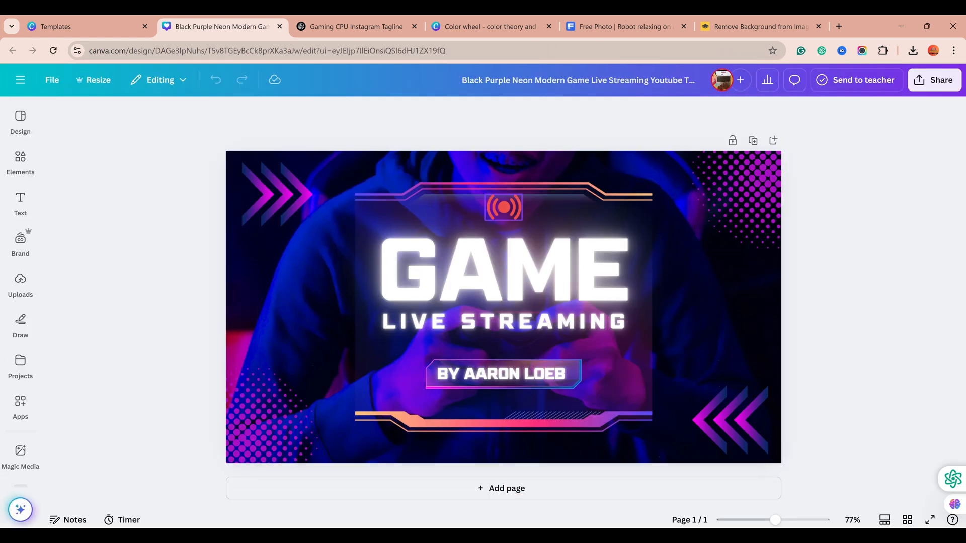
# Select the red broadcast icon above the GAME heading and search the elements library for "live now"
pyautogui.click(504, 208)
pyautogui.click(20, 160)
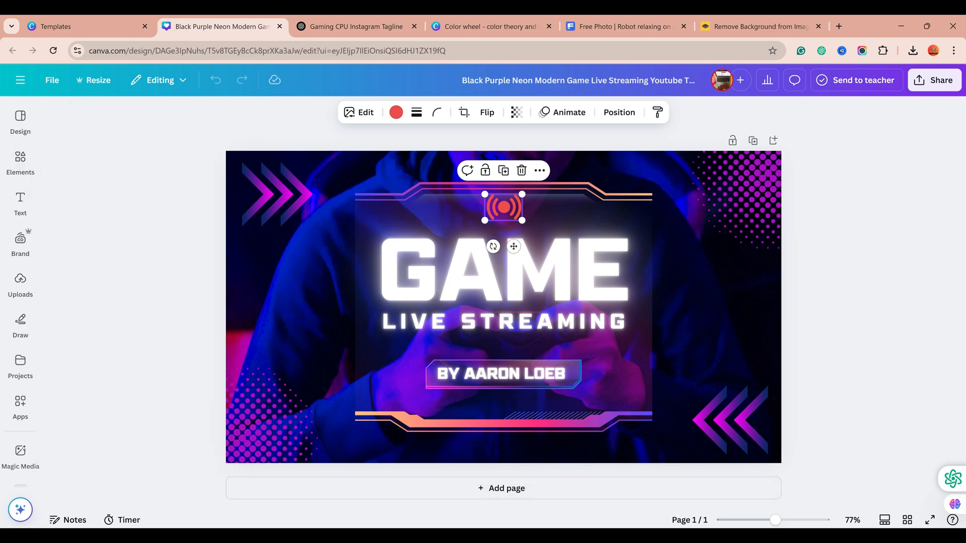
pyautogui.click(20, 160)
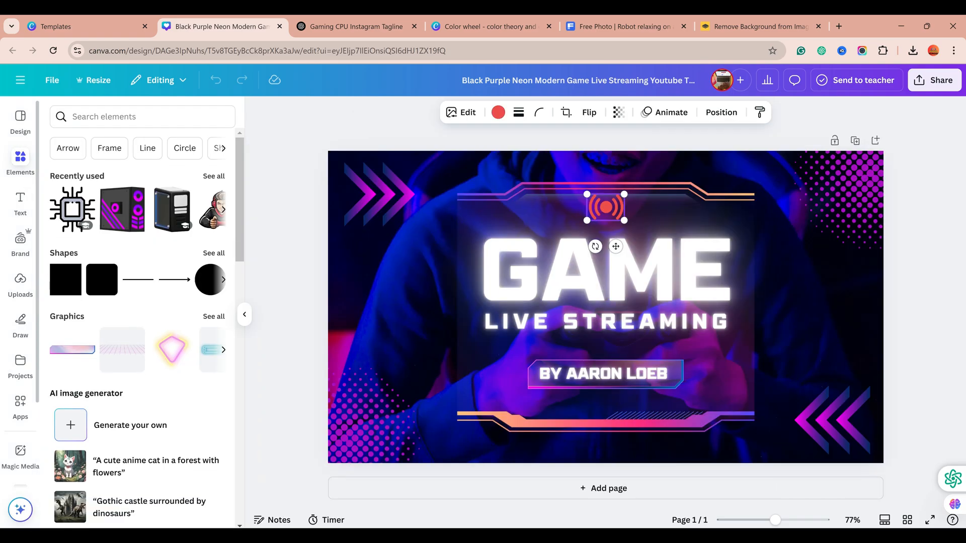
pyautogui.click(103, 118)
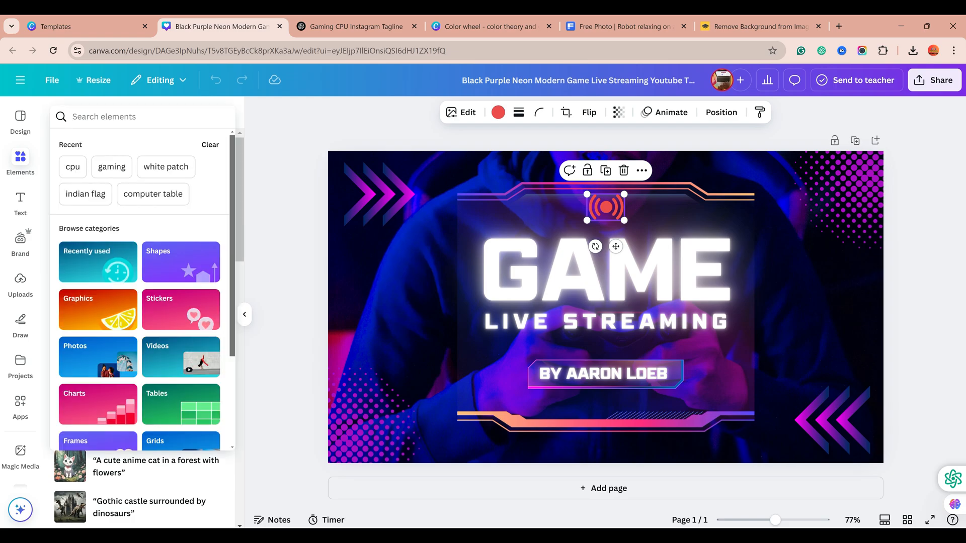
pyautogui.write('live n')
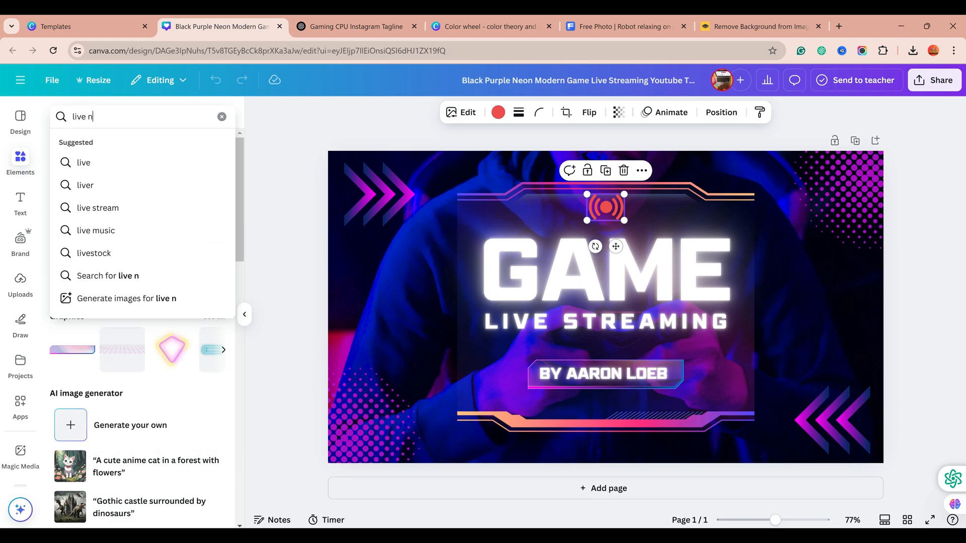
pyautogui.write('ow')
pyautogui.press('Return')
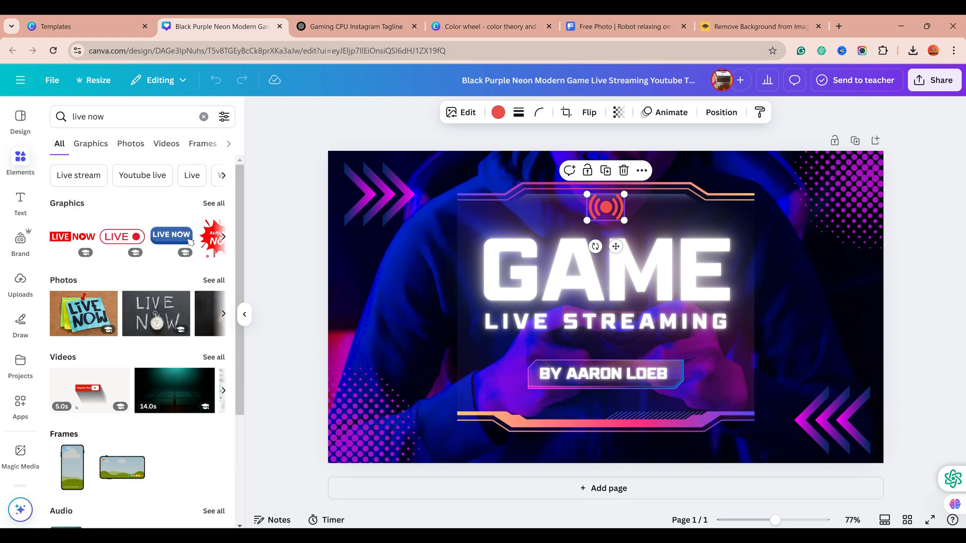
# Add the red LIVE NOW graphic with the play symbol, shrink it to under half its size, and move it above the LIVE STREAMING line
pyautogui.click(72, 237)
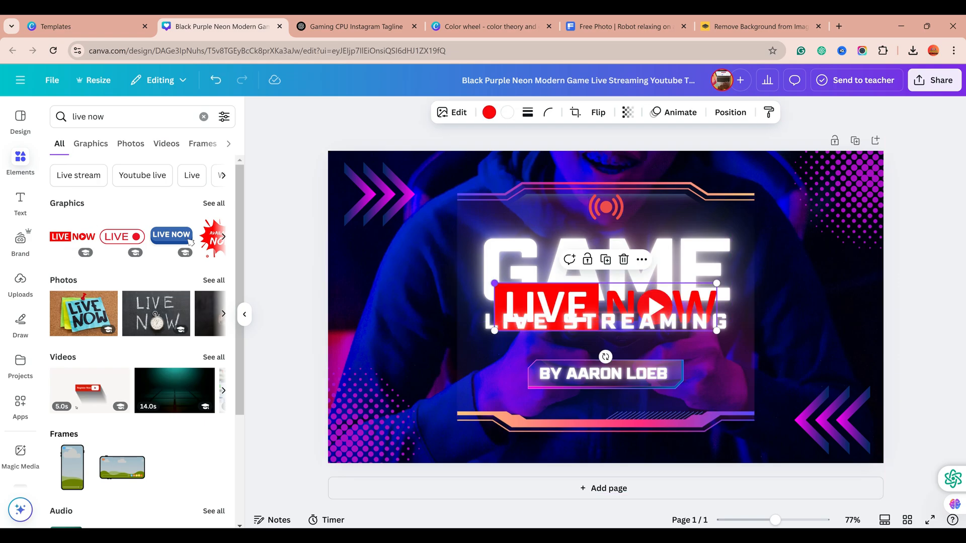
pyautogui.moveTo(494, 283); pyautogui.dragTo(624, 311)
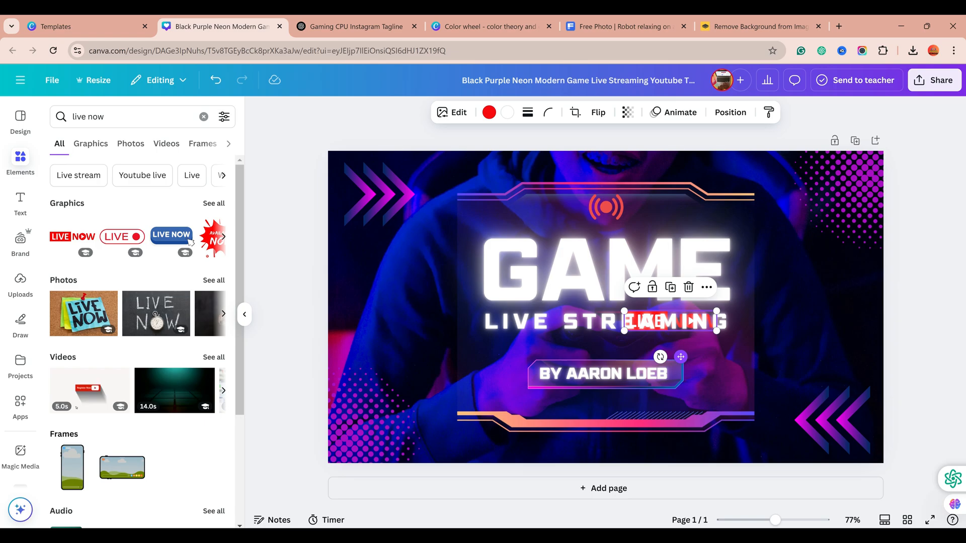
pyautogui.moveTo(681, 356); pyautogui.dragTo(643, 273)
pyautogui.click(640, 275)
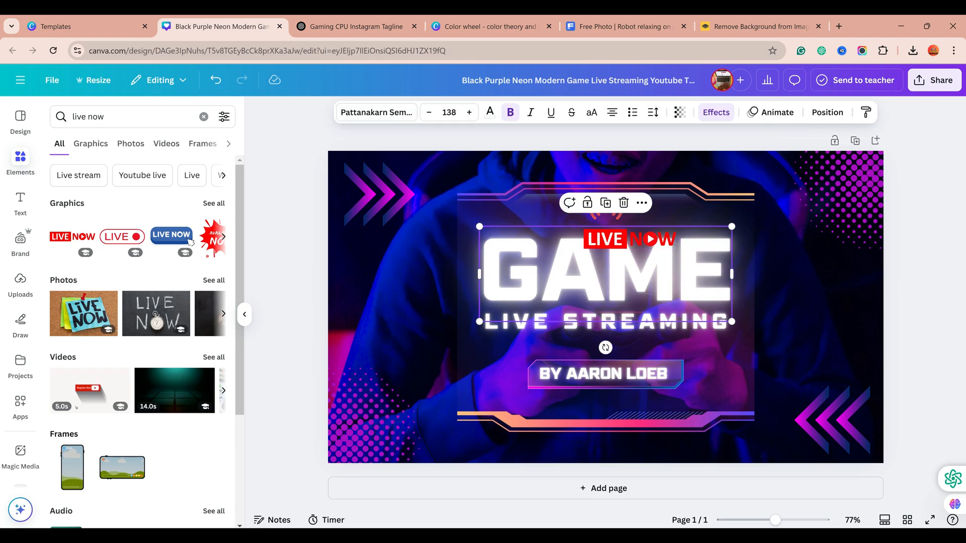
# Delete the red broadcast icon above the GAME heading and move the LIVE NOW graphic into its place
pyautogui.click(606, 216)
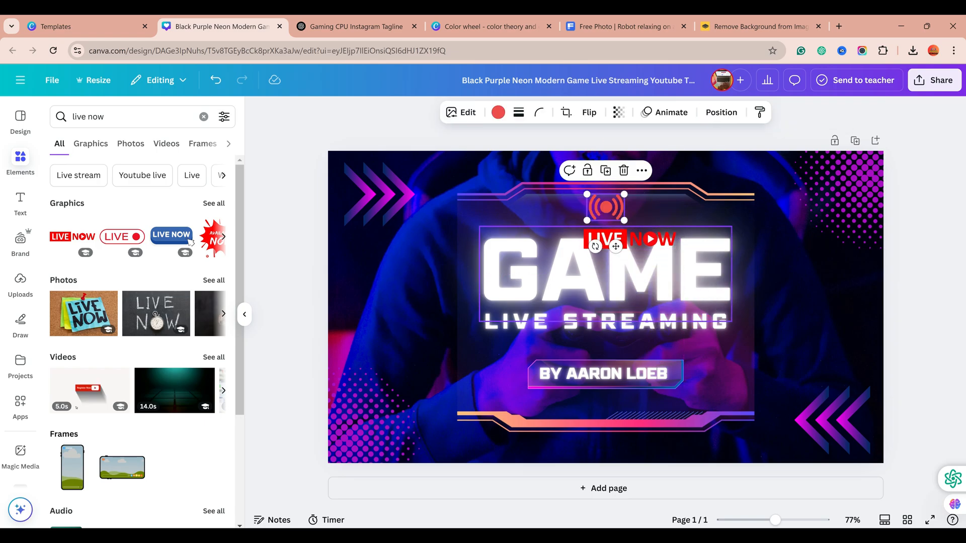
pyautogui.click(624, 171)
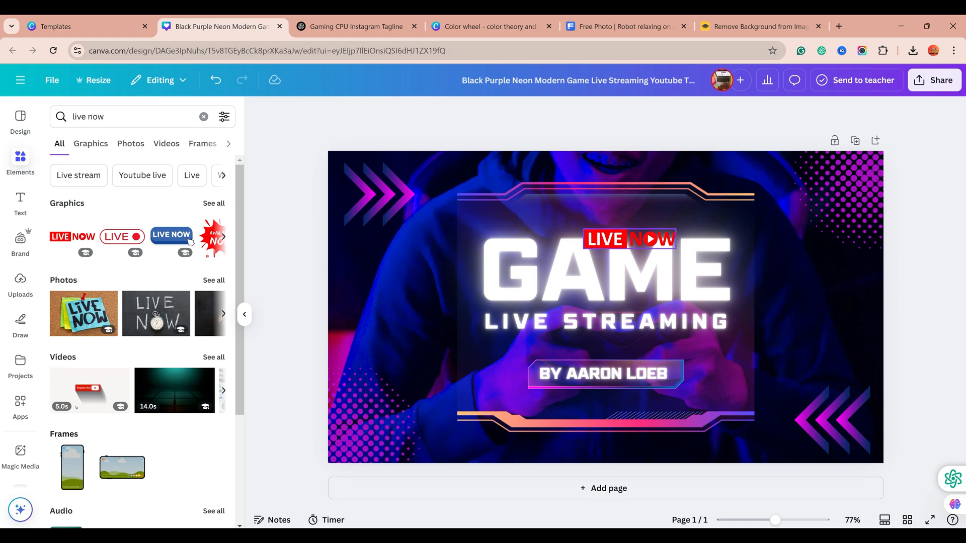
pyautogui.moveTo(629, 239); pyautogui.dragTo(612, 209)
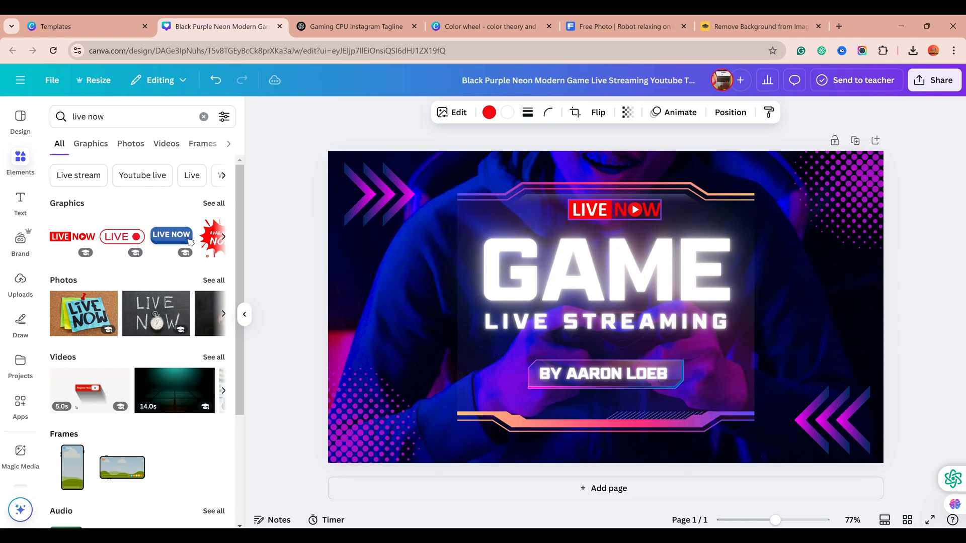
# Try cropping the gamer background photo, first to a 16:9 and finally to a 9:16 aspect ratio
pyautogui.doubleClick(616, 161)
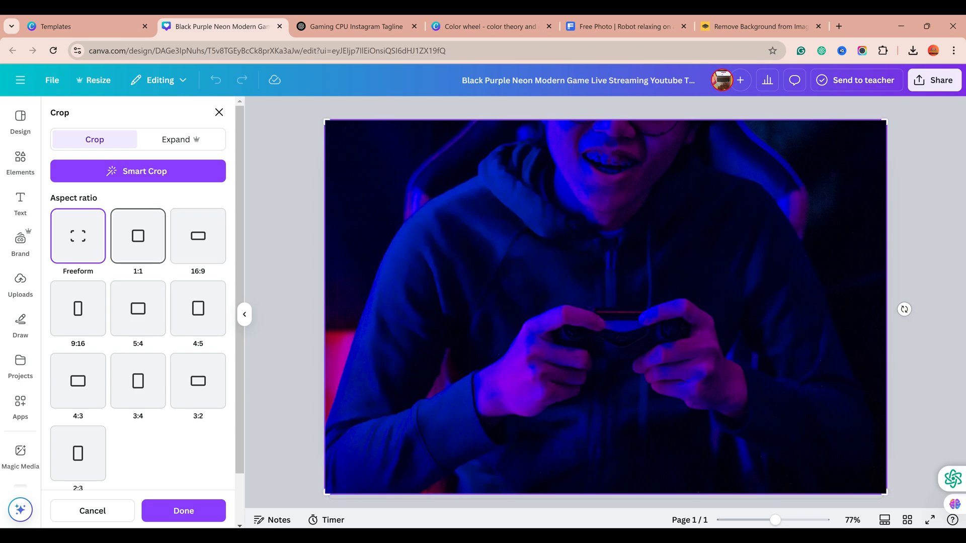
pyautogui.click(138, 236)
pyautogui.click(198, 236)
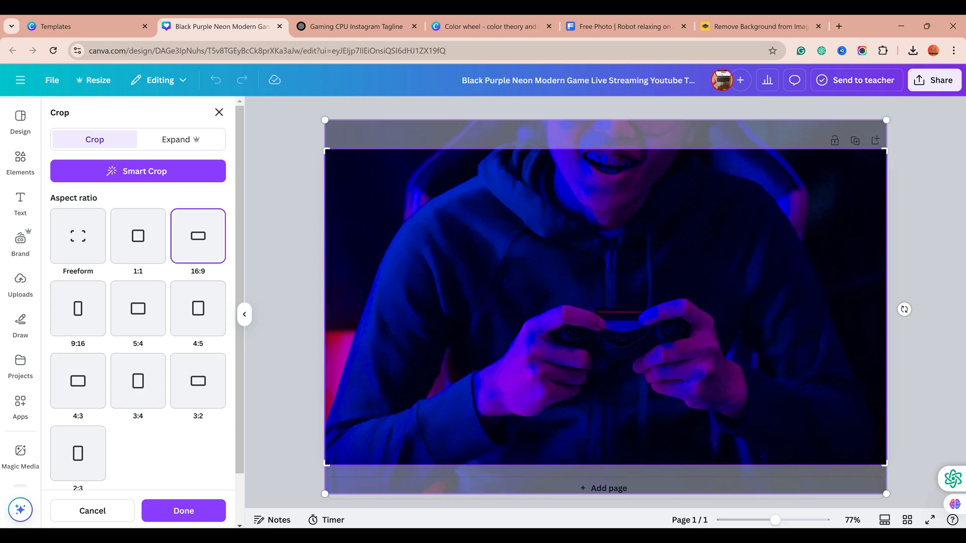
pyautogui.moveTo(604, 302); pyautogui.dragTo(604, 332)
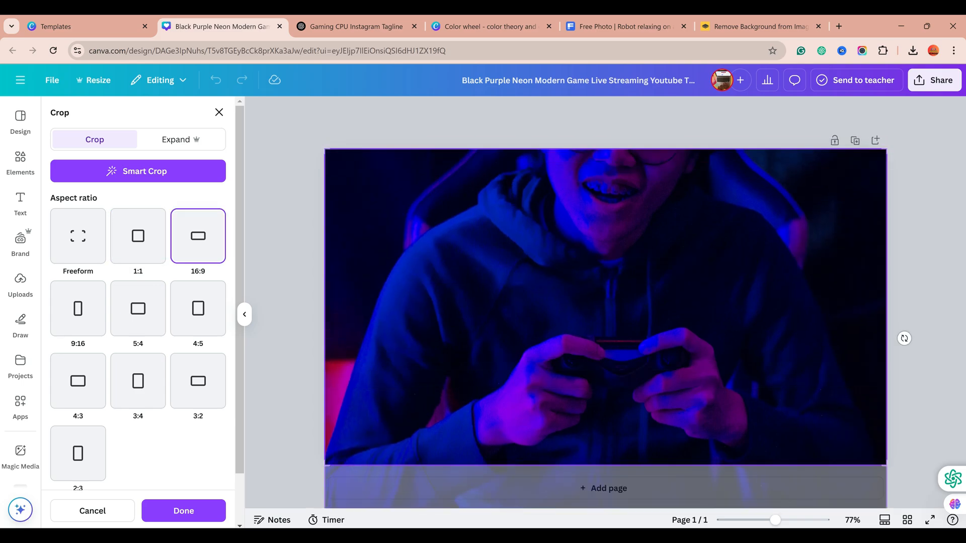
pyautogui.click(78, 309)
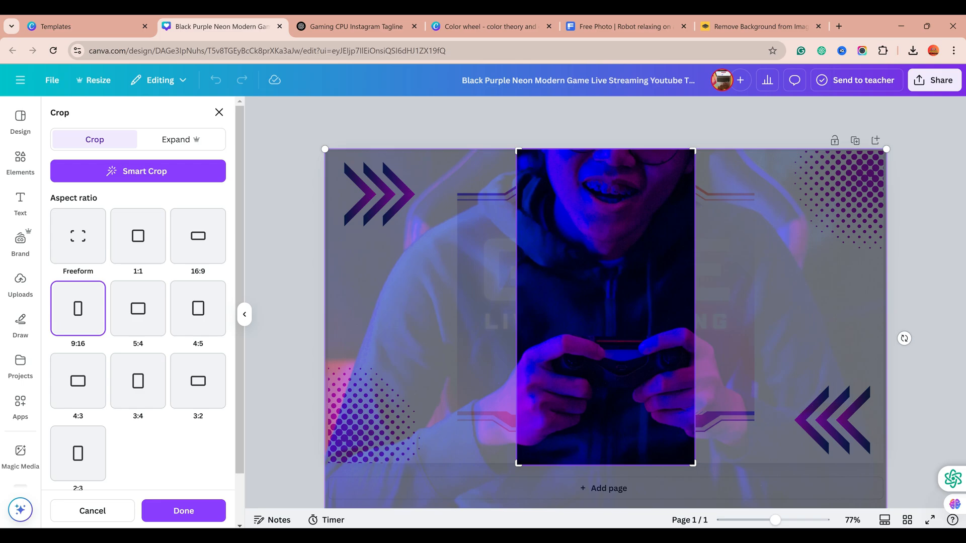
pyautogui.moveTo(606, 307)
pyautogui.mouseDown()
pyautogui.moveTo(584, 306)
pyautogui.moveTo(602, 307)
pyautogui.mouseUp()
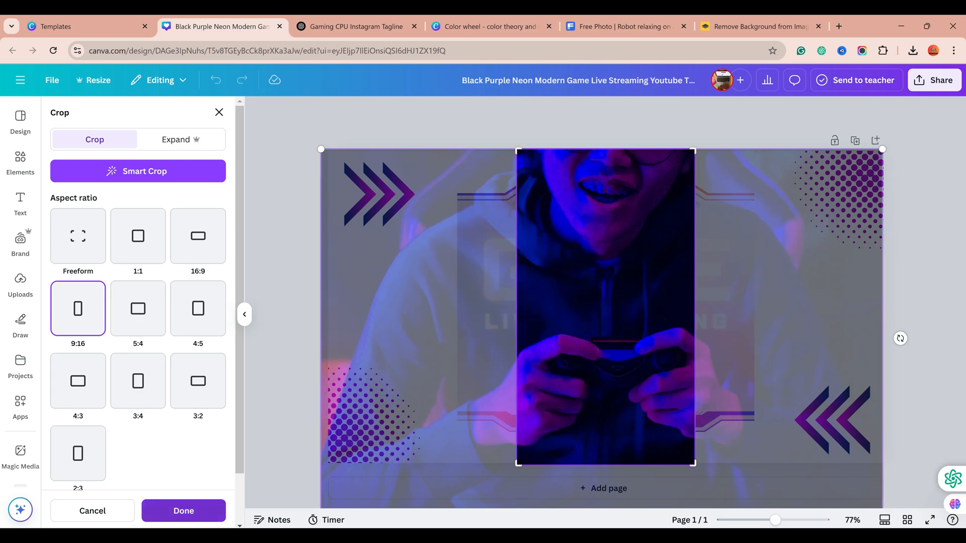
pyautogui.click(184, 510)
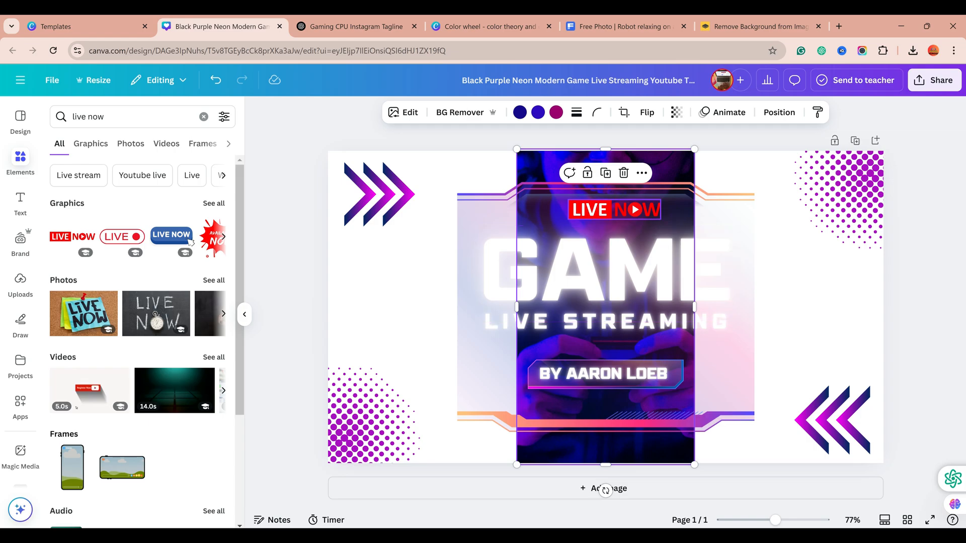
pyautogui.moveTo(825, 352); pyautogui.dragTo(604, 398)
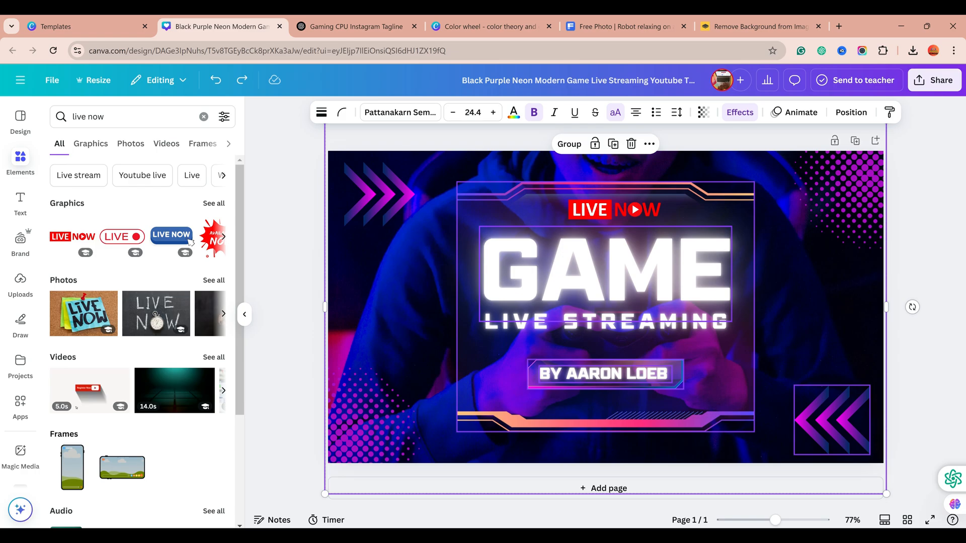
# Change the GAME heading to "GTA 5" and compare the design with the original template's preview
pyautogui.doubleClick(605, 274)
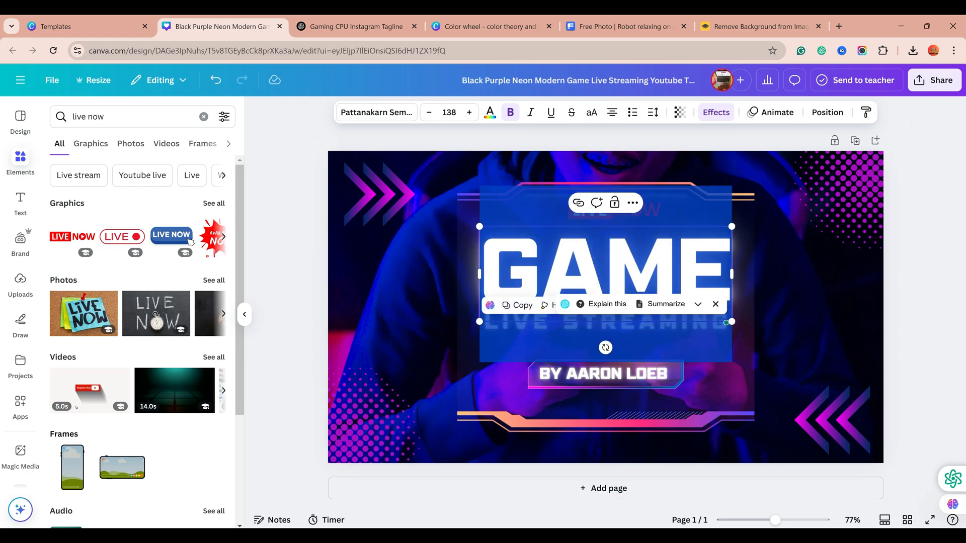
pyautogui.write('GTA 5')
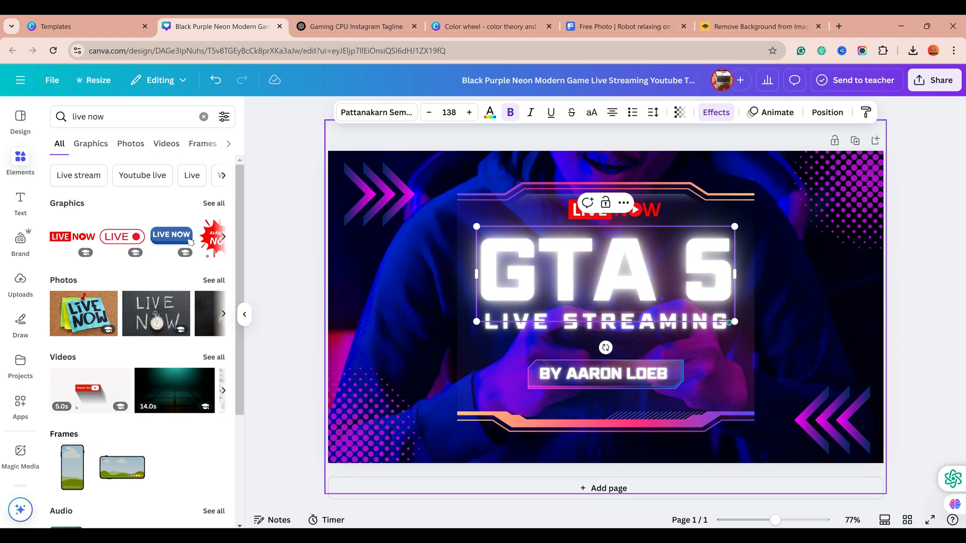
pyautogui.press('Escape')
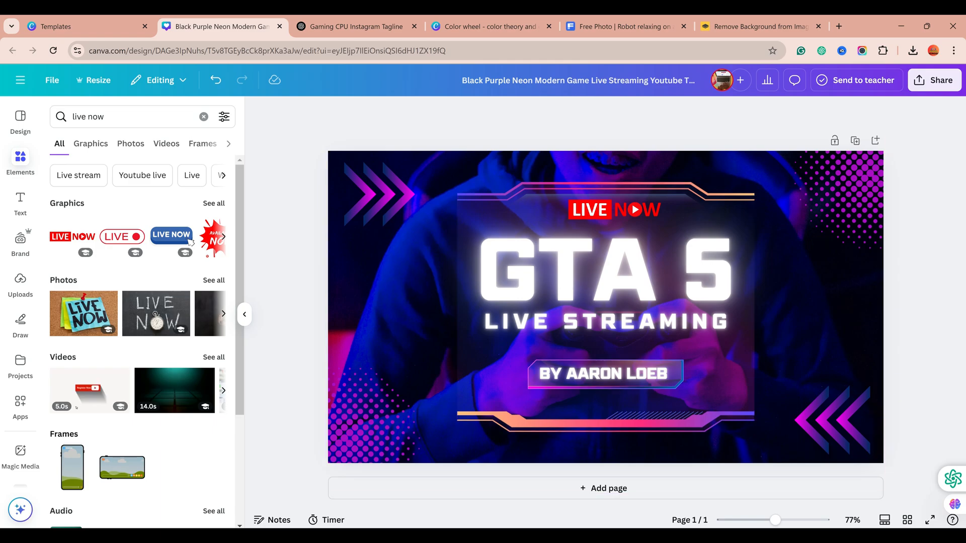
pyautogui.click(86, 26)
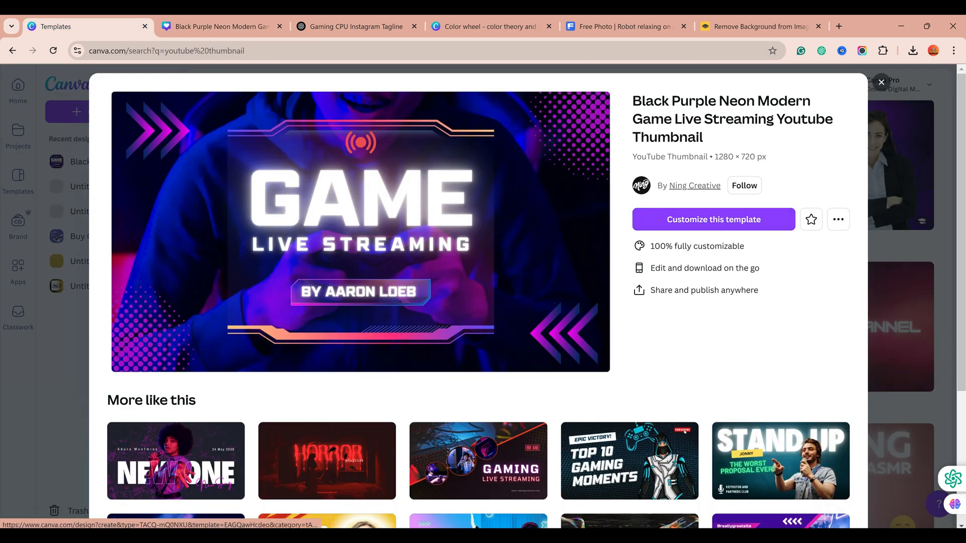
pyautogui.click(222, 26)
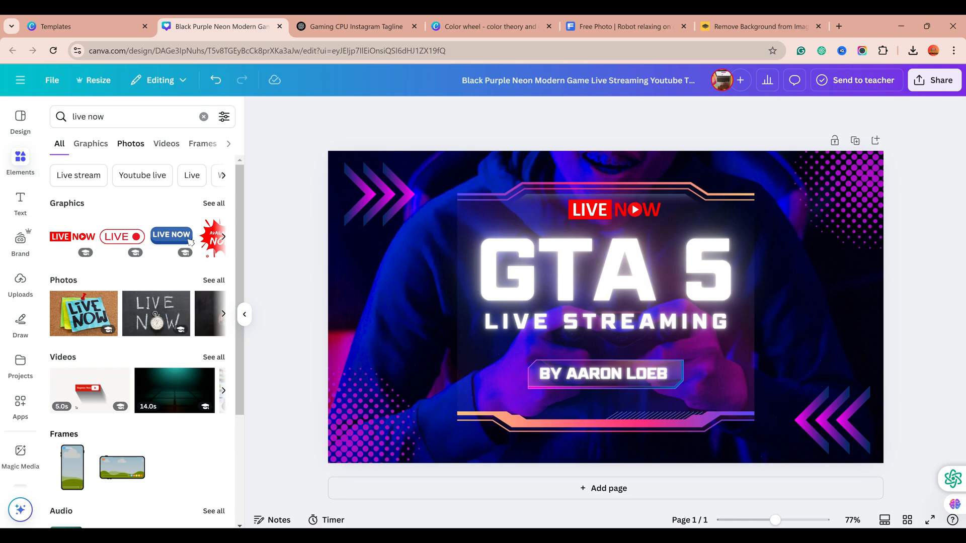
# Replace the elements search with "give awayu" to look for giveaway graphics
pyautogui.click(203, 116)
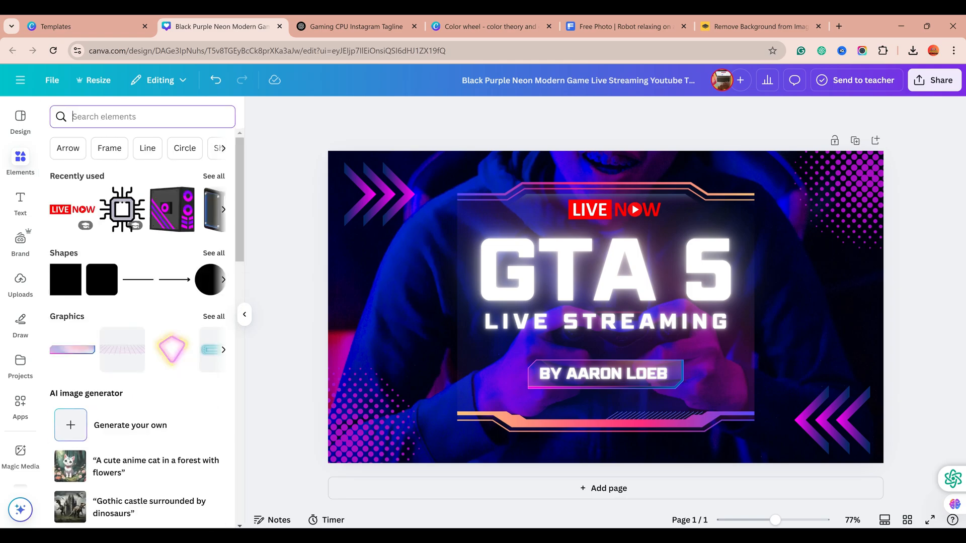
pyautogui.write('give')
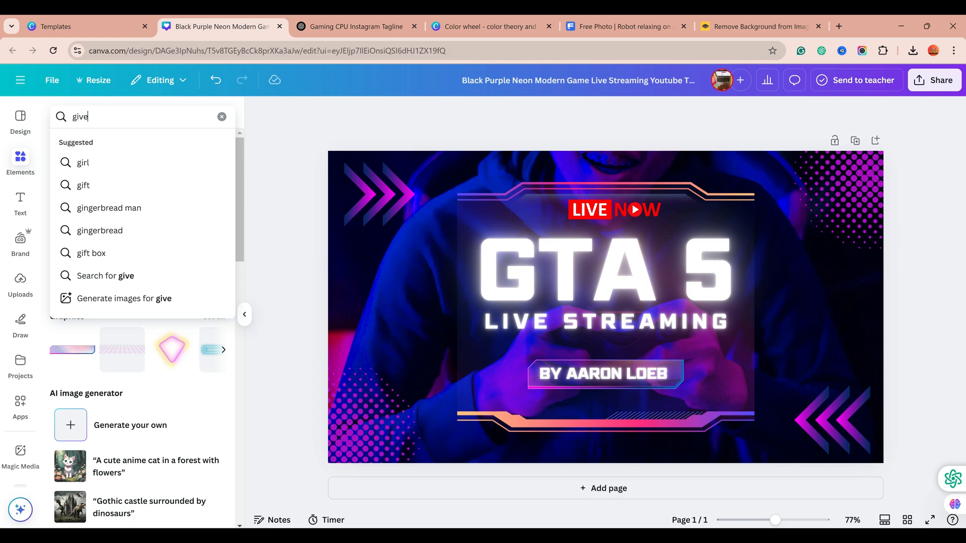
pyautogui.write(' awayu')
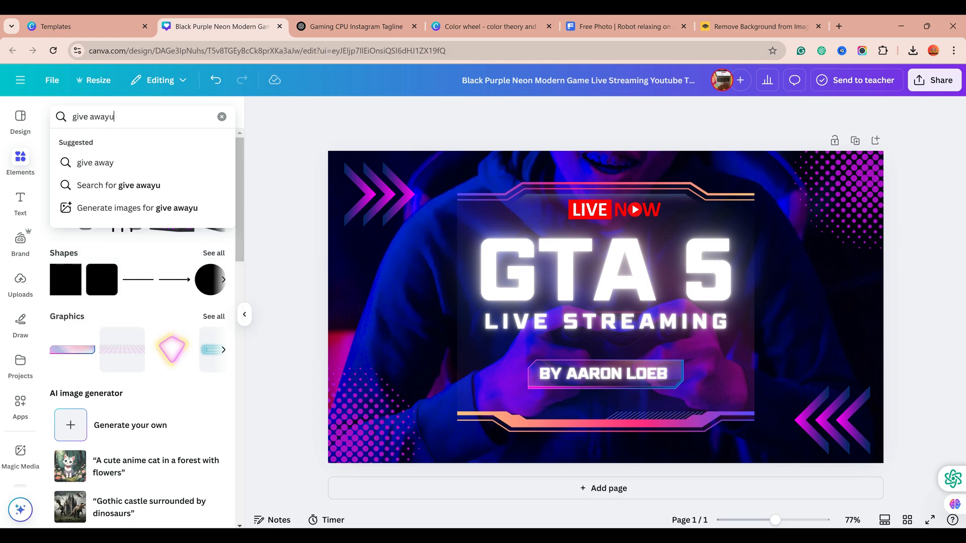
pyautogui.press('Return')
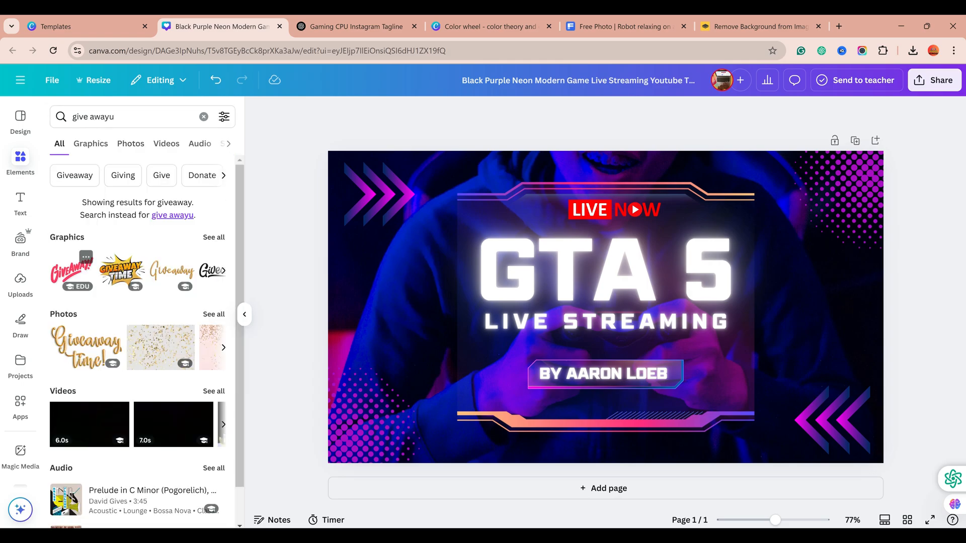
# Add the red "GIVEAWAY!" graphic to the thumbnail, place it in the design's lower-left corner and shrink it to fit beside the neon frame
pyautogui.click(71, 272)
pyautogui.moveTo(614, 315); pyautogui.dragTo(432, 409)
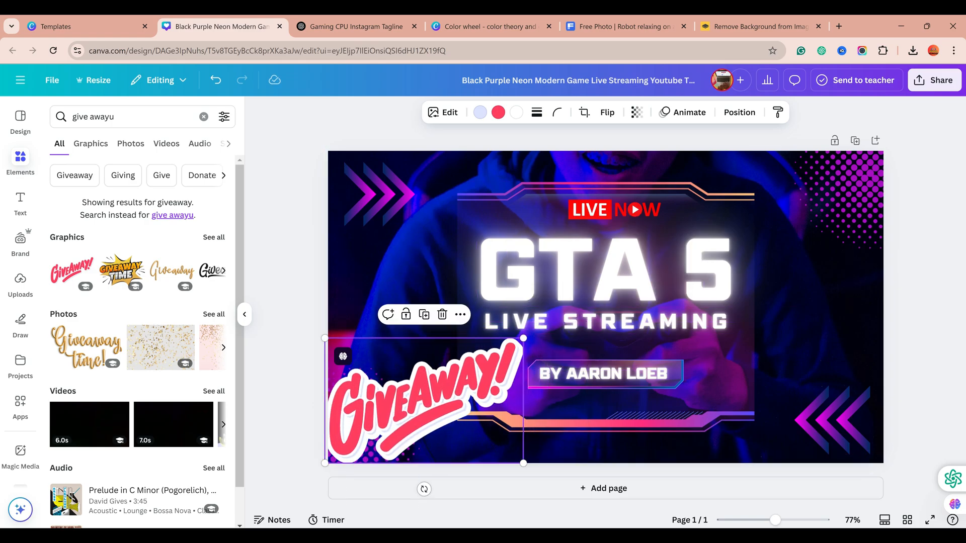
pyautogui.moveTo(523, 338); pyautogui.dragTo(446, 396)
pyautogui.press('Escape')
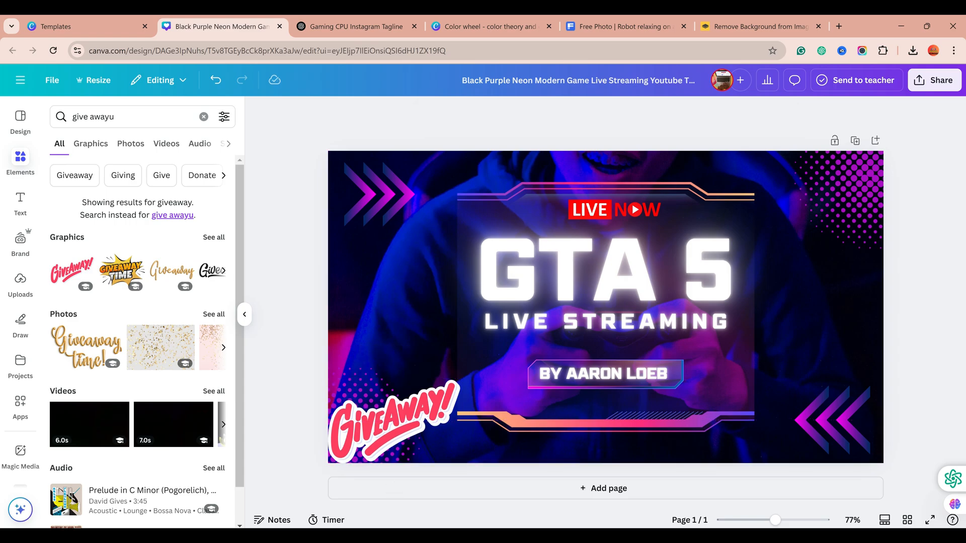
# Search the elements for "pubg" and view the details of the frying pan graphic
pyautogui.scroll(-1, 141, 347)
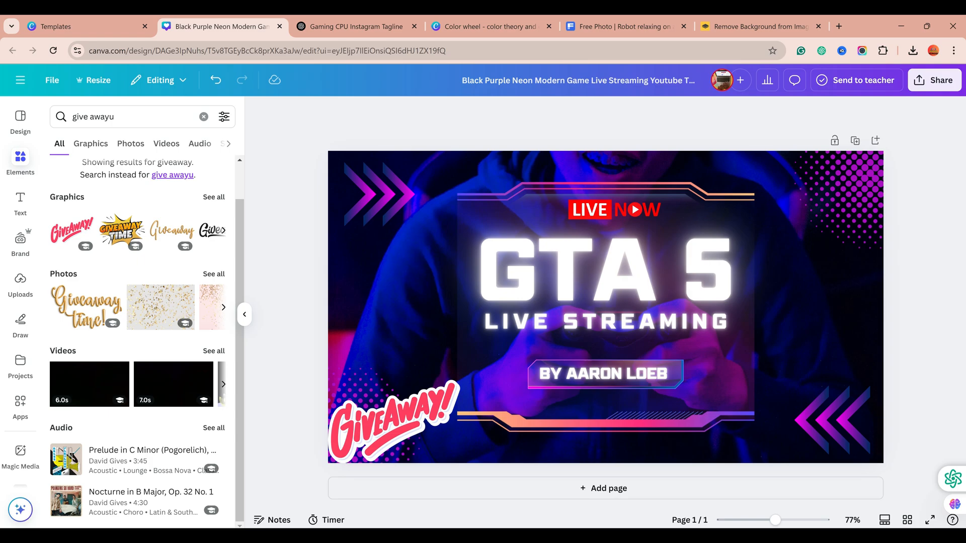
pyautogui.click(203, 117)
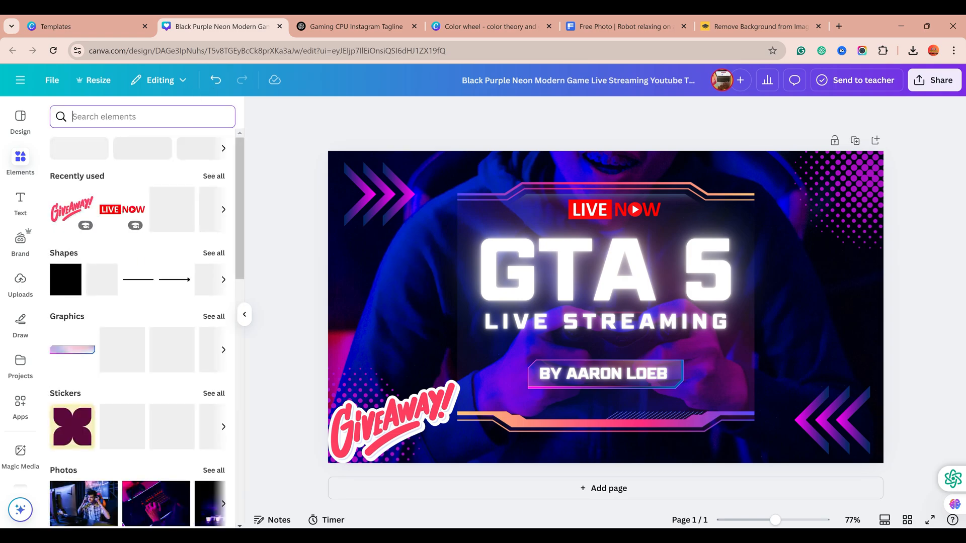
pyautogui.write('pubg')
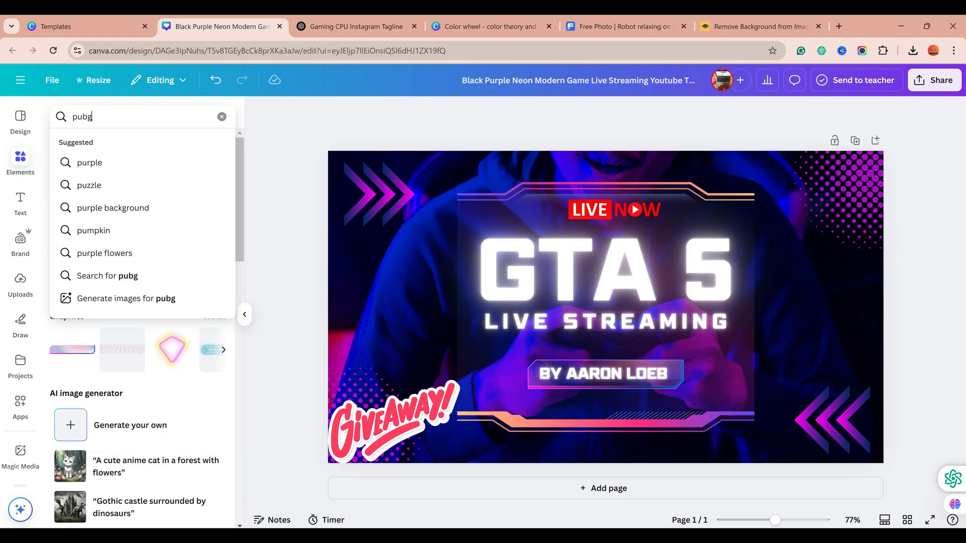
pyautogui.press('Return')
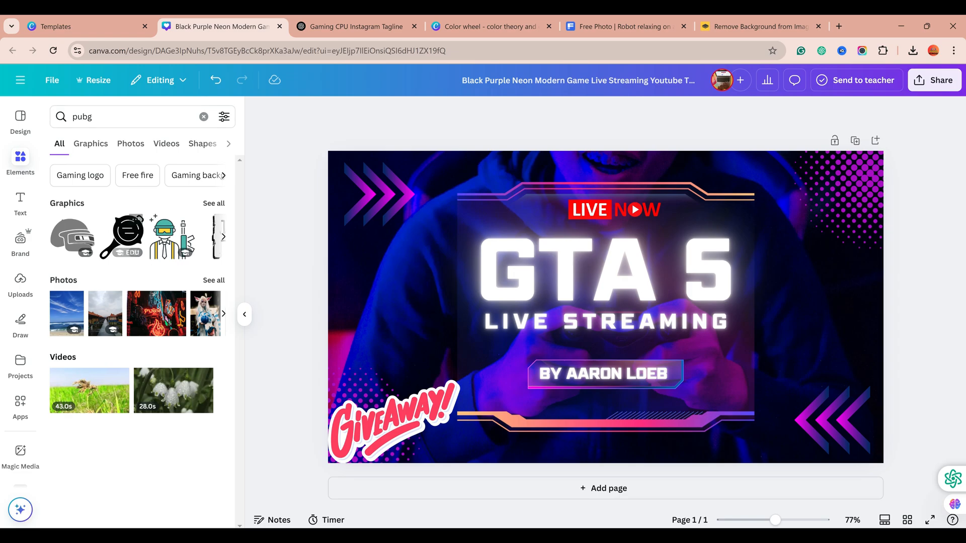
pyautogui.click(136, 223)
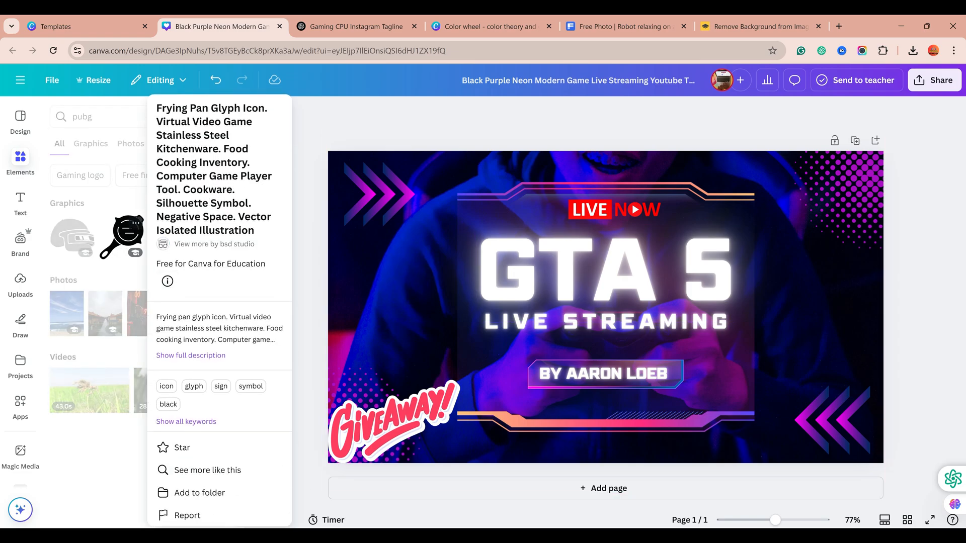
pyautogui.press('Escape')
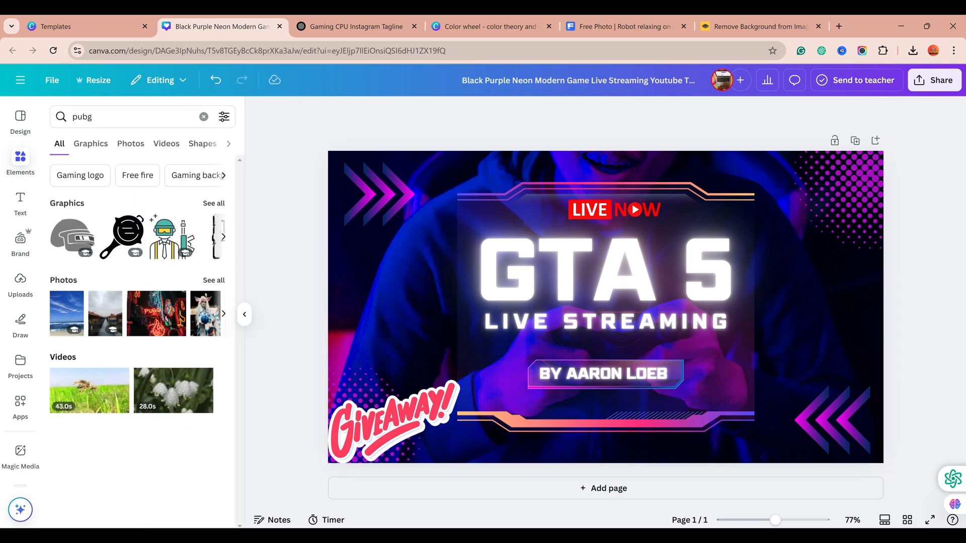
# Browse all the "pubg" graphics and try the jerrycan icon on the thumbnail, deleting it again
pyautogui.click(214, 204)
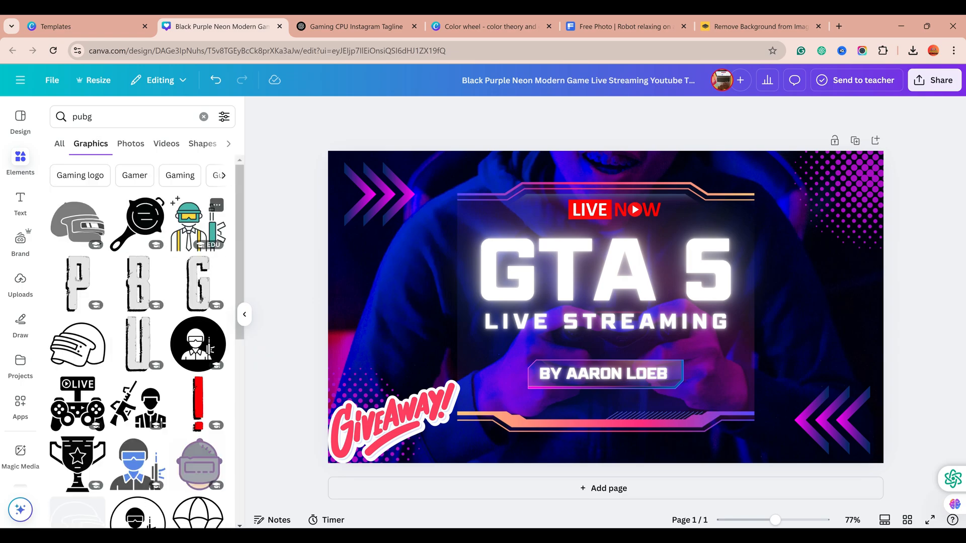
pyautogui.scroll(-5, 141, 347)
pyautogui.scroll(3, 138, 407)
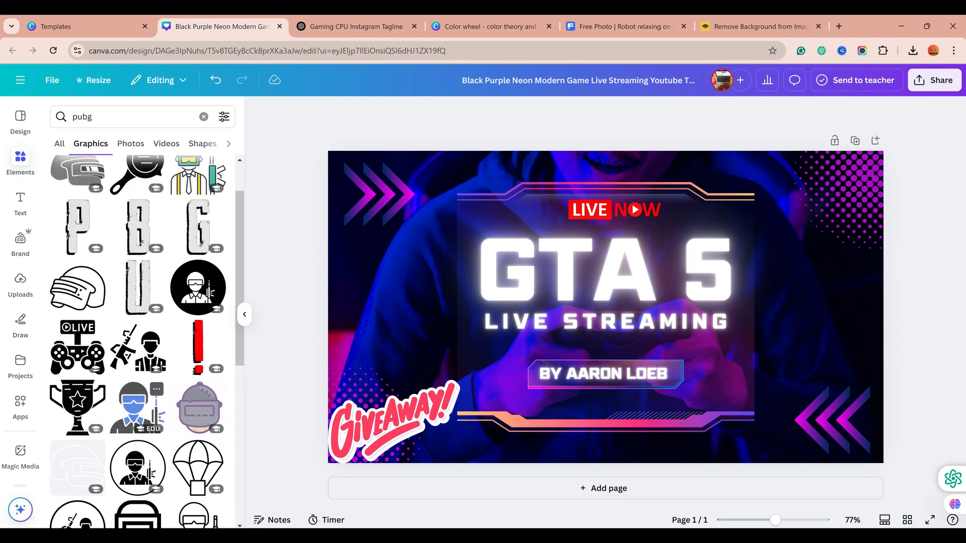
pyautogui.scroll(-5, 141, 402)
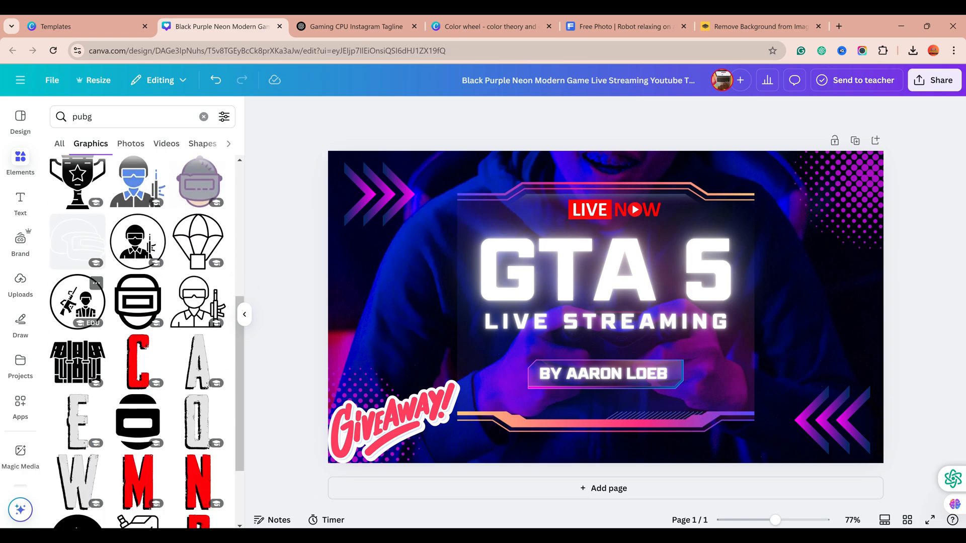
pyautogui.scroll(-2, 78, 302)
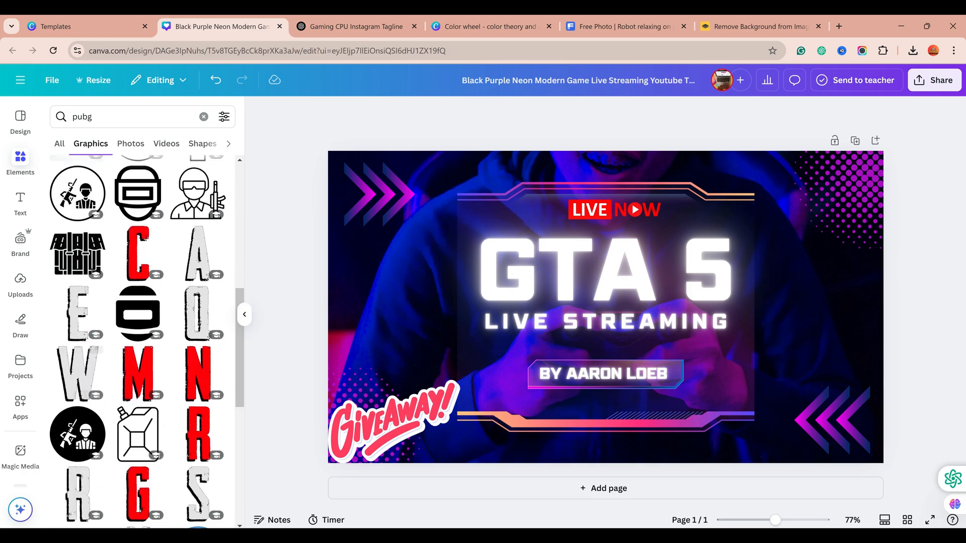
pyautogui.click(138, 435)
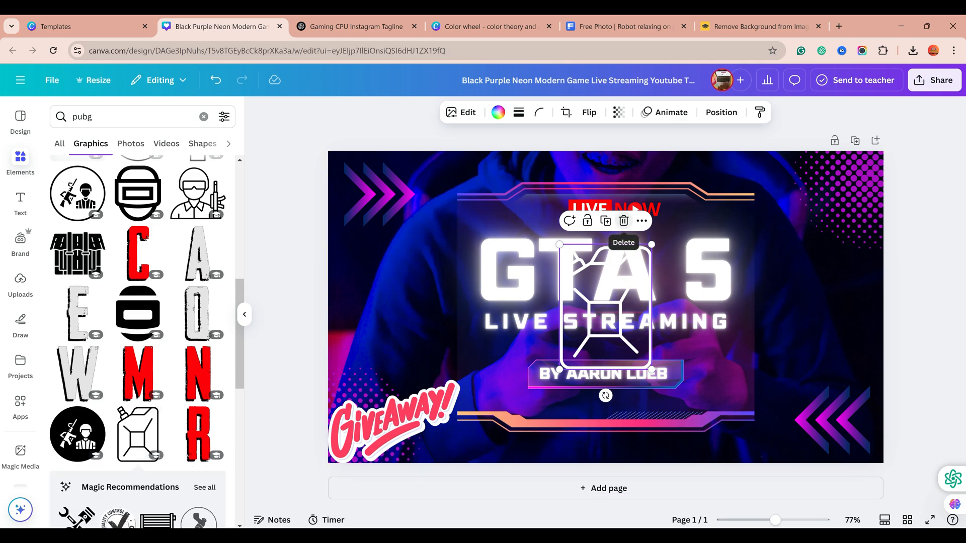
pyautogui.click(623, 221)
# Replace the graphics search with "gta 5" and look through the results
pyautogui.click(82, 117)
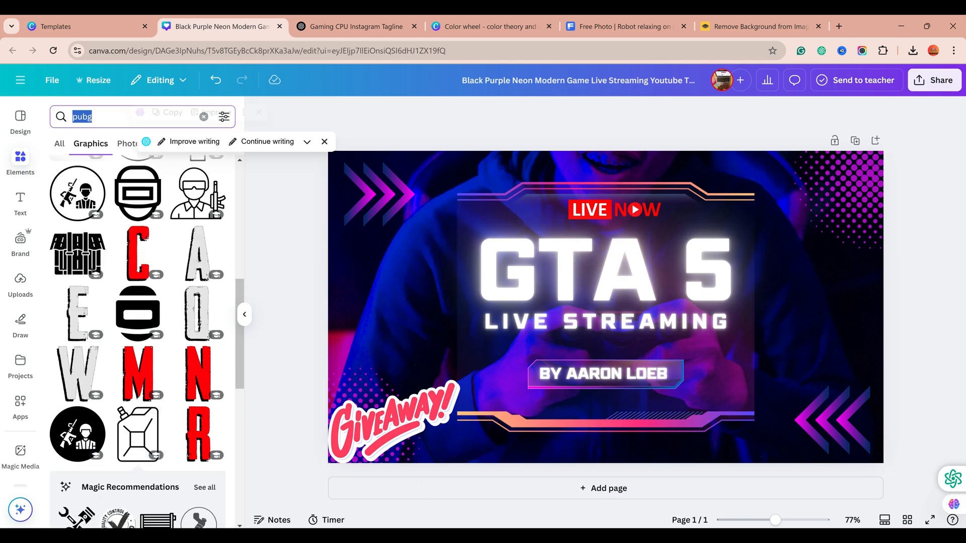
pyautogui.write('gta 5')
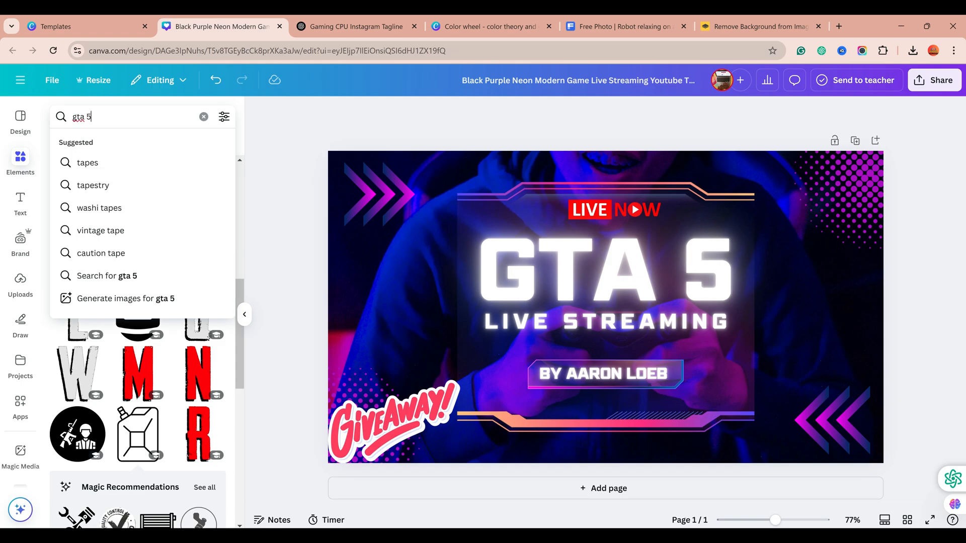
pyautogui.press('Return')
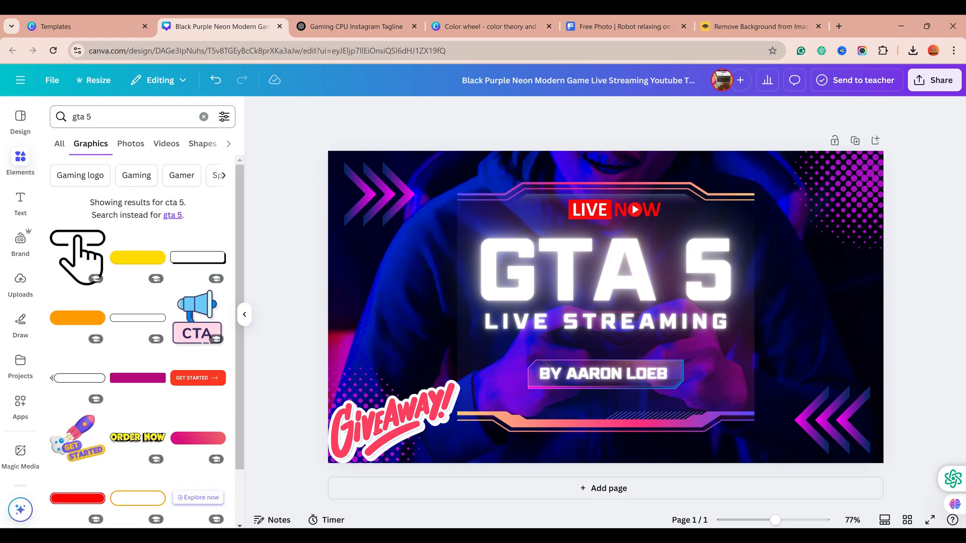
pyautogui.scroll(-5, 81, 332)
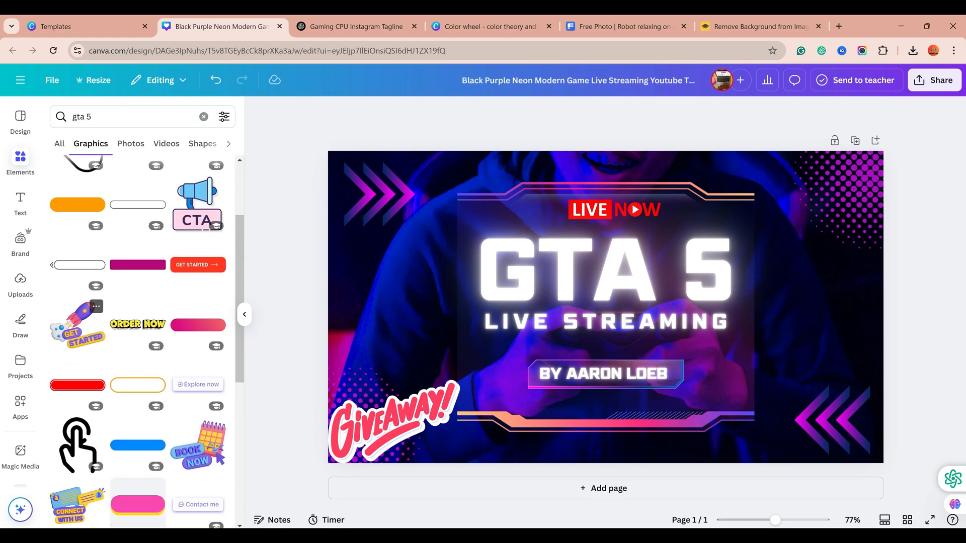
pyautogui.scroll(-10, 81, 332)
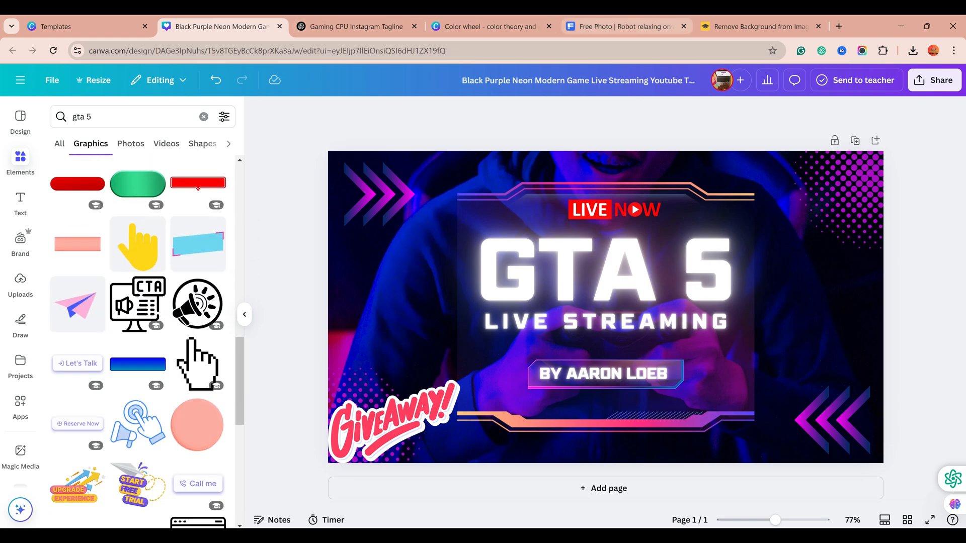
# Switch to Freepik, close the open robot laptop photo and search for "gta 5" images
pyautogui.click(759, 26)
pyautogui.click(625, 26)
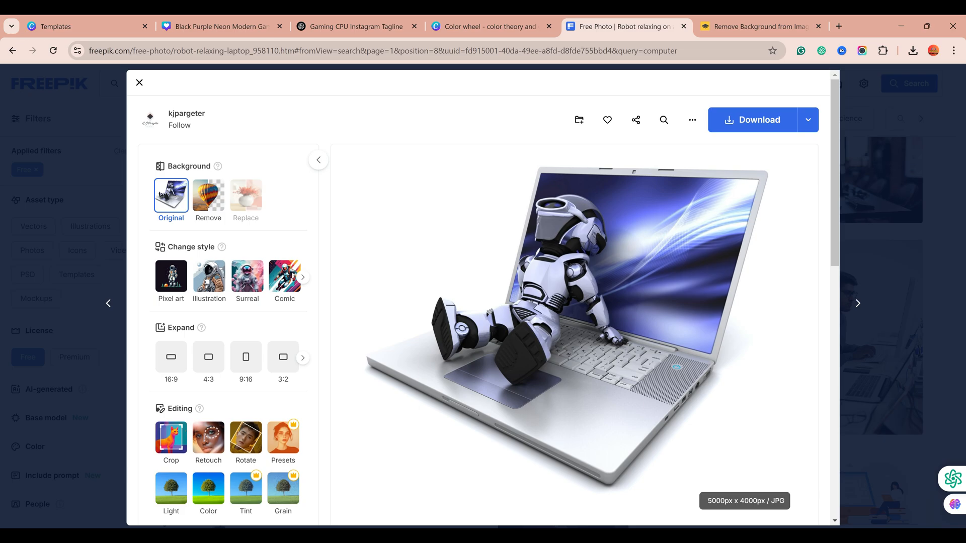
pyautogui.click(139, 82)
pyautogui.doubleClick(168, 83)
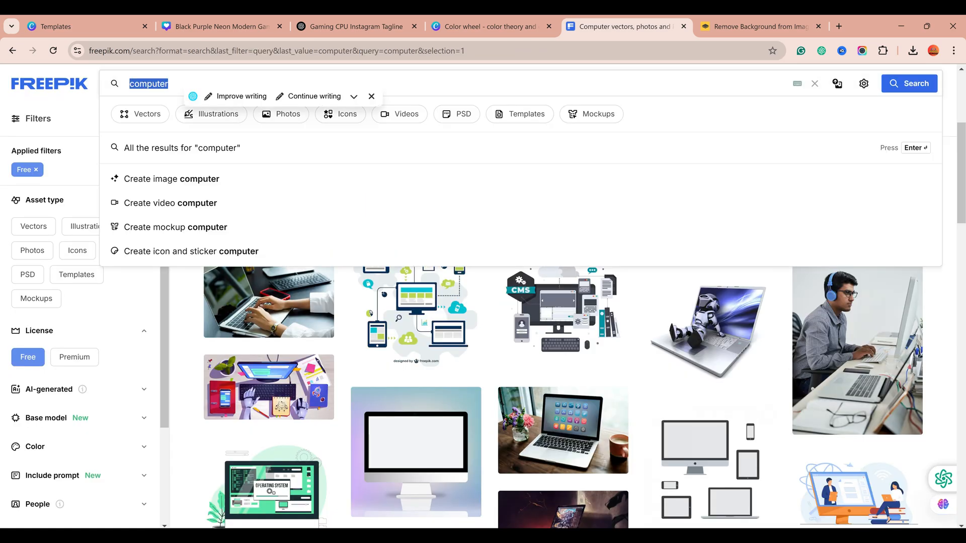
pyautogui.write('gta 5')
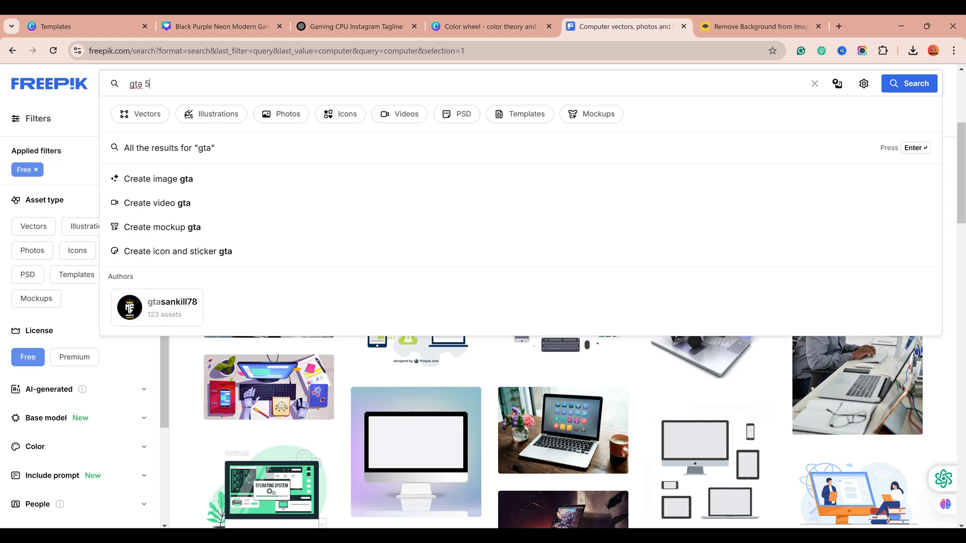
pyautogui.press('Return')
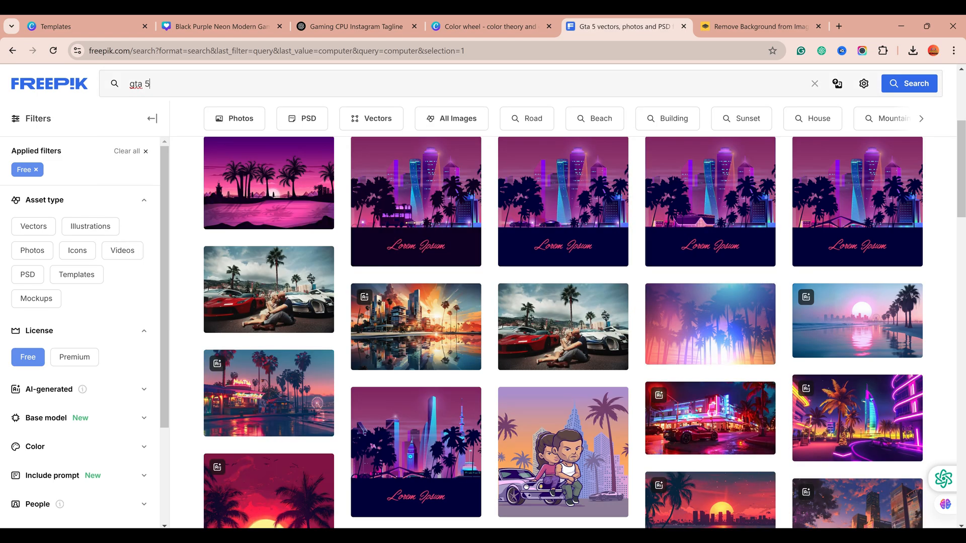
# Find the gradient 80's summer illustration with palm trees and an orange sunset, and save it as a JPEG in Downloads
pyautogui.scroll(-6, 533, 402)
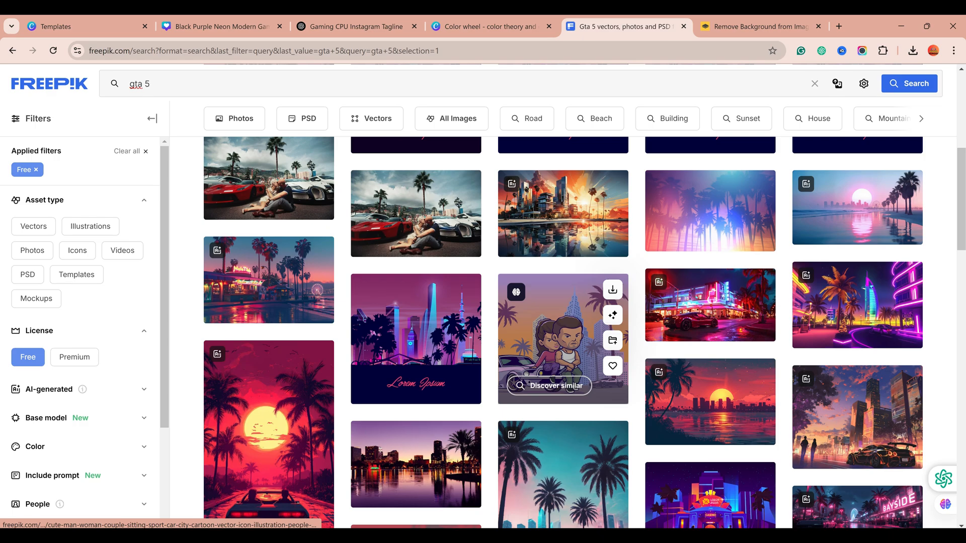
pyautogui.scroll(-6, 563, 342)
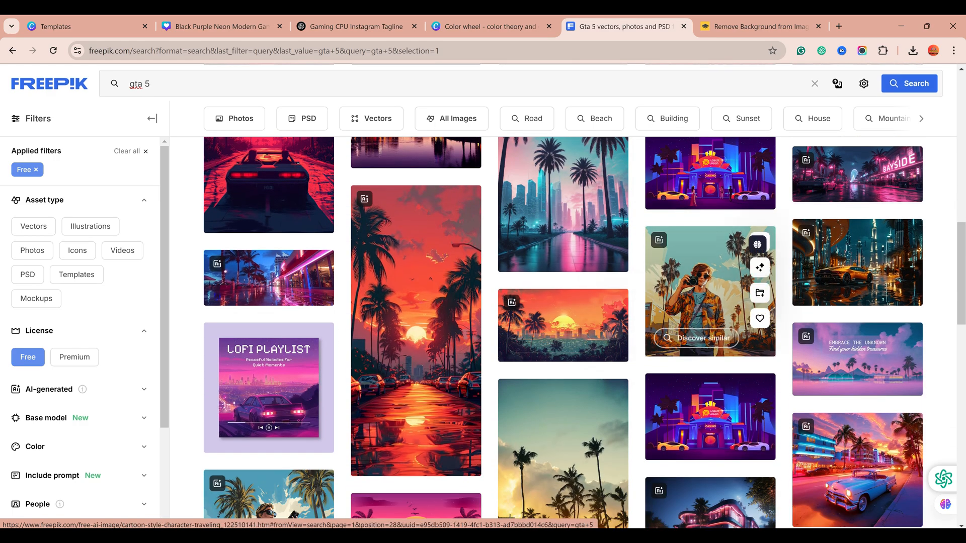
pyautogui.scroll(-3, 704, 337)
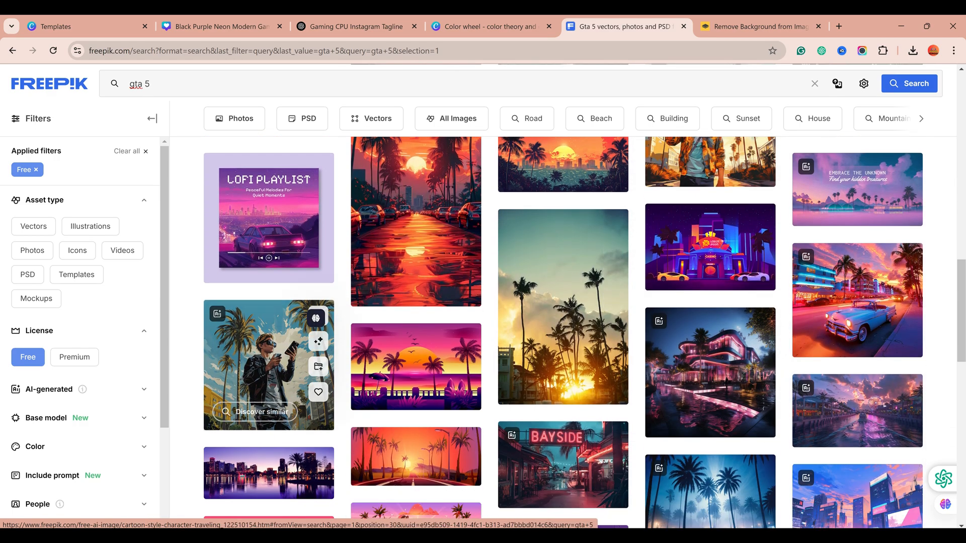
pyautogui.scroll(-1, 418, 327)
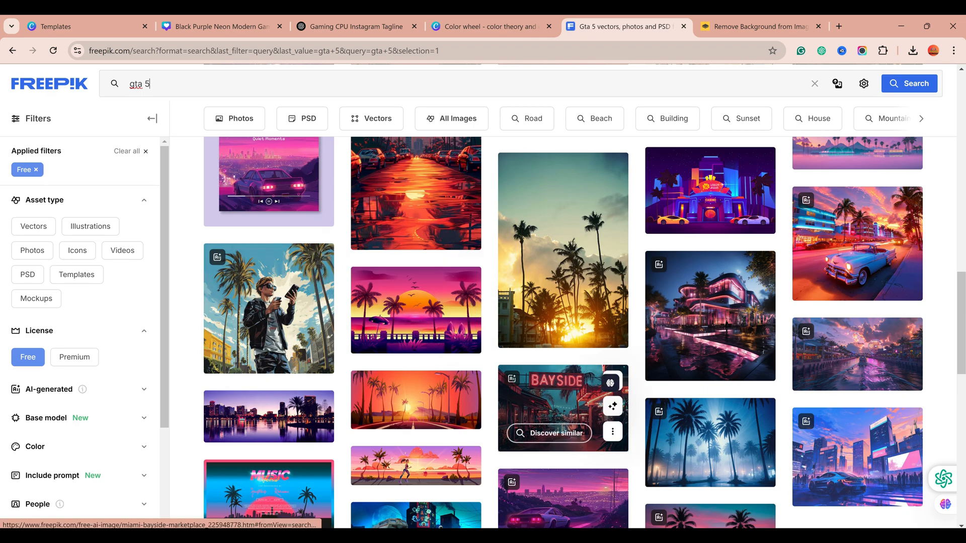
pyautogui.click(416, 310)
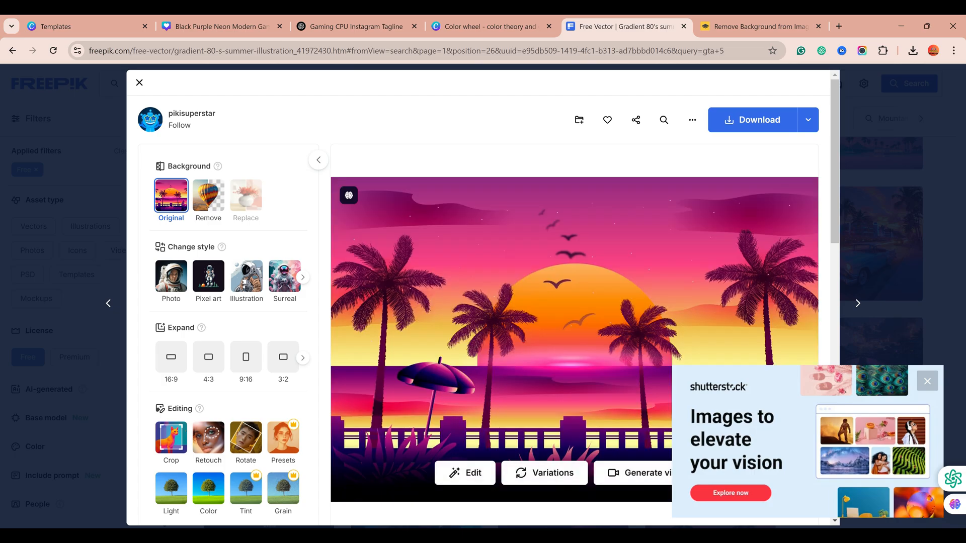
pyautogui.rightClick(627, 241)
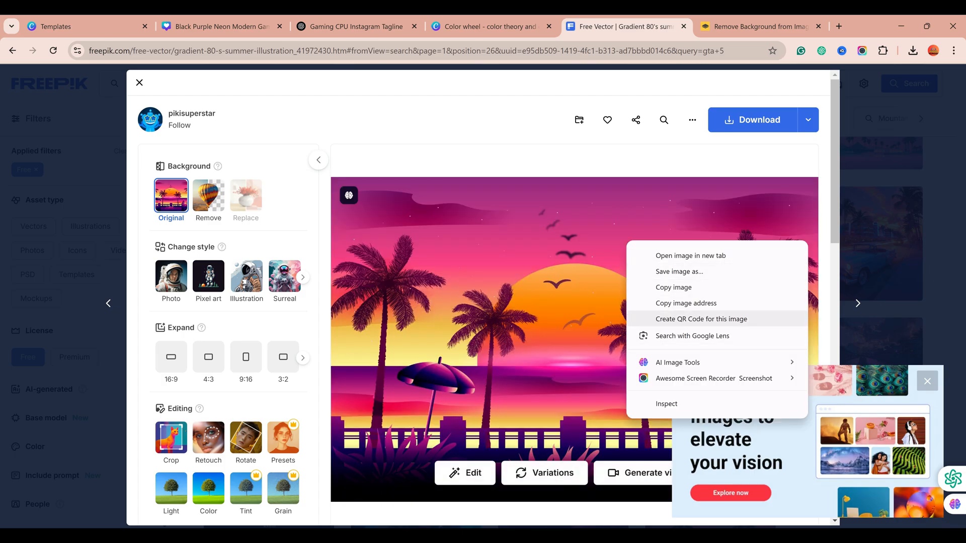
pyautogui.click(674, 288)
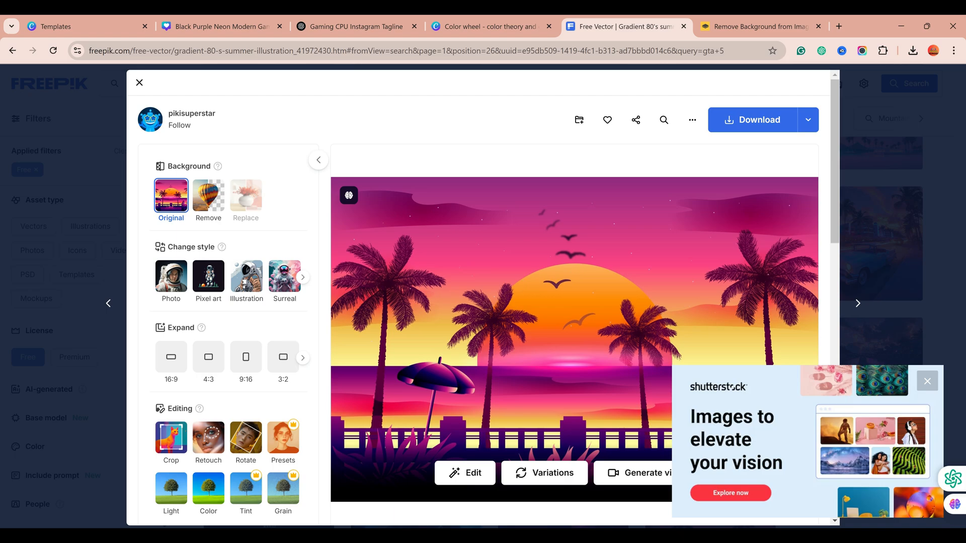
pyautogui.click(388, 266)
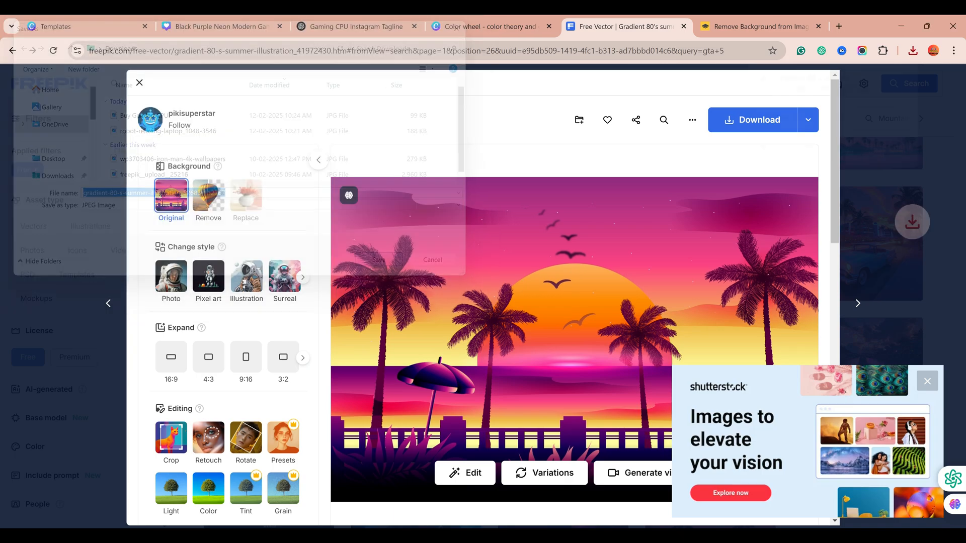
# Return to the Canva thumbnail, upload the saved gradient 80's summer illustration and place it behind the GTA 5 heading
pyautogui.click(221, 26)
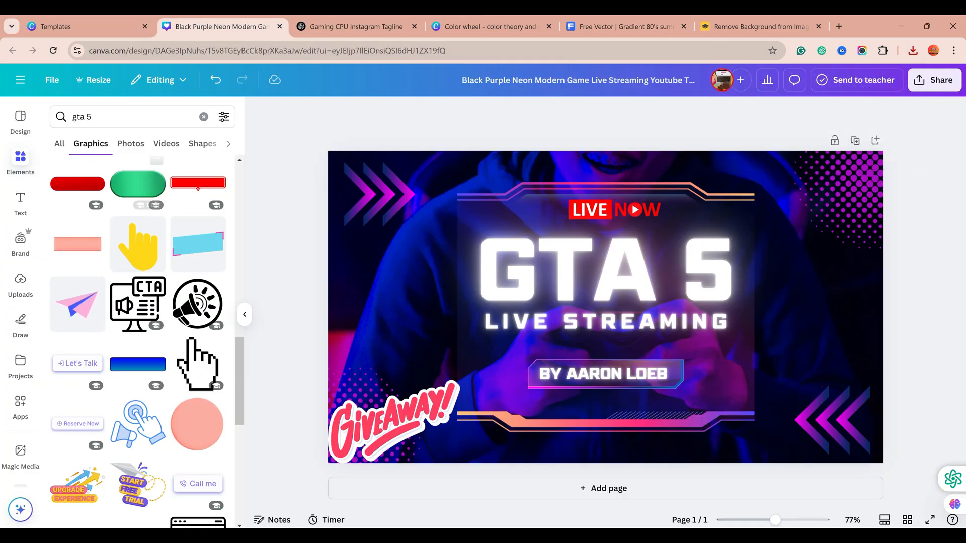
pyautogui.click(20, 284)
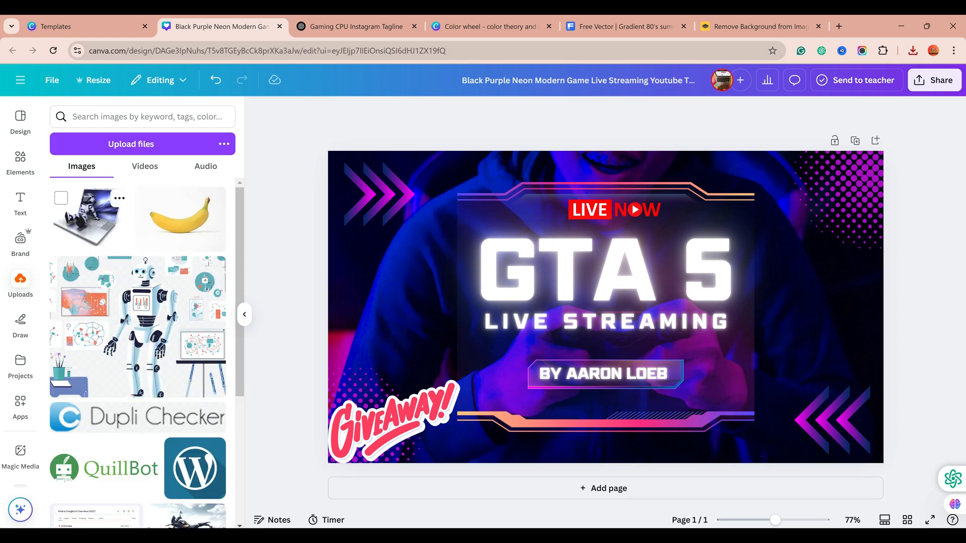
pyautogui.click(131, 144)
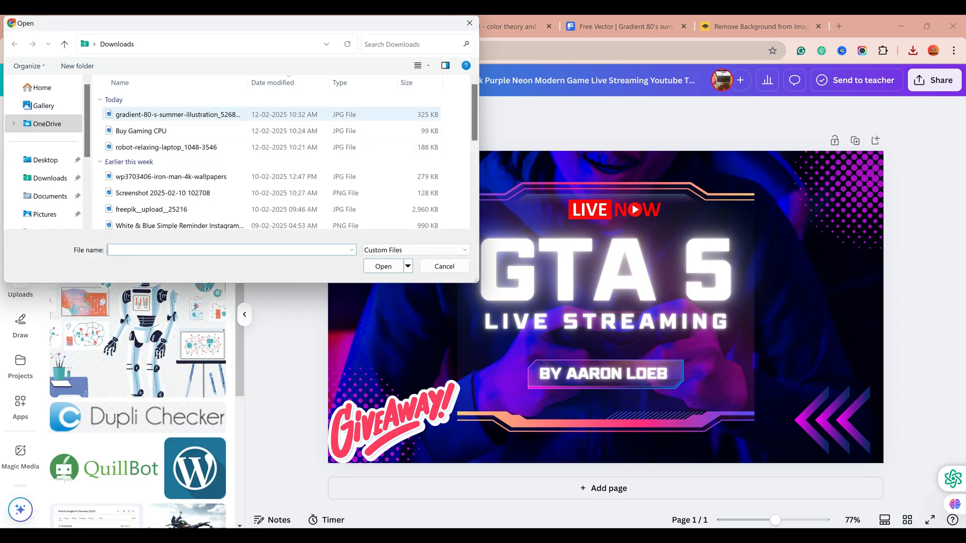
pyautogui.doubleClick(151, 114)
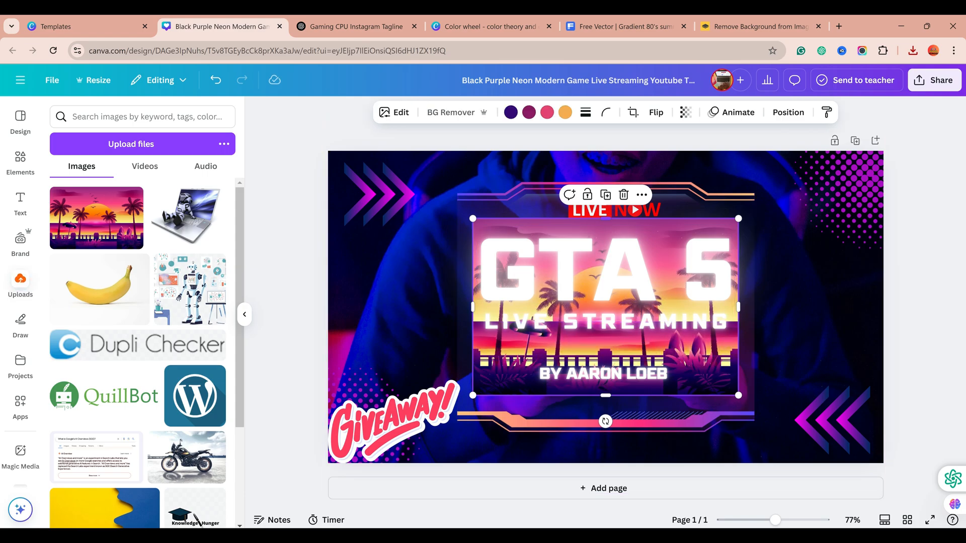
pyautogui.click(606, 271)
pyautogui.click(489, 271)
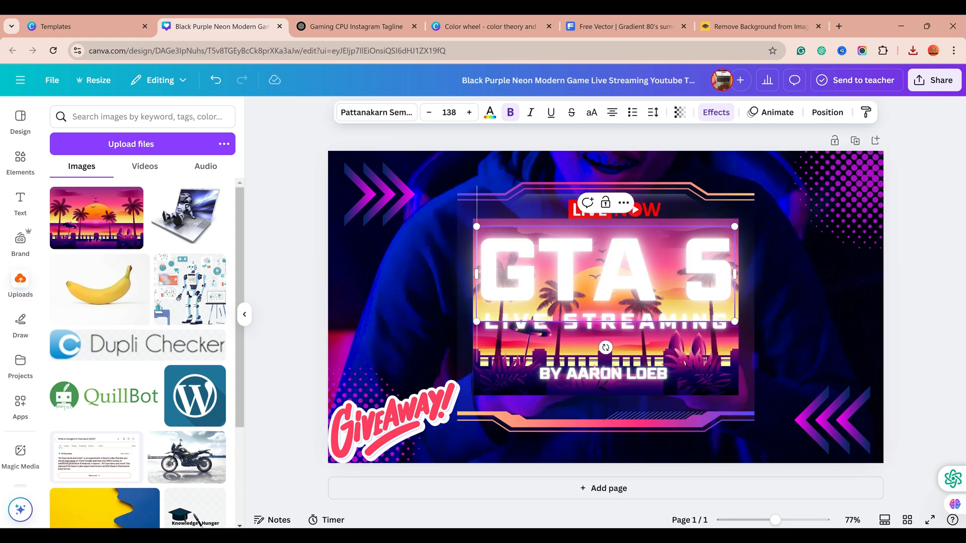
# Try to replace the thumbnail's background photo with the sunset illustration and undo the attempt
pyautogui.hotkey('ctrl', 'z')
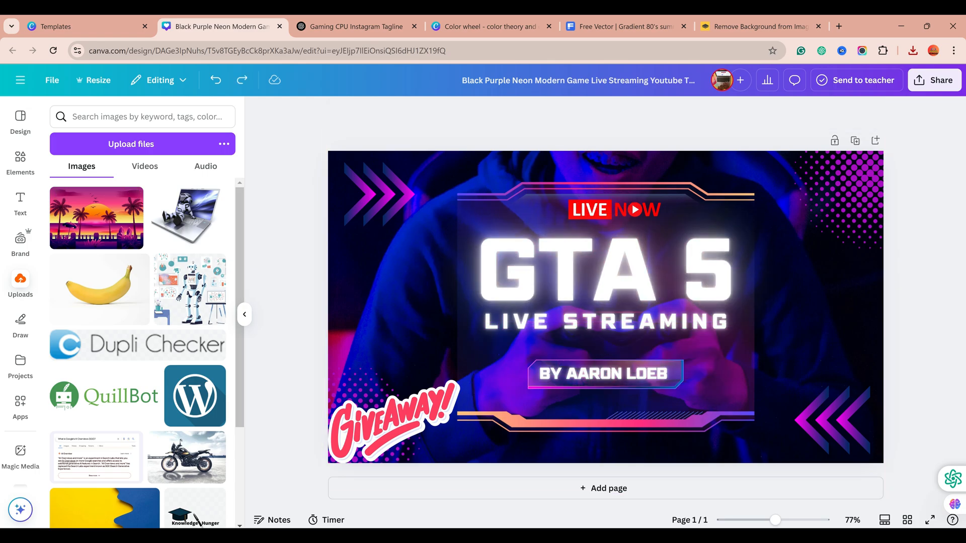
pyautogui.hotkey('ctrl', 'y')
pyautogui.rightClick(457, 312)
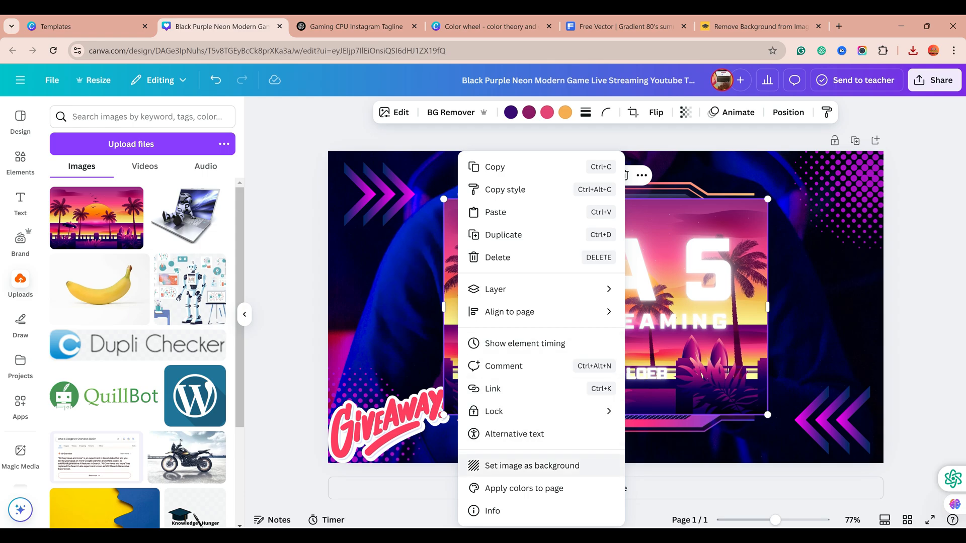
pyautogui.click(503, 465)
pyautogui.rightClick(381, 343)
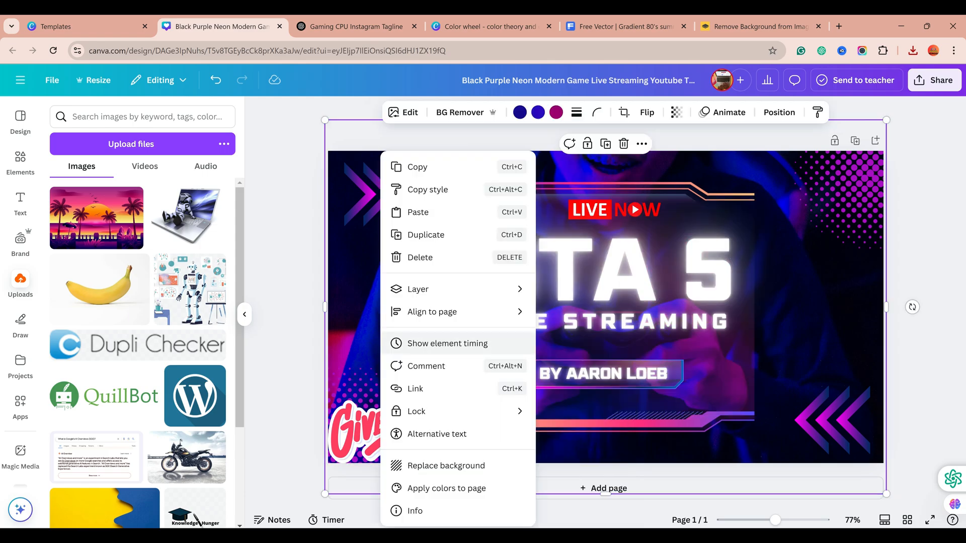
pyautogui.click(446, 466)
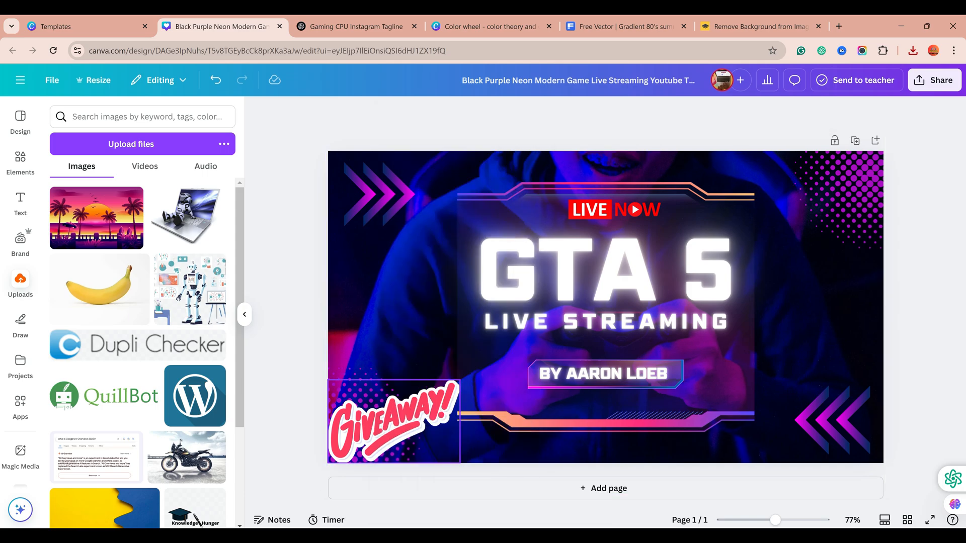
pyautogui.hotkey('ctrl', 'z')
pyautogui.hotkey('ctrl', 'z')
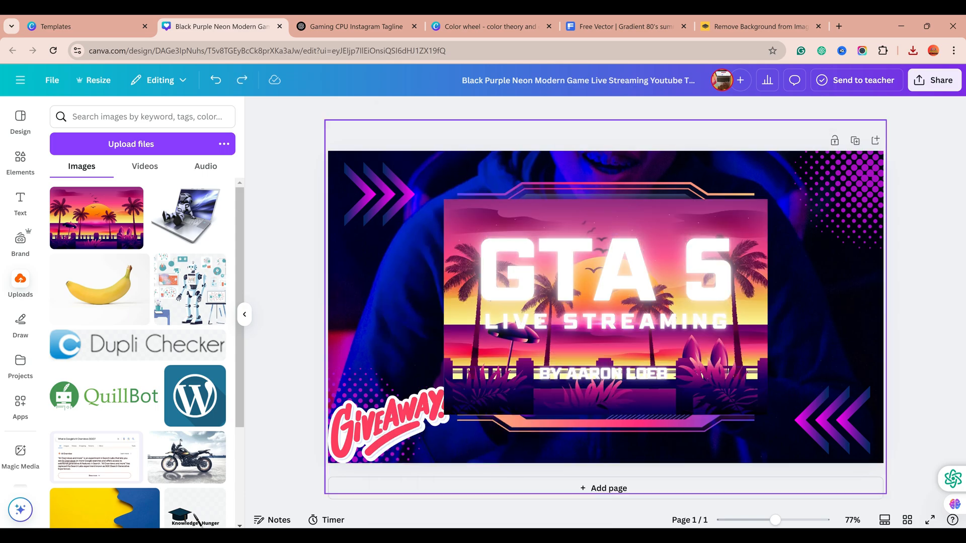
pyautogui.hotkey('ctrl', 'z')
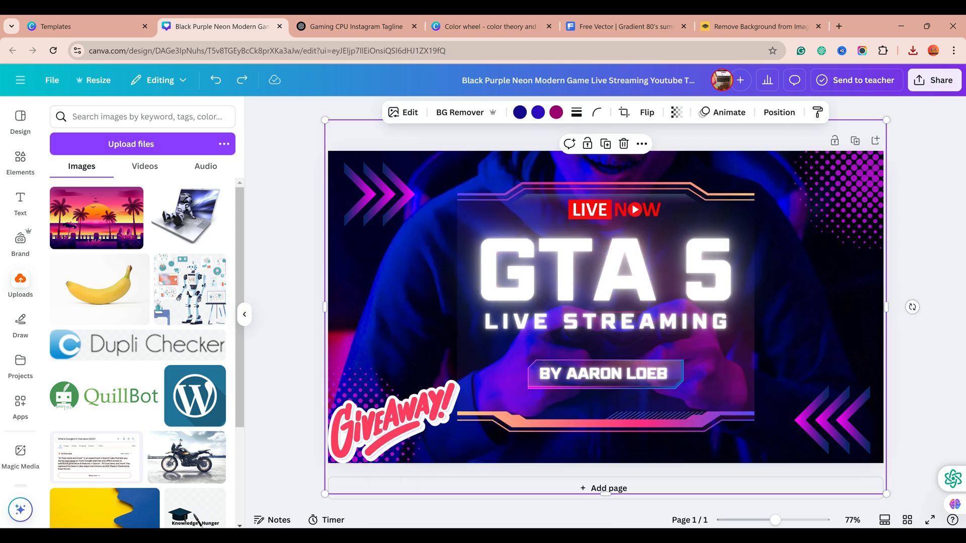
# Delete the gamer background photo, insert the uploaded sunset illustration and set it as the page background
pyautogui.press('Delete')
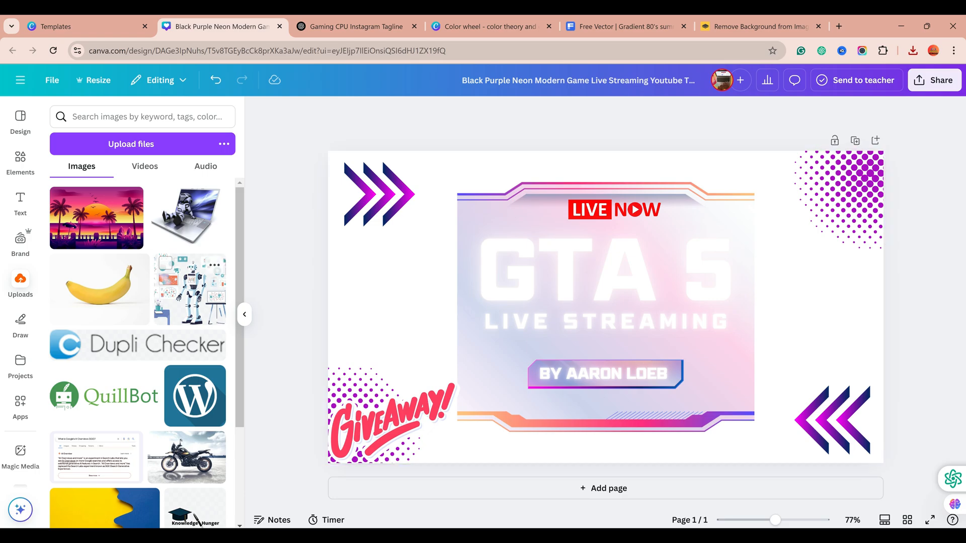
pyautogui.click(95, 217)
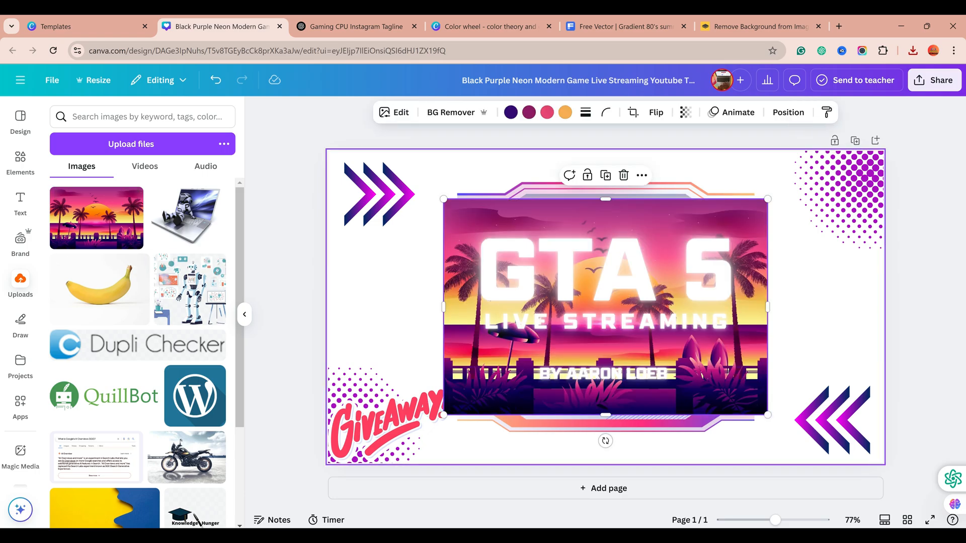
pyautogui.rightClick(469, 412)
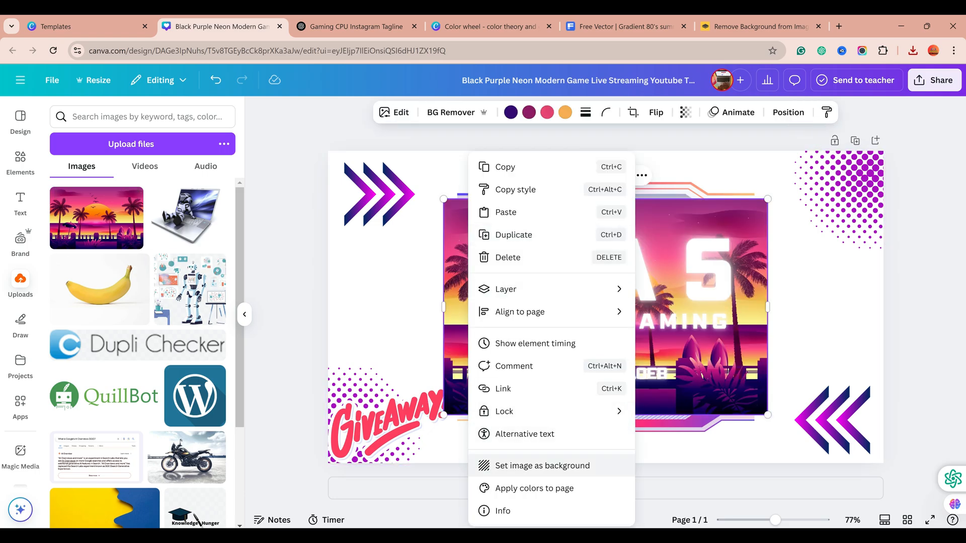
pyautogui.click(542, 465)
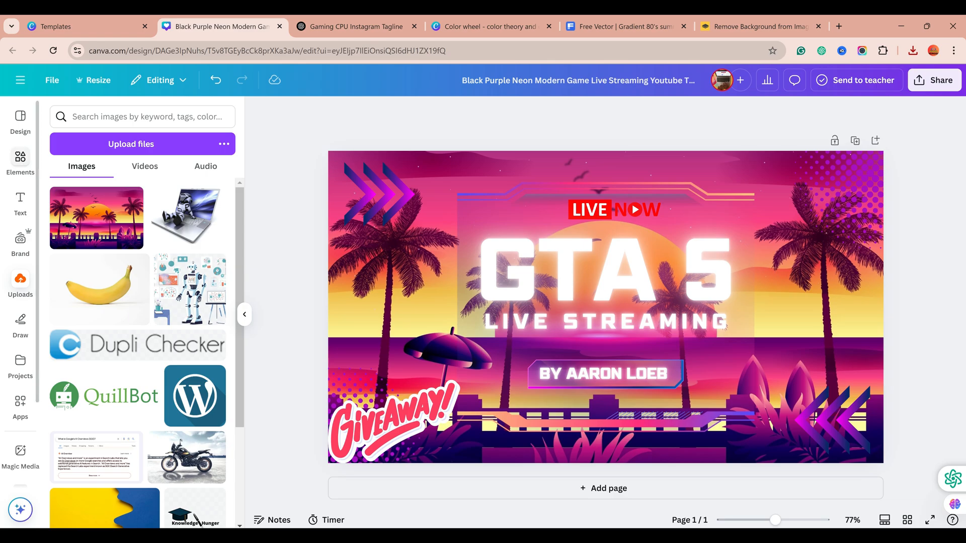
# Add a second page with the Yellow Black Modern Course YouTube Thumbnail template and remove its photo of the pointing man
pyautogui.click(20, 163)
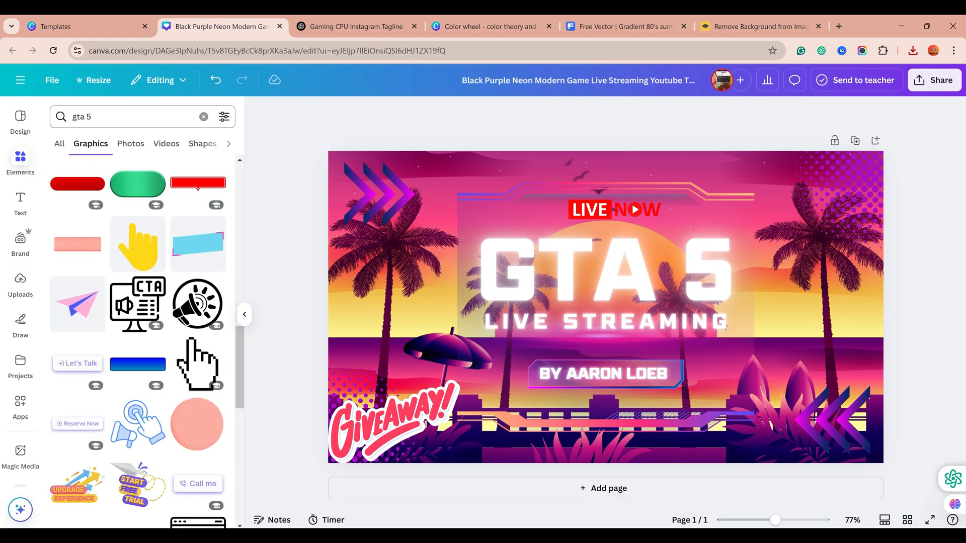
pyautogui.doubleClick(132, 117)
pyautogui.click(21, 118)
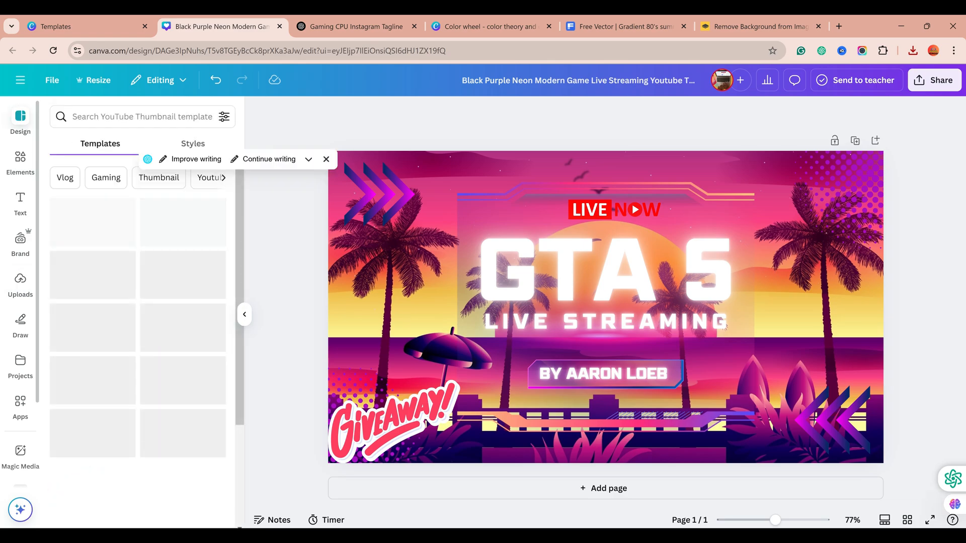
pyautogui.scroll(-6, 138, 342)
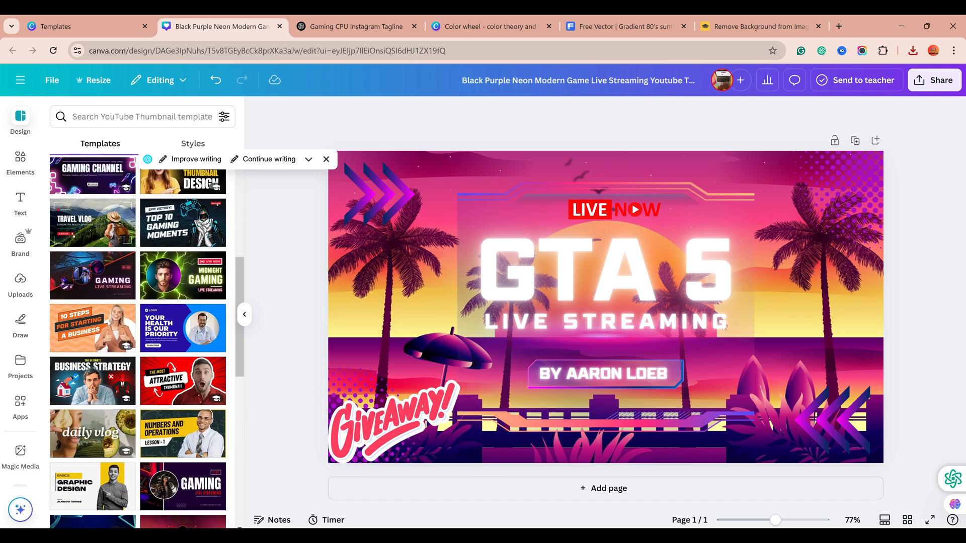
pyautogui.click(604, 488)
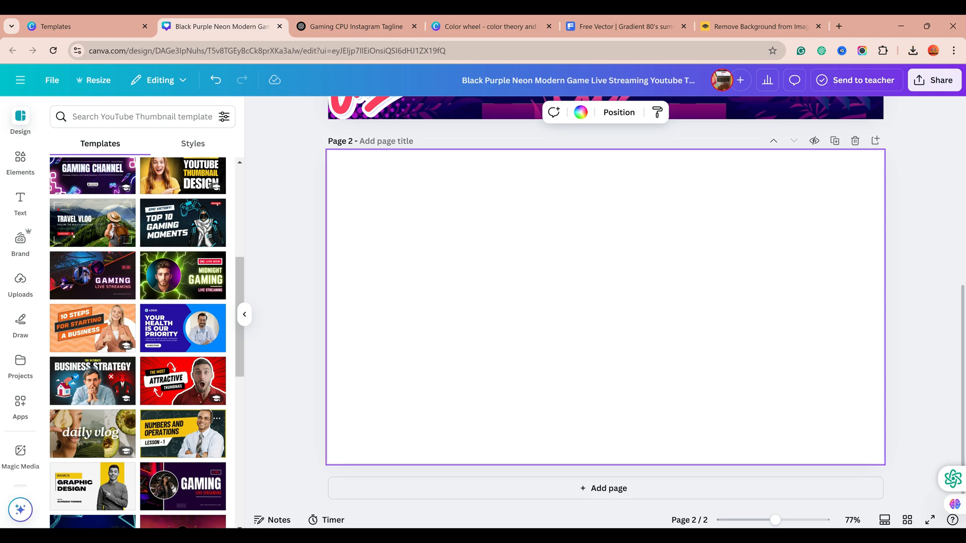
pyautogui.scroll(-5, 183, 434)
pyautogui.click(93, 259)
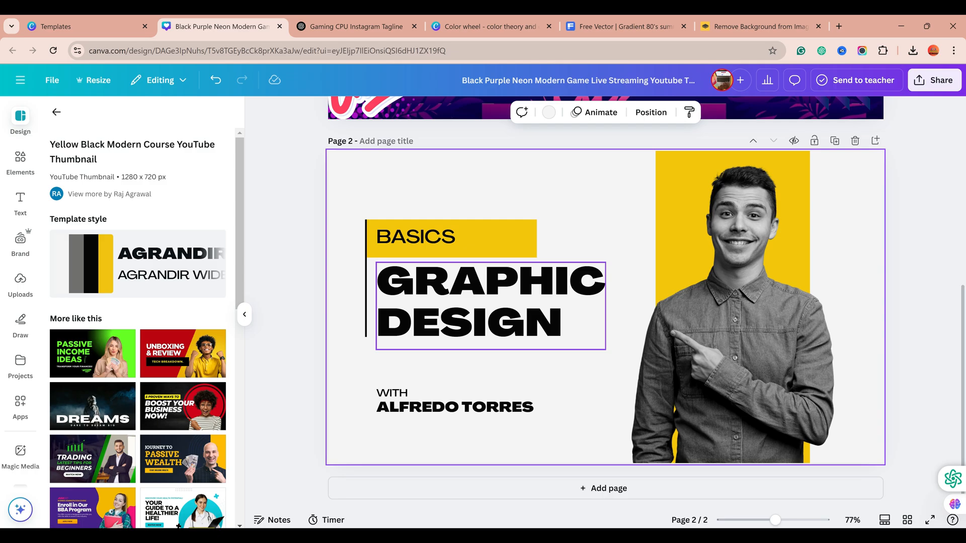
pyautogui.click(733, 314)
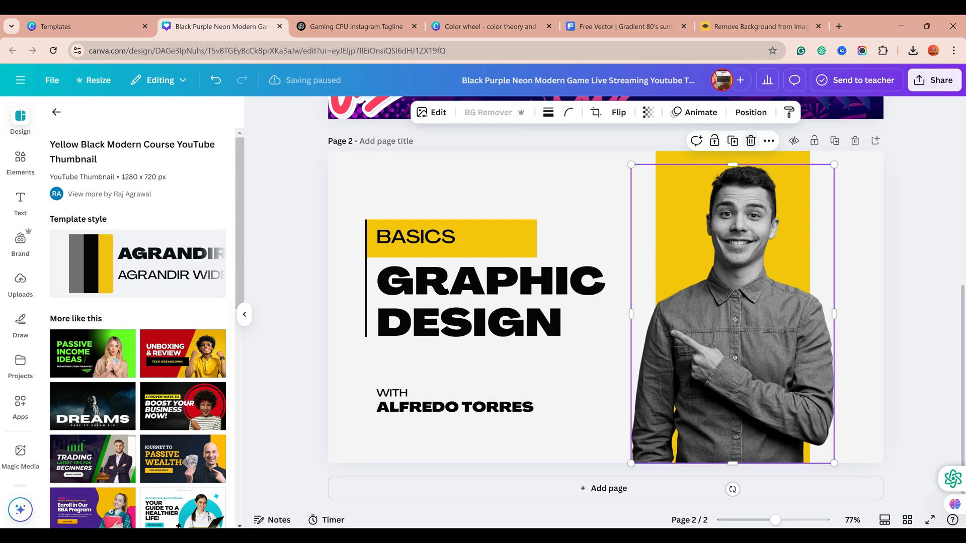
pyautogui.click(751, 140)
# Switch to Freepik, close the open sunset illustration and search for "mentor" images
pyautogui.click(758, 27)
pyautogui.click(627, 26)
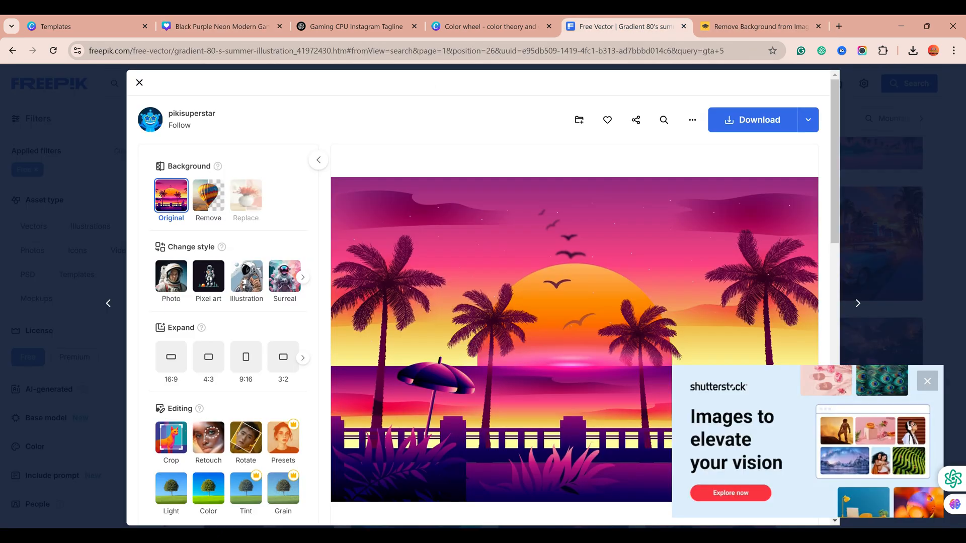
pyautogui.press('Escape')
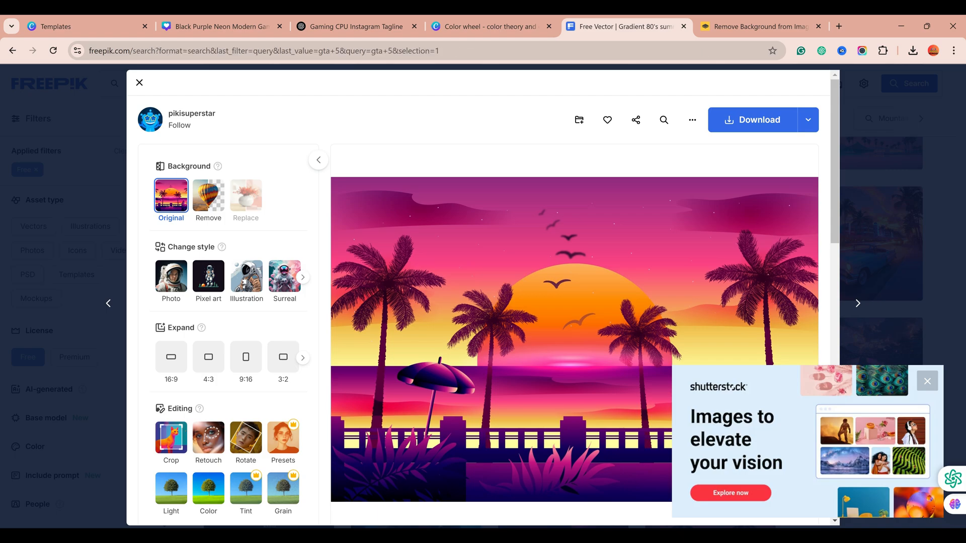
pyautogui.tripleClick(146, 83)
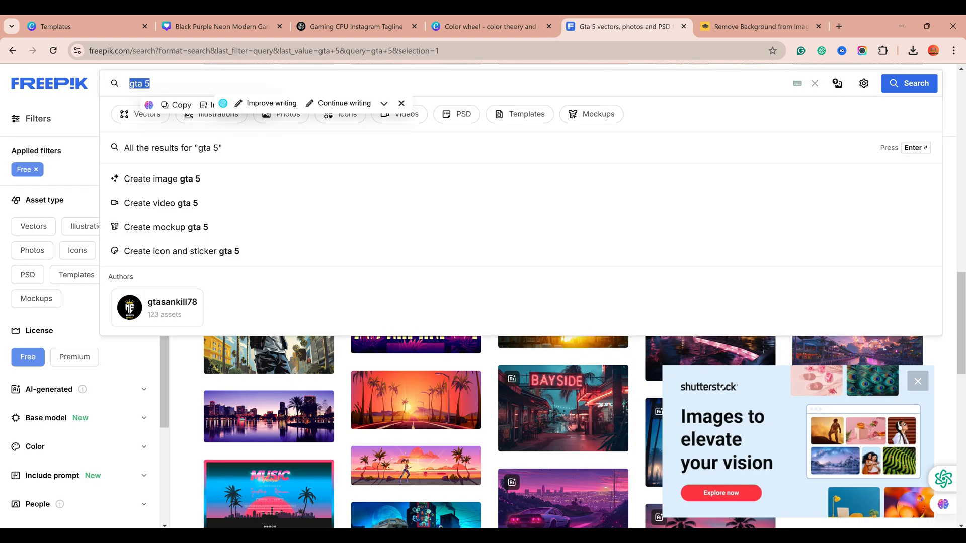
pyautogui.click(157, 83)
pyautogui.write('m')
pyautogui.hotkey('ctrl', 'a')
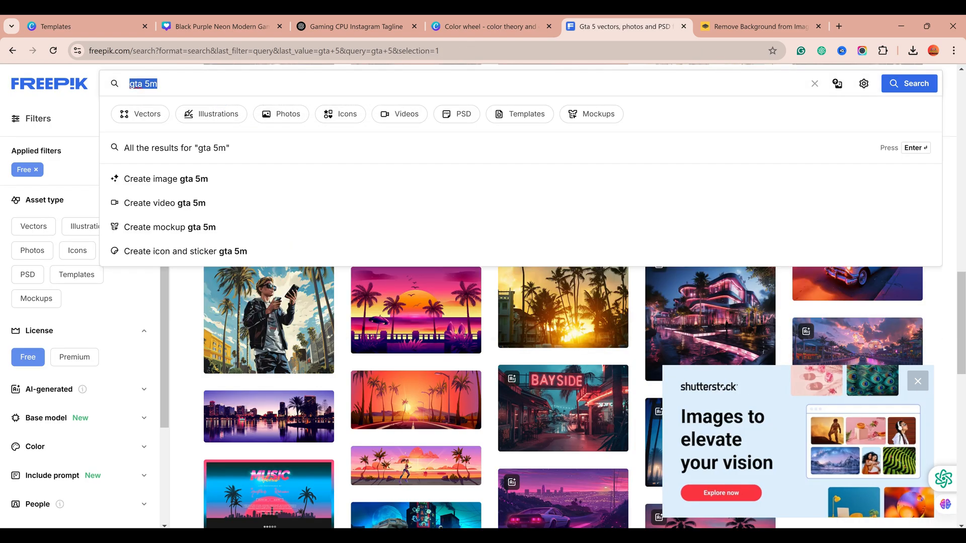
pyautogui.write('mentor')
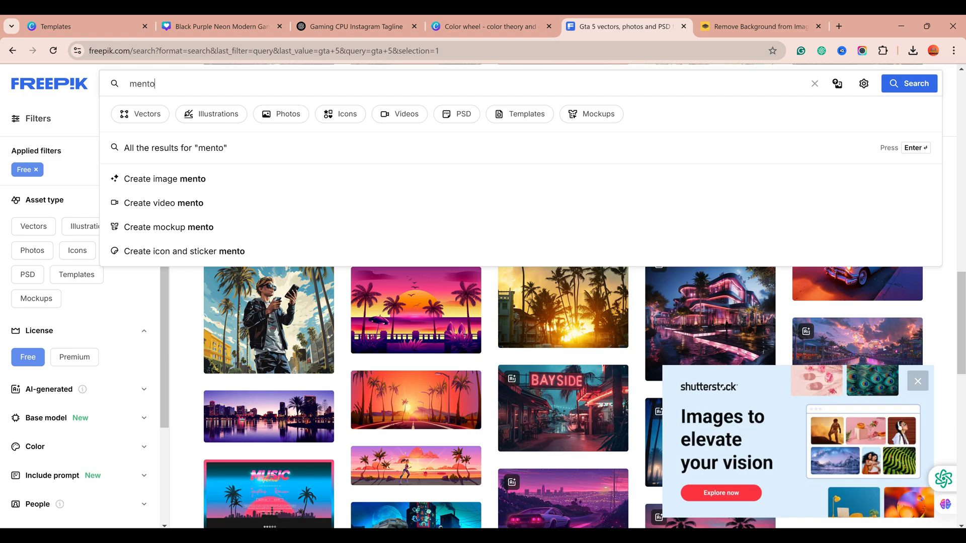
pyautogui.press('Return')
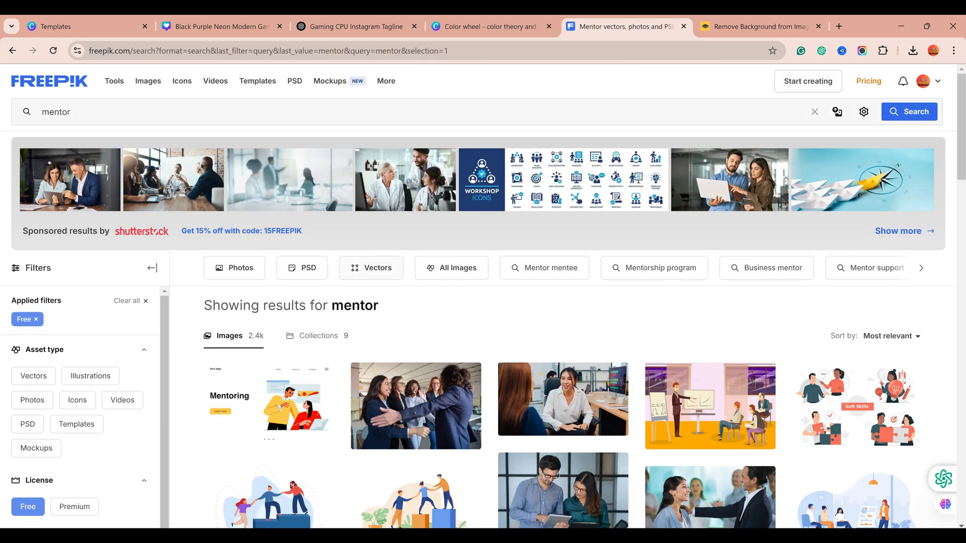
# Return to the Canva thumbnail design and search the graphics elements for "mentor"
pyautogui.click(352, 26)
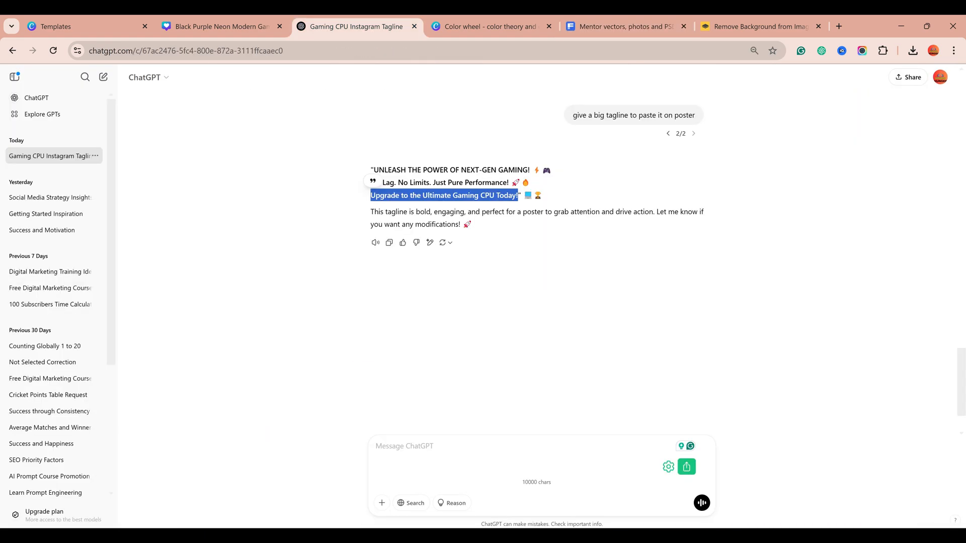
pyautogui.click(221, 26)
pyautogui.click(57, 112)
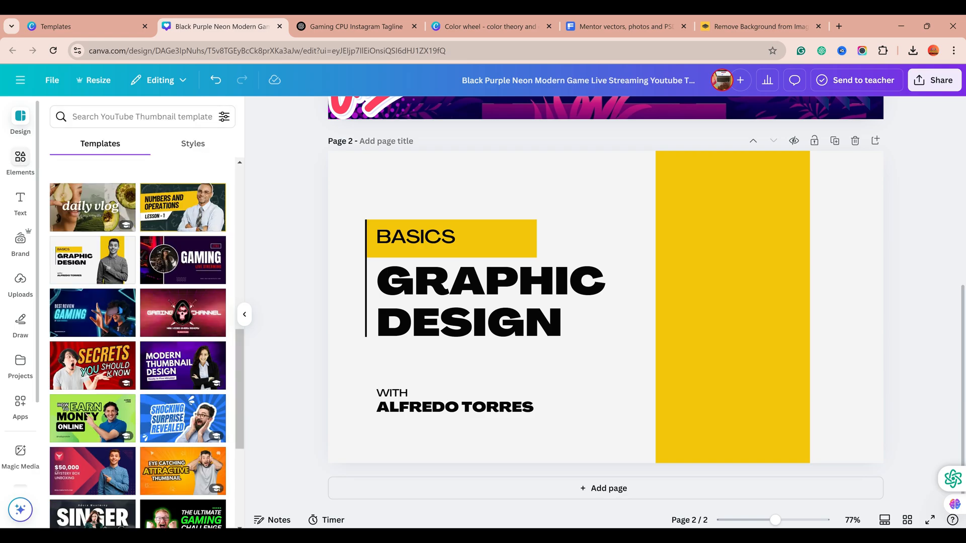
pyautogui.click(20, 161)
pyautogui.tripleClick(94, 117)
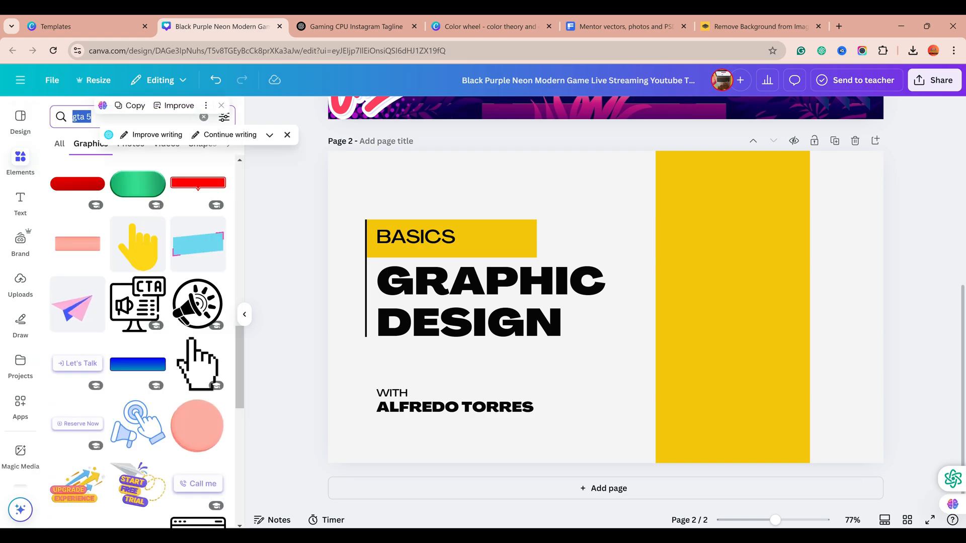
pyautogui.write('mentor')
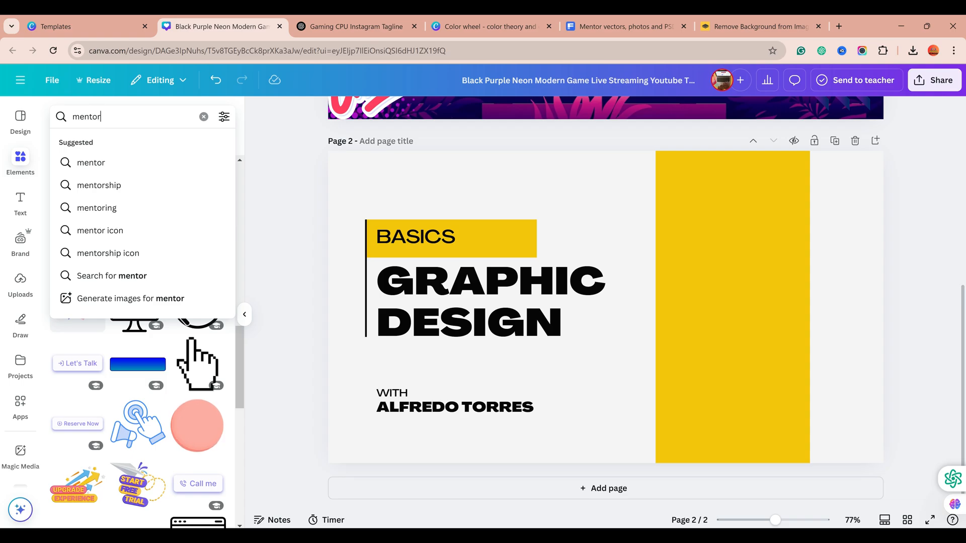
pyautogui.press('Return')
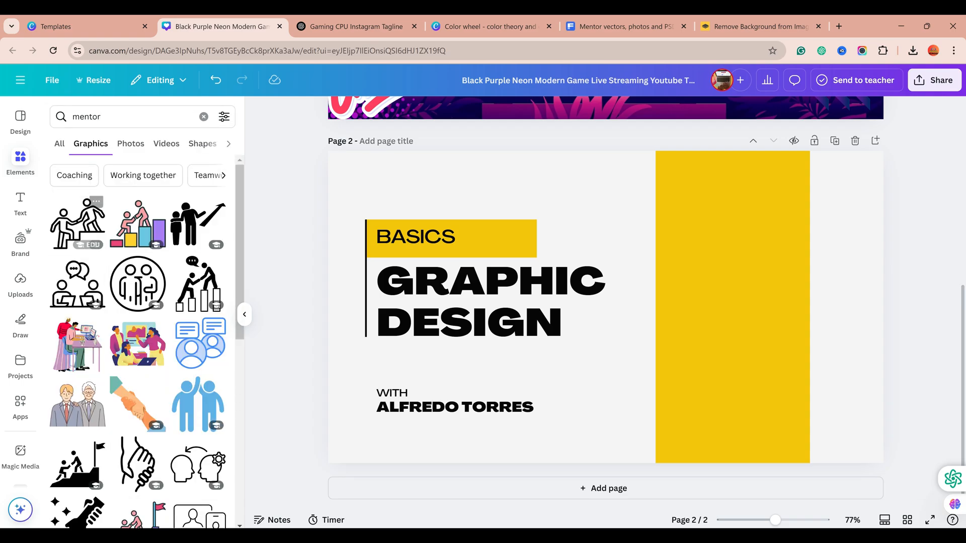
# Replace the graphics search with "teachr" and look through the results
pyautogui.tripleClick(107, 116)
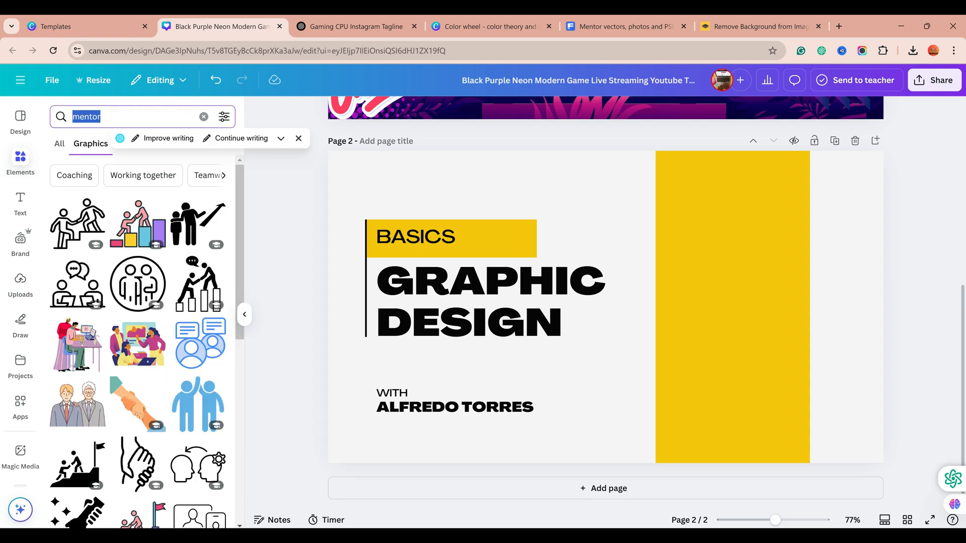
pyautogui.write('tea')
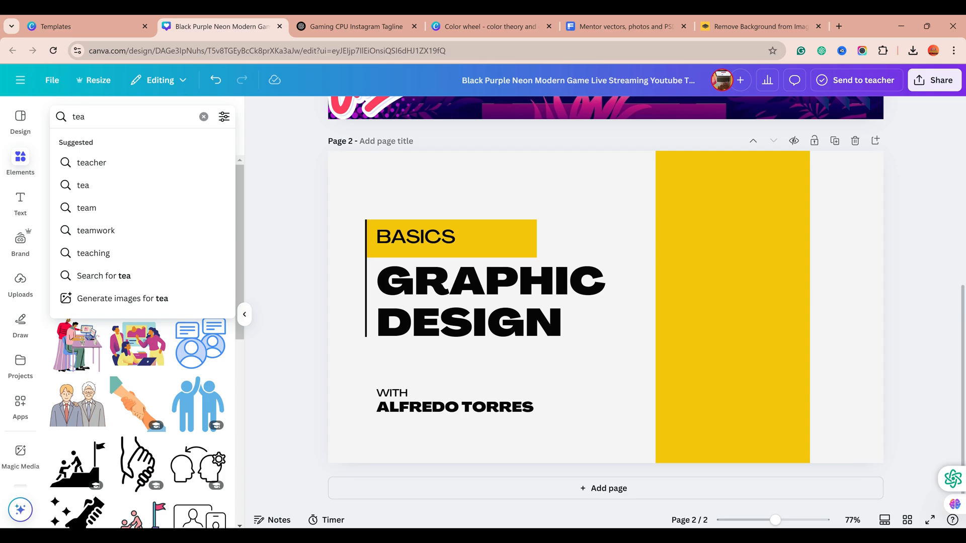
pyautogui.write('chr')
pyautogui.press('Return')
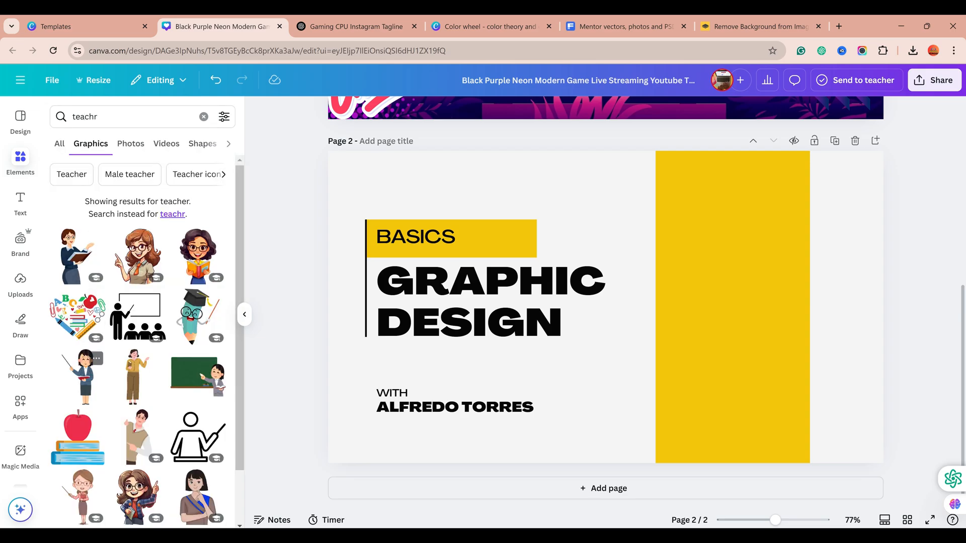
pyautogui.scroll(-10, 138, 342)
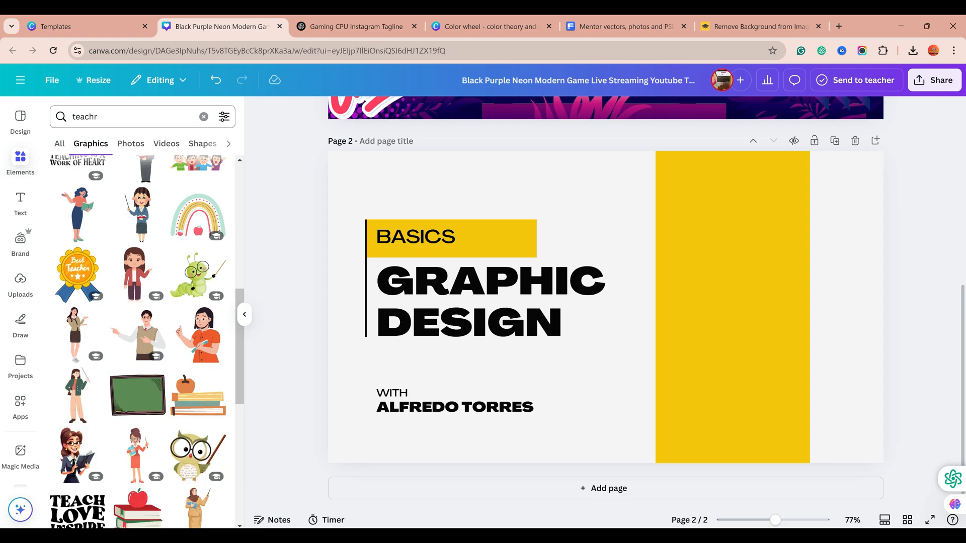
pyautogui.click(73, 117)
pyautogui.click(284, 173)
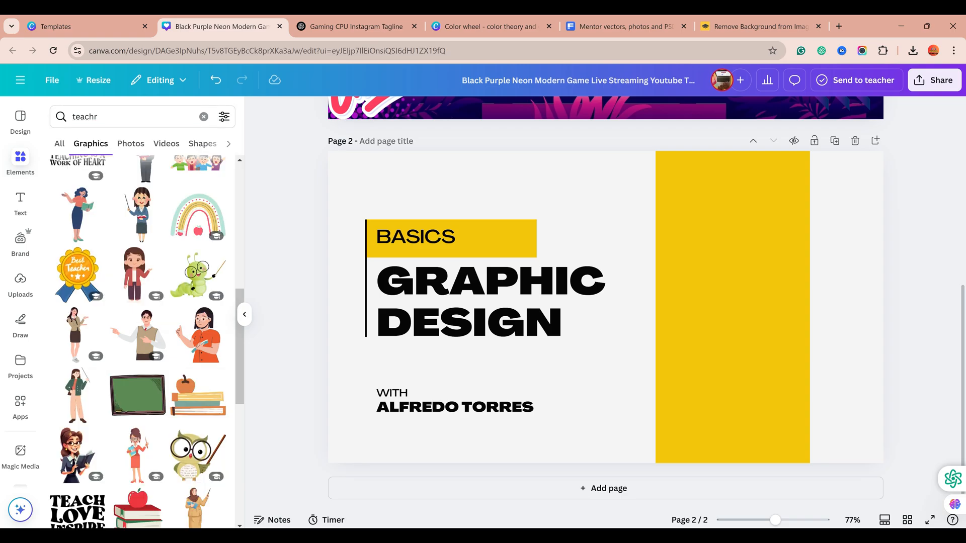
# Look through the teacher photos and insert the one of a man and a girl writing on a chalkboard on page 2
pyautogui.click(131, 144)
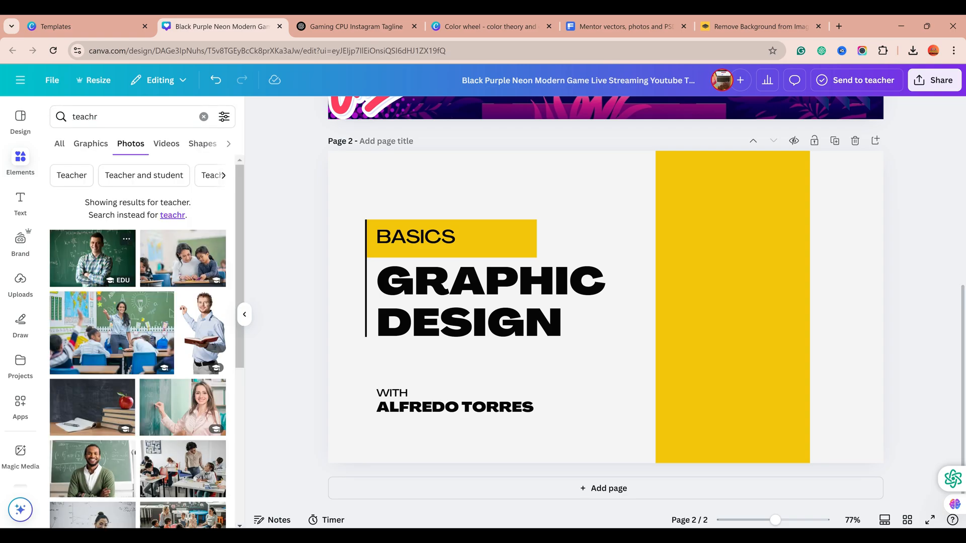
pyautogui.scroll(-5, 182, 402)
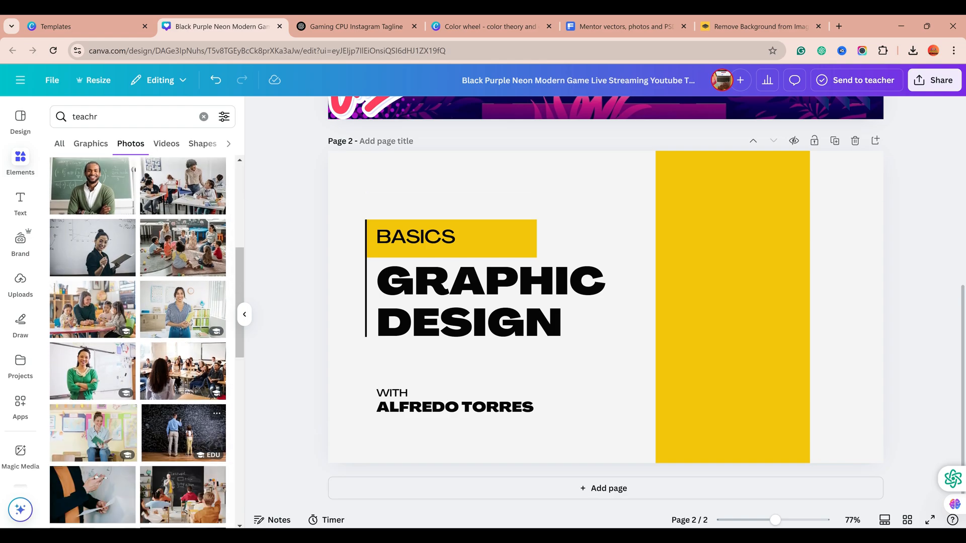
pyautogui.click(183, 432)
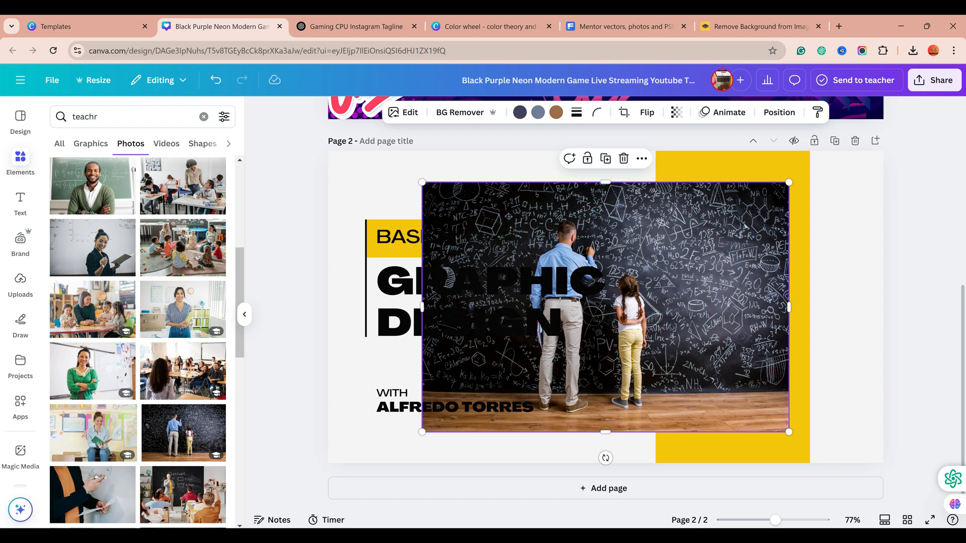
# Delete the chalkboard photo from page 2, then close the thumbnail design and return to the template search page
pyautogui.click(623, 159)
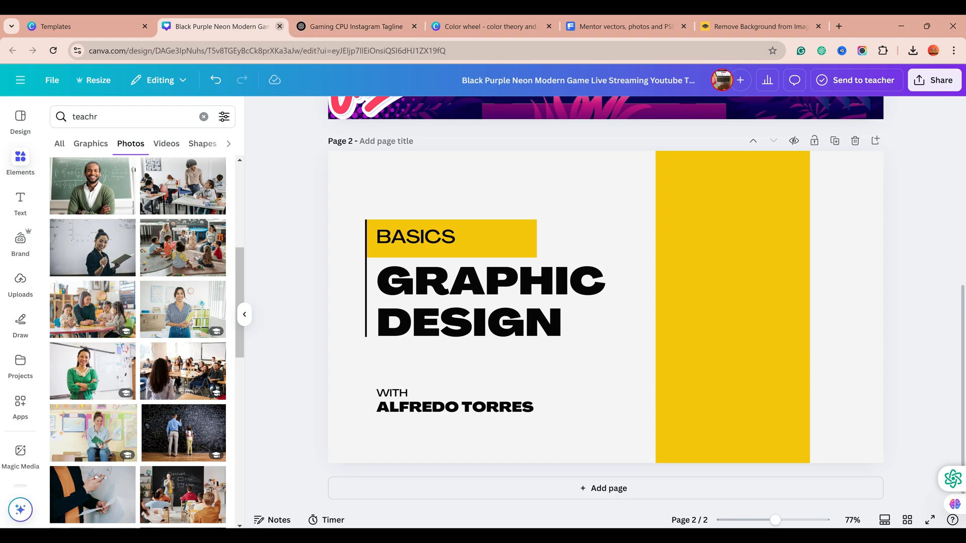
pyautogui.click(279, 27)
pyautogui.click(85, 26)
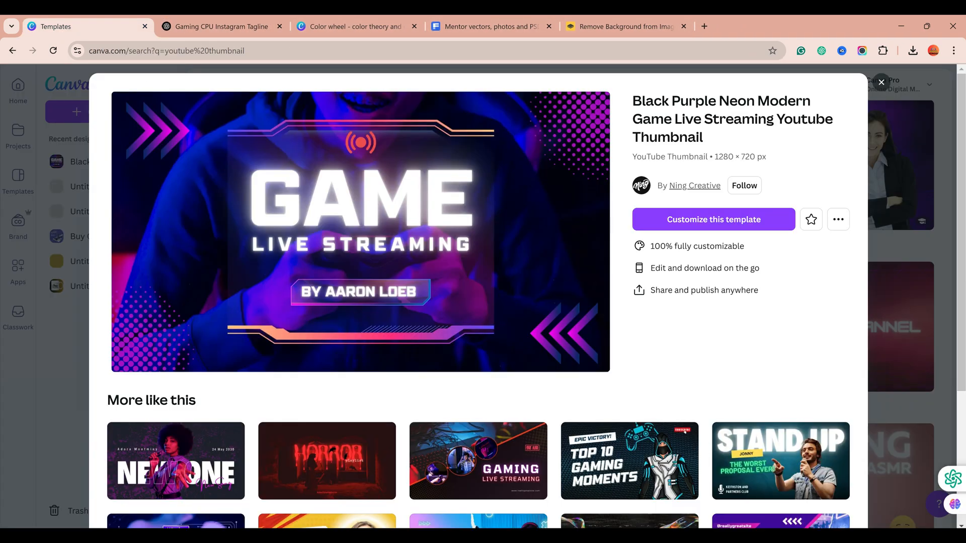
# Close the game live-streaming template preview and look through the YouTube thumbnail templates, loading more results
pyautogui.click(881, 82)
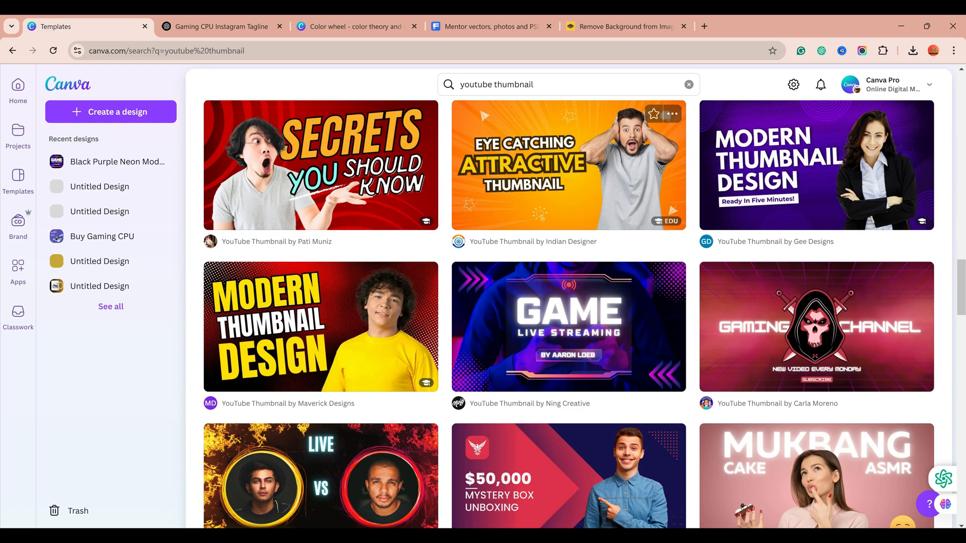
pyautogui.scroll(-8, 568, 312)
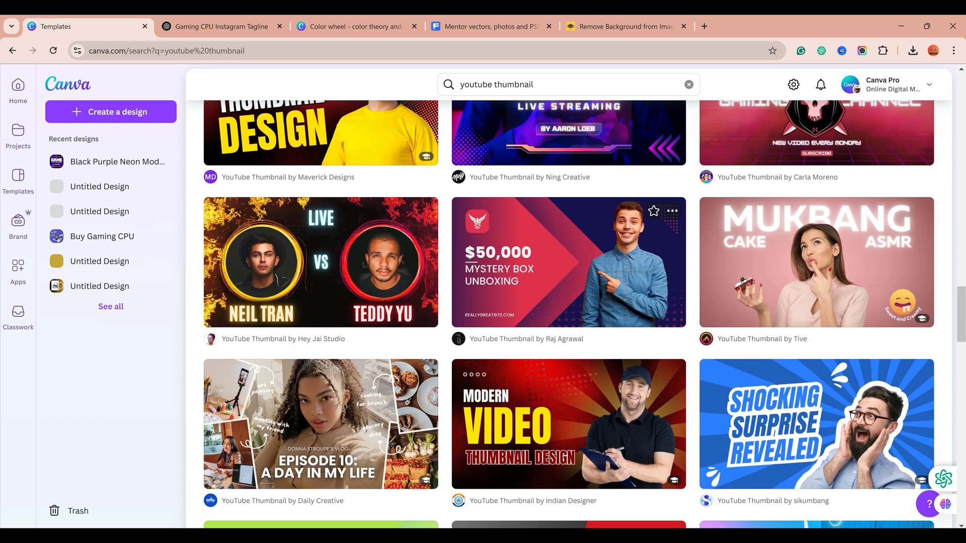
pyautogui.scroll(-5, 569, 311)
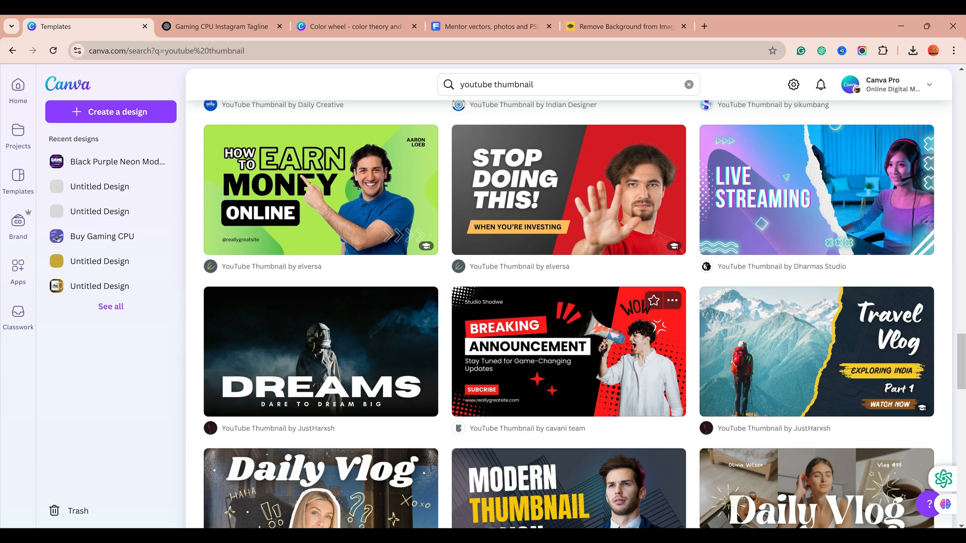
pyautogui.scroll(-5, 568, 353)
pyautogui.scroll(-5, 569, 352)
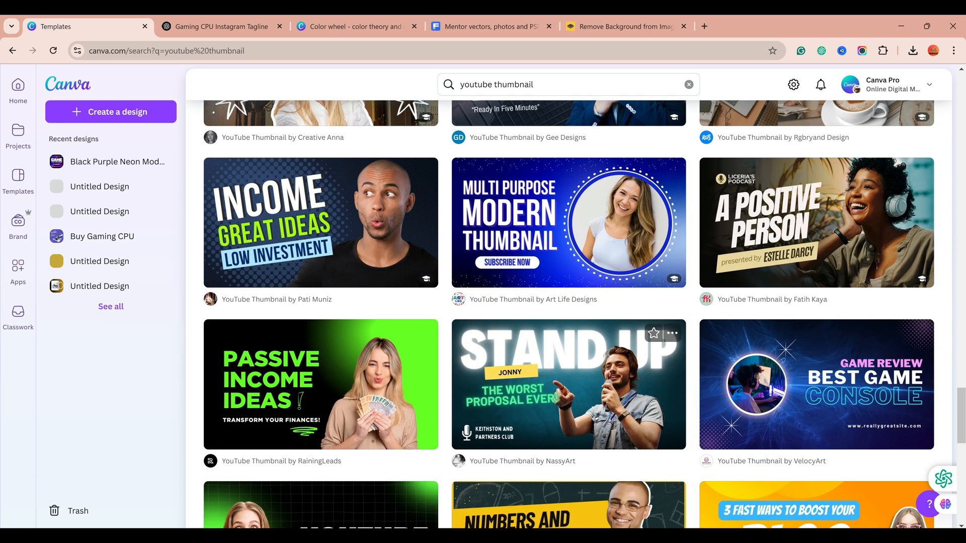
pyautogui.scroll(-3, 568, 327)
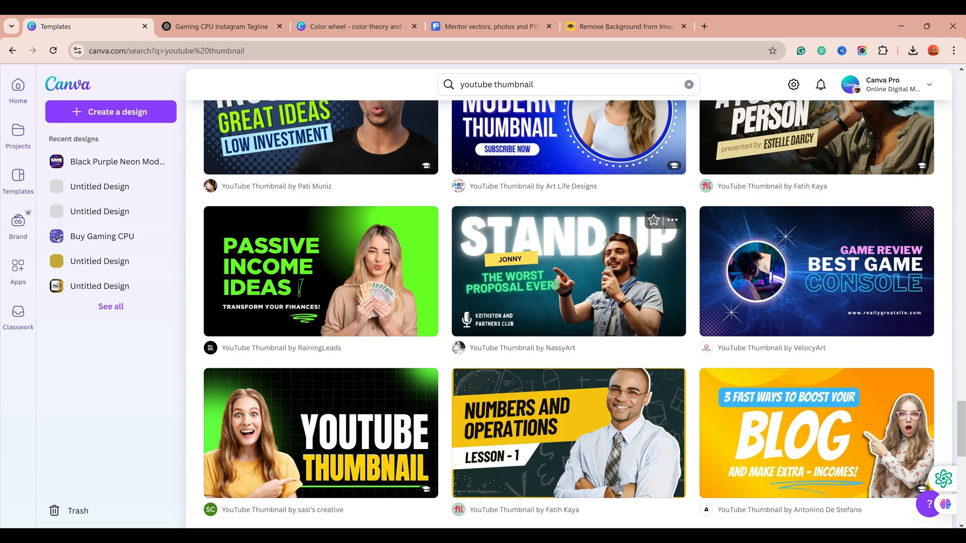
pyautogui.scroll(-4, 568, 403)
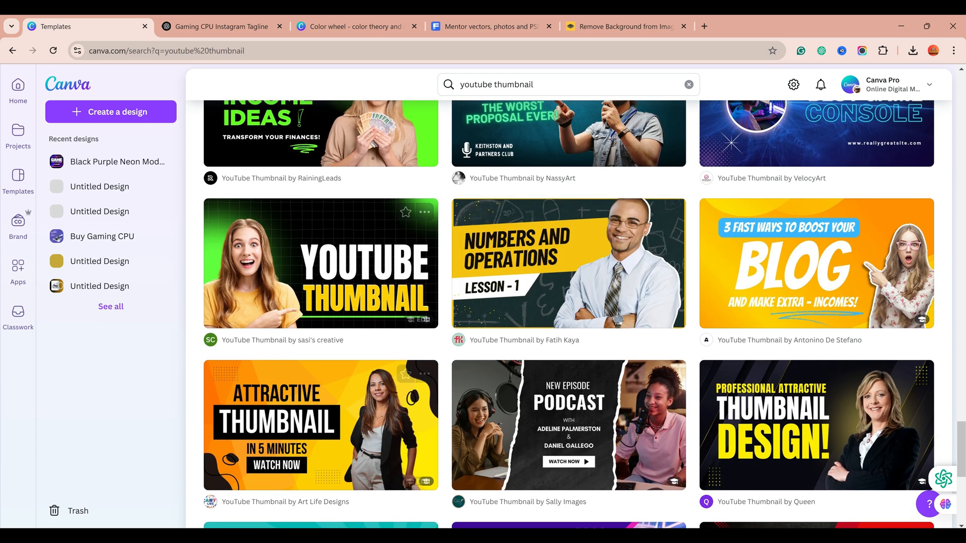
pyautogui.scroll(-2, 569, 352)
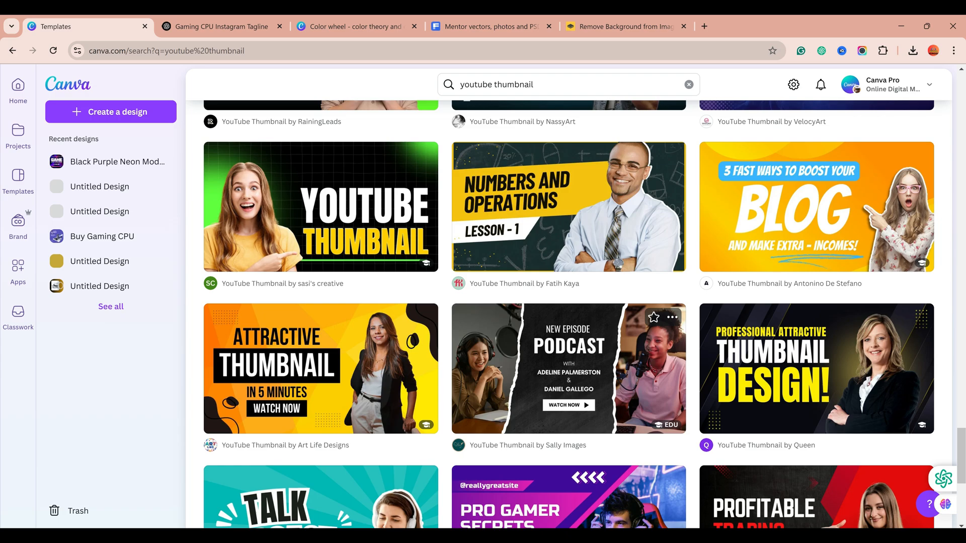
pyautogui.scroll(-3, 569, 312)
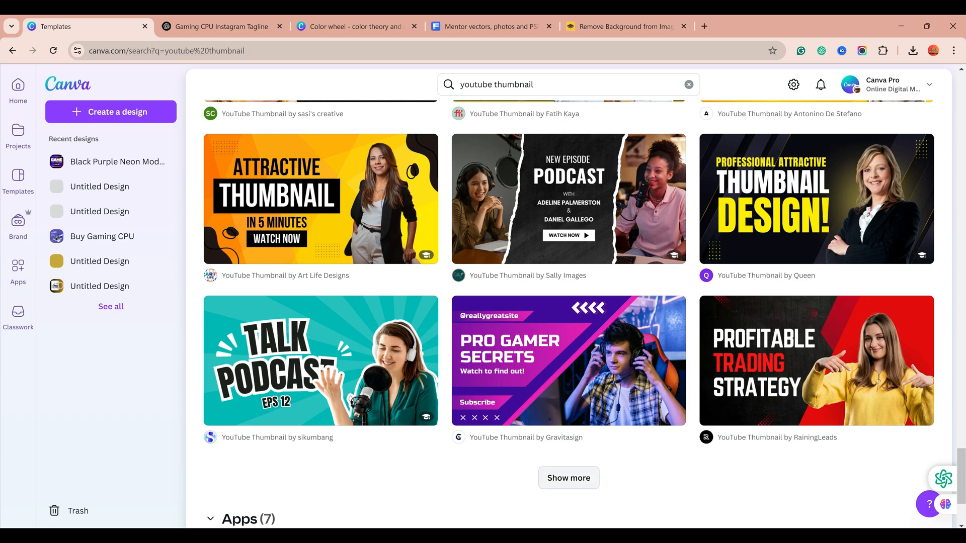
pyautogui.click(569, 478)
pyautogui.scroll(-3, 568, 478)
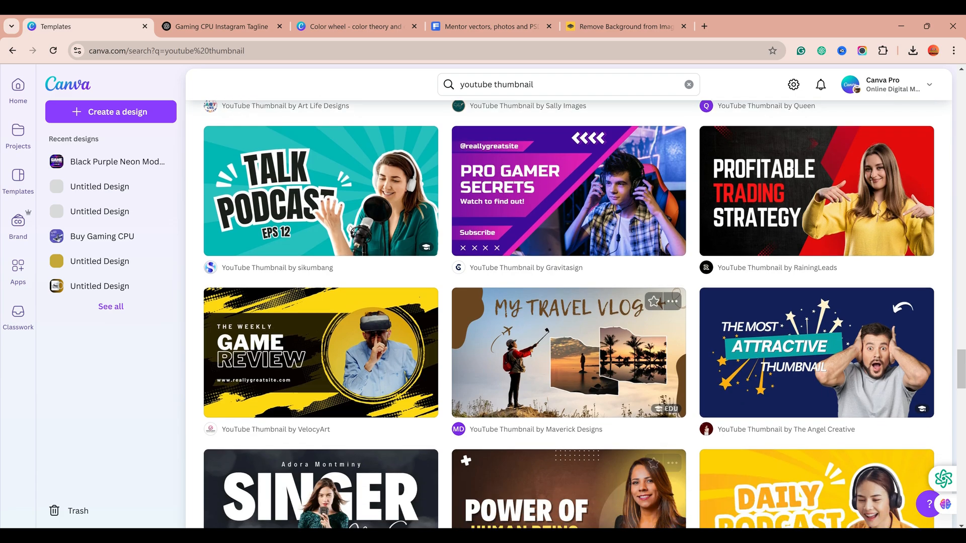
pyautogui.scroll(-7, 569, 478)
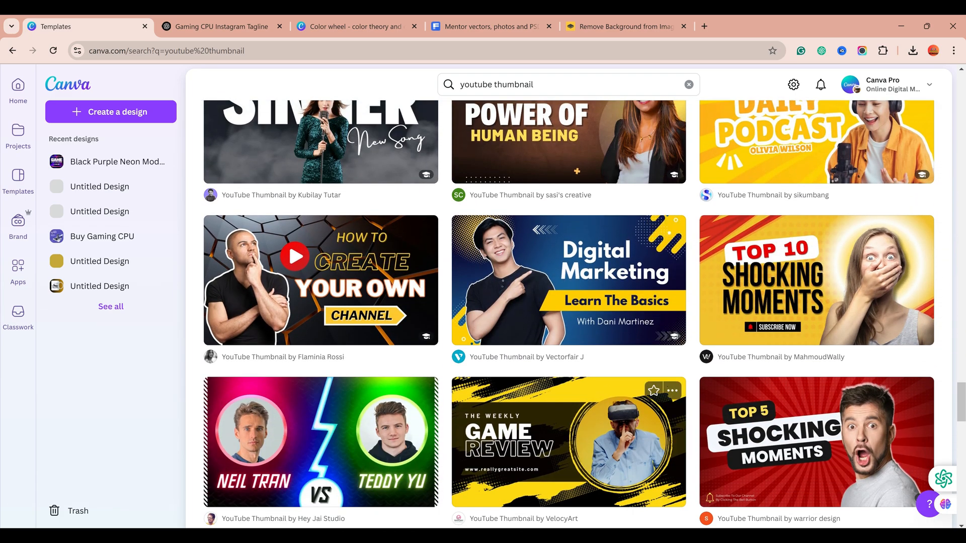
# Preview the Yellow & Black Modern Gaming thumbnail template, close it and return to the start of the search results
pyautogui.click(568, 442)
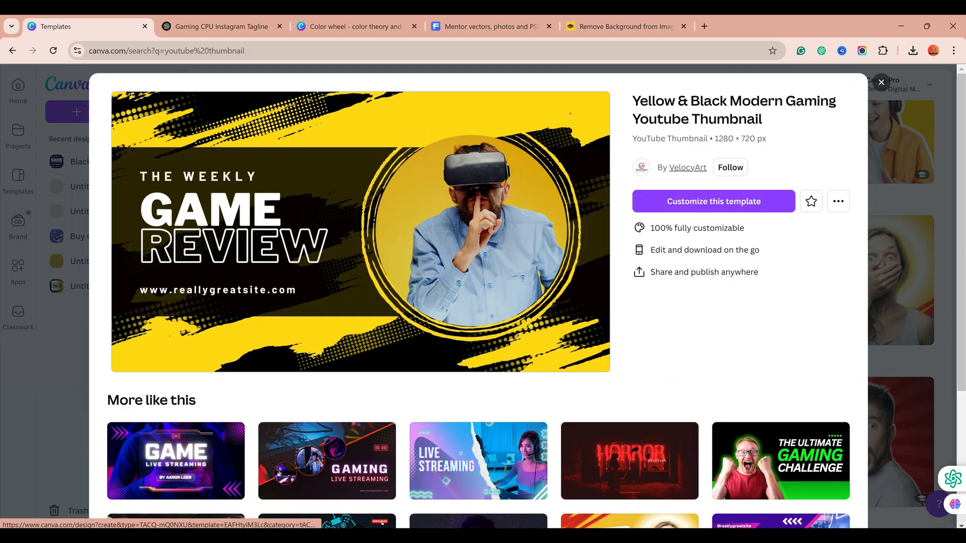
pyautogui.press('Escape')
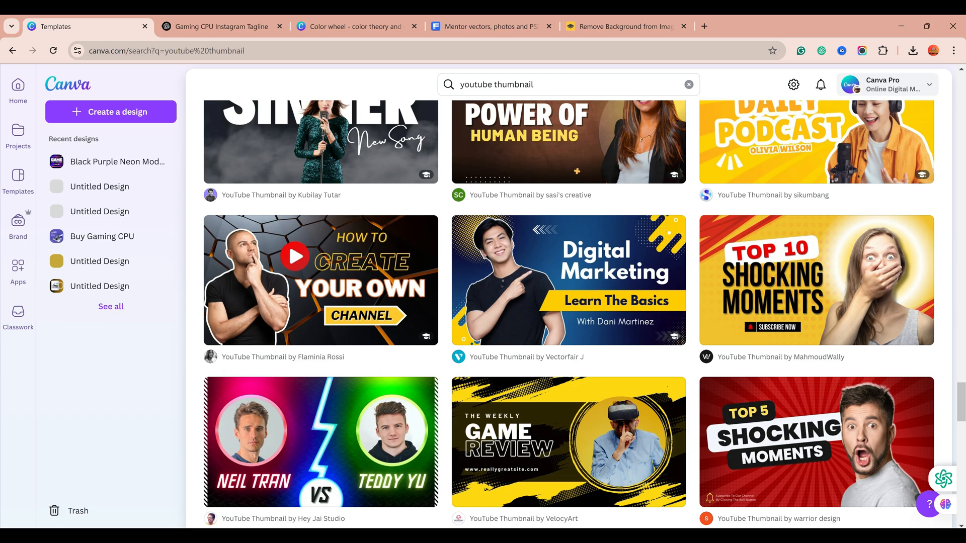
pyautogui.scroll(-1, 289, 243)
pyautogui.scroll(1, 289, 243)
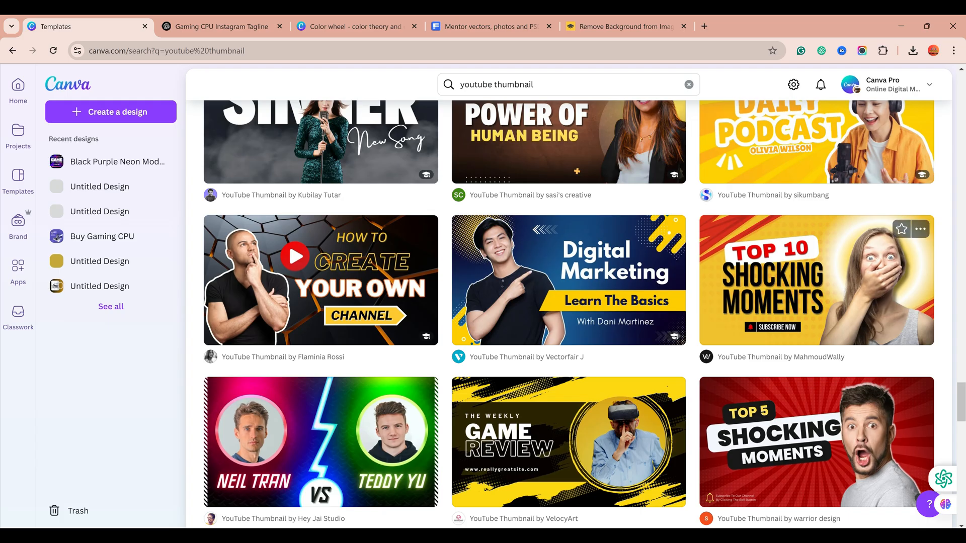
pyautogui.scroll(15, 568, 312)
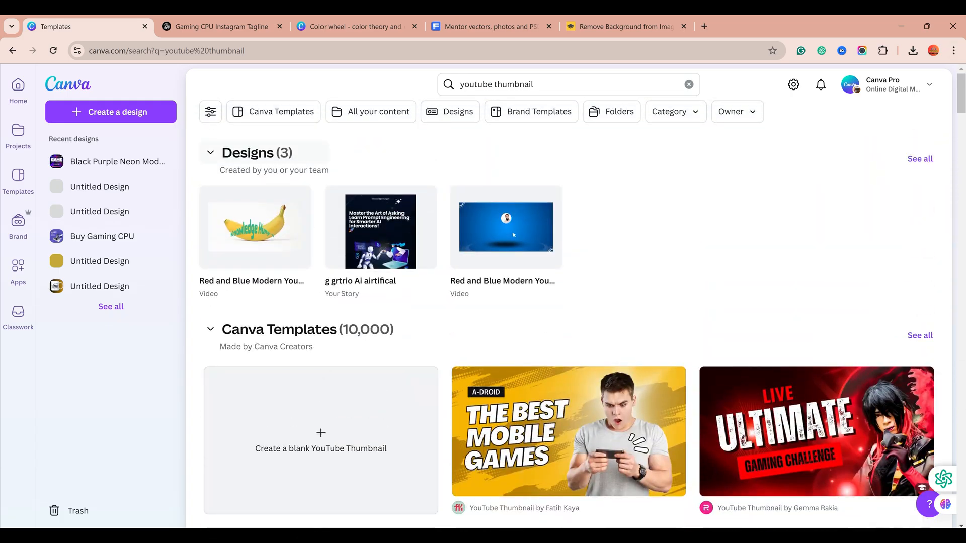
# Go to the Canva home page, look through the video templates for a new design and close the selection
pyautogui.click(68, 84)
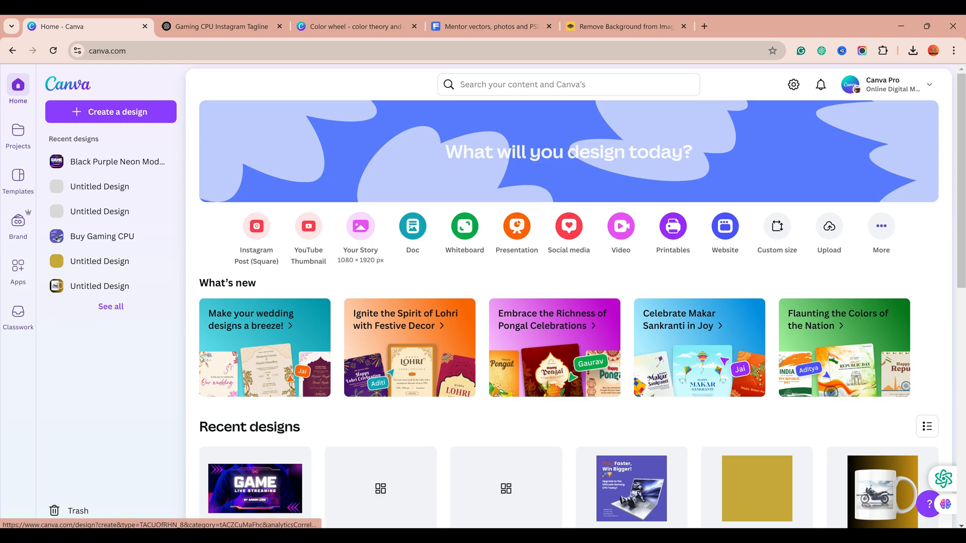
pyautogui.click(621, 226)
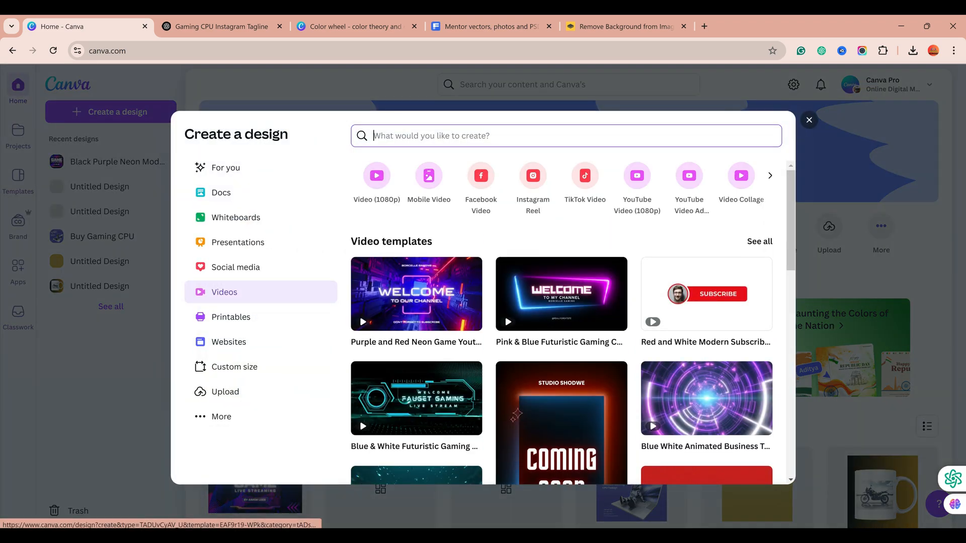
pyautogui.scroll(-5, 562, 322)
pyautogui.scroll(-5, 562, 322)
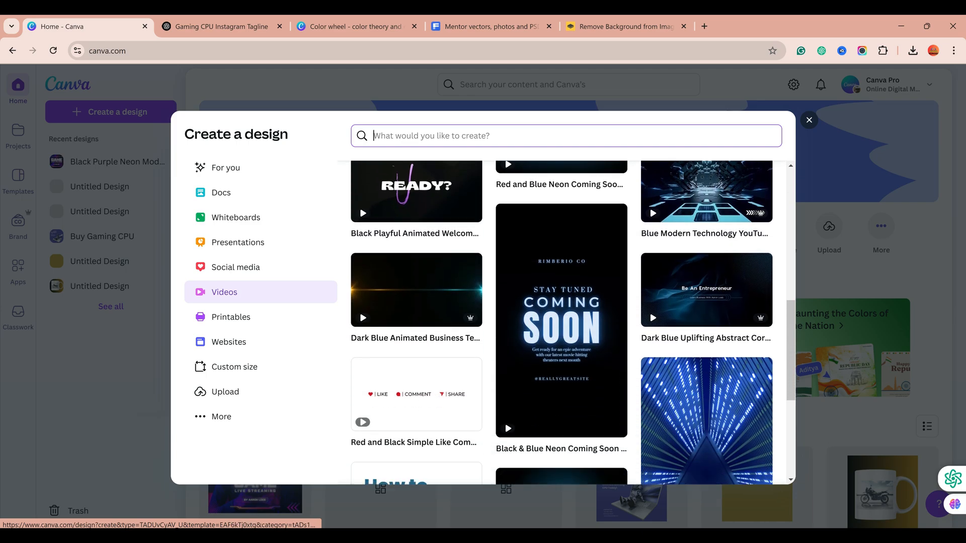
pyautogui.scroll(6, 561, 322)
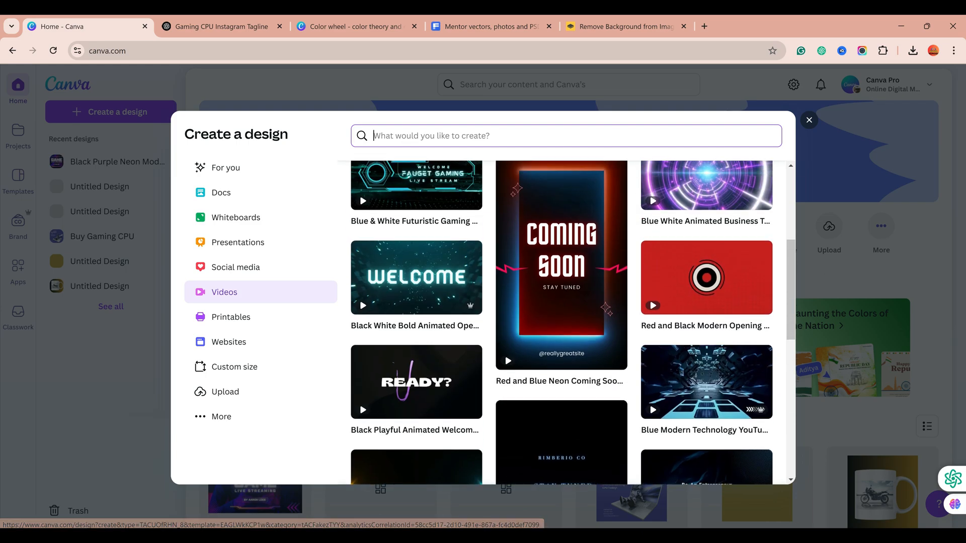
pyautogui.scroll(4, 562, 322)
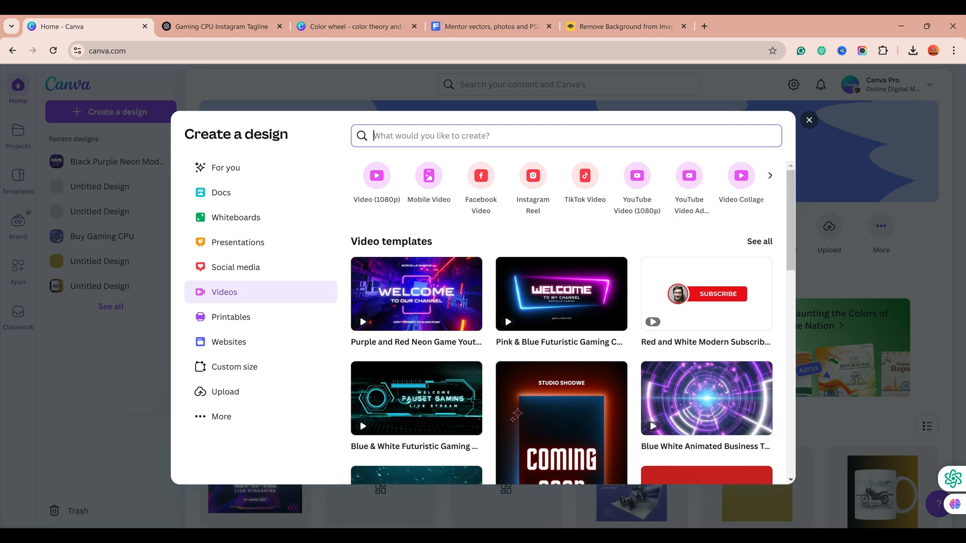
pyautogui.press('Escape')
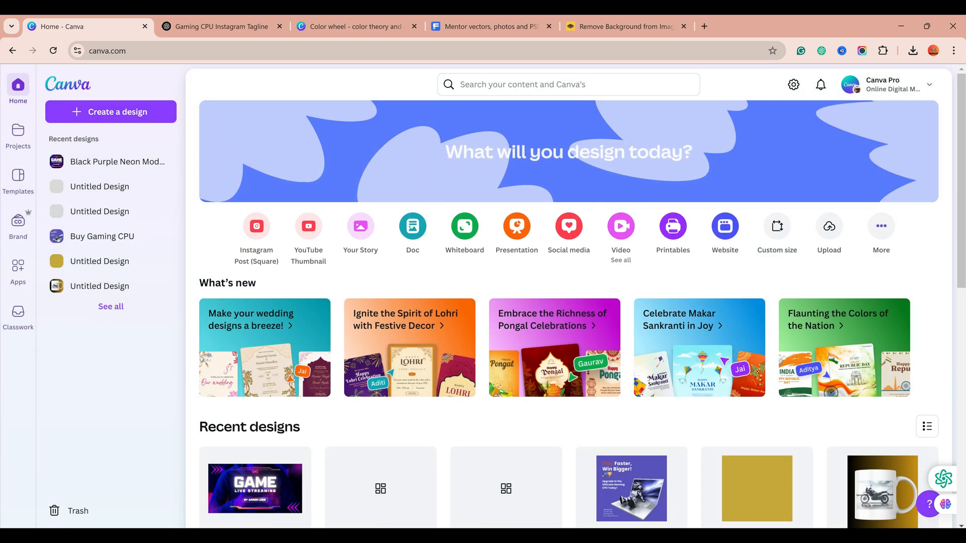